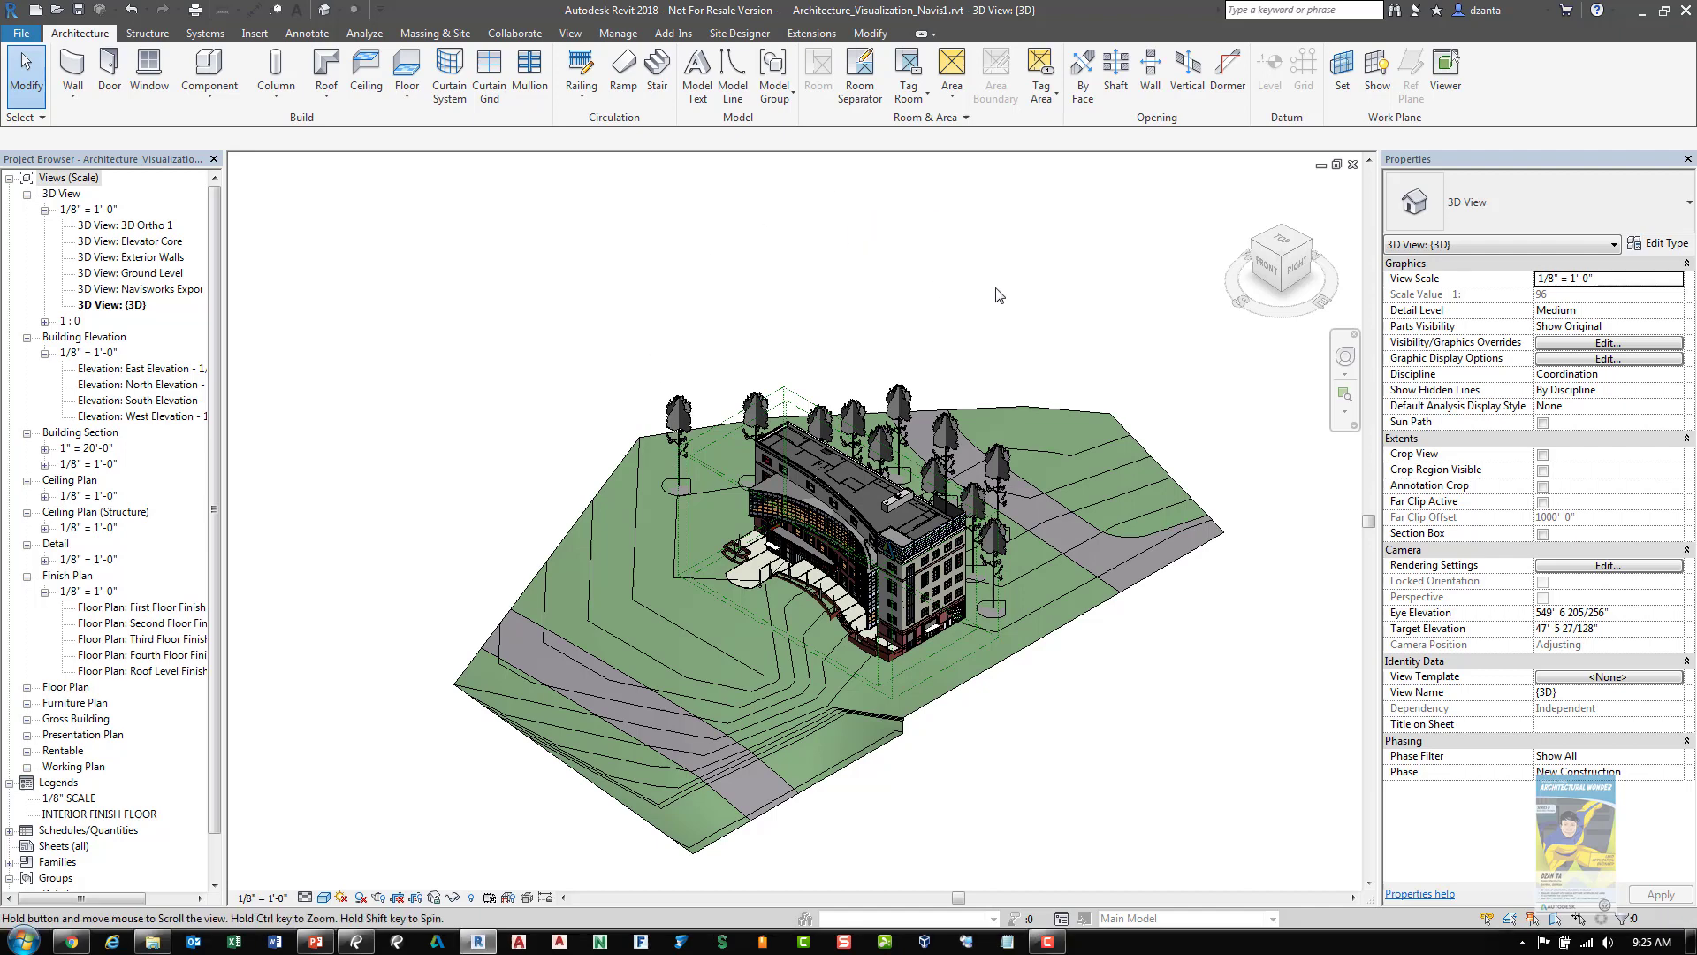
In the Coordination Model dialog, select the missing ice stadium.nwd and keep Origin to Origin positioning
middle_drag(992, 292, 973, 263)
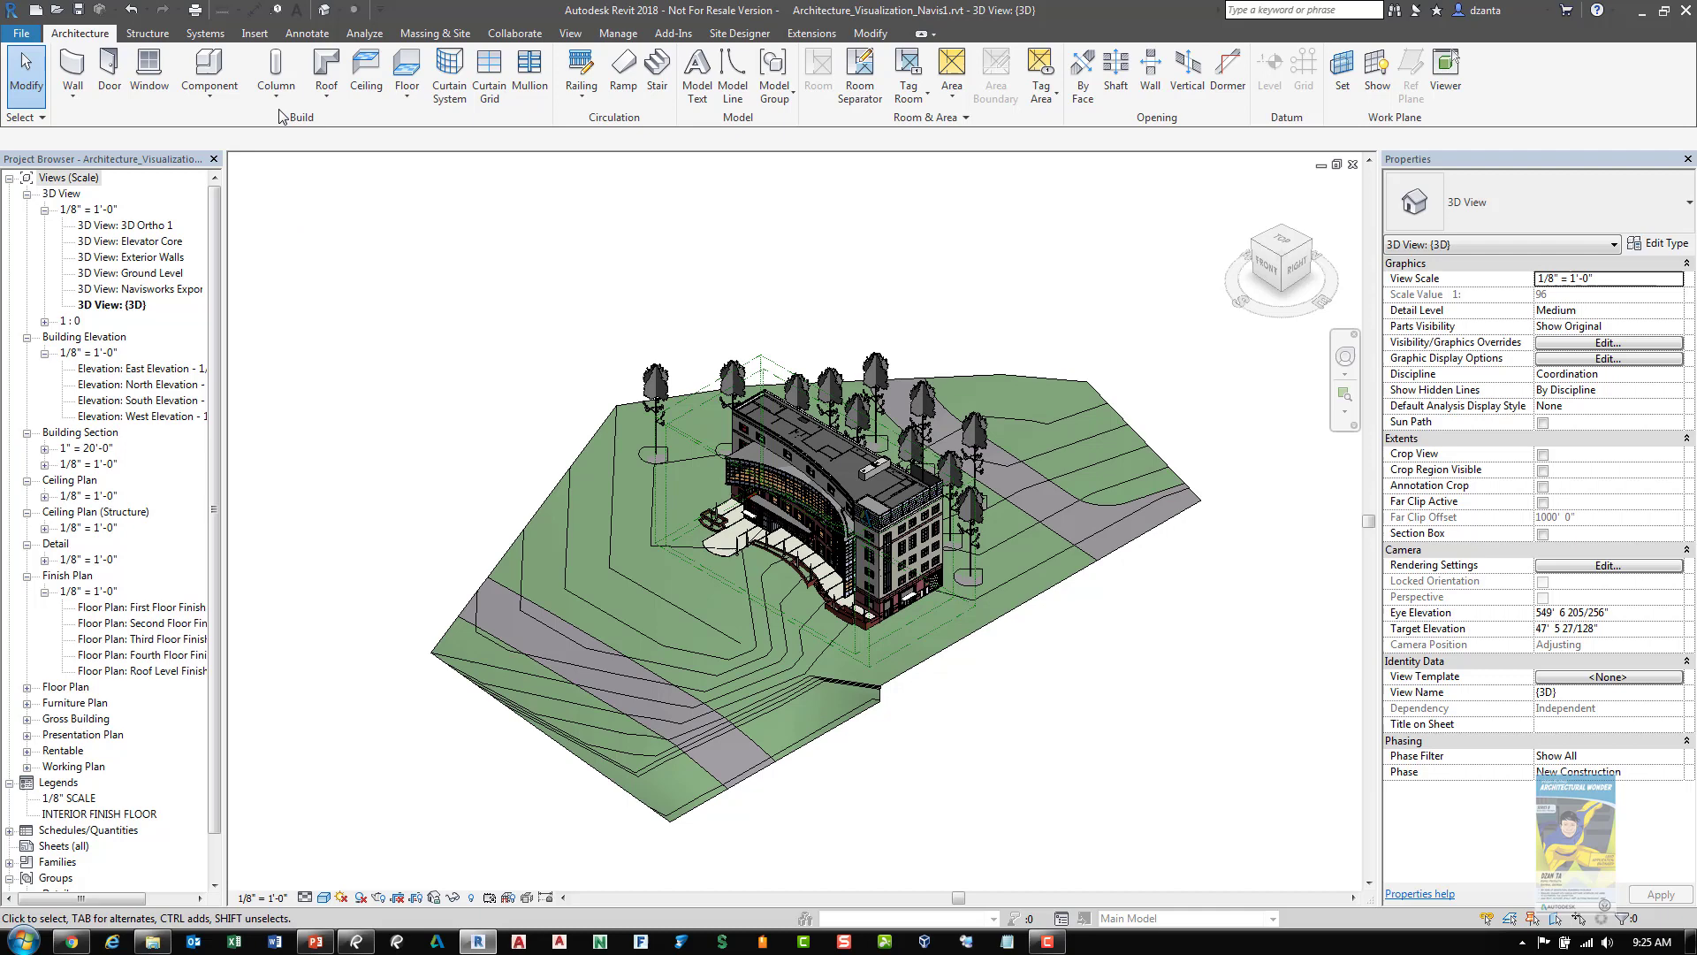
click(248, 35)
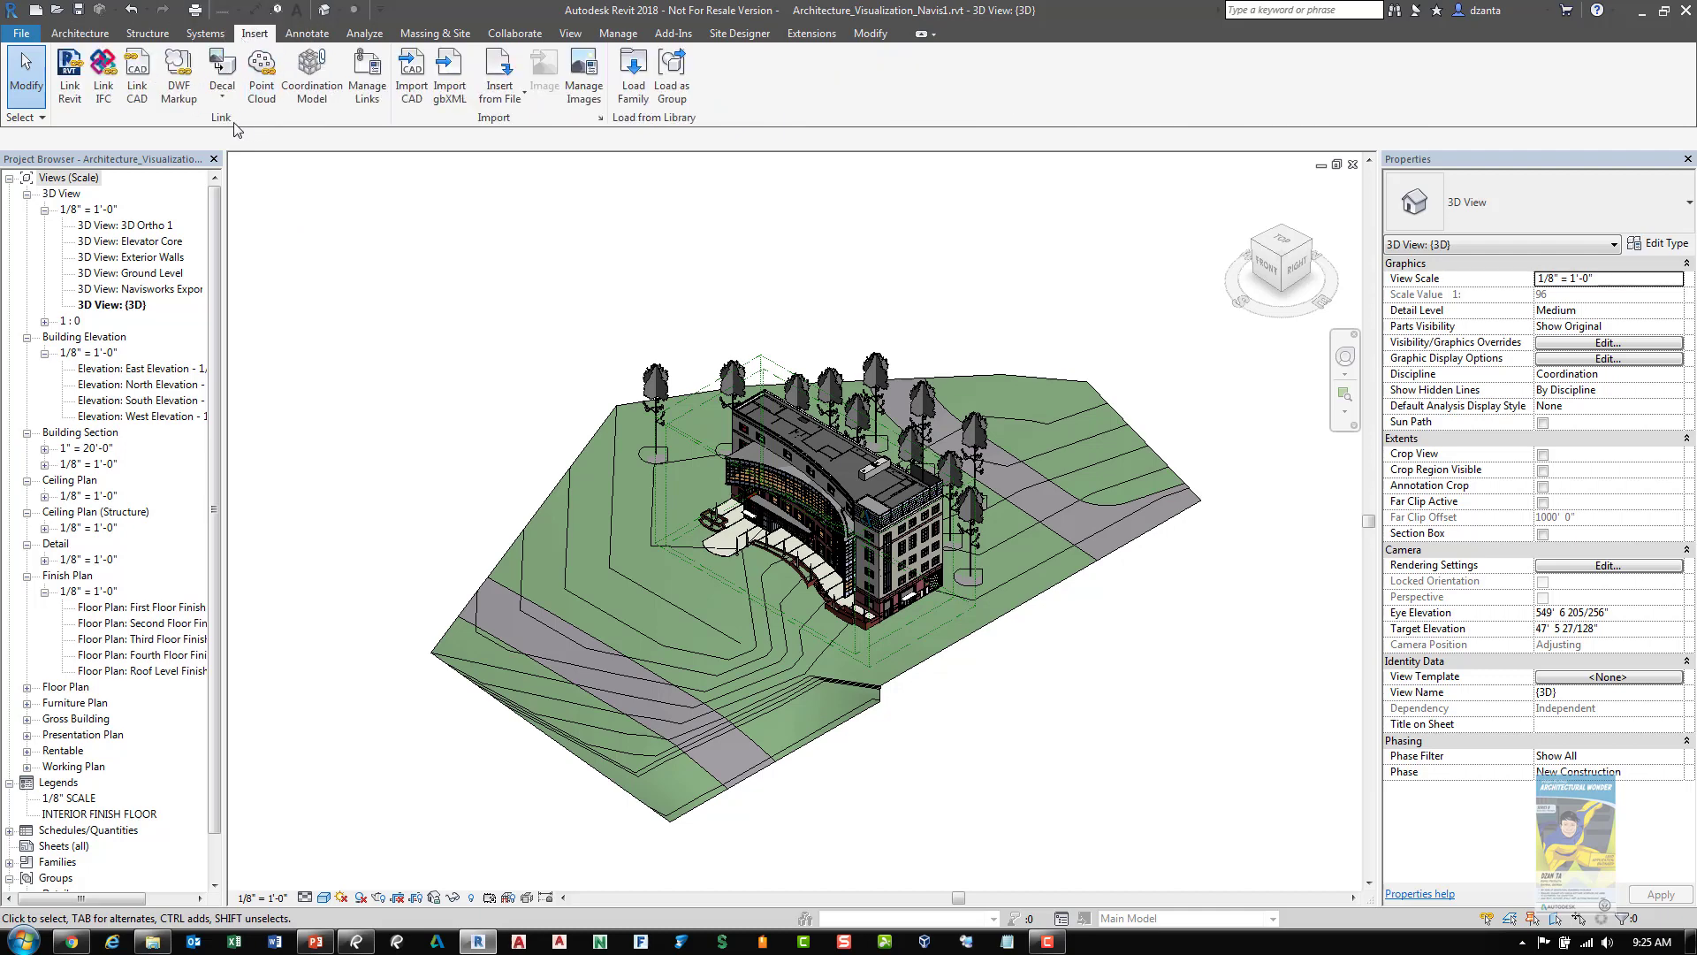
click(328, 104)
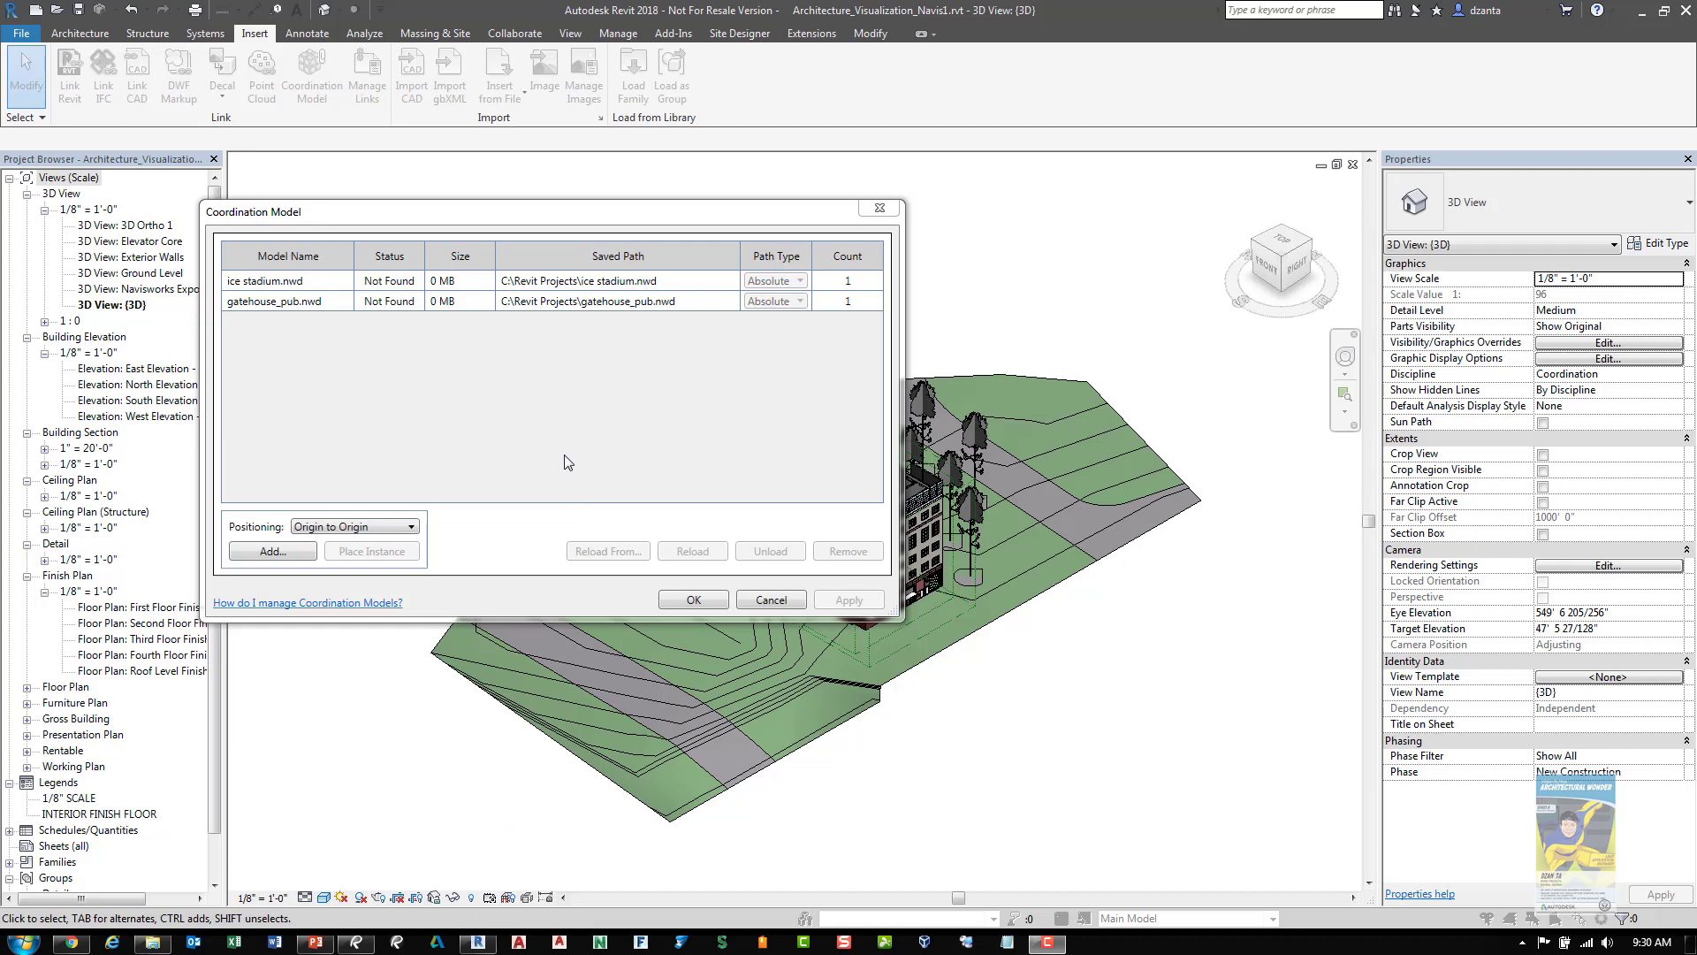
click(415, 340)
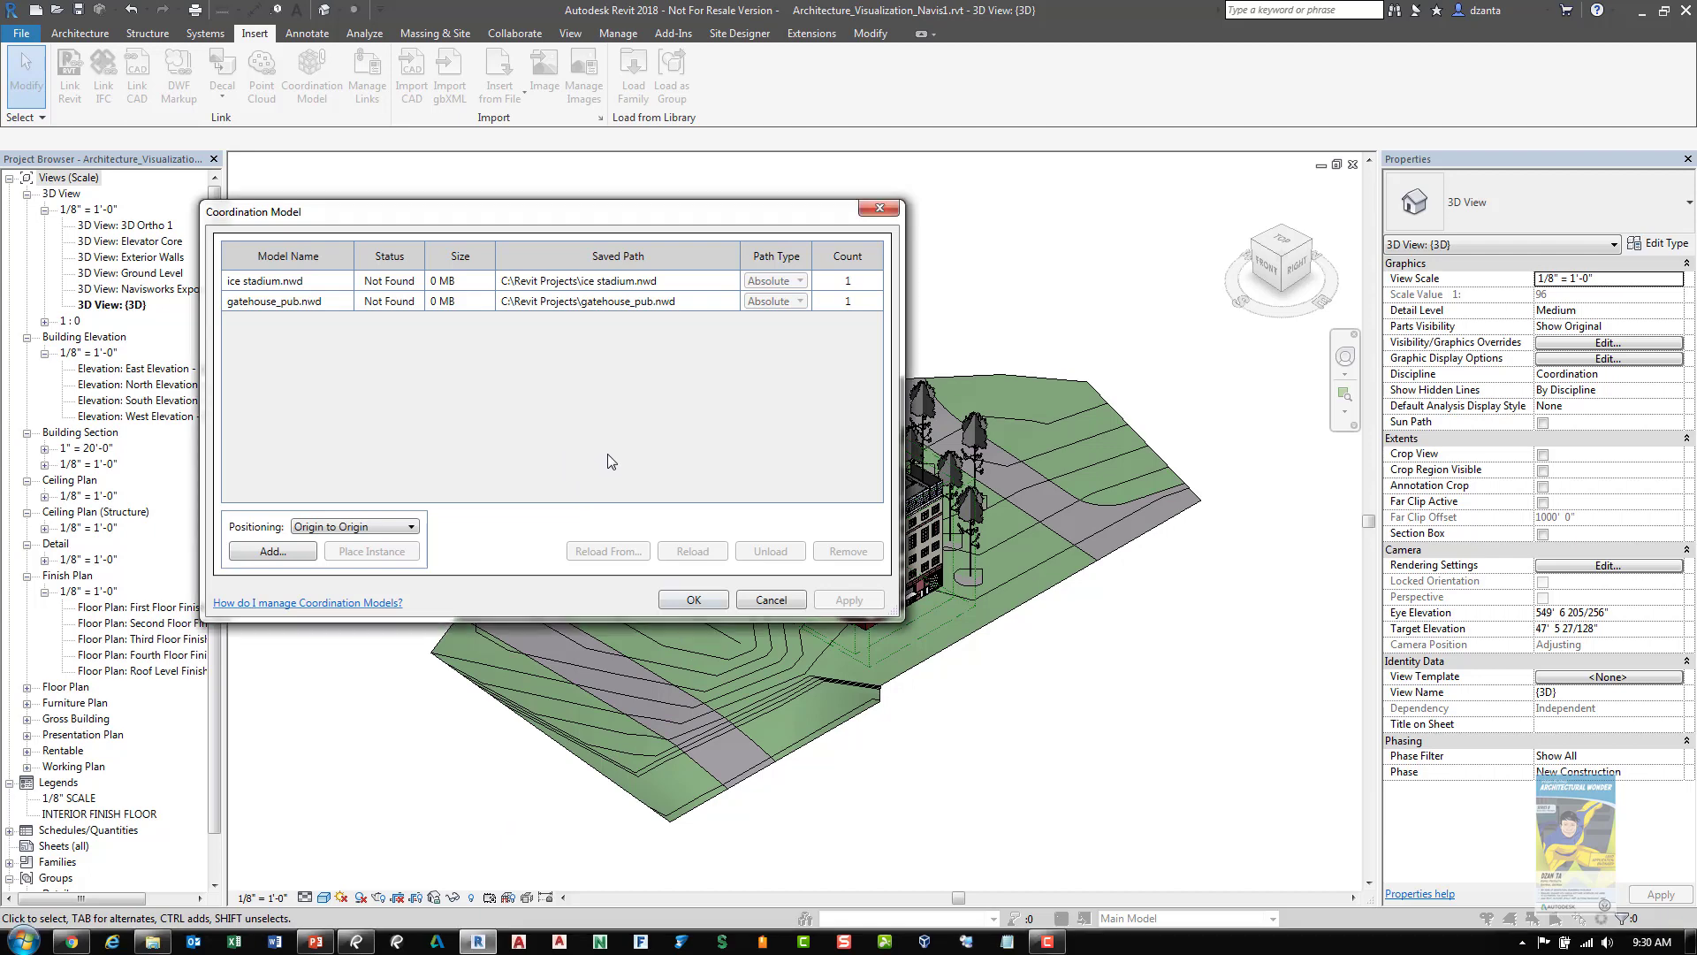
click(293, 290)
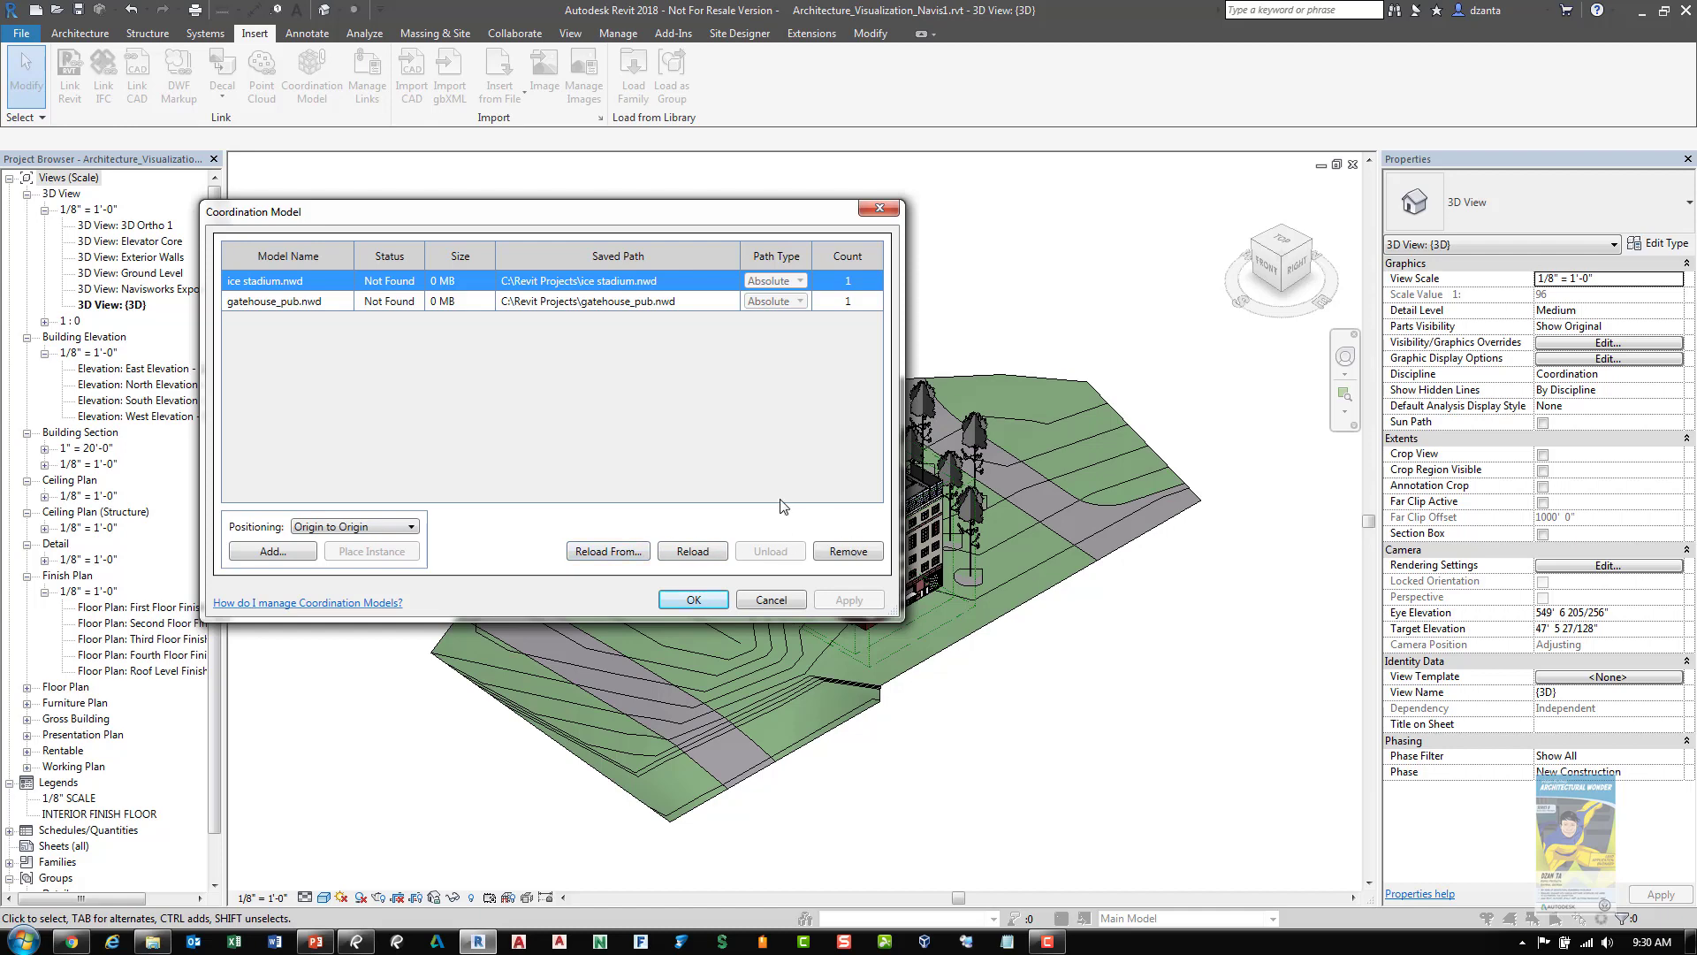
click(378, 525)
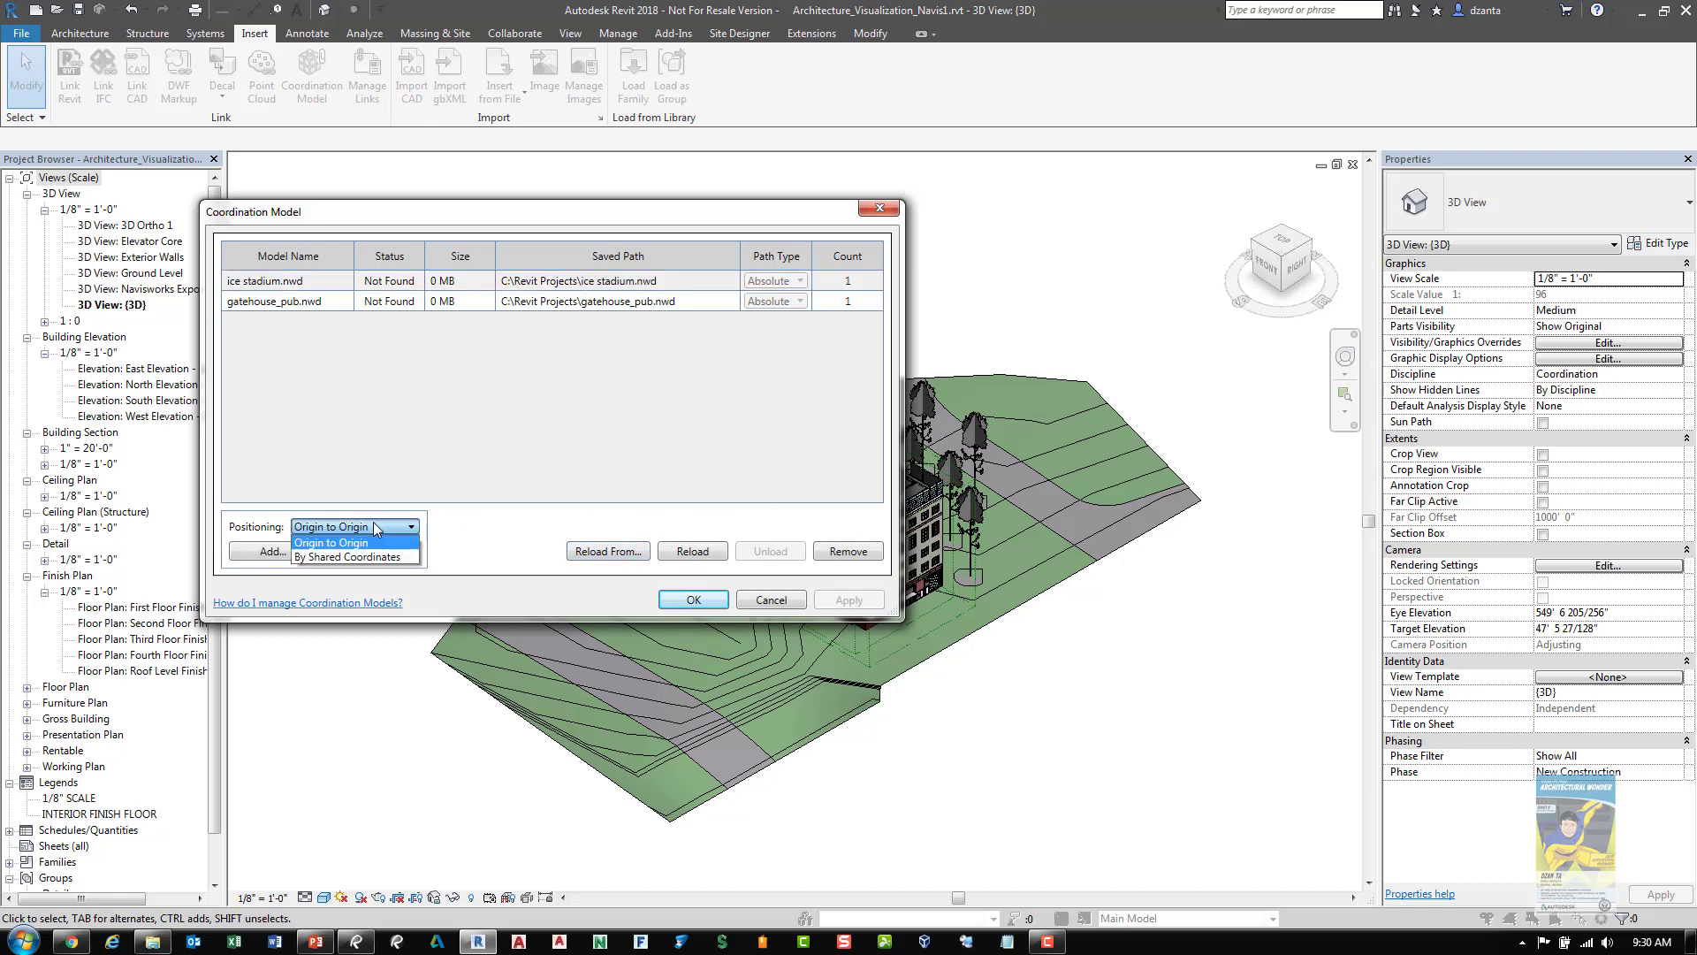
click(373, 525)
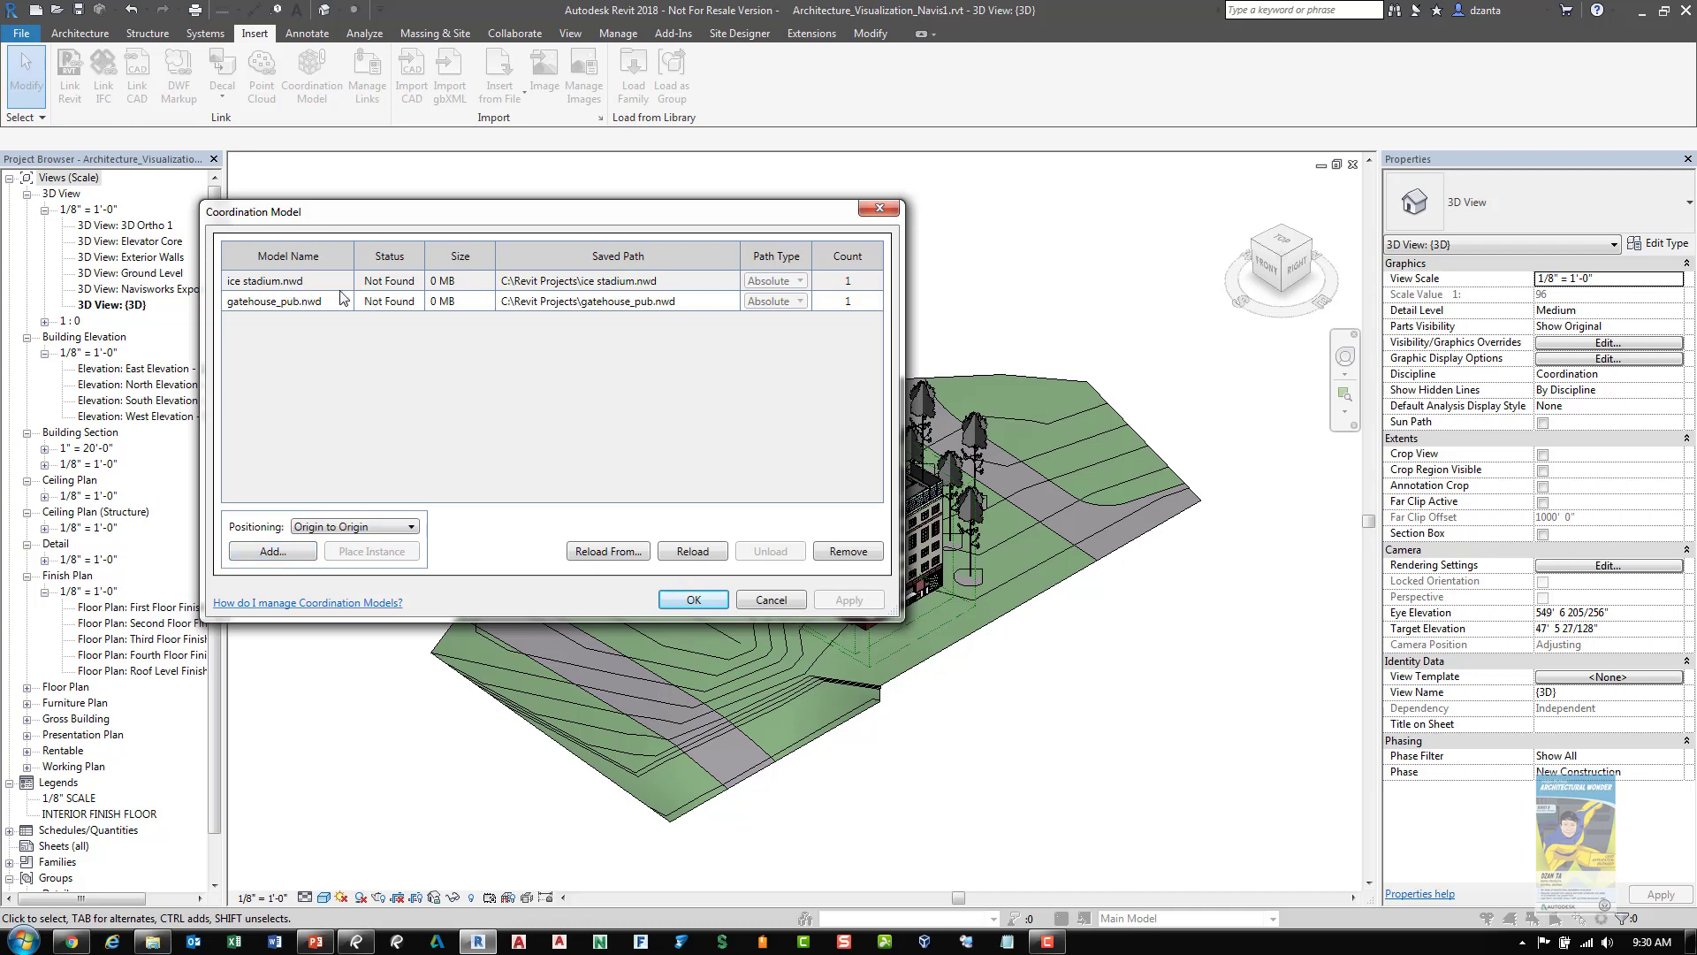
Relink ice stadium.nwd from the Revit folder
click(610, 552)
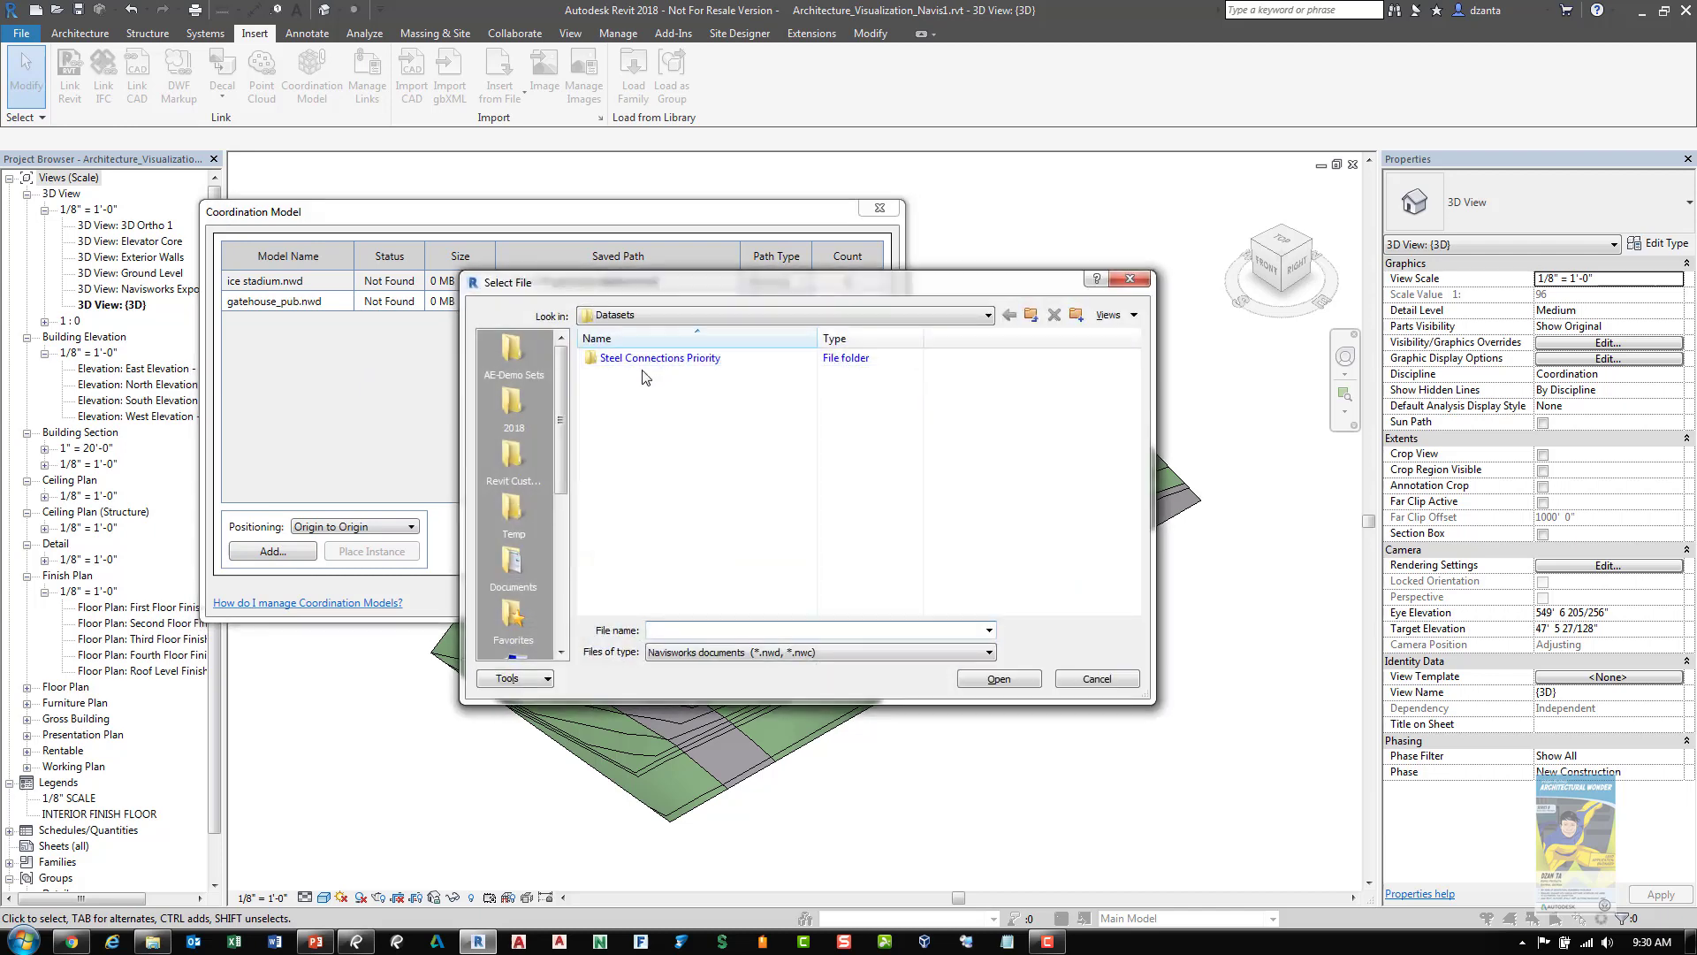
click(1030, 315)
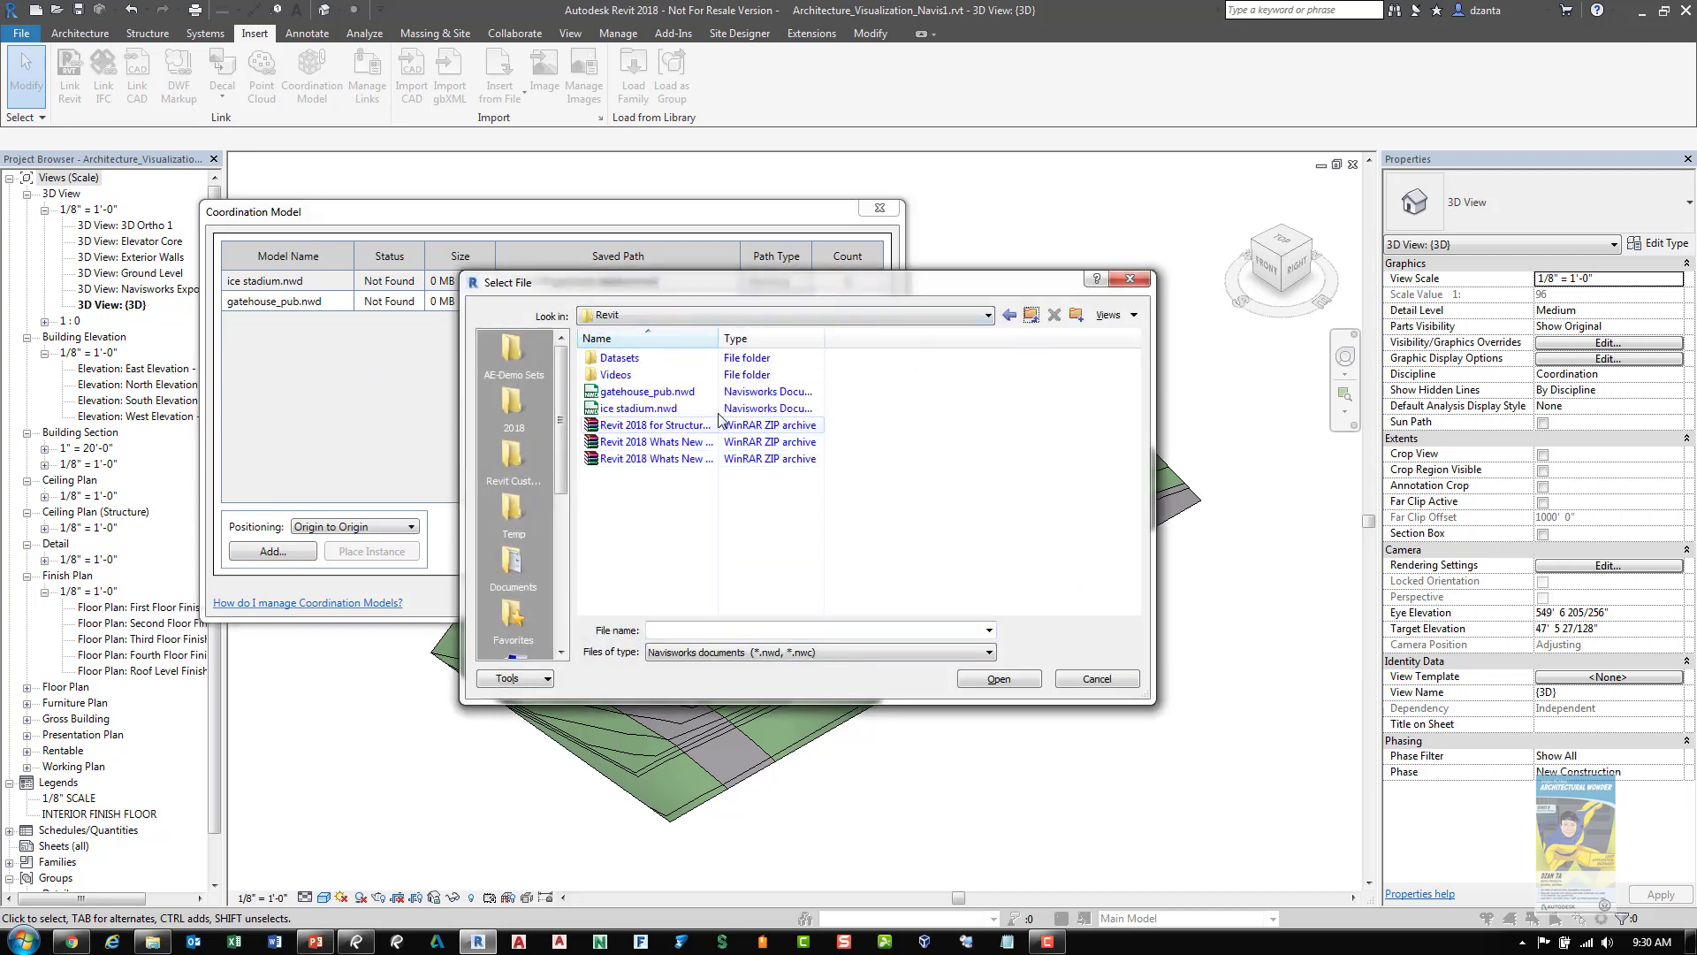
drag(717, 339, 850, 339)
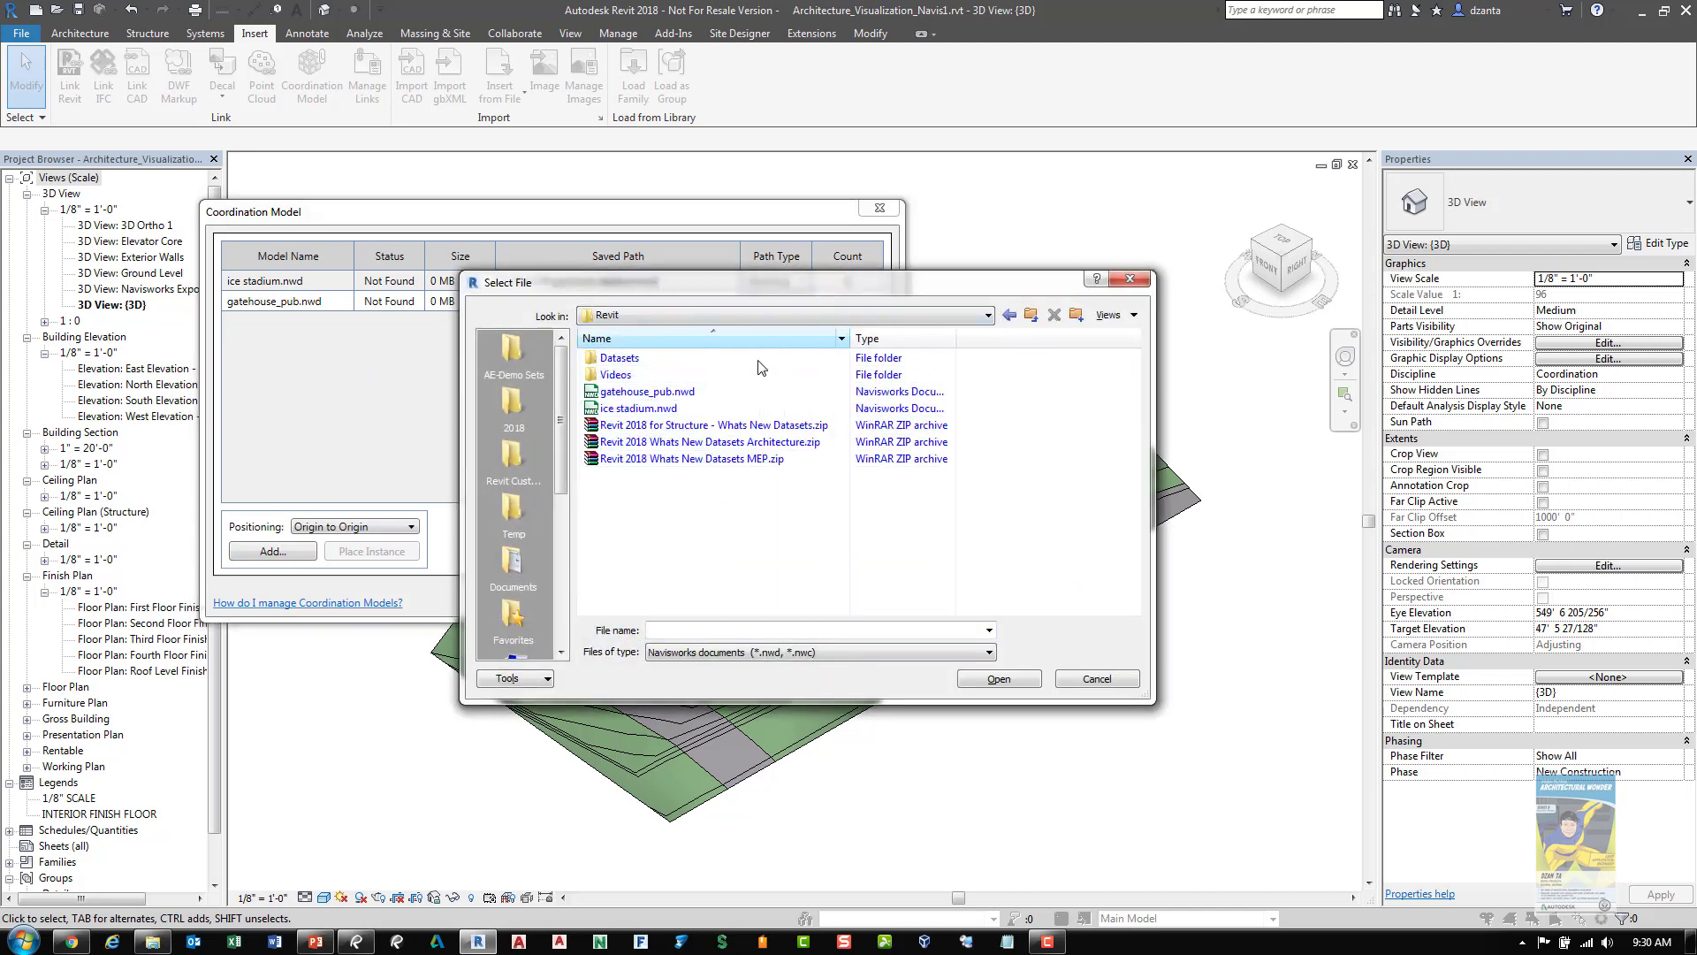
click(664, 408)
click(998, 678)
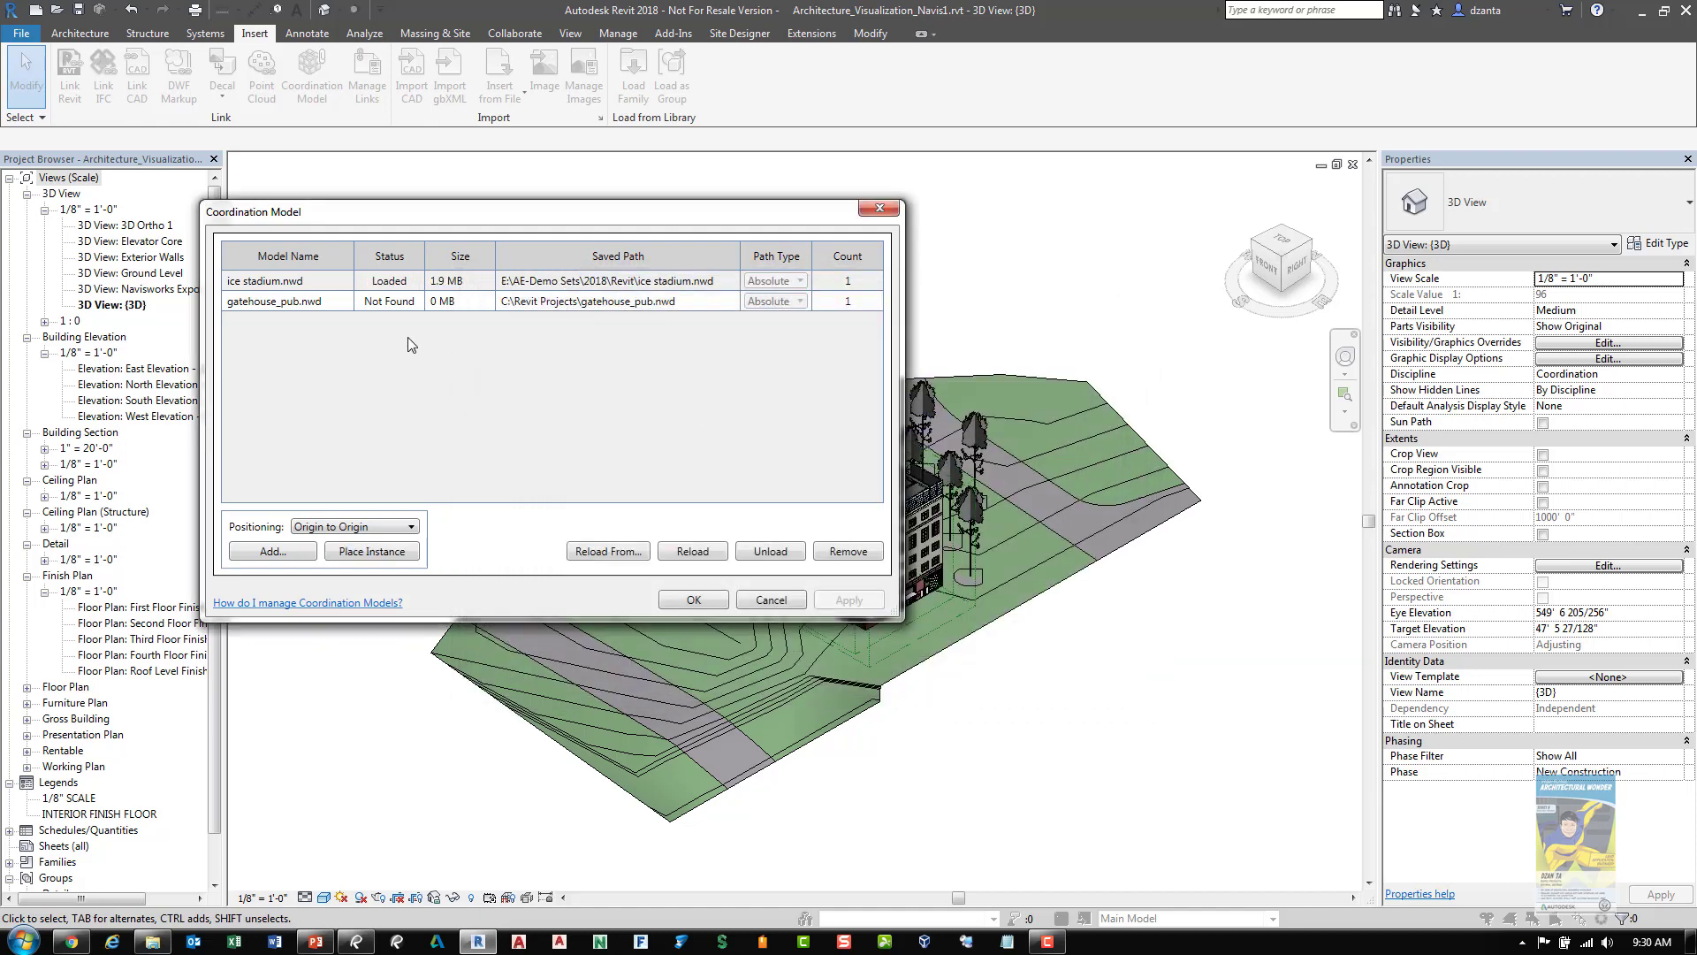
Relink gatehouse_pub.nwd likewise, confirm, and frame the site with the ice stadium
click(284, 303)
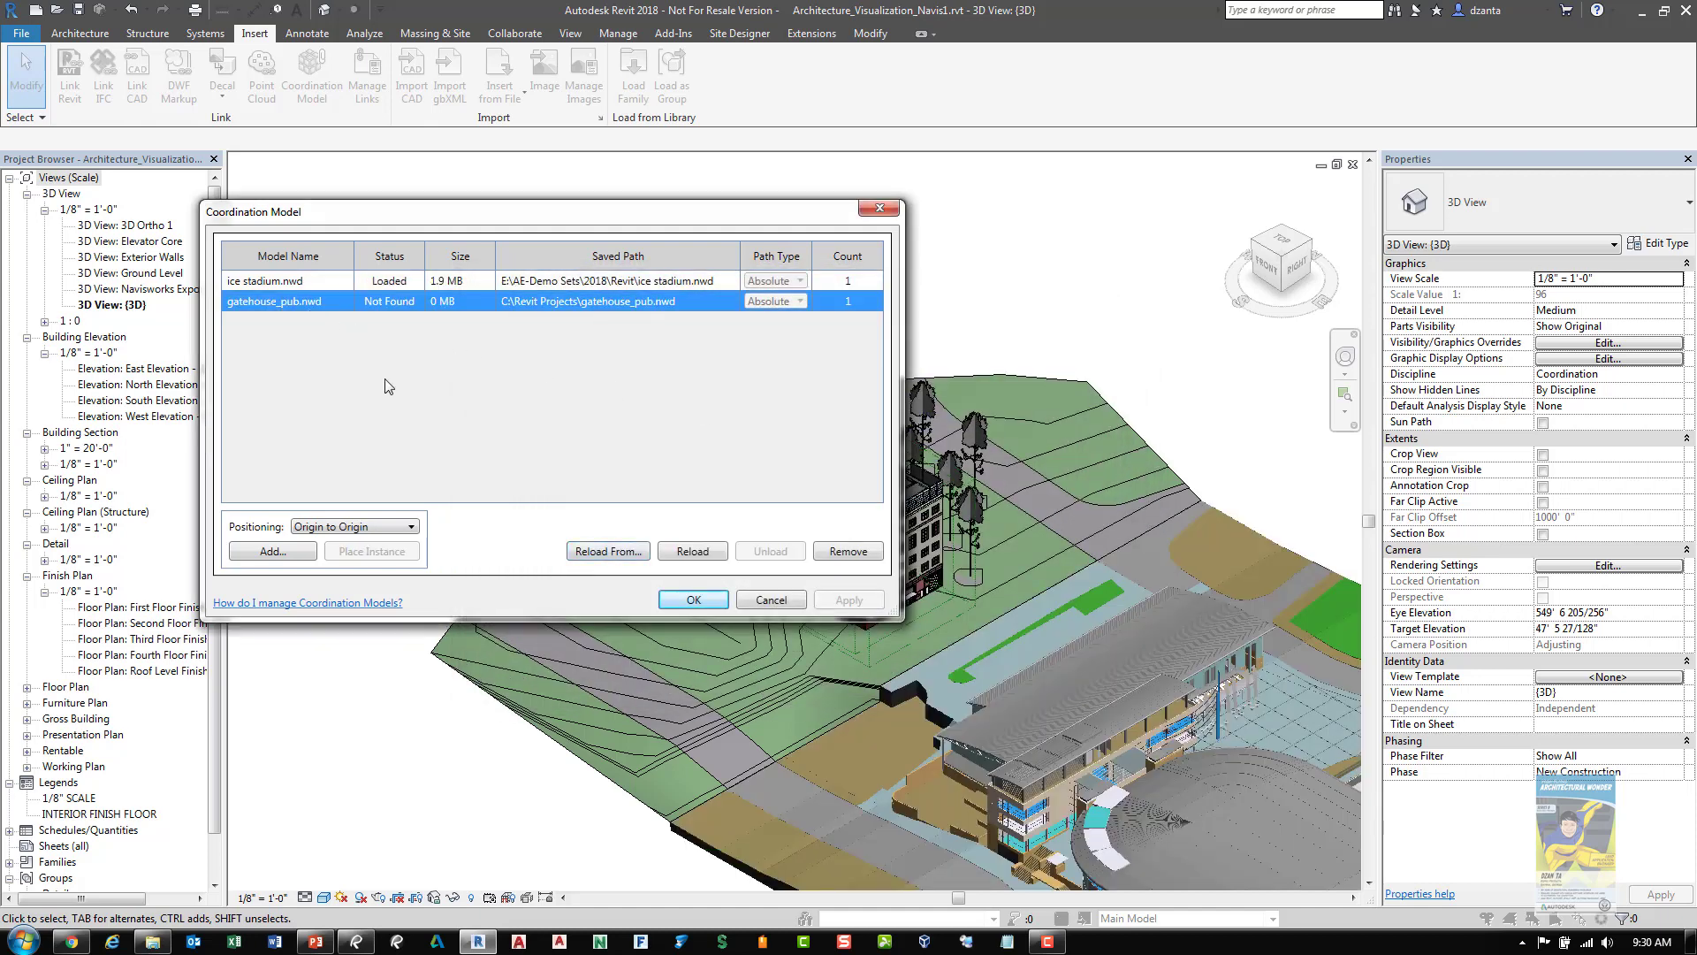
click(627, 552)
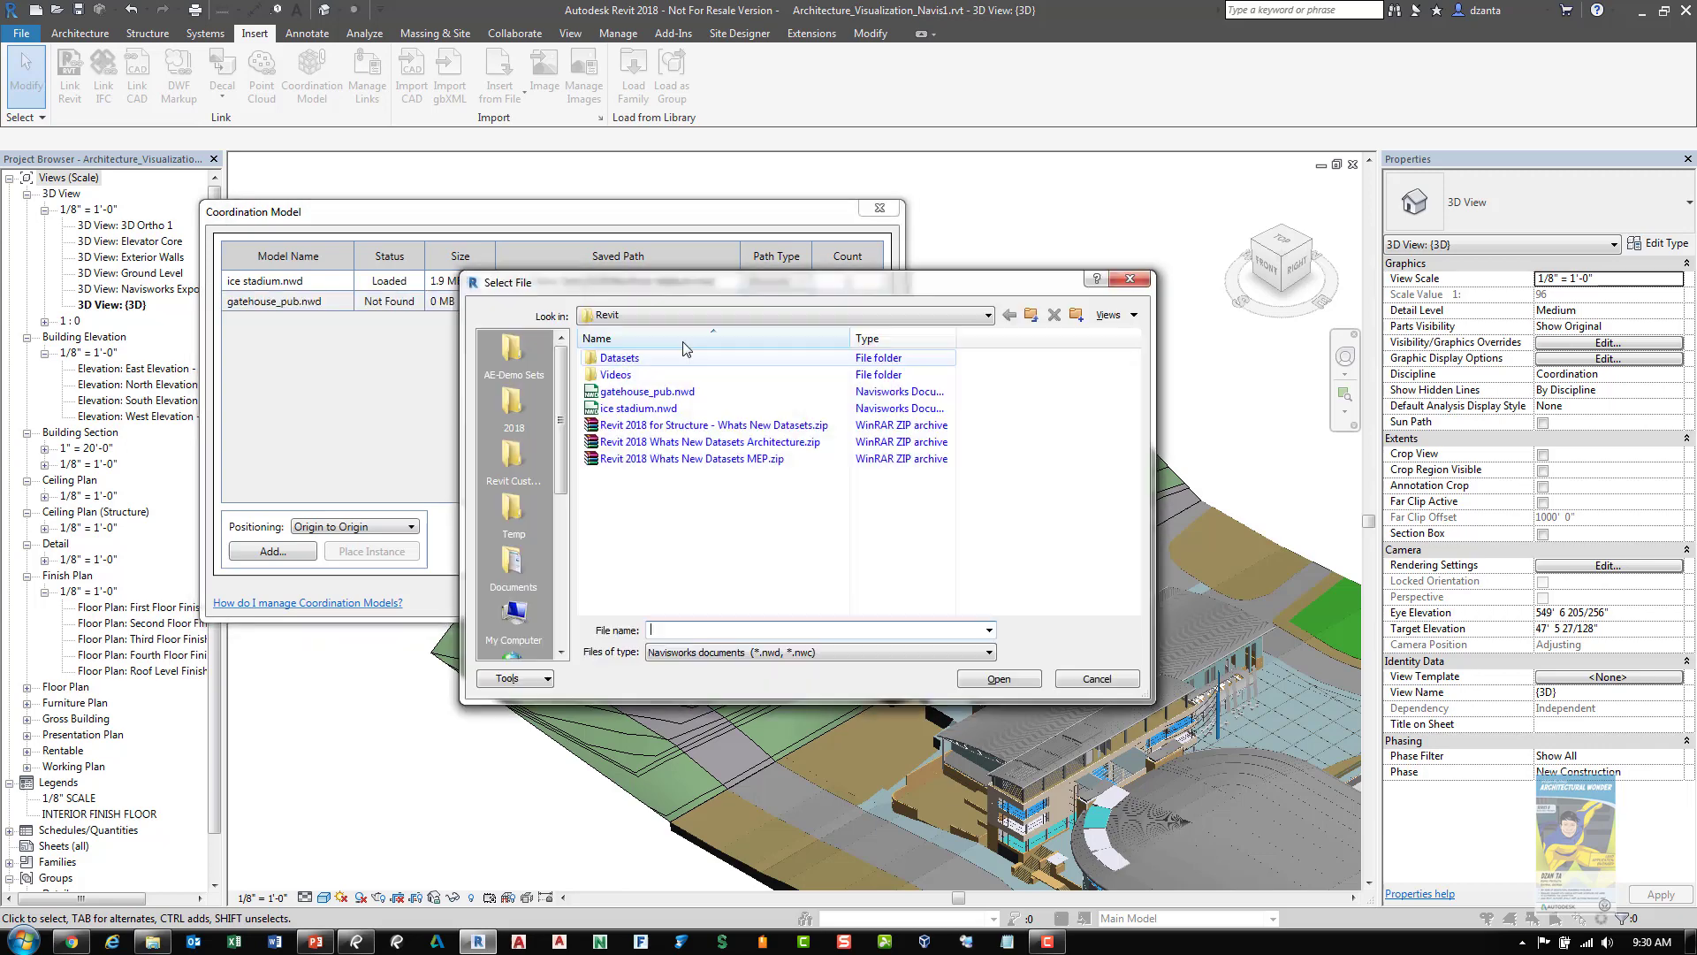
click(646, 392)
click(999, 679)
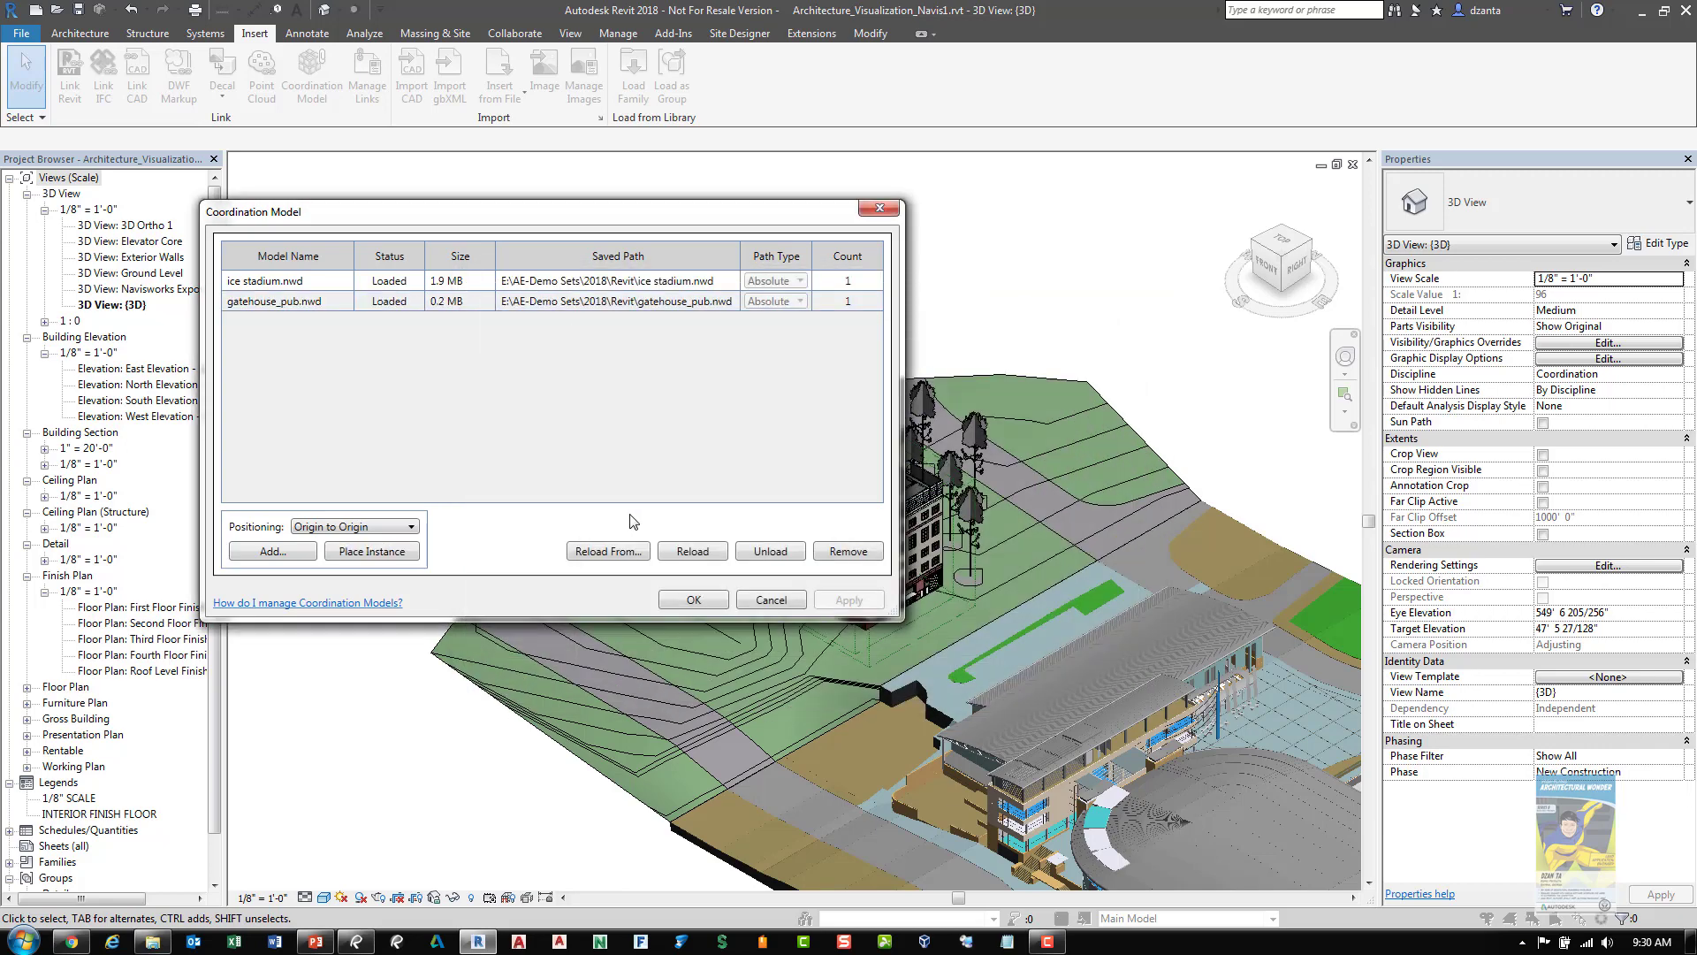
click(694, 600)
scroll(972, 486, down, 3)
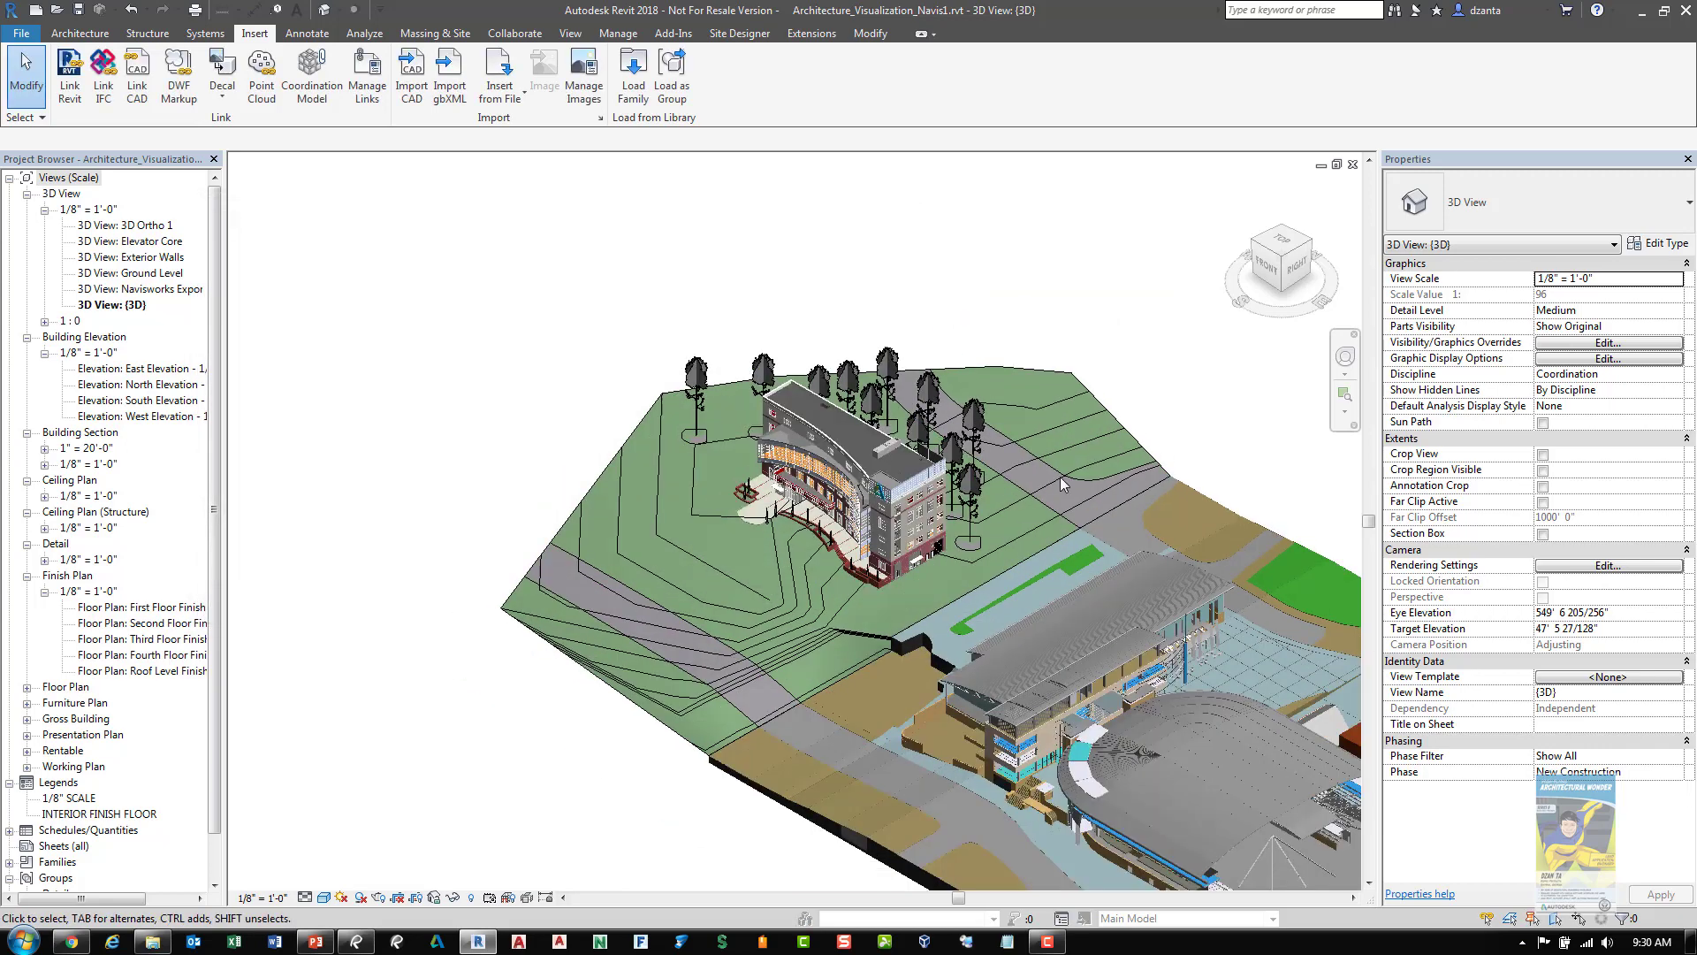
middle_drag(1058, 475, 1131, 530)
middle_drag(1360, 634, 1147, 557)
scroll(1147, 557, up, 2)
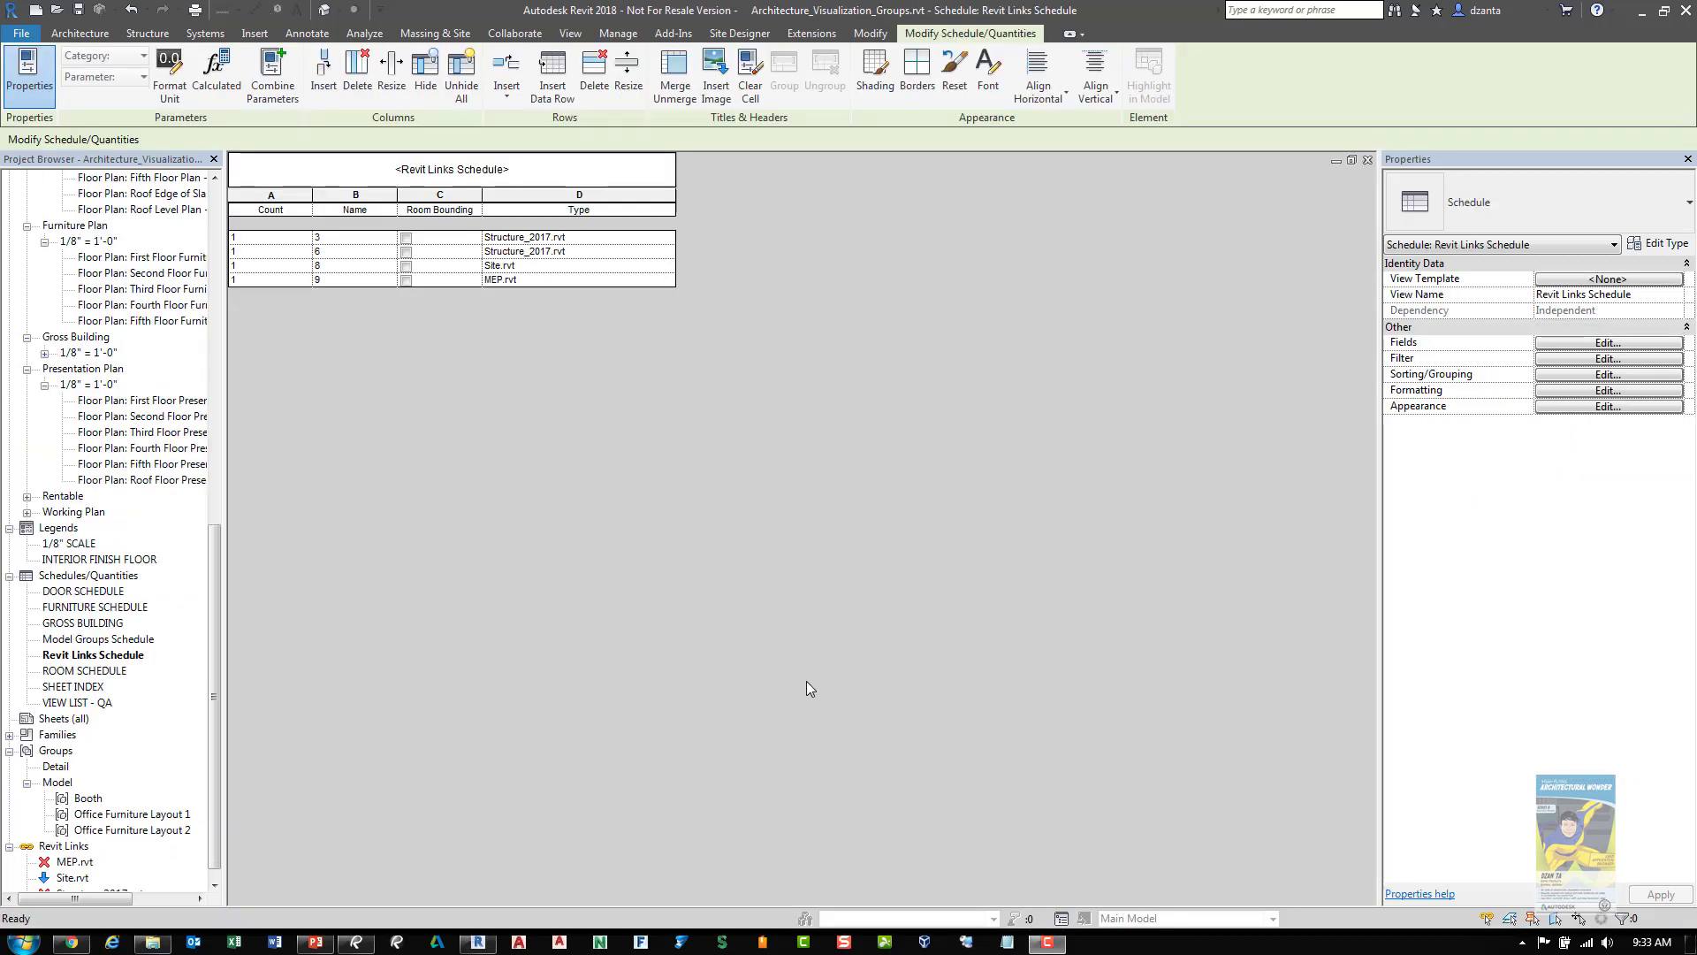
Bring up the Revit Links Schedule showing Structure_2017.rvt, Site.rvt and MEP.rvt
click(792, 541)
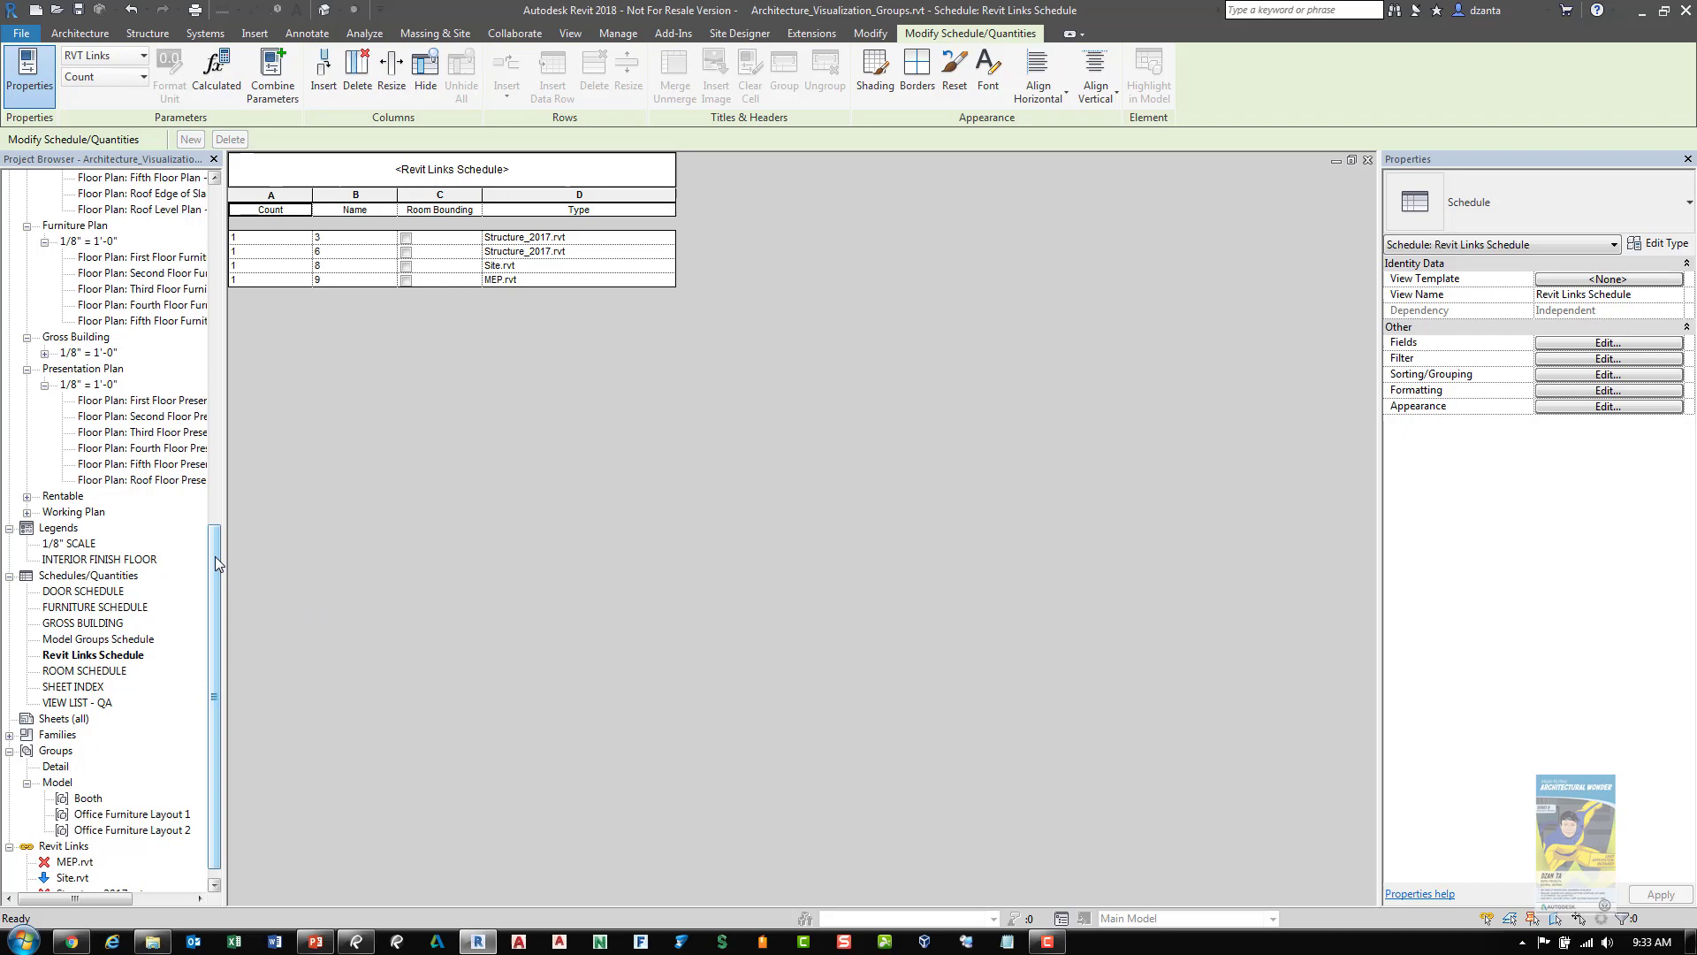
drag(214, 555, 215, 620)
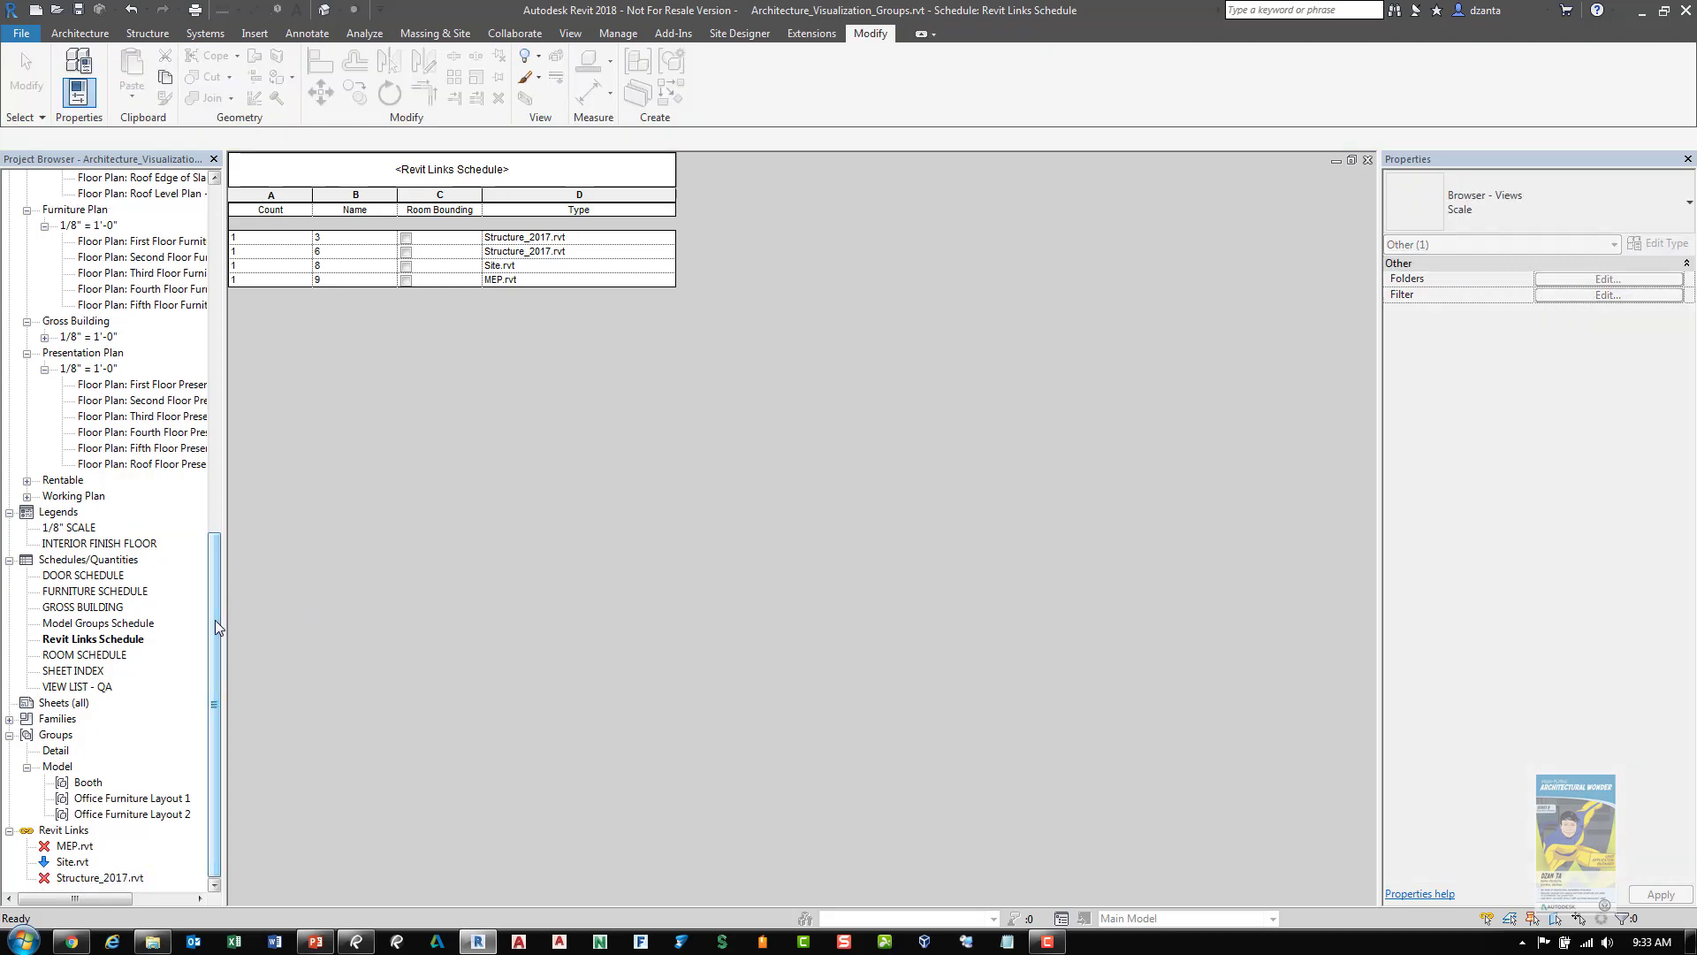
Open the Model Groups Schedule, review its Fields, Filter, Sorting, Formatting and Appearance settings, then cancel
double_click(98, 624)
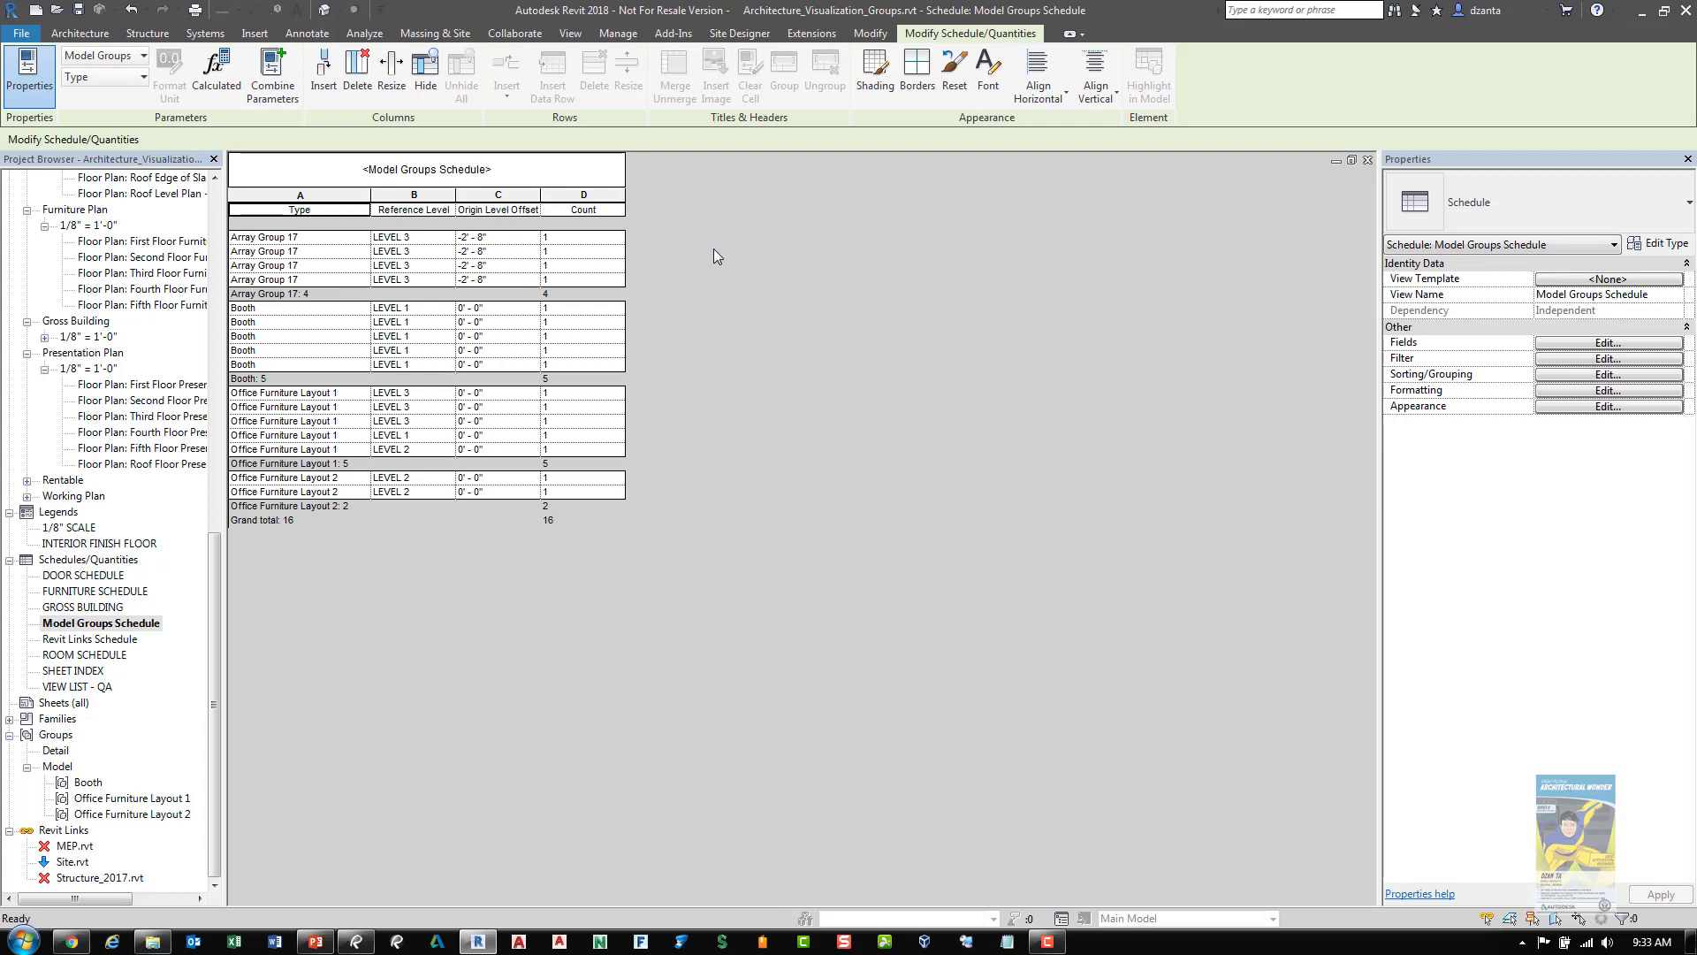
click(453, 171)
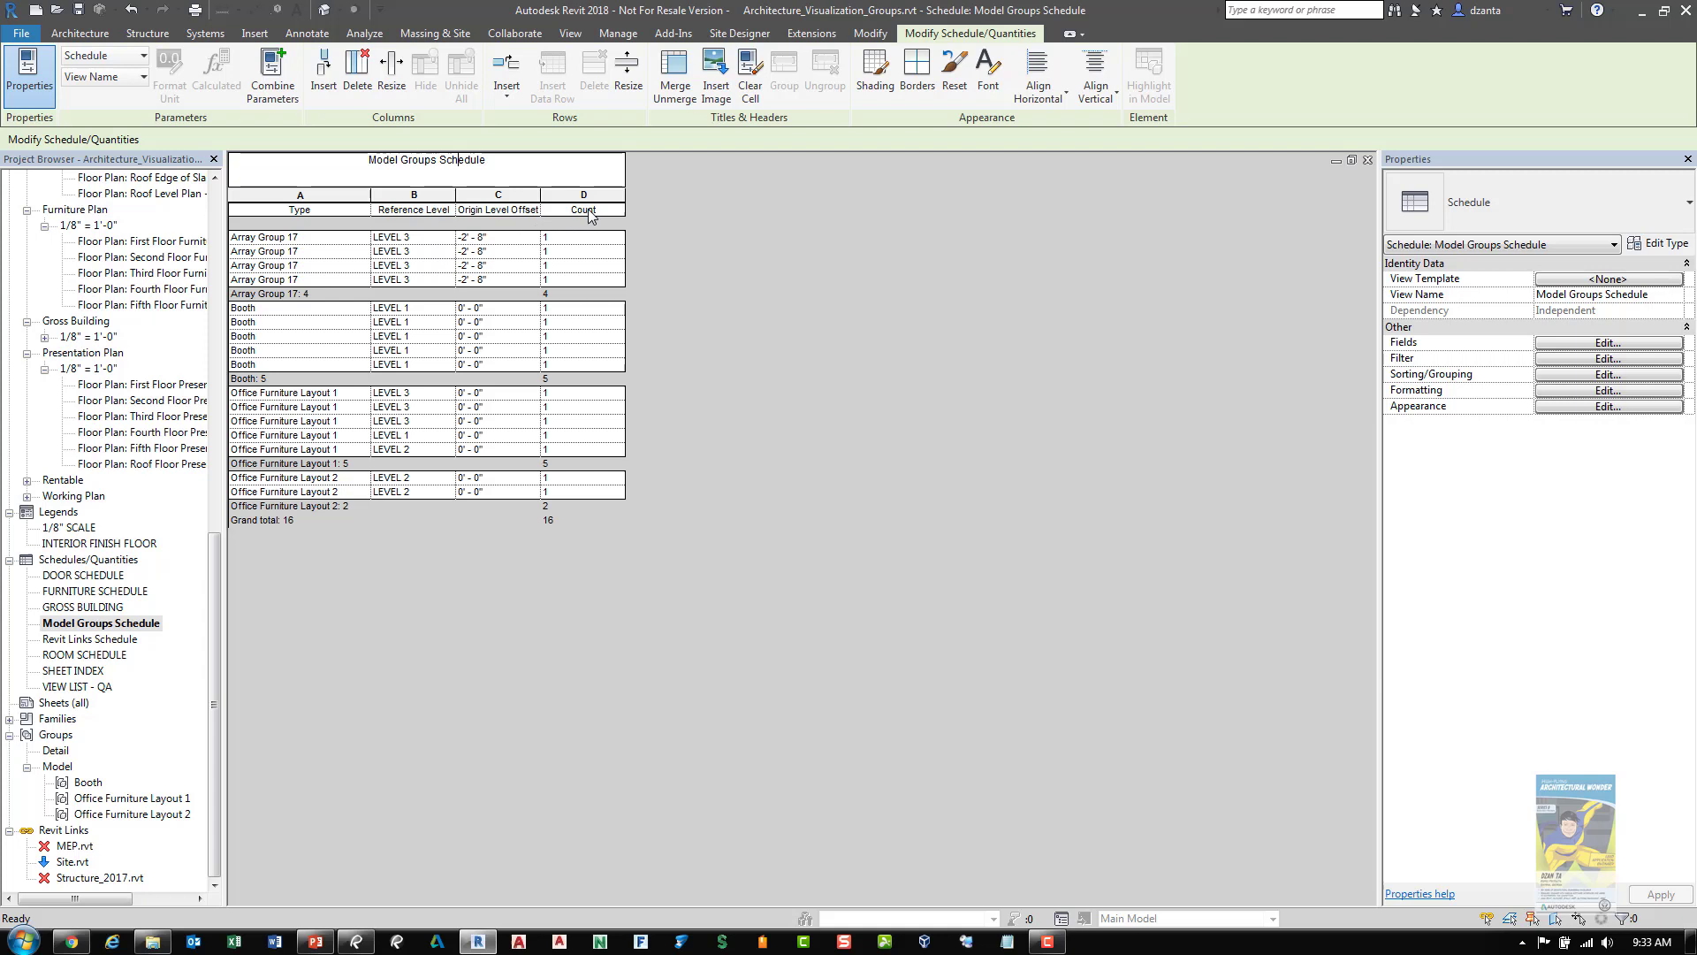
click(1608, 344)
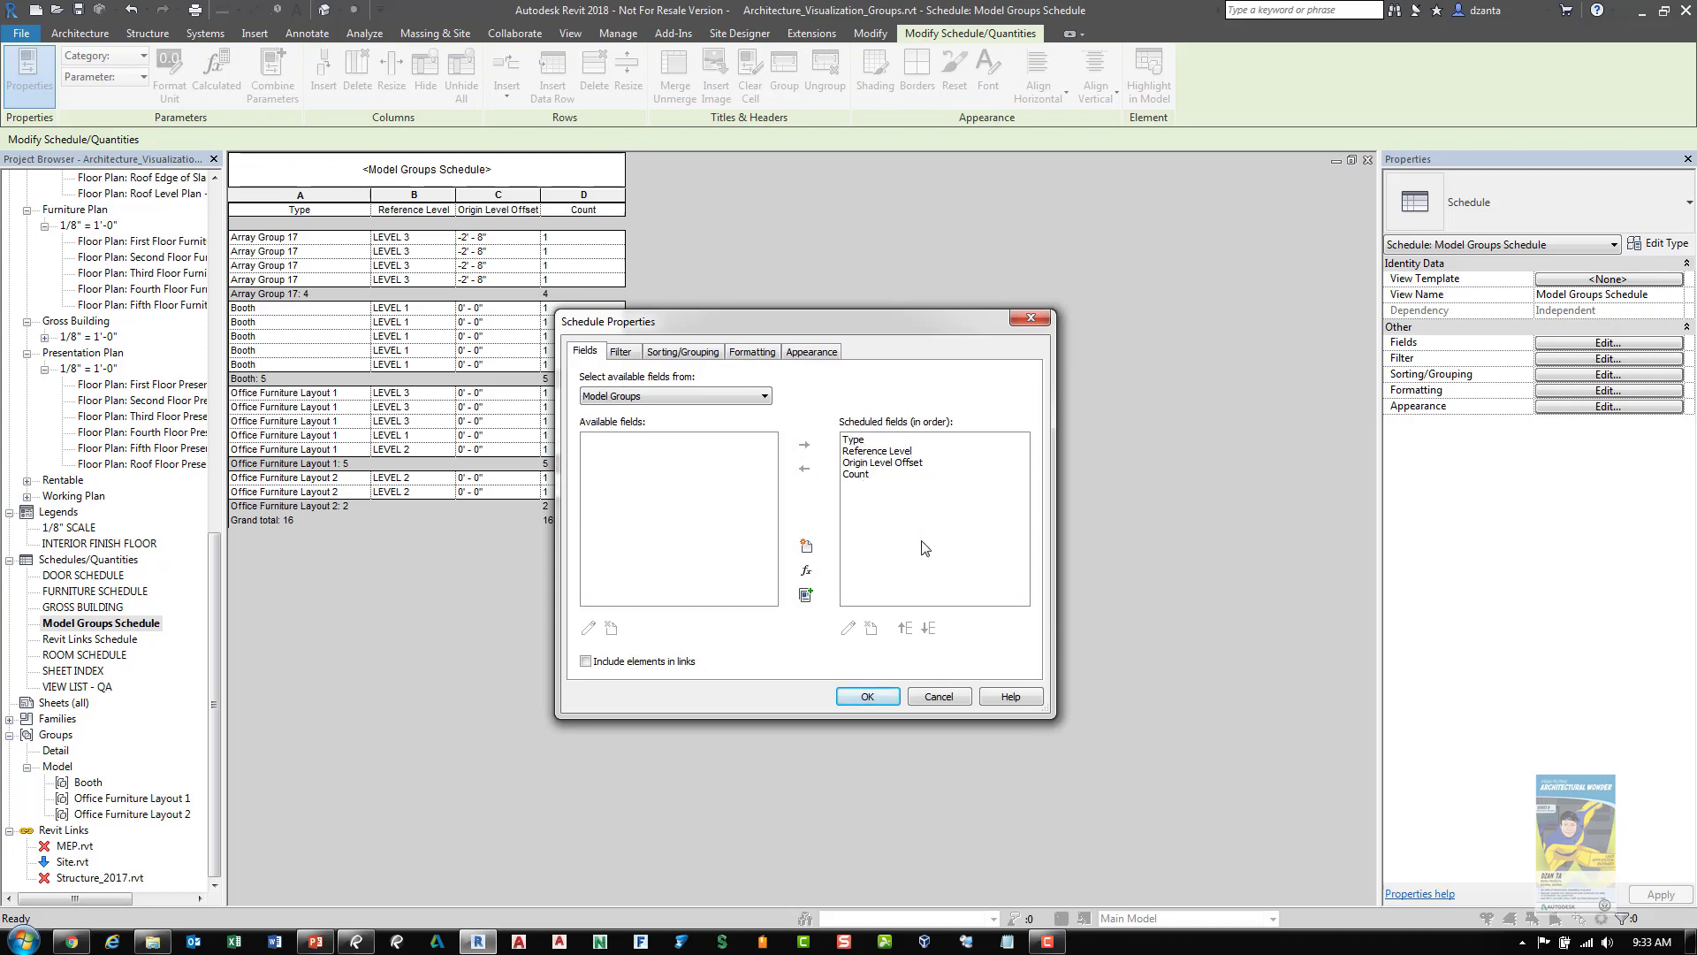
click(622, 352)
click(686, 352)
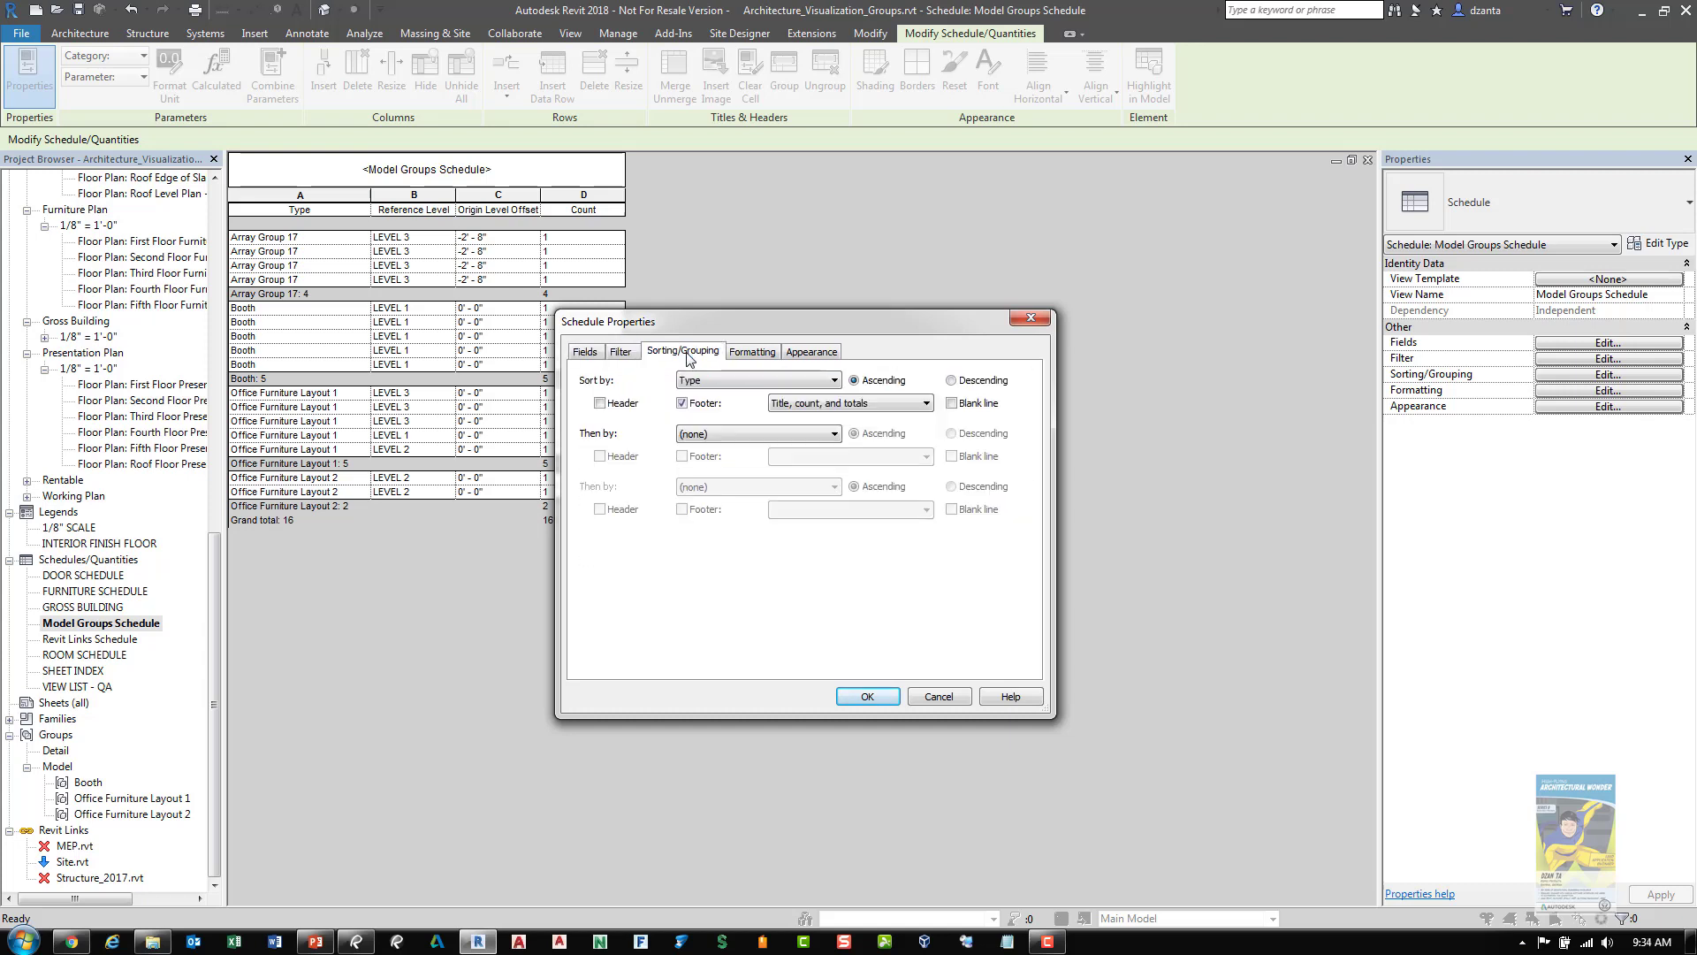
click(739, 353)
click(807, 353)
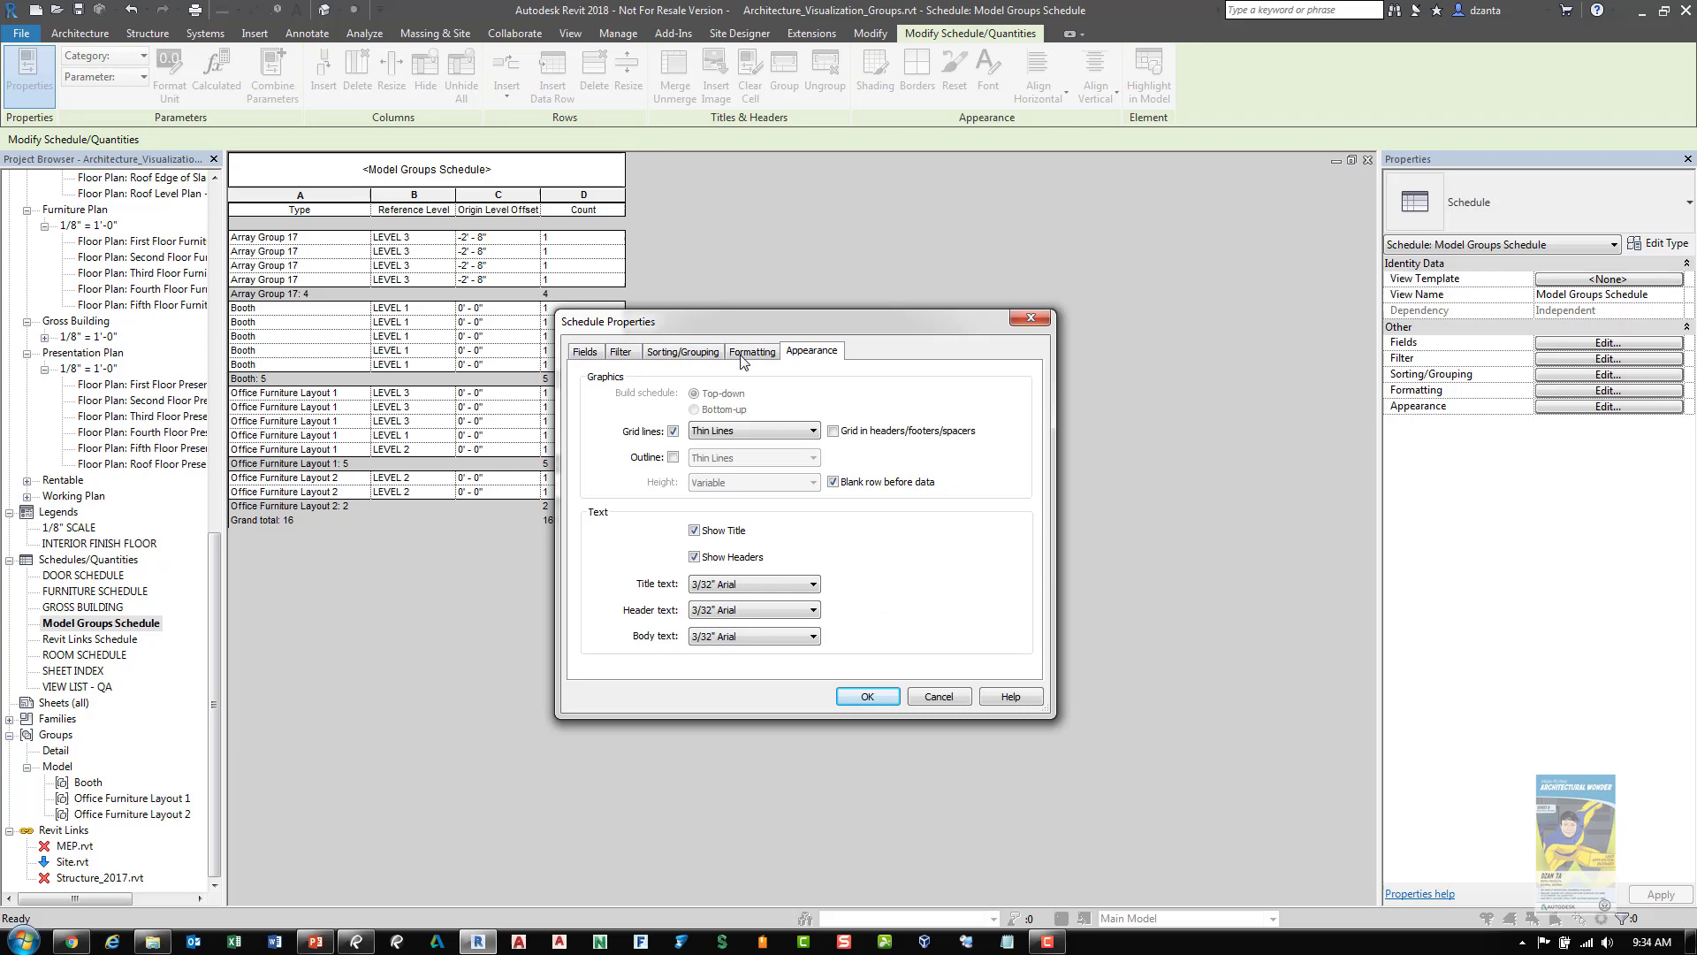
click(585, 351)
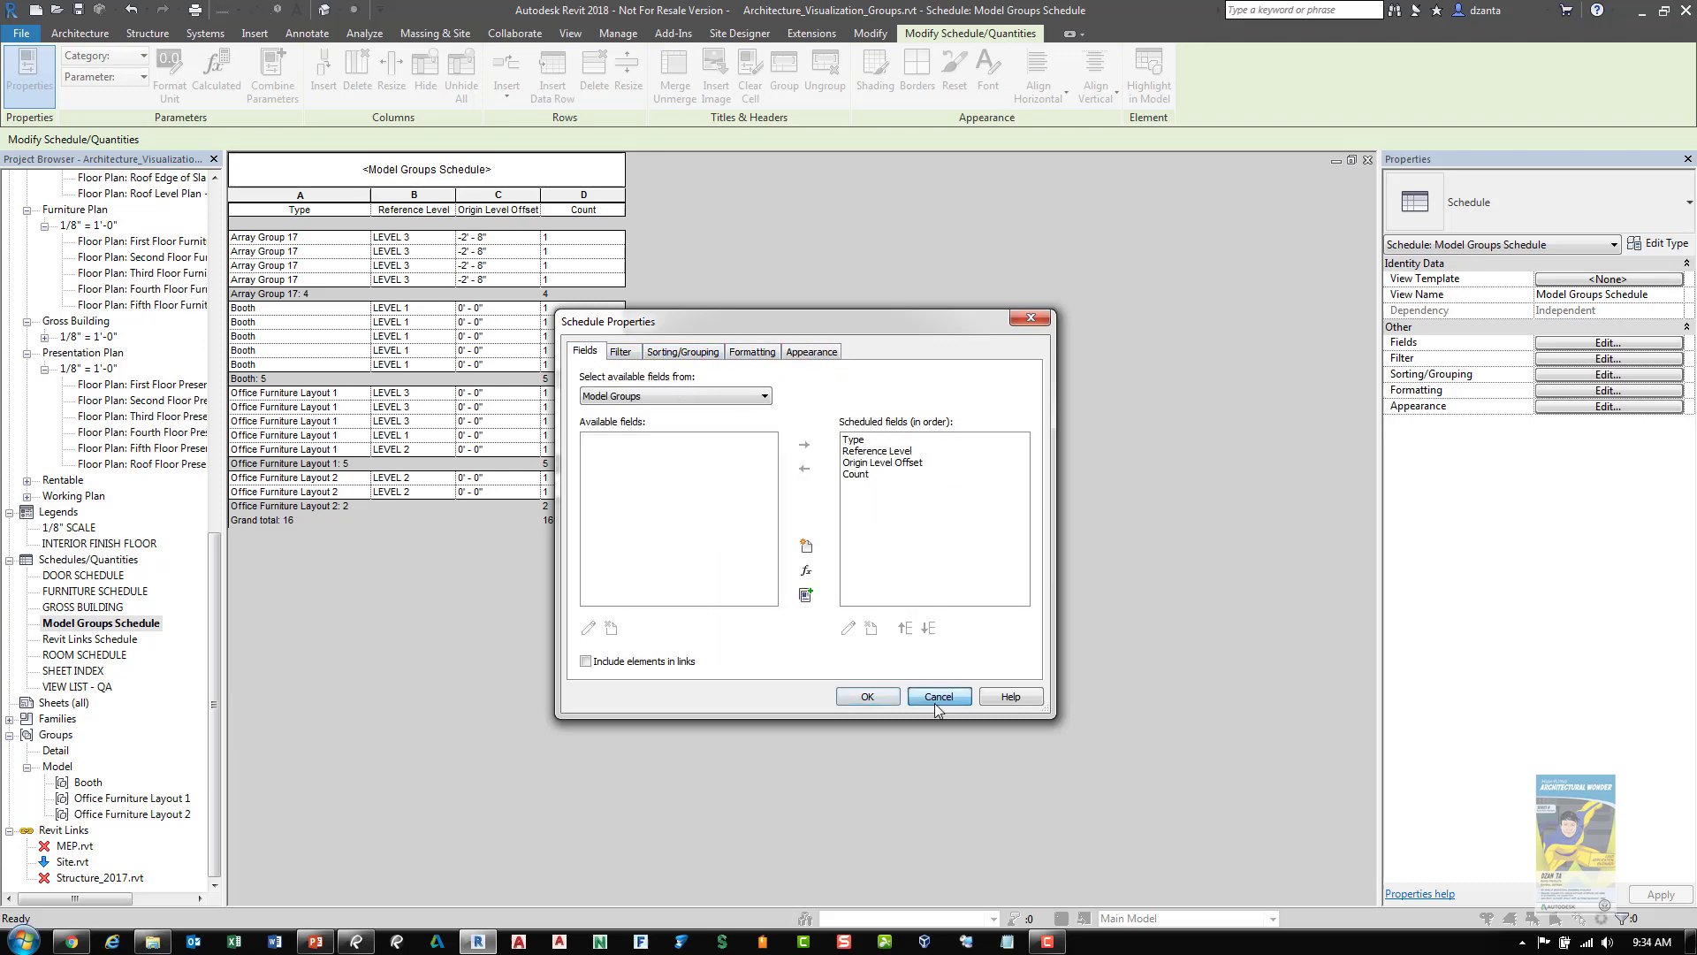
click(867, 697)
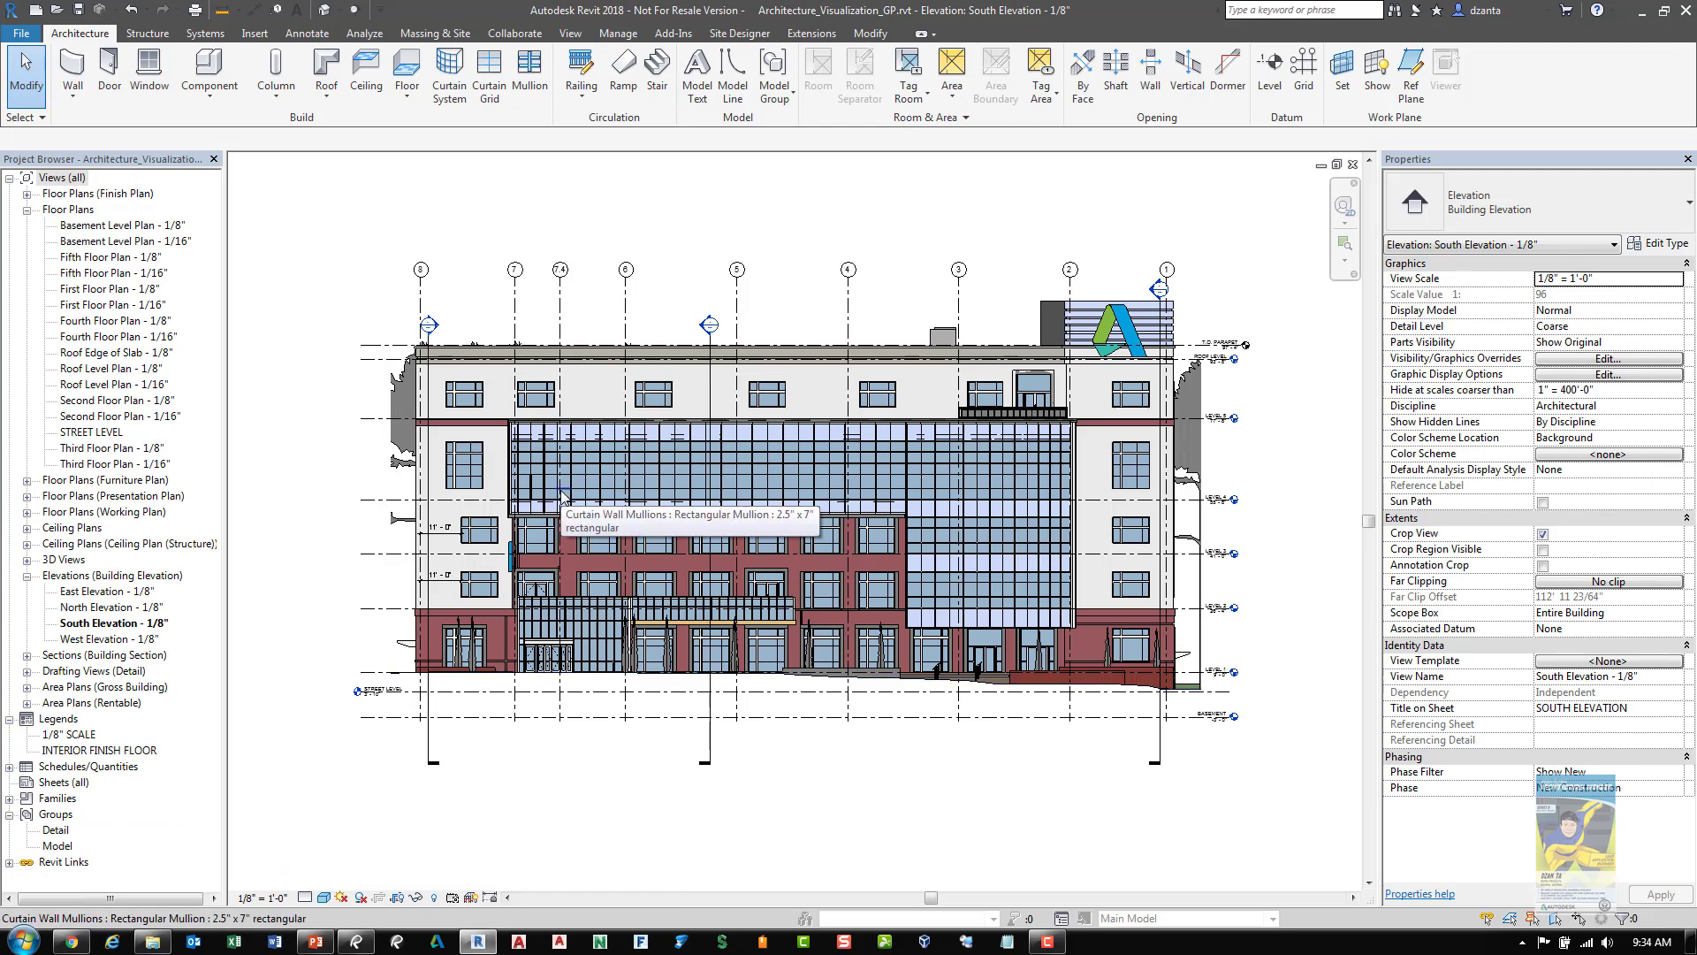
Zoom into the South Elevation and inspect the 11' - 0" window dimension labelled Window1
scroll(442, 546, up, 3)
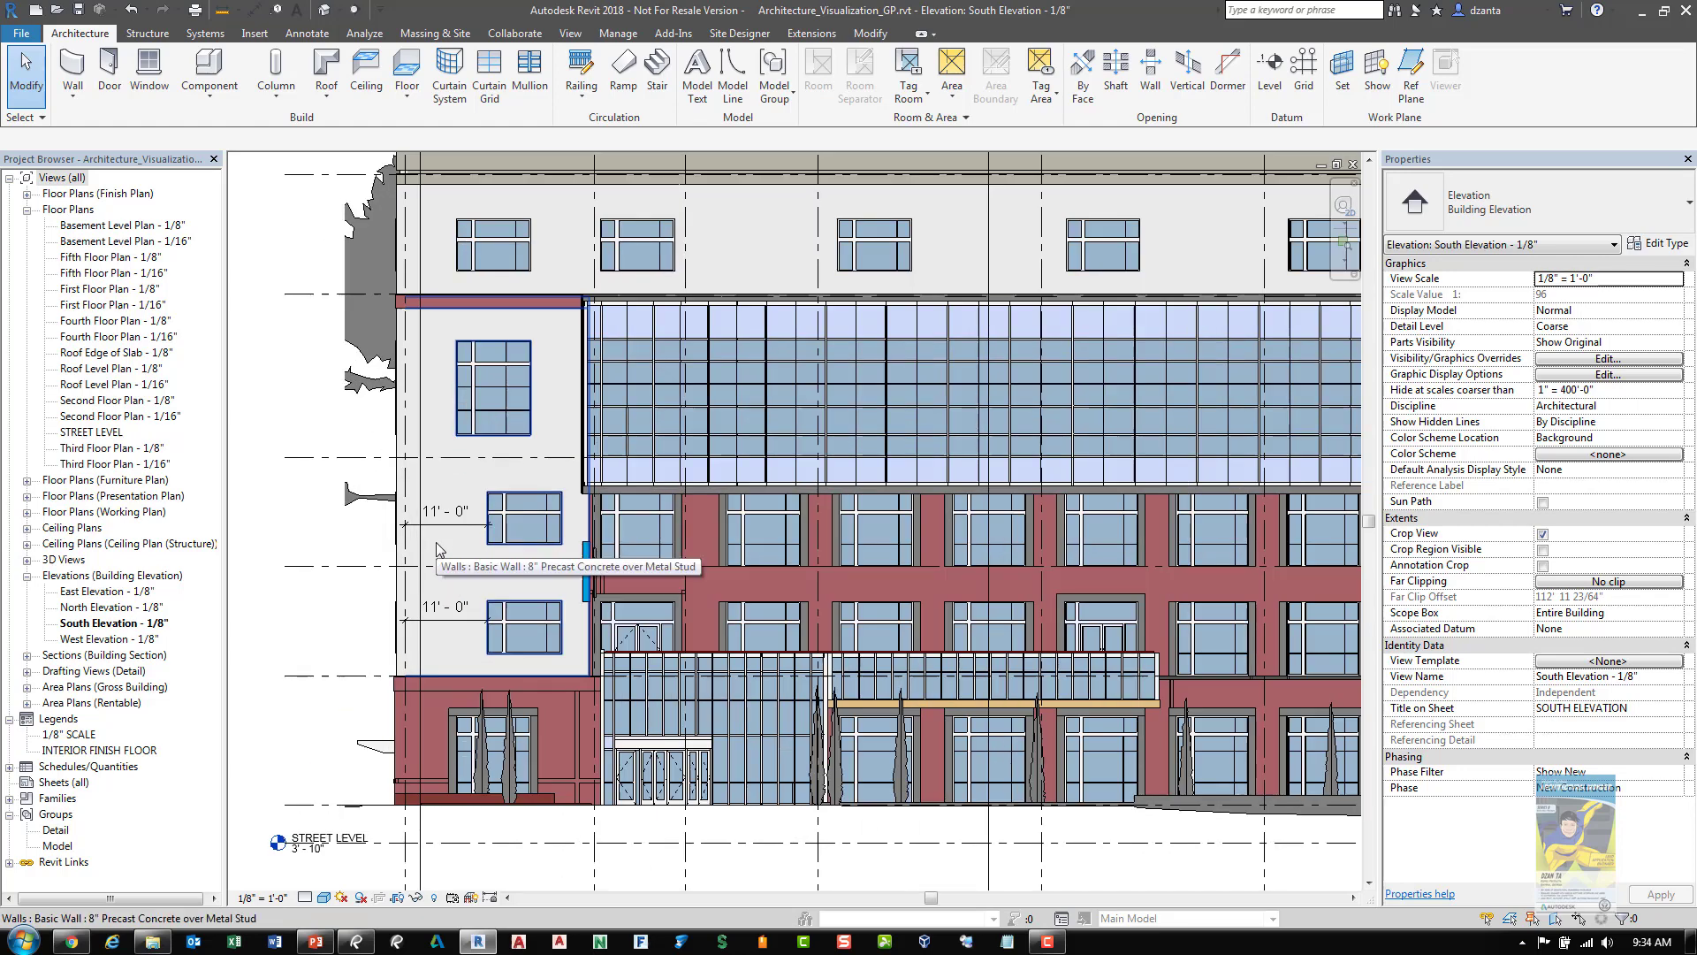
scroll(437, 543, up, 2)
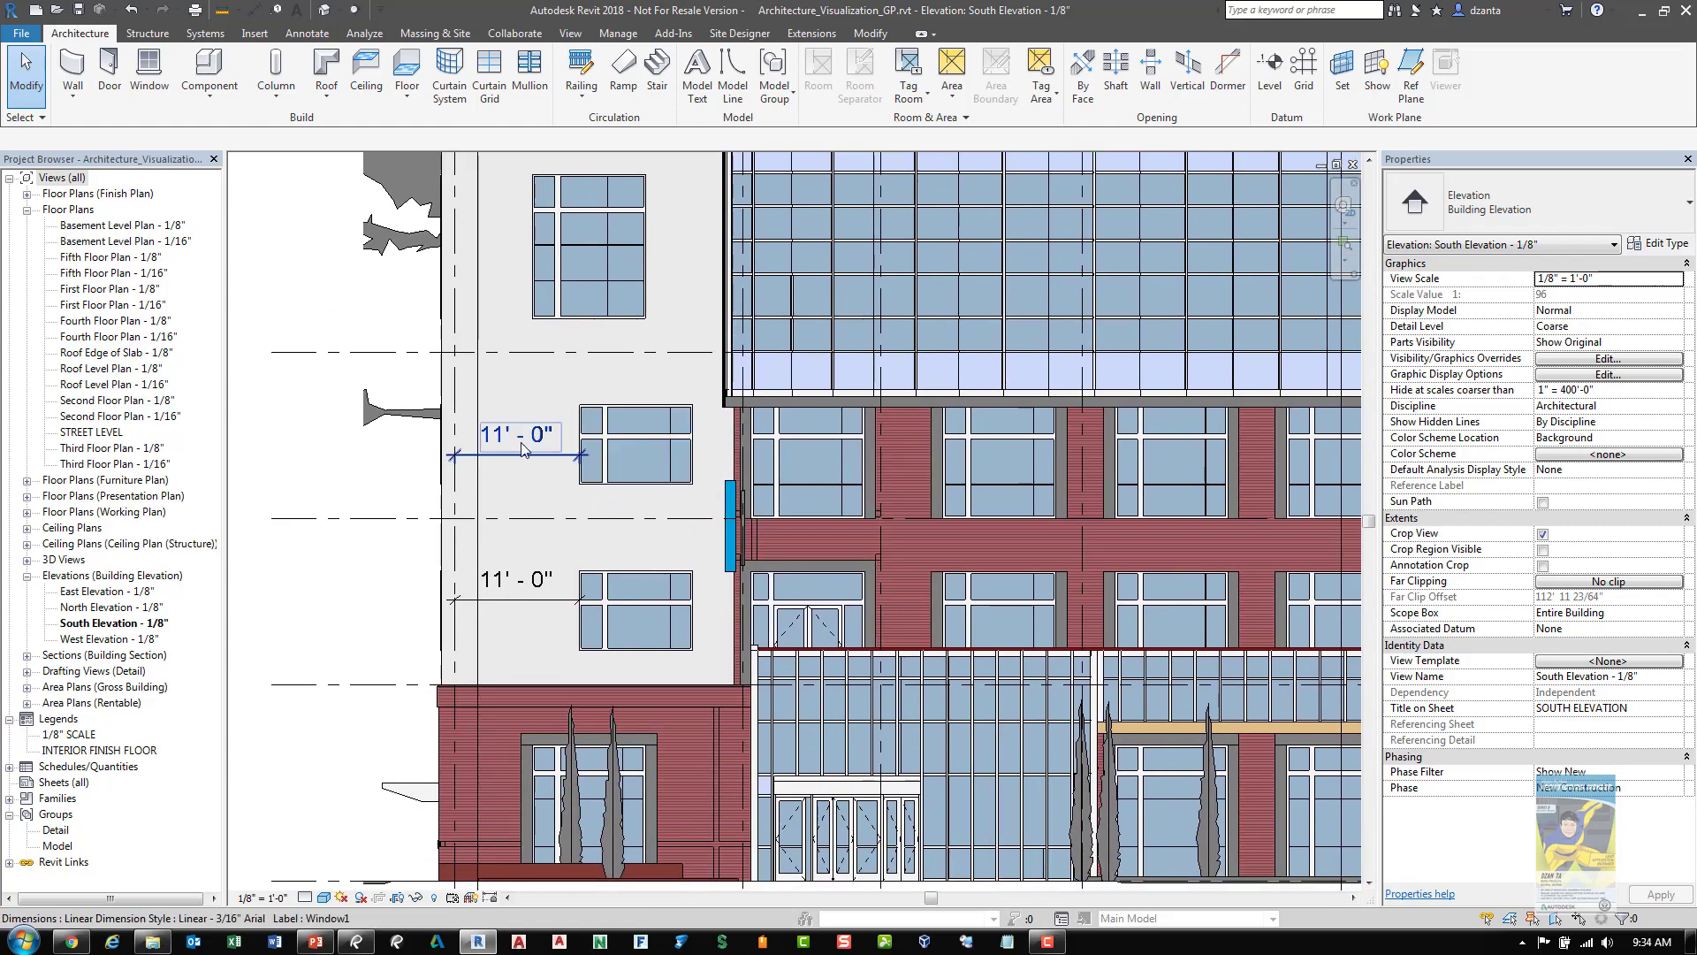
click(521, 452)
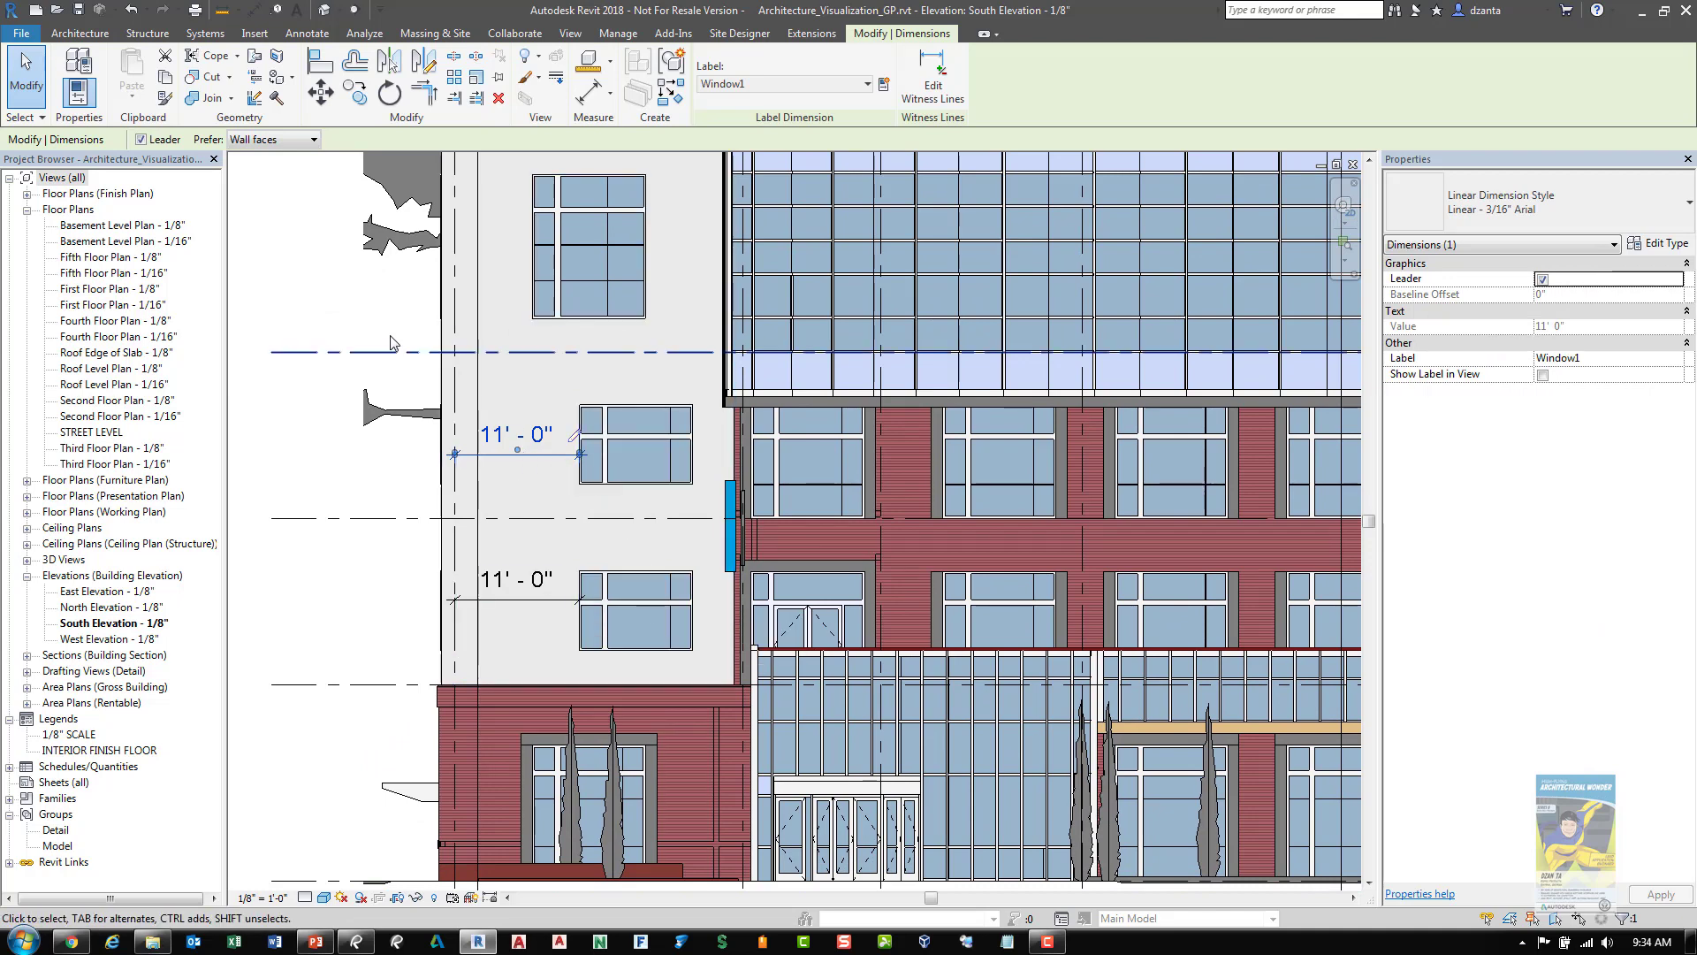
click(322, 264)
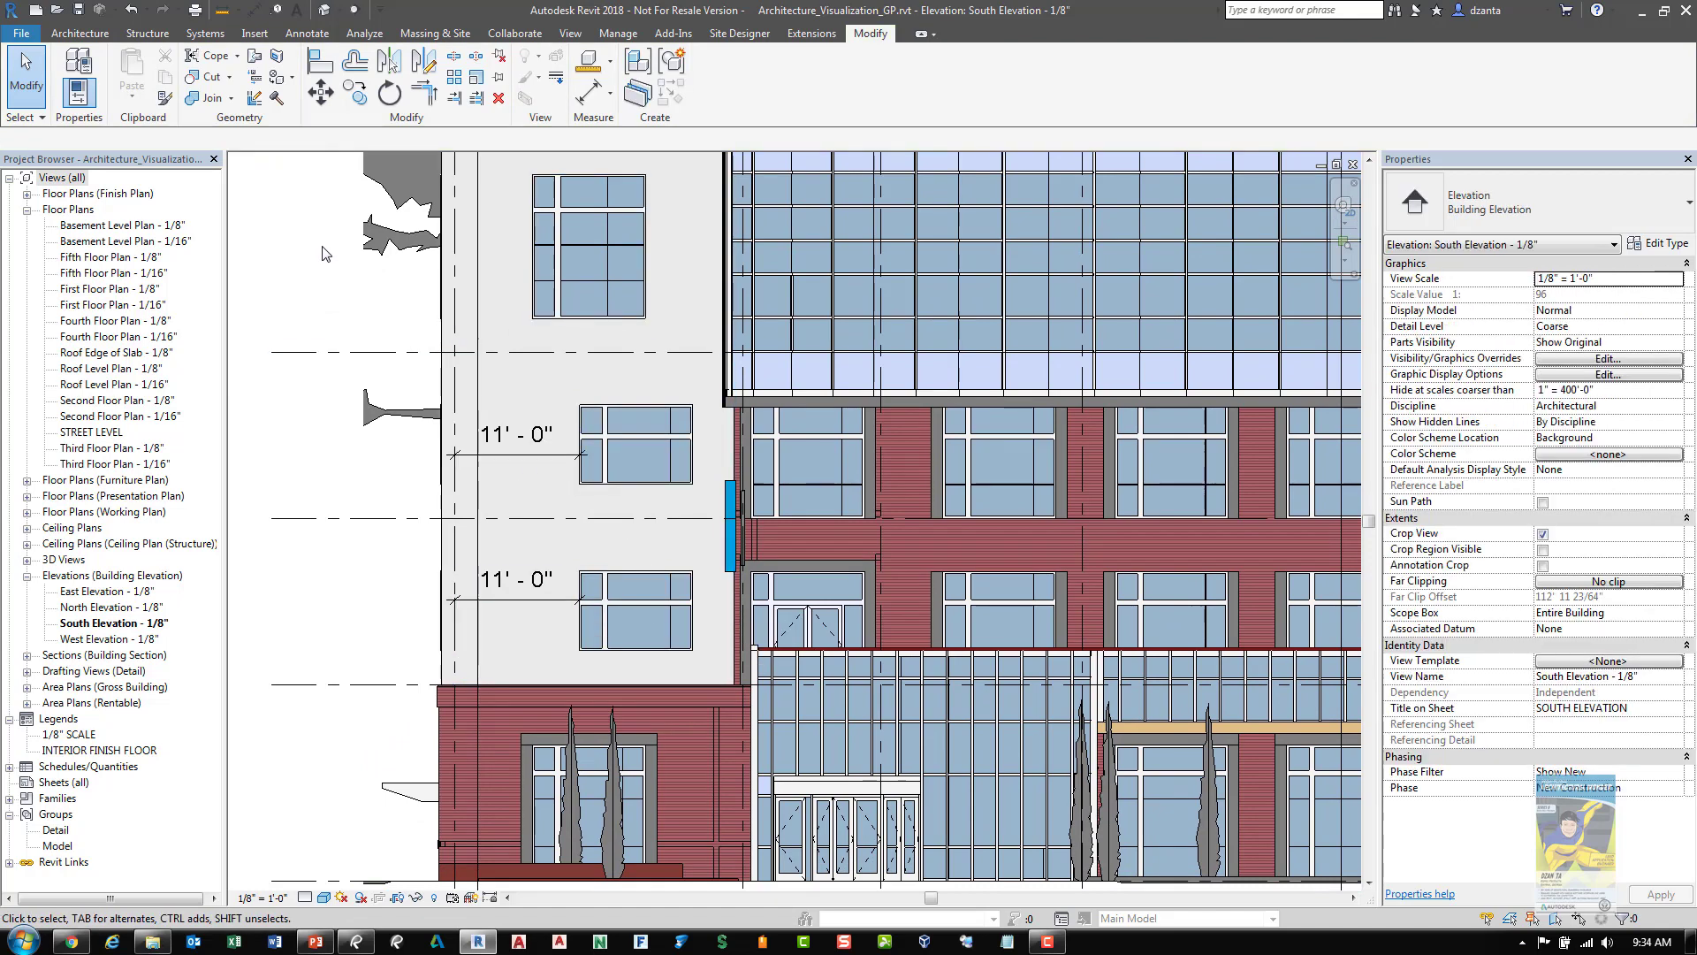
click(617, 40)
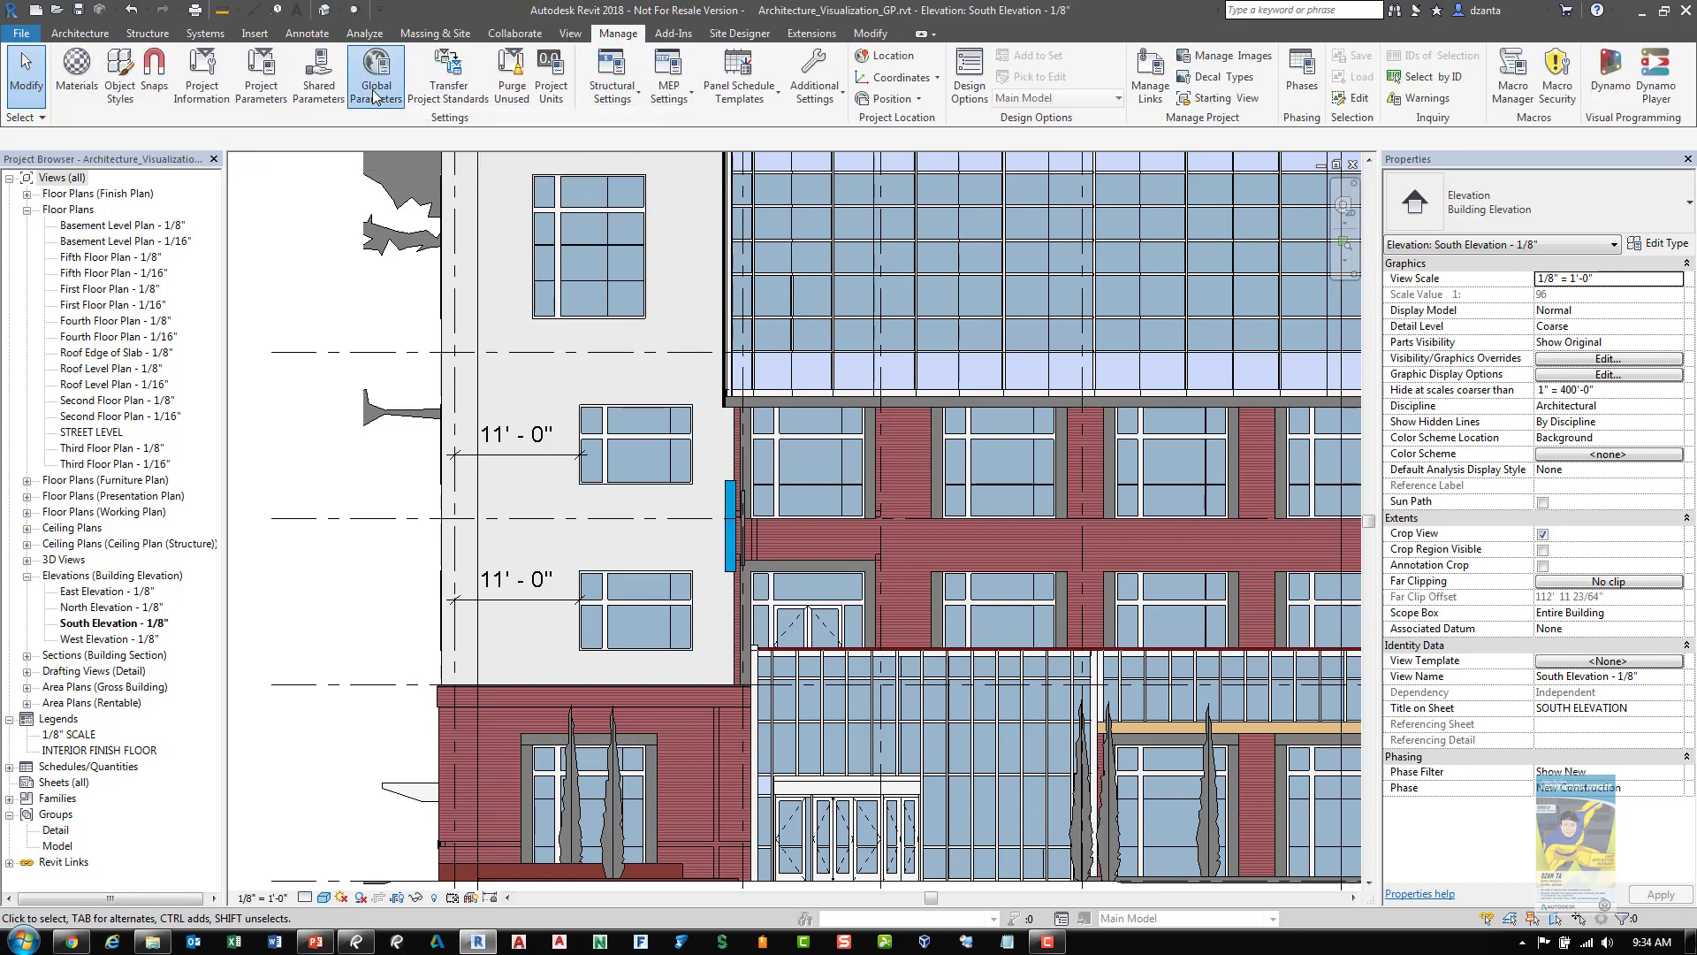
Set the Window1 global parameter to 10' 6"
click(965, 542)
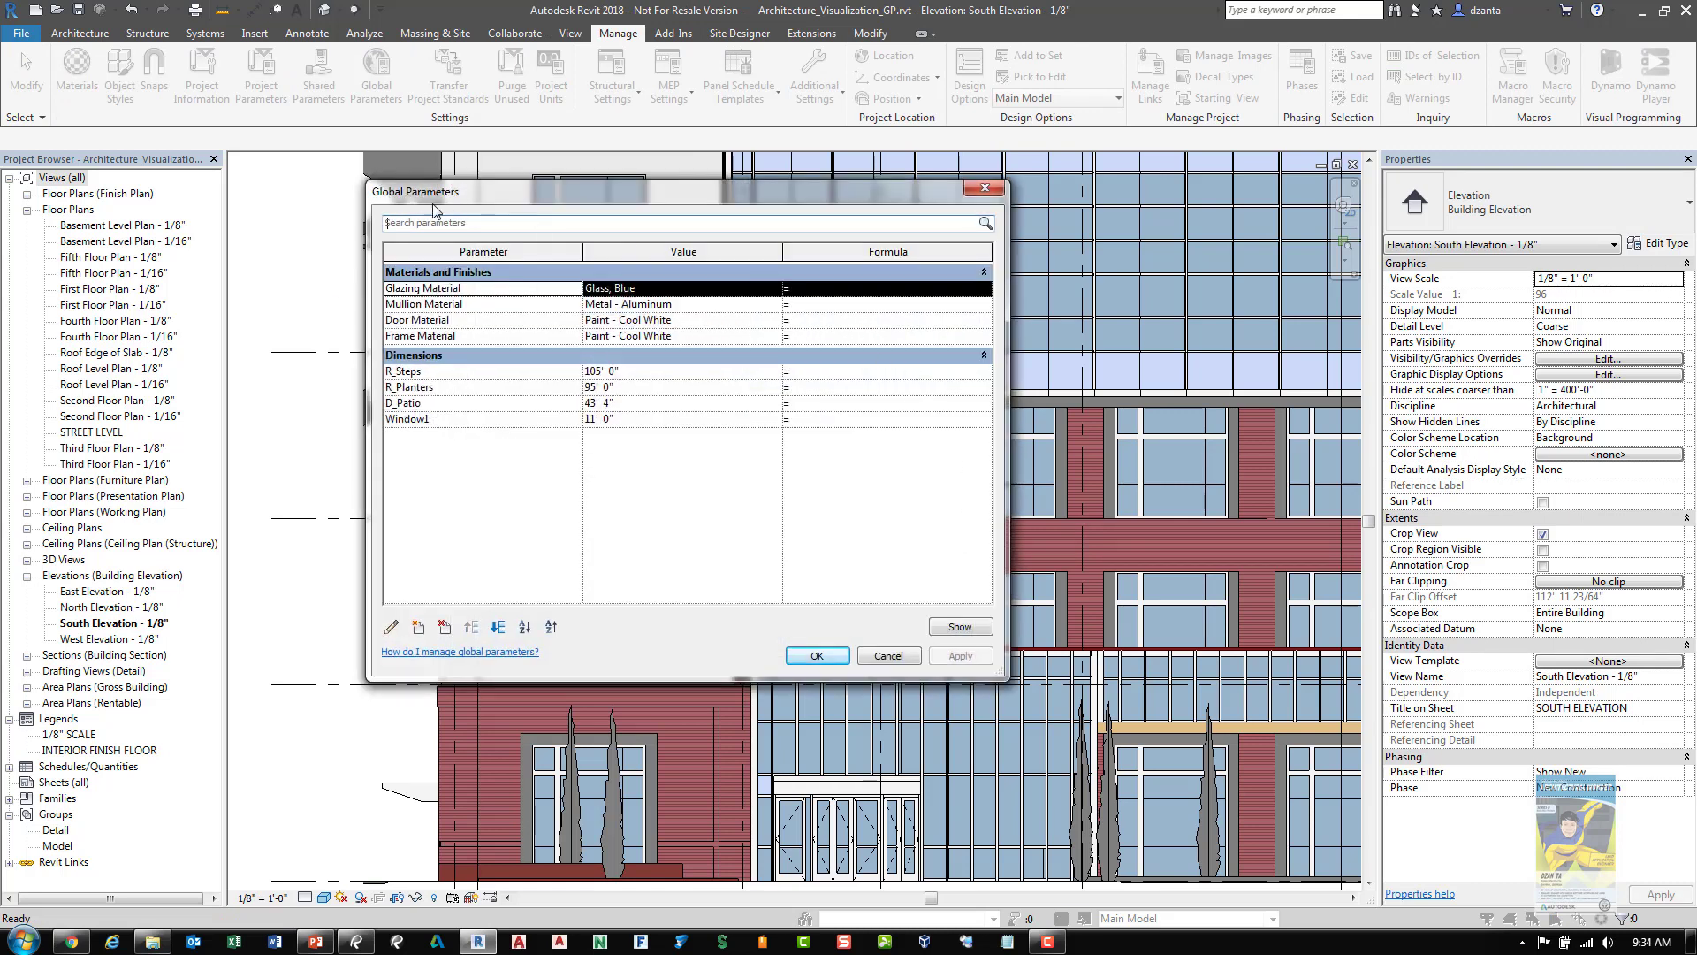
drag(582, 251, 543, 248)
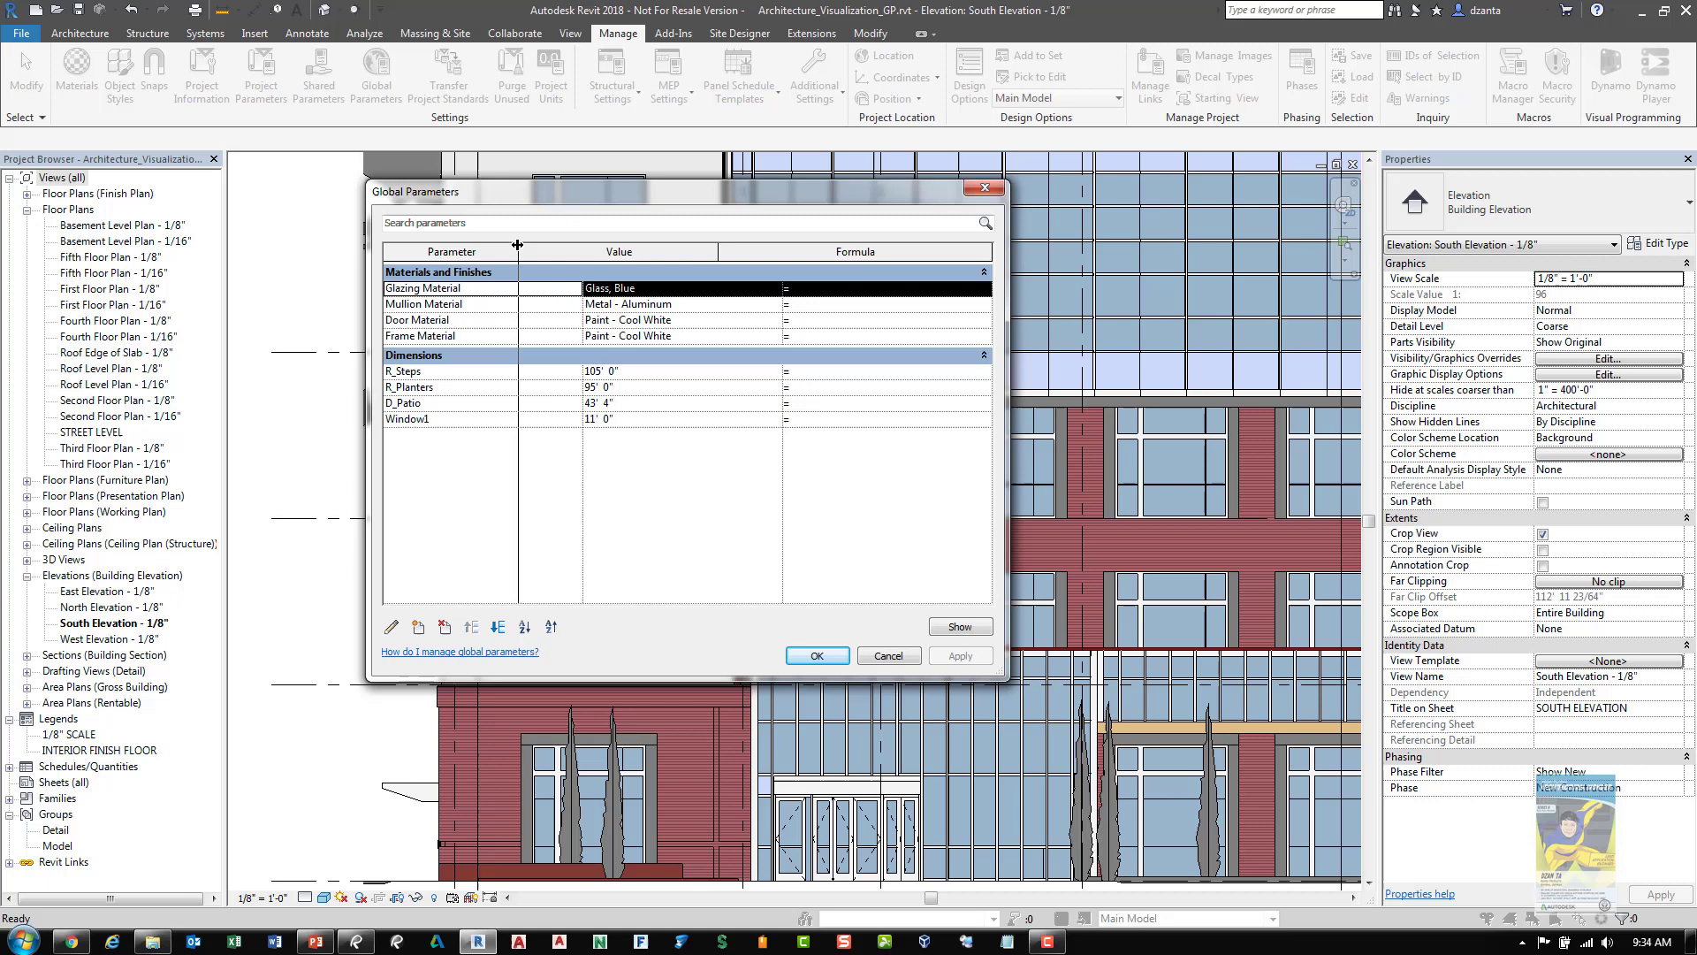
drag(517, 245, 517, 246)
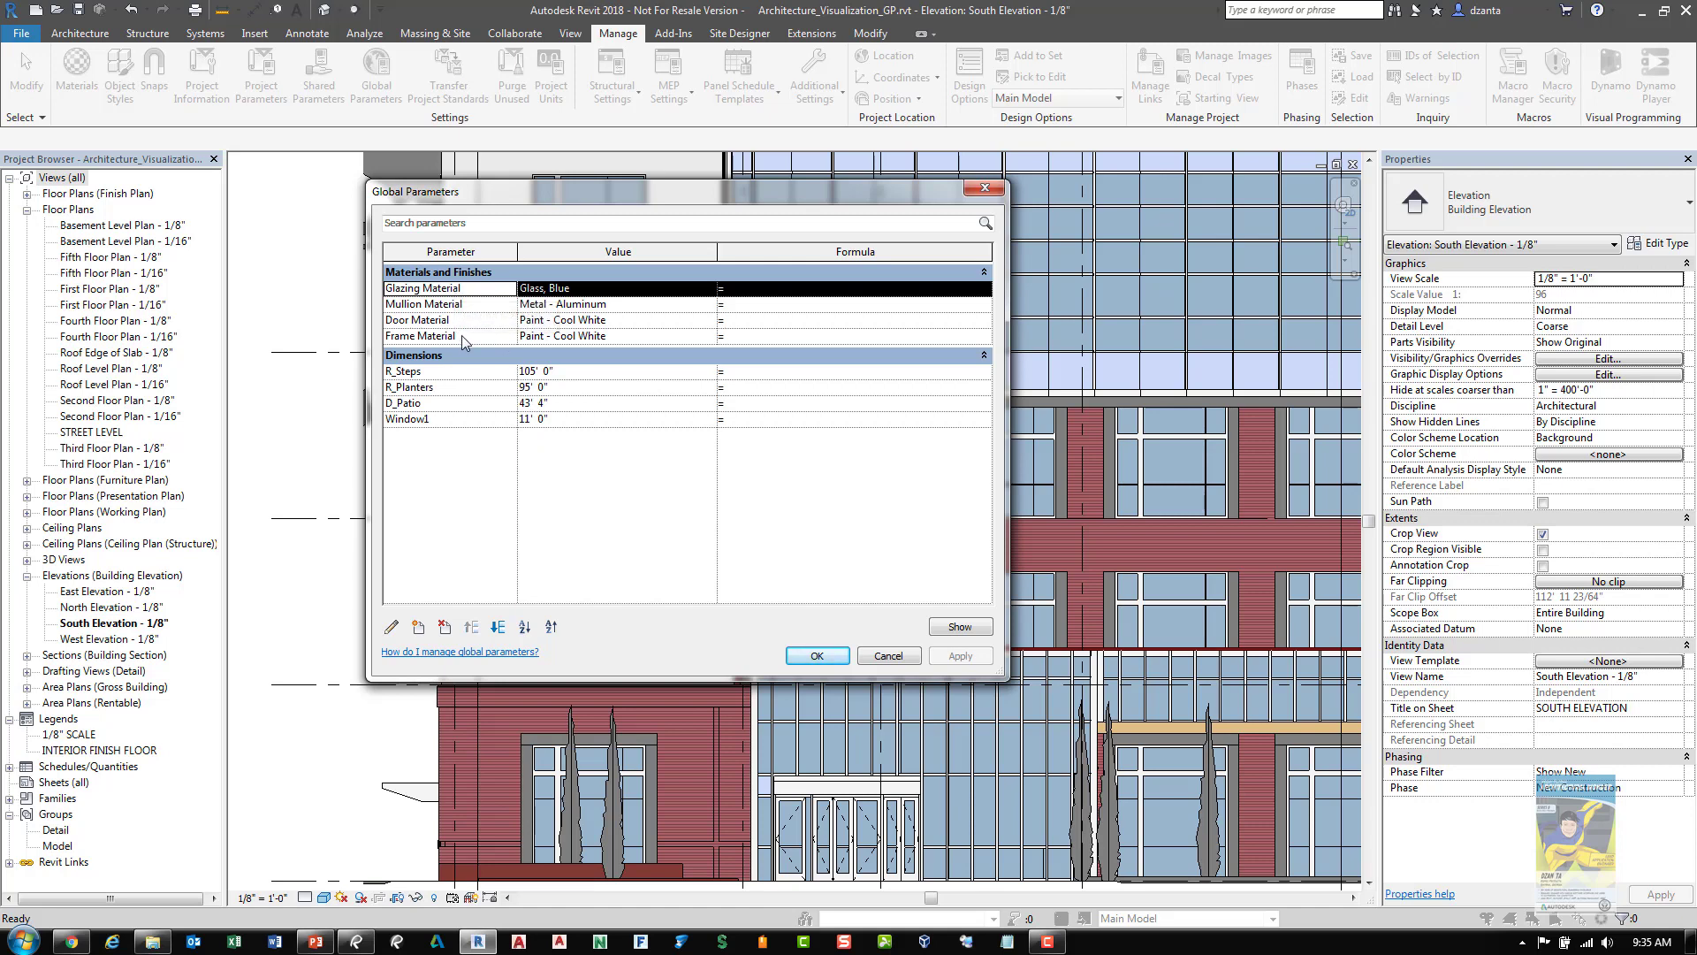
click(575, 424)
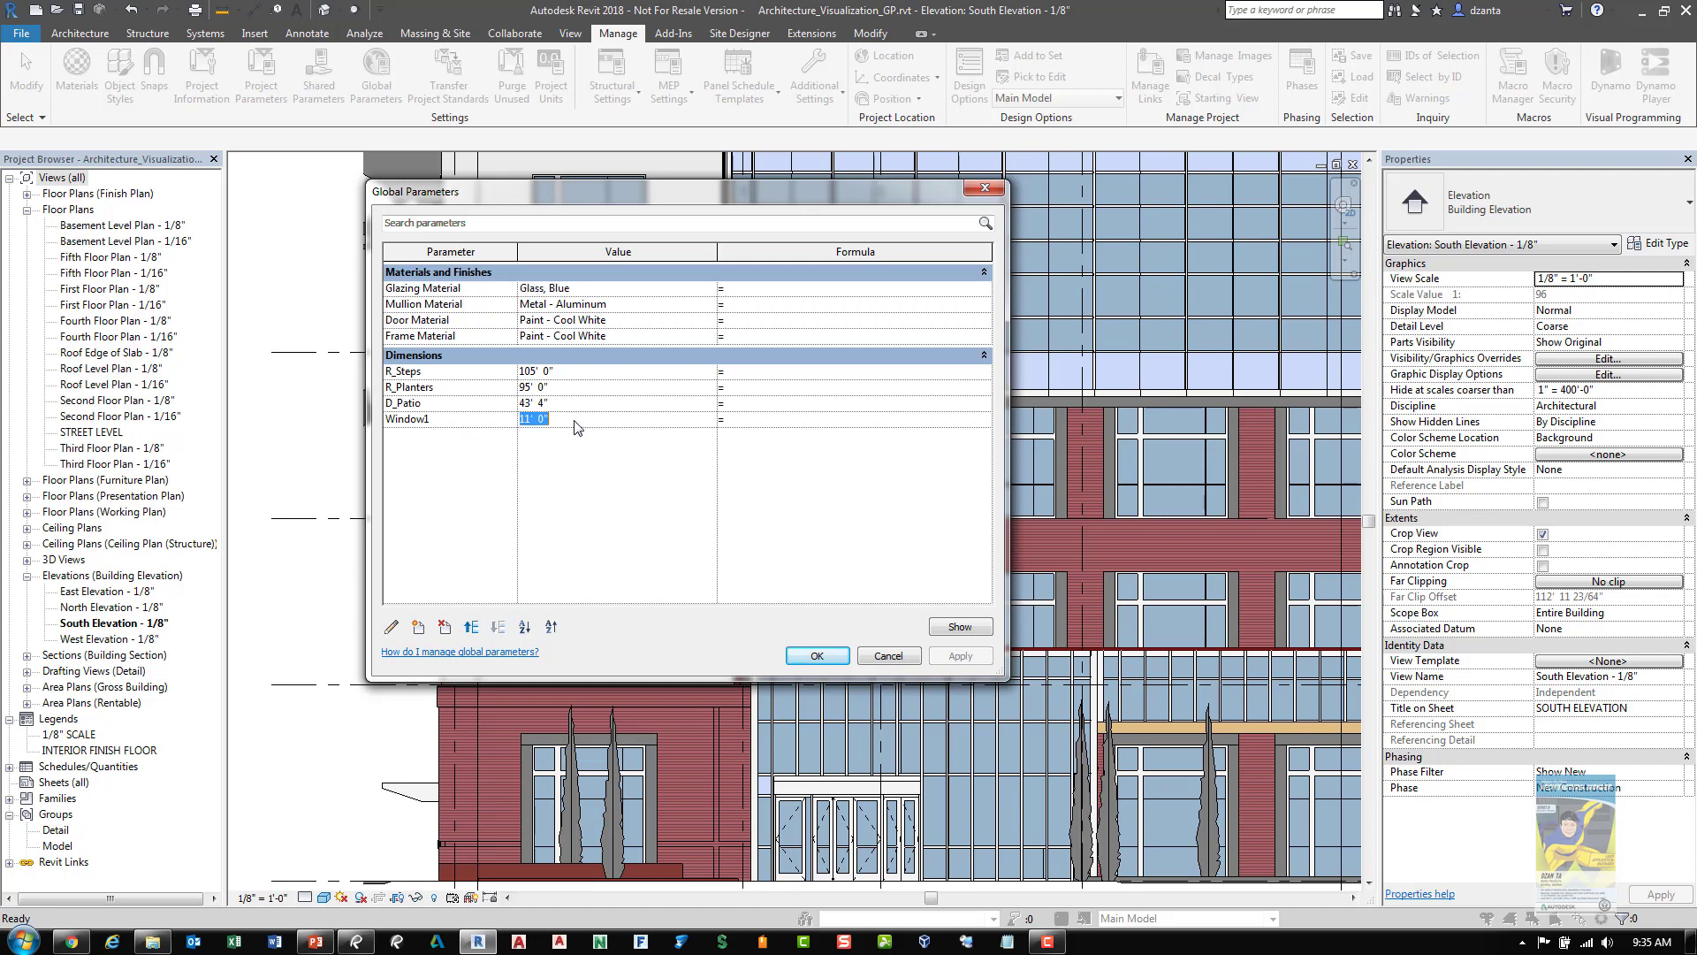
text(10' 6)
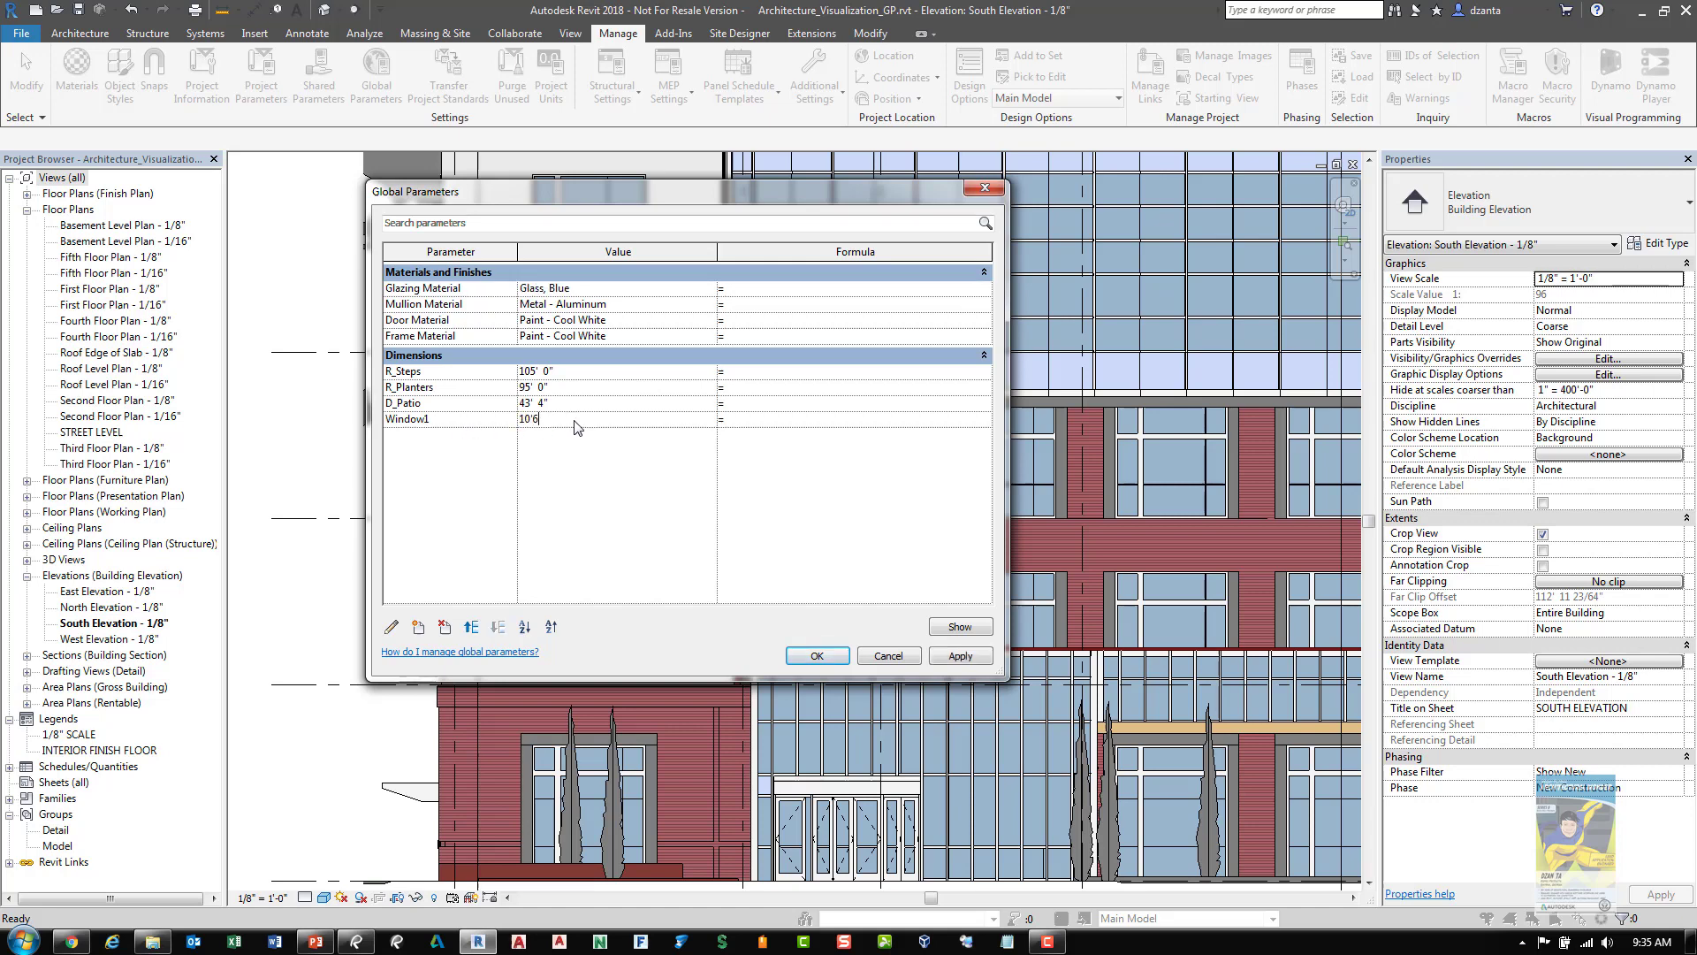
click(952, 655)
click(835, 654)
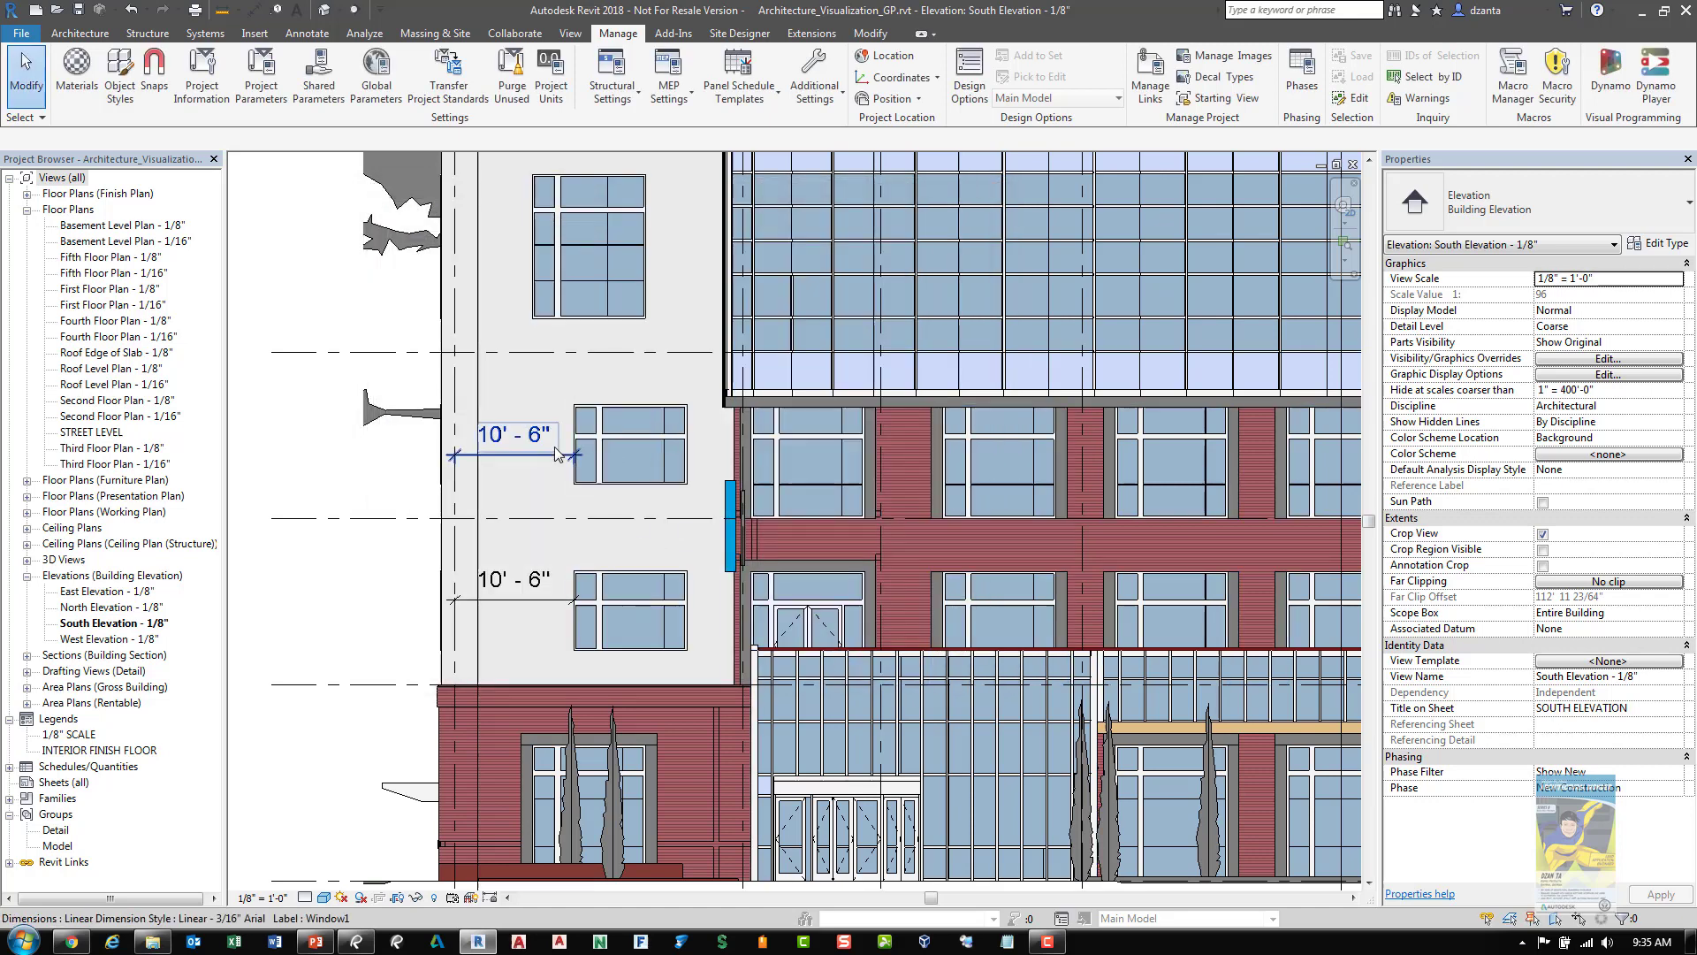
Change the Glazing Material global parameter to Glass, Brown
click(375, 84)
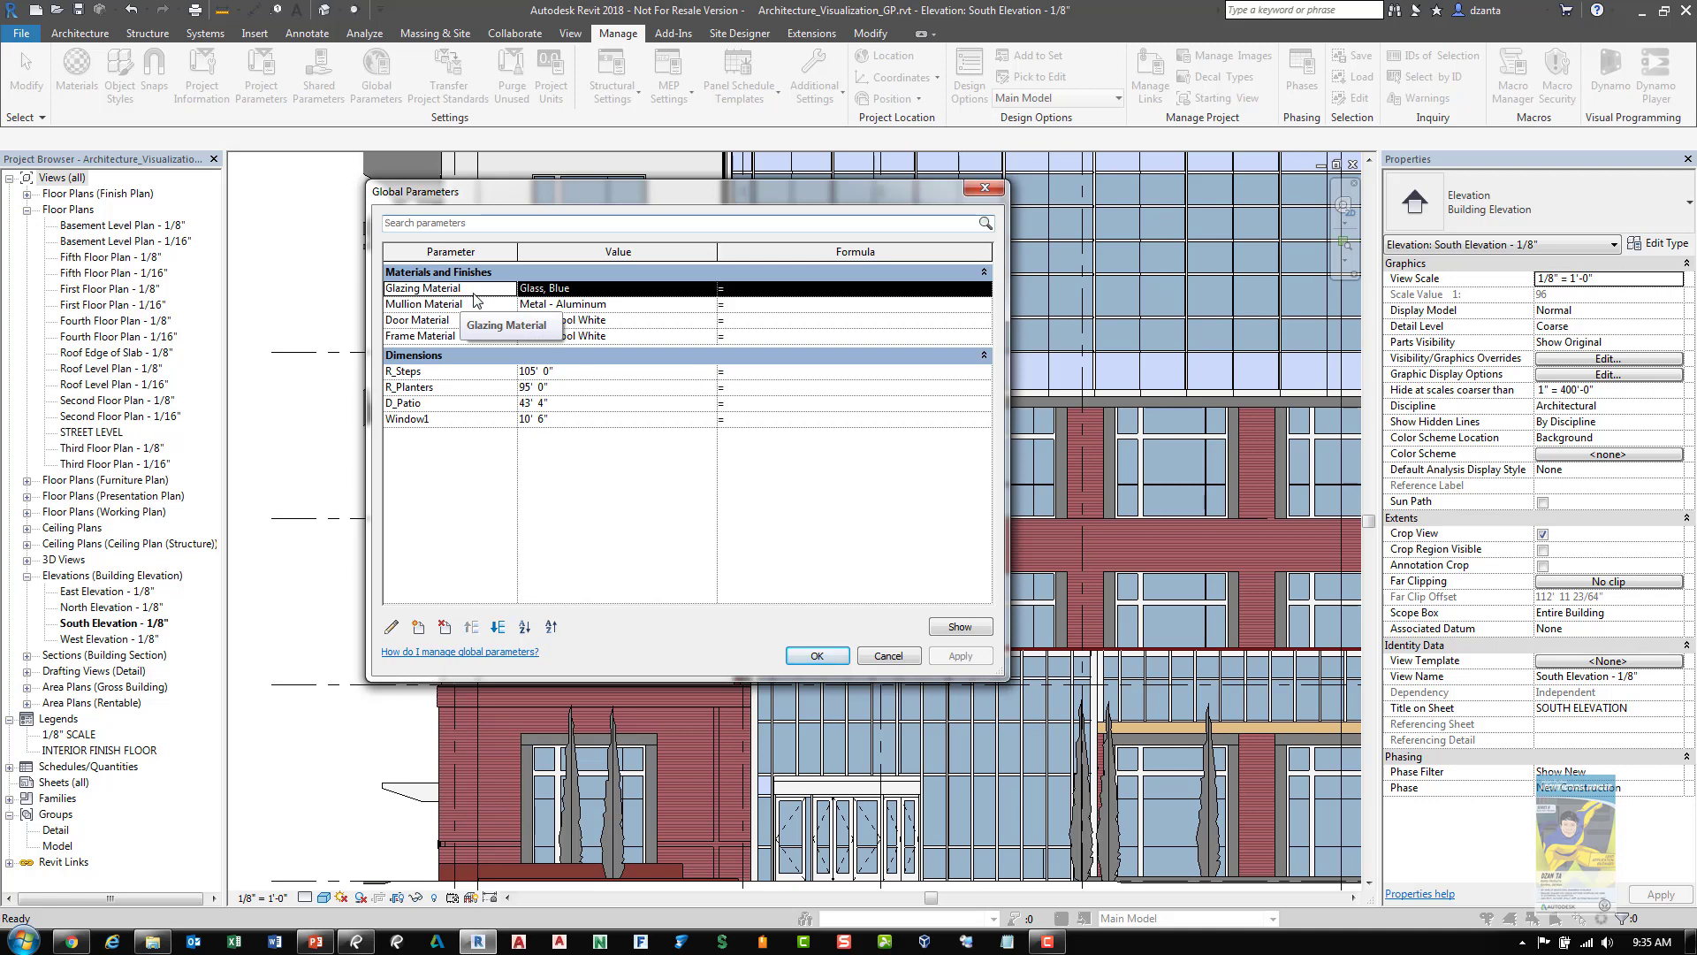
click(689, 292)
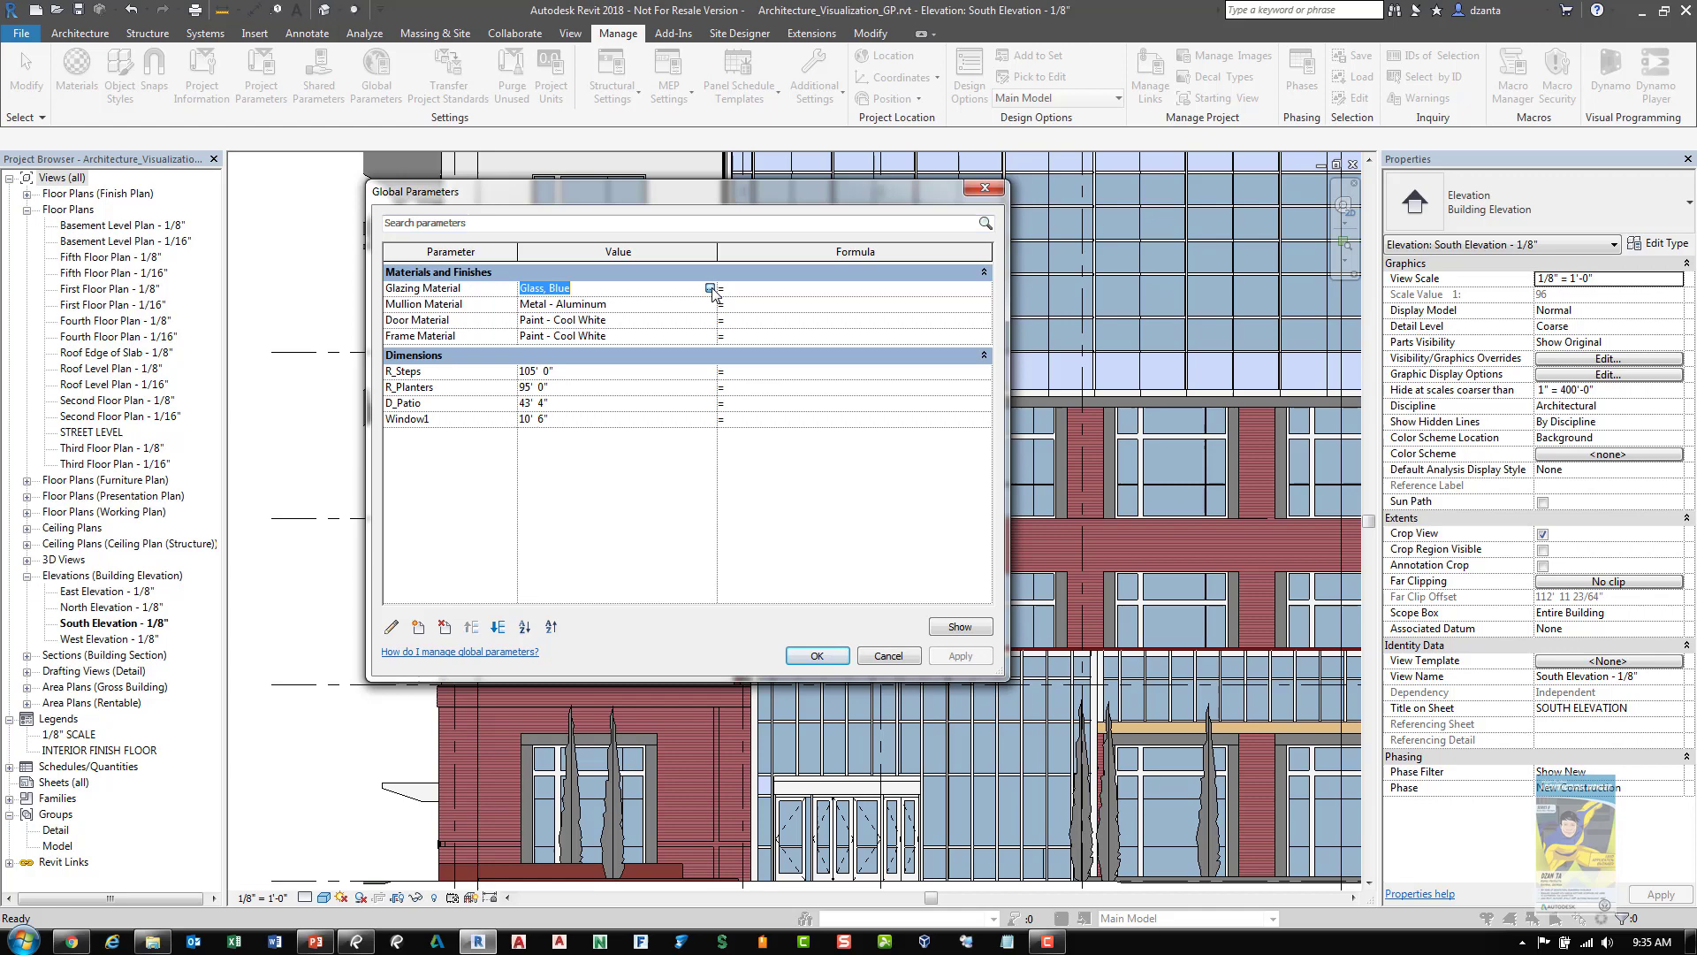
click(710, 288)
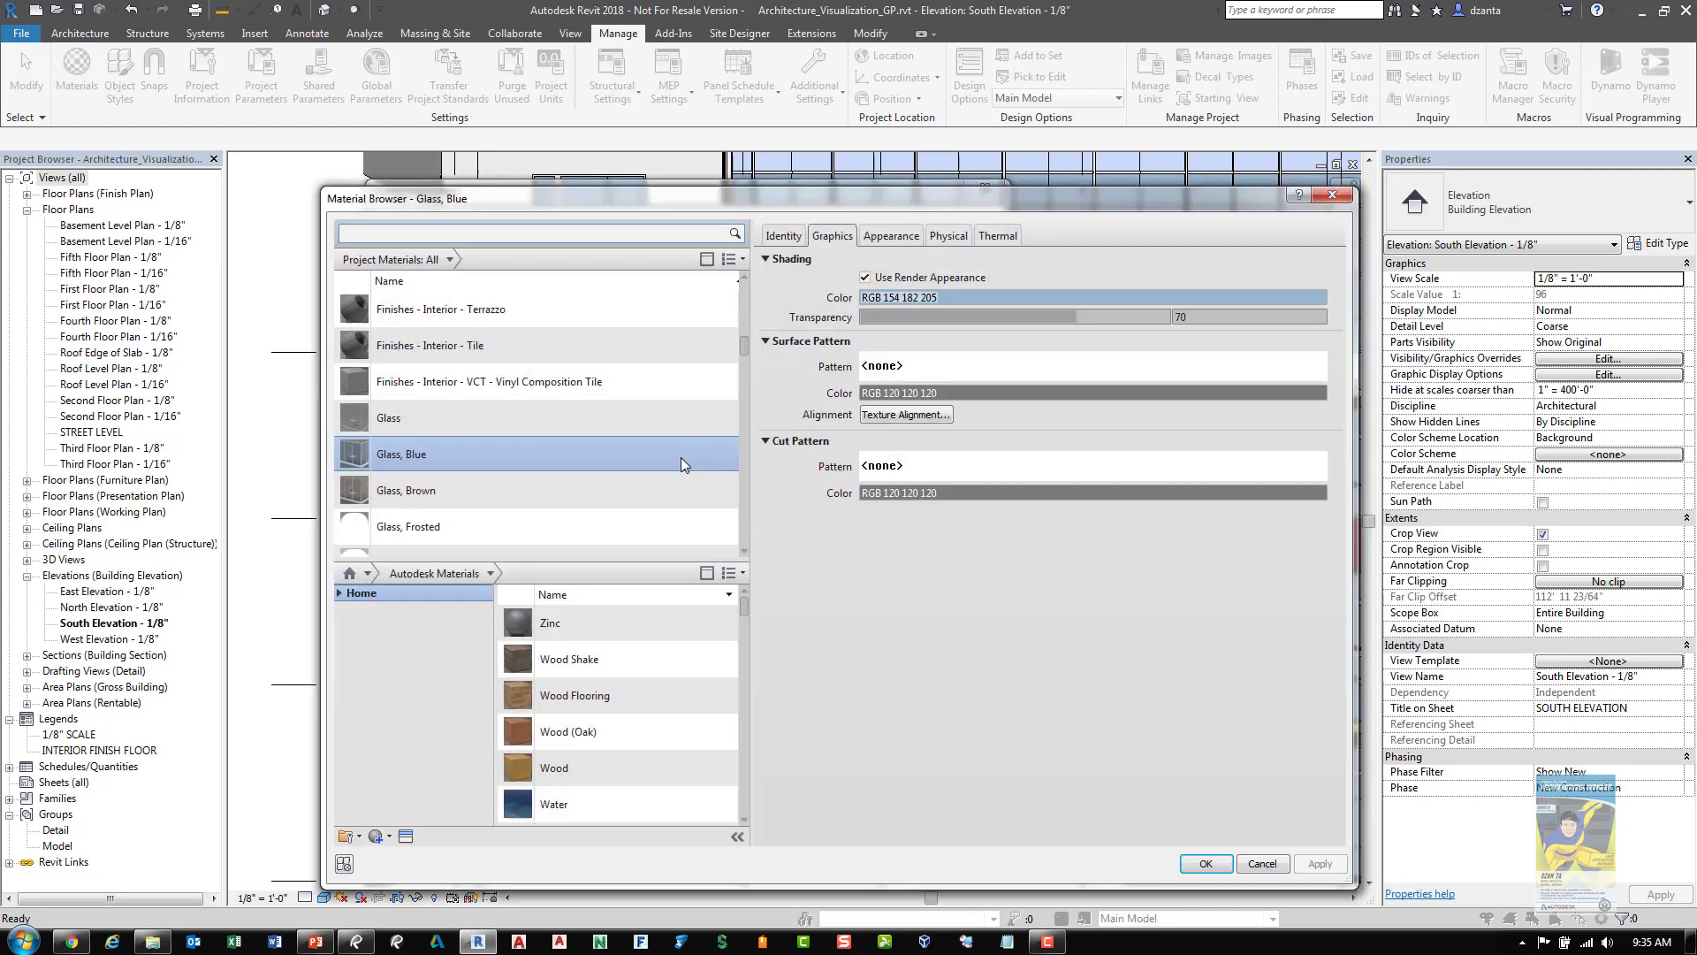
click(514, 486)
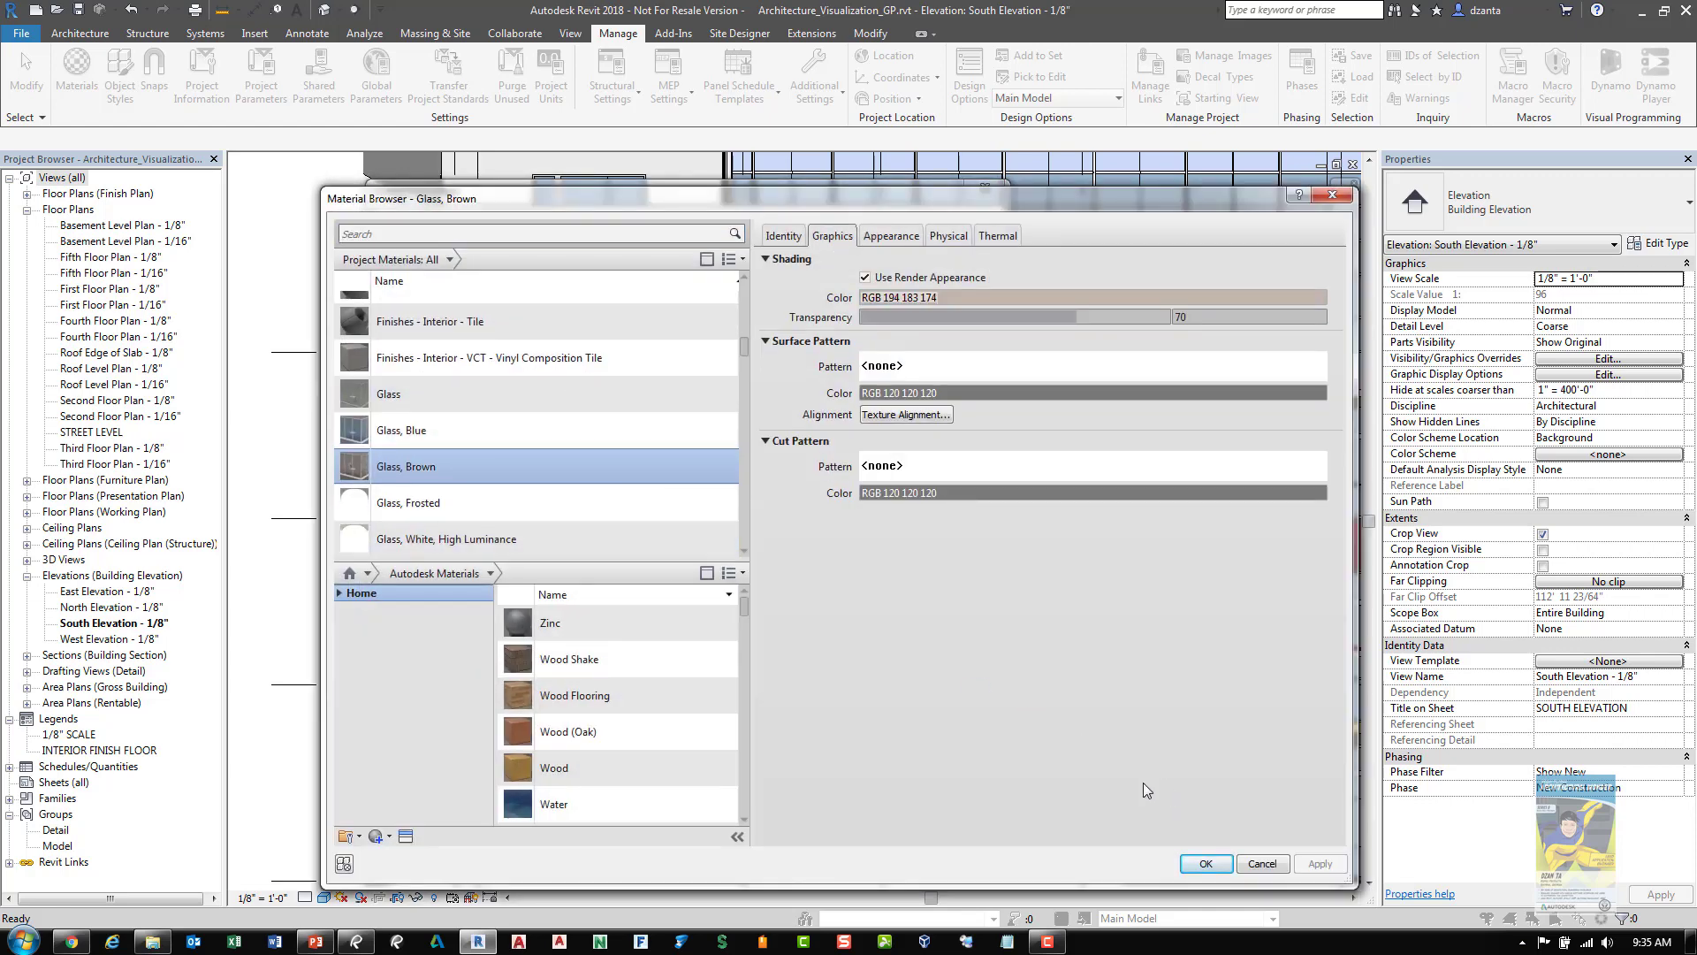
click(1205, 863)
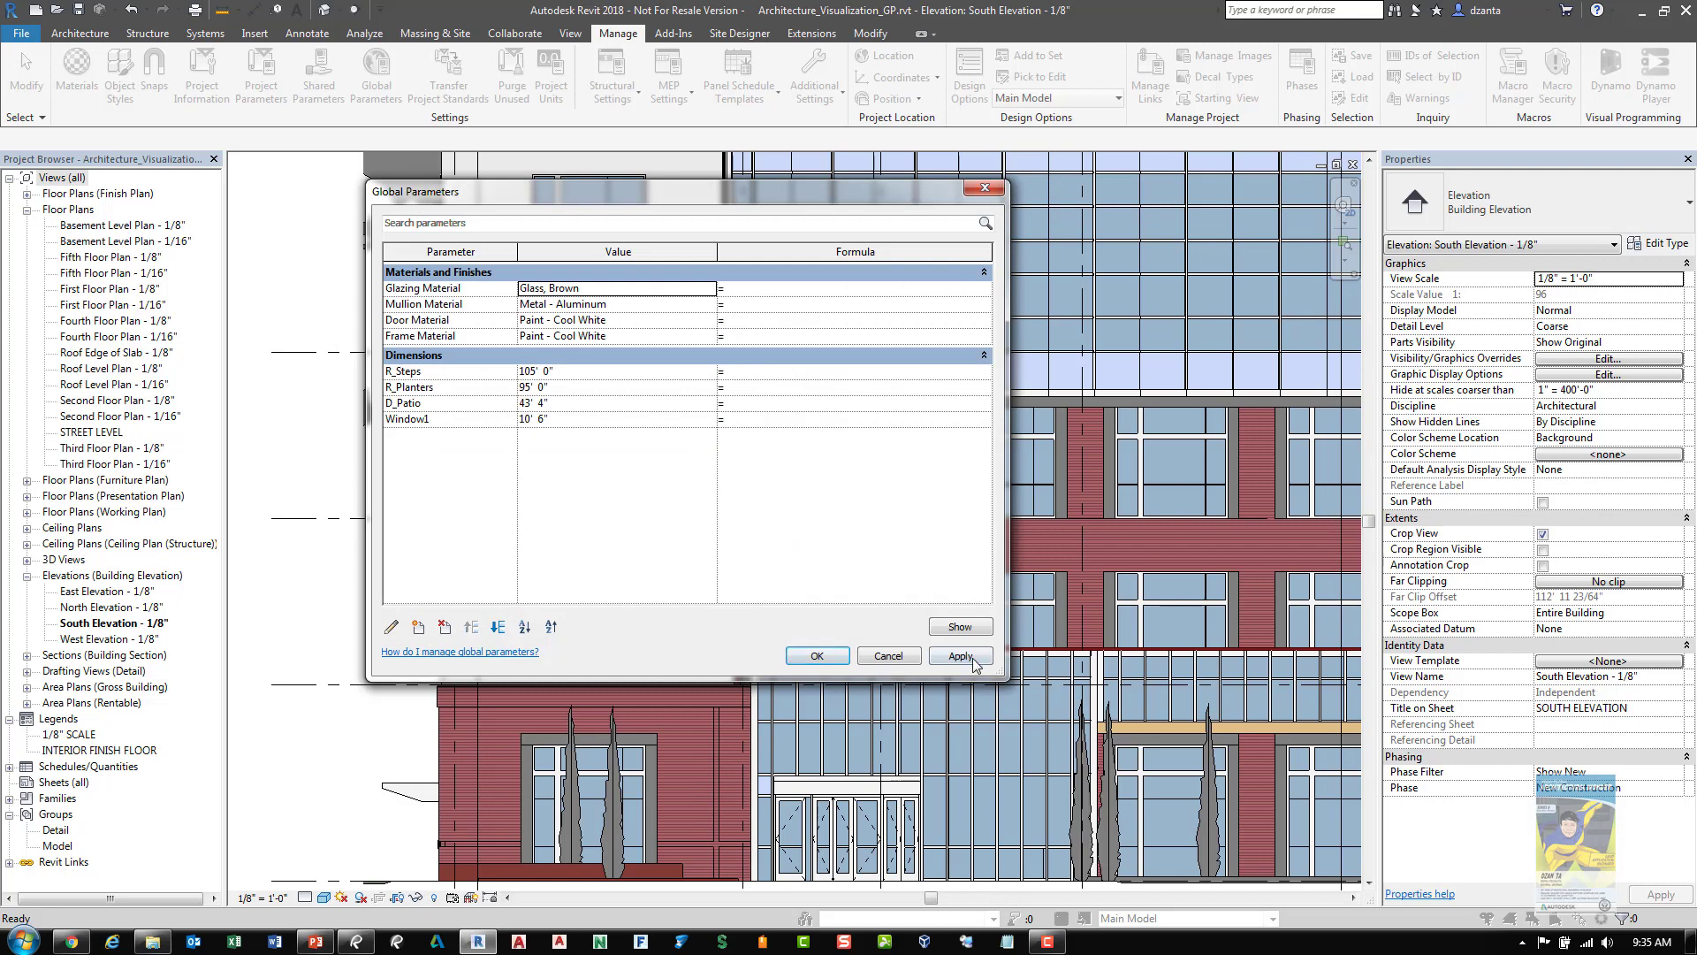
click(972, 658)
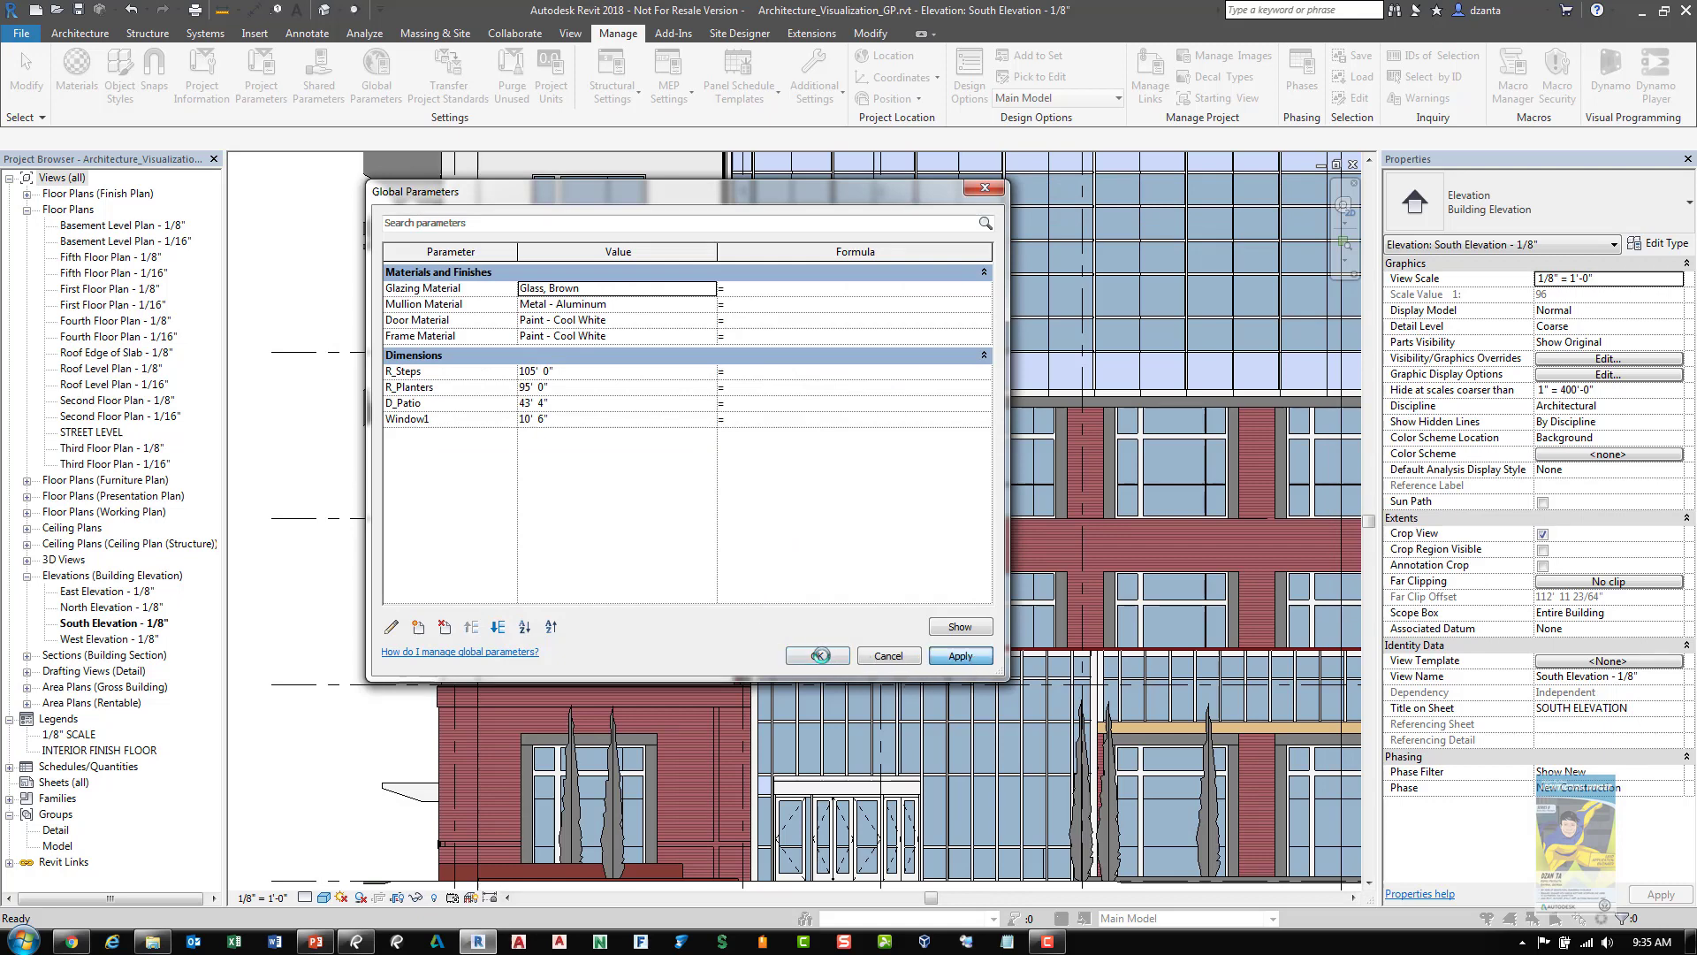
click(815, 655)
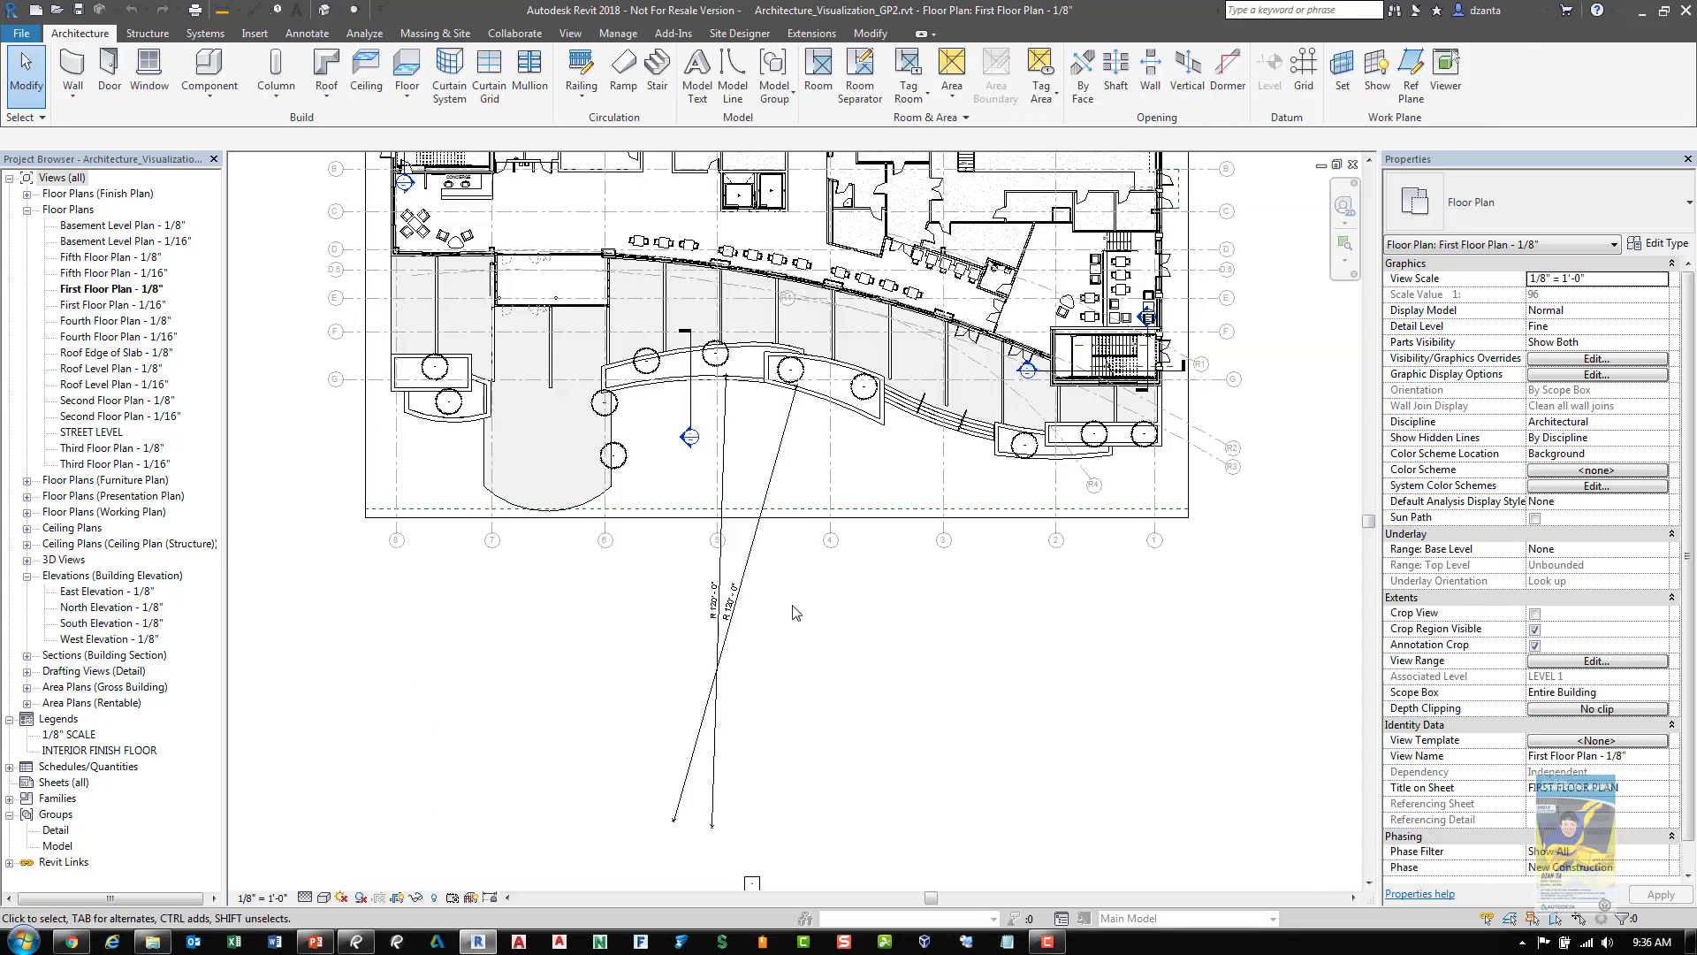
Inspect the R_Planters radial dimension on the First Floor Plan
middle_drag(787, 619, 836, 617)
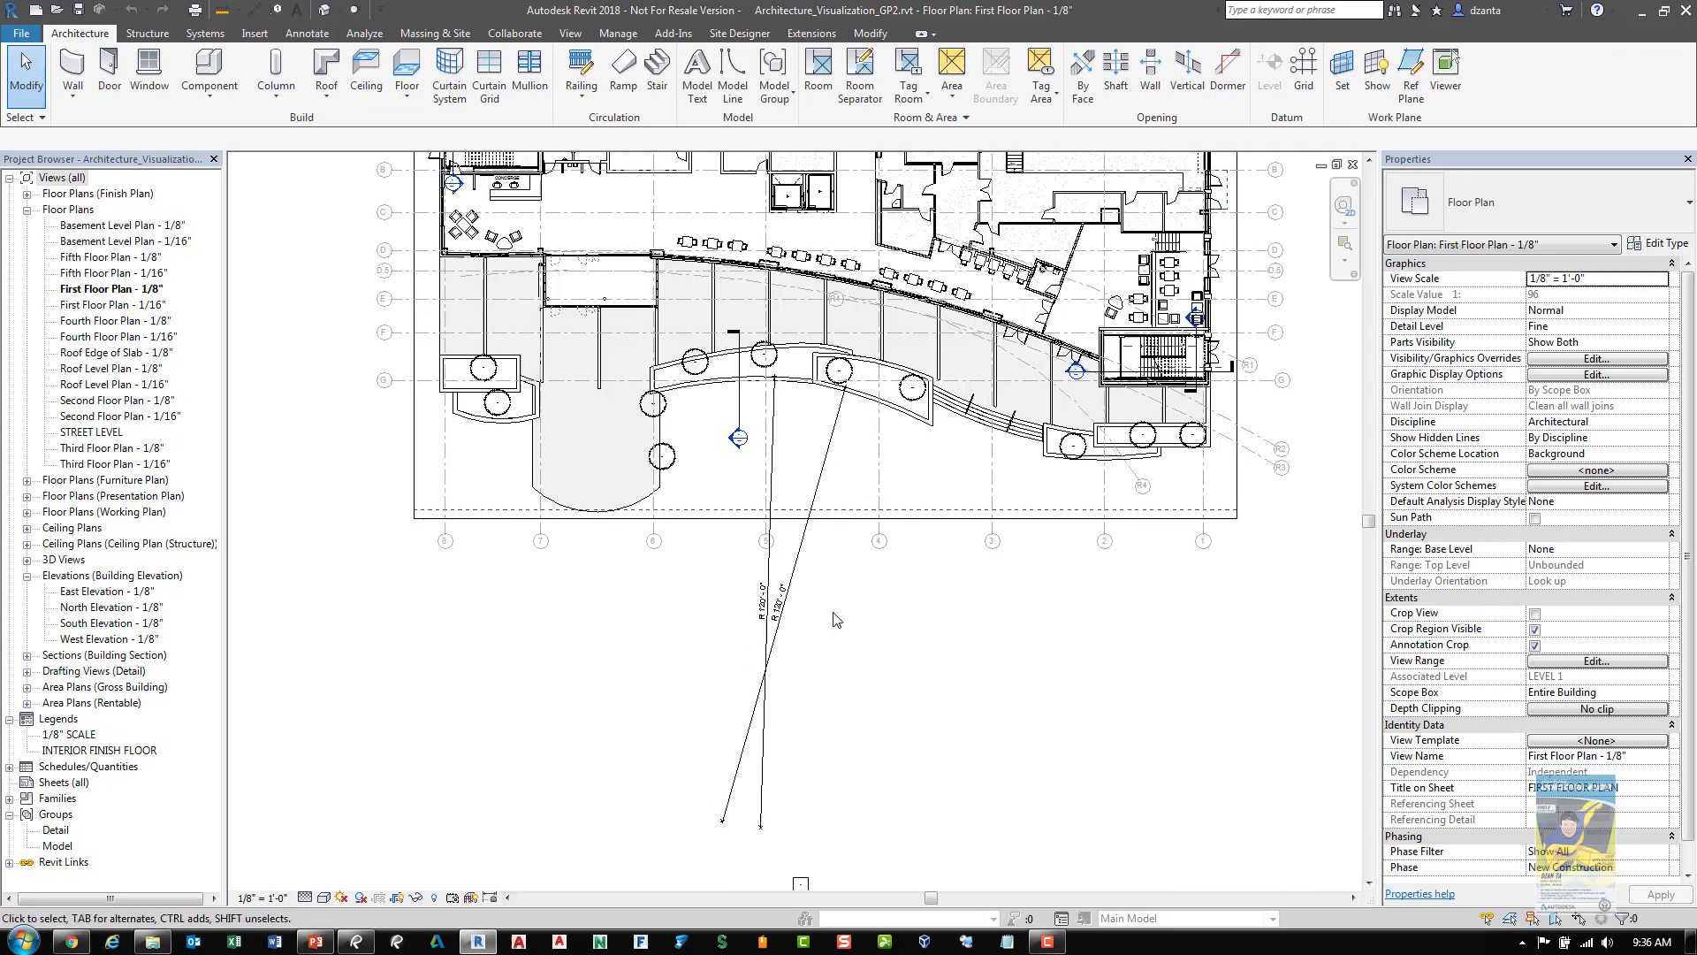
scroll(810, 616, up, 2)
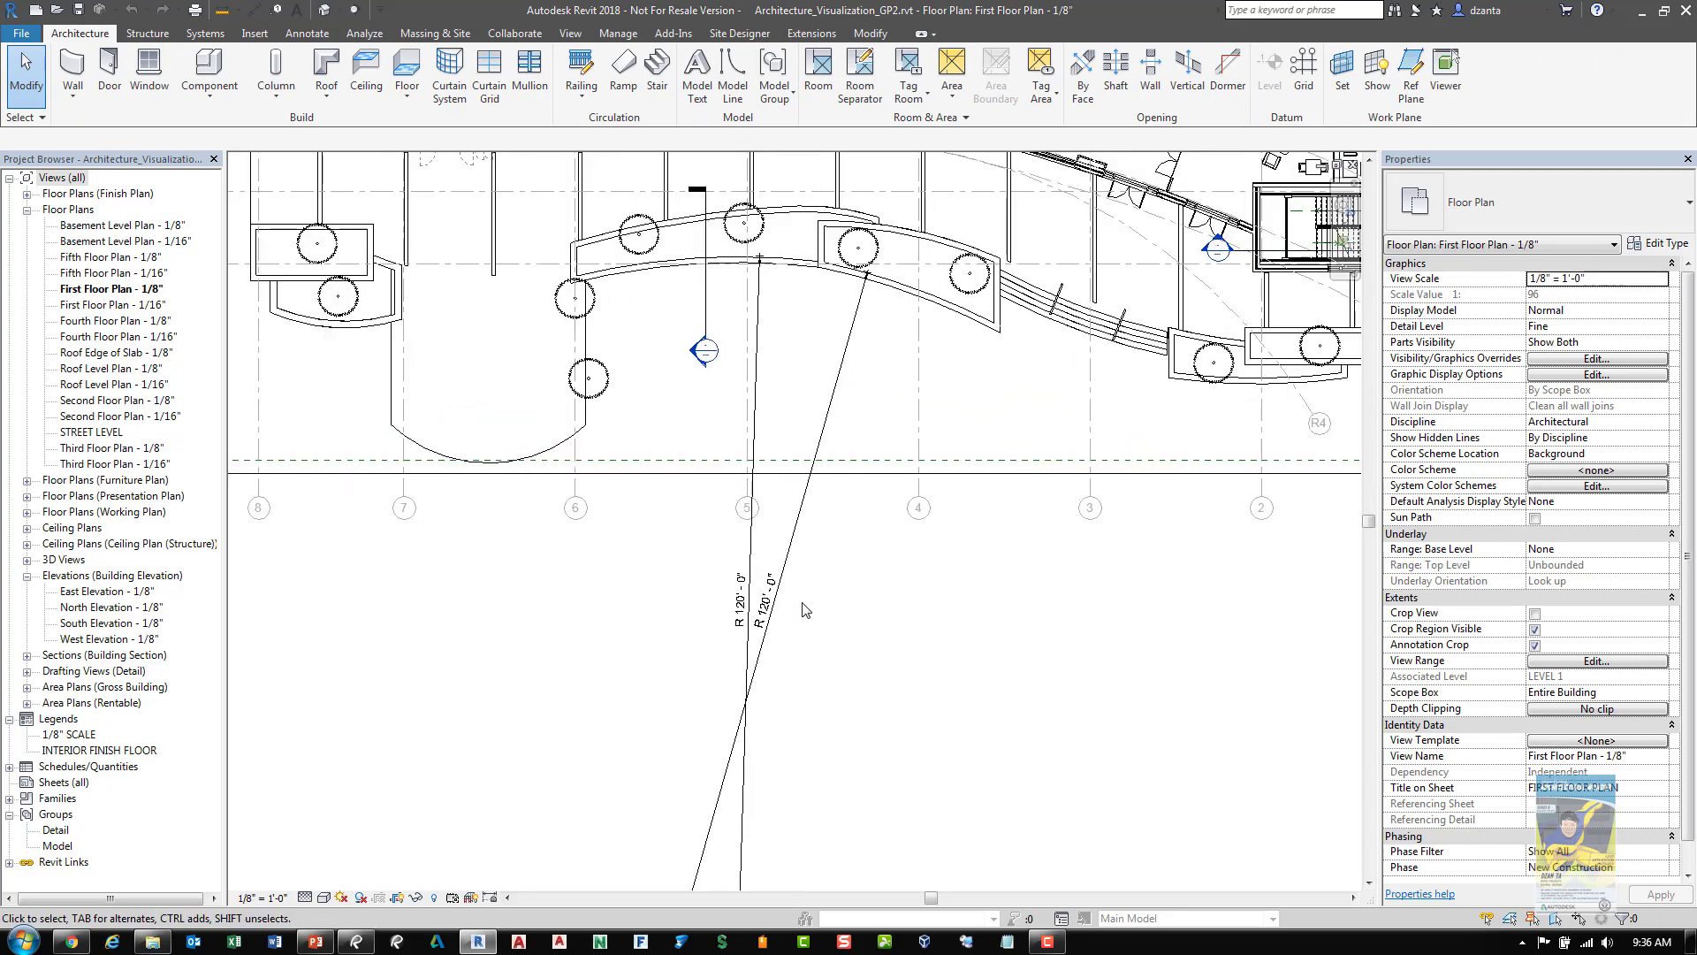
click(794, 545)
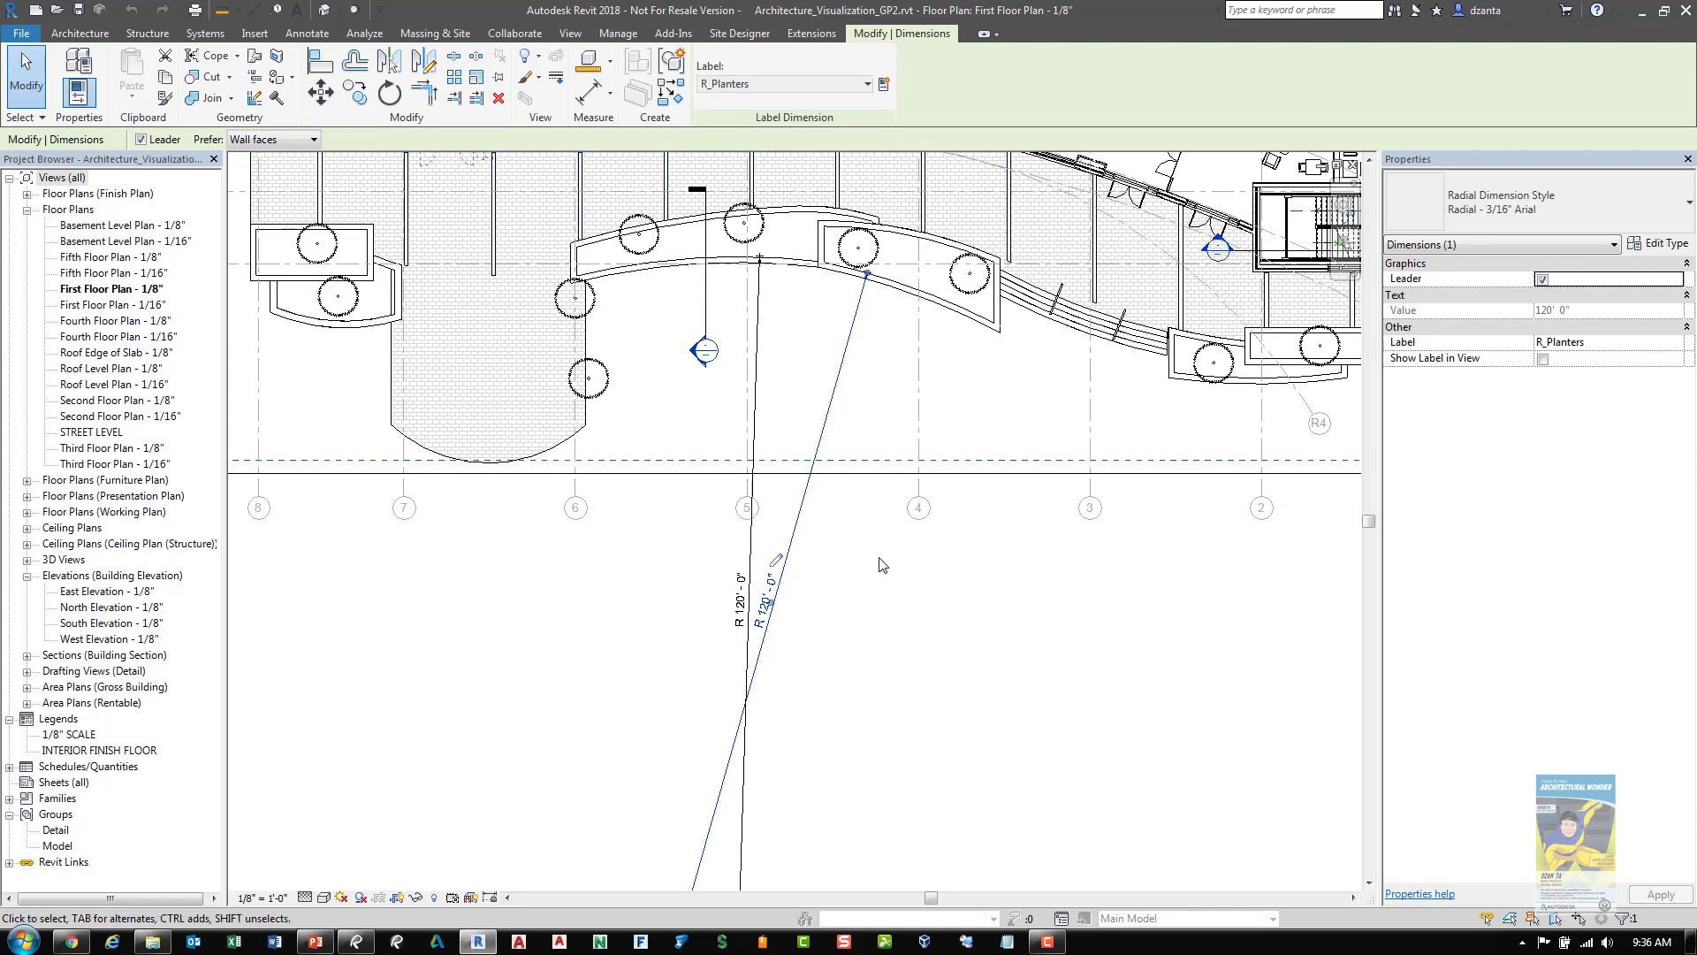
key(Escape)
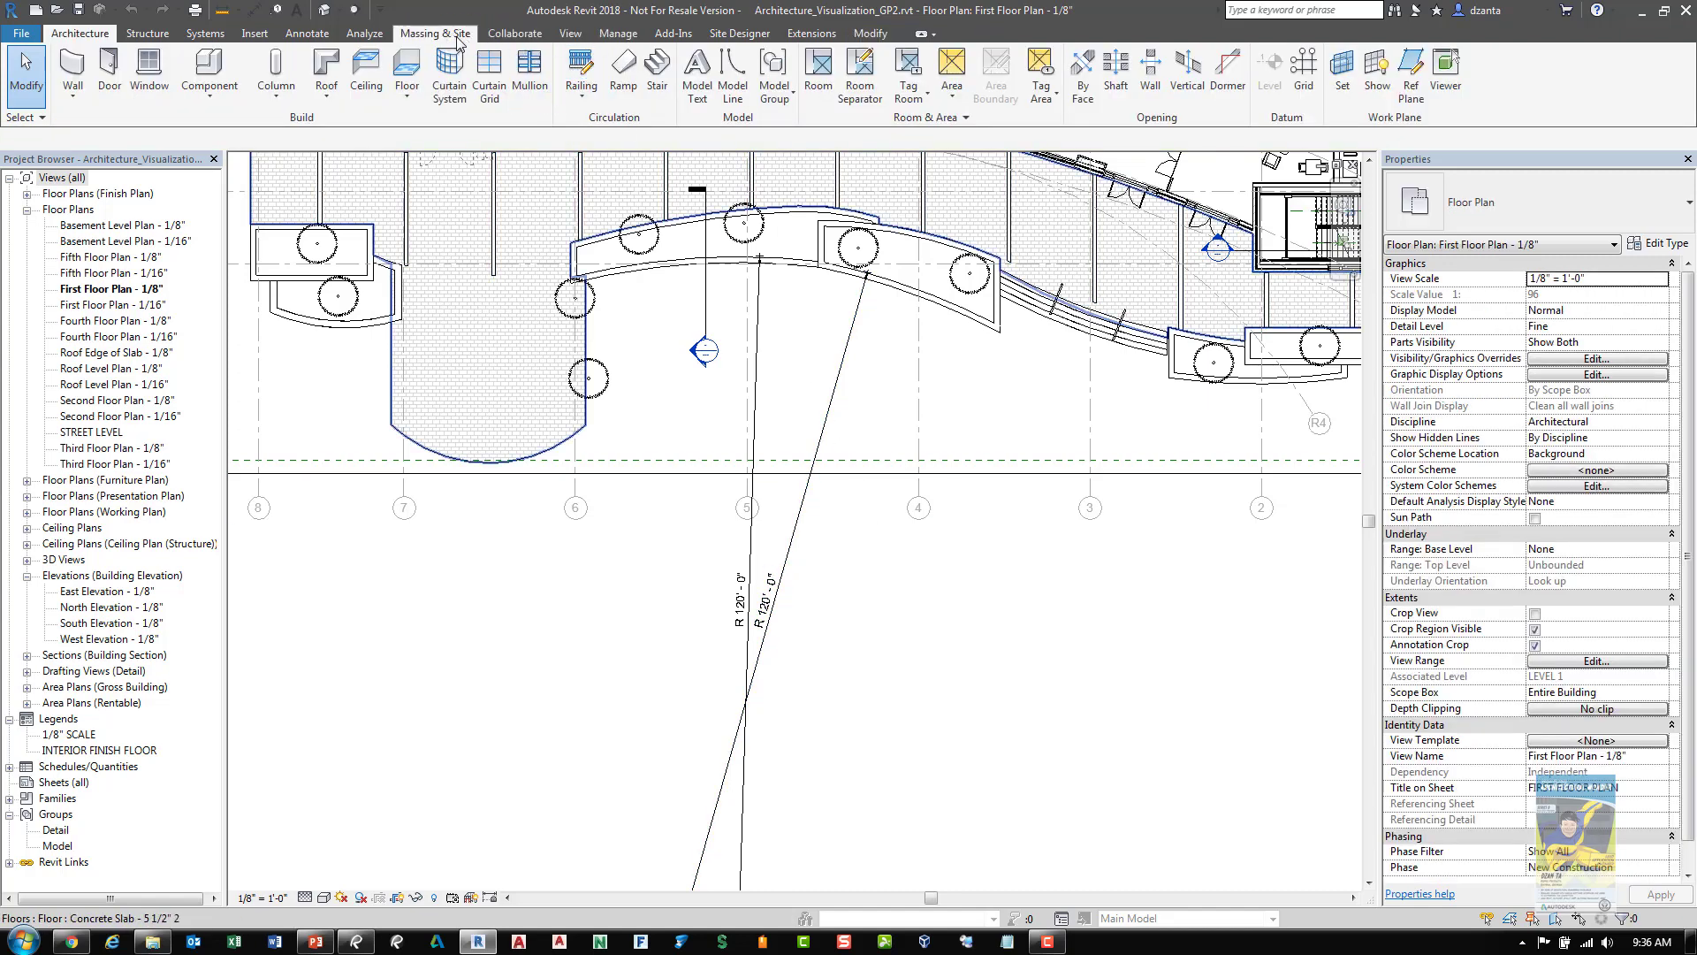
Set the R_Planters global parameter to 115' 0"
click(617, 34)
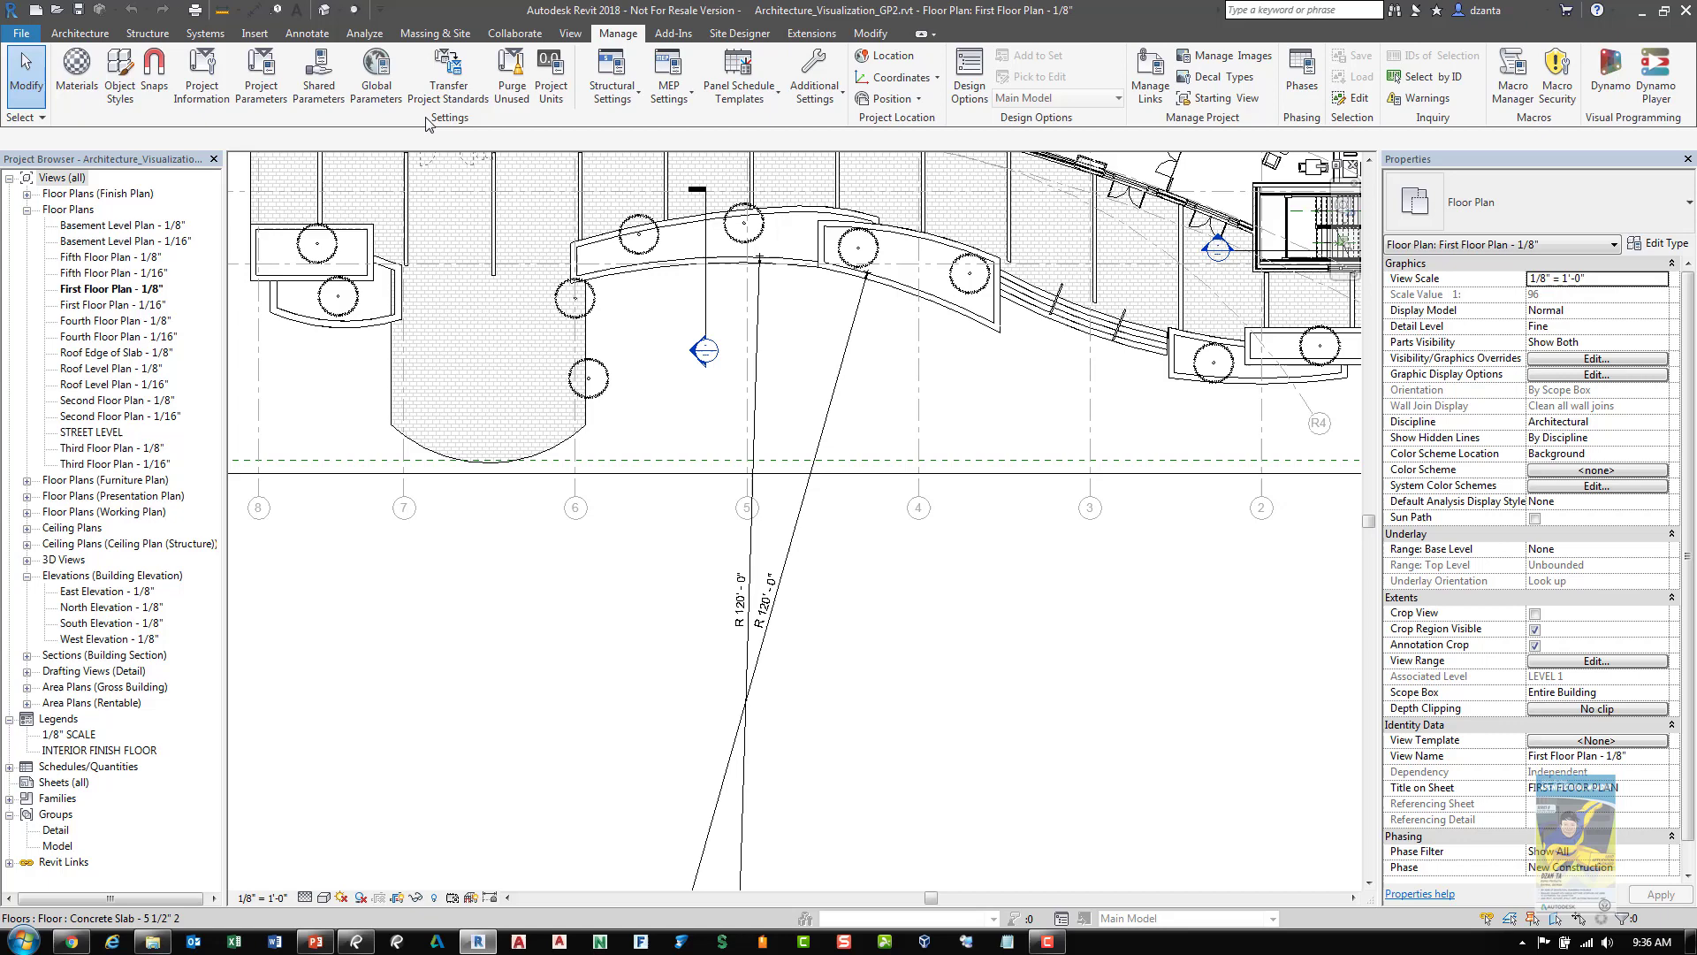
click(375, 78)
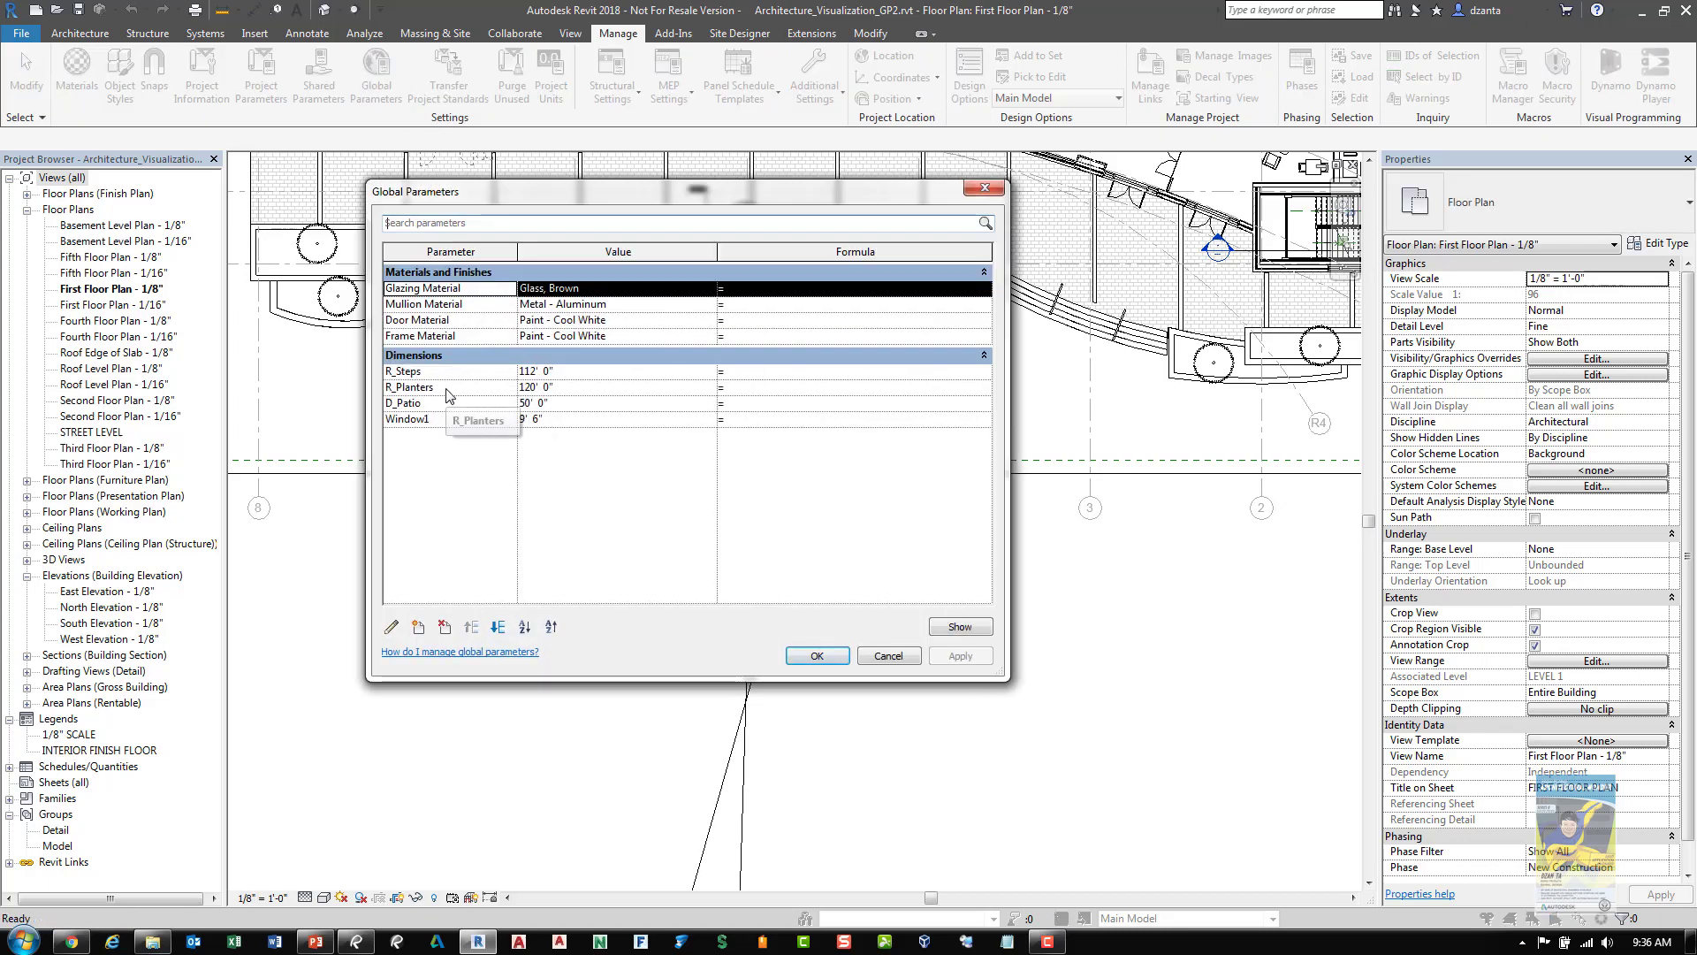
click(588, 392)
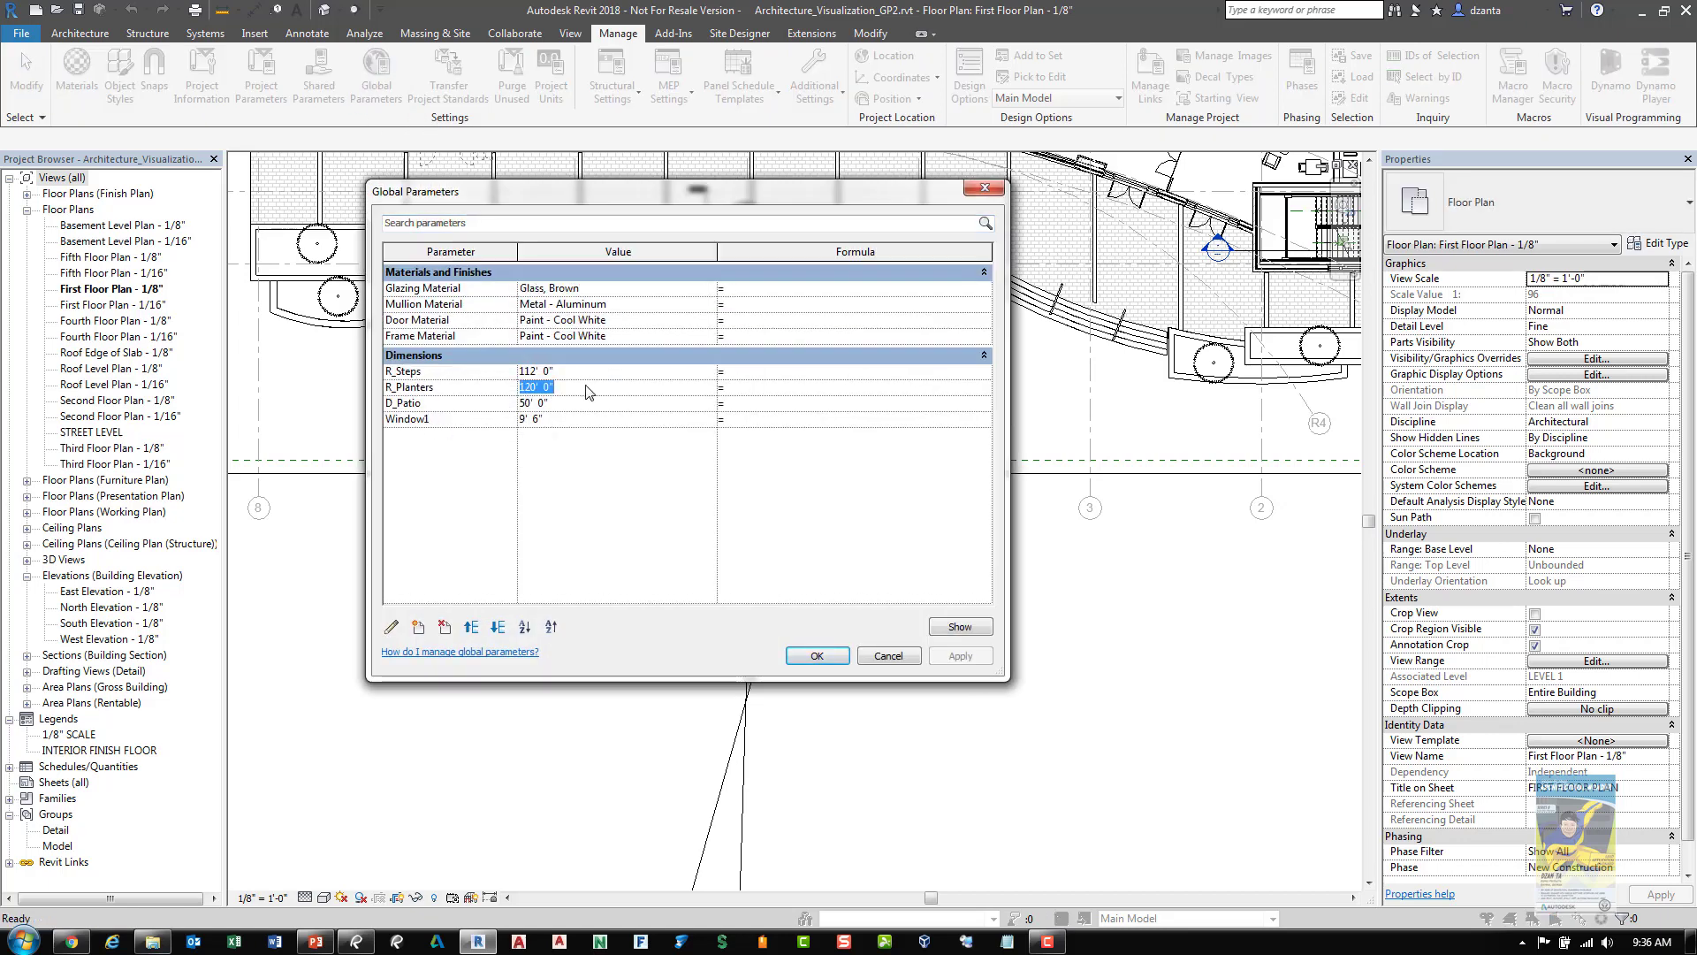
text(115)
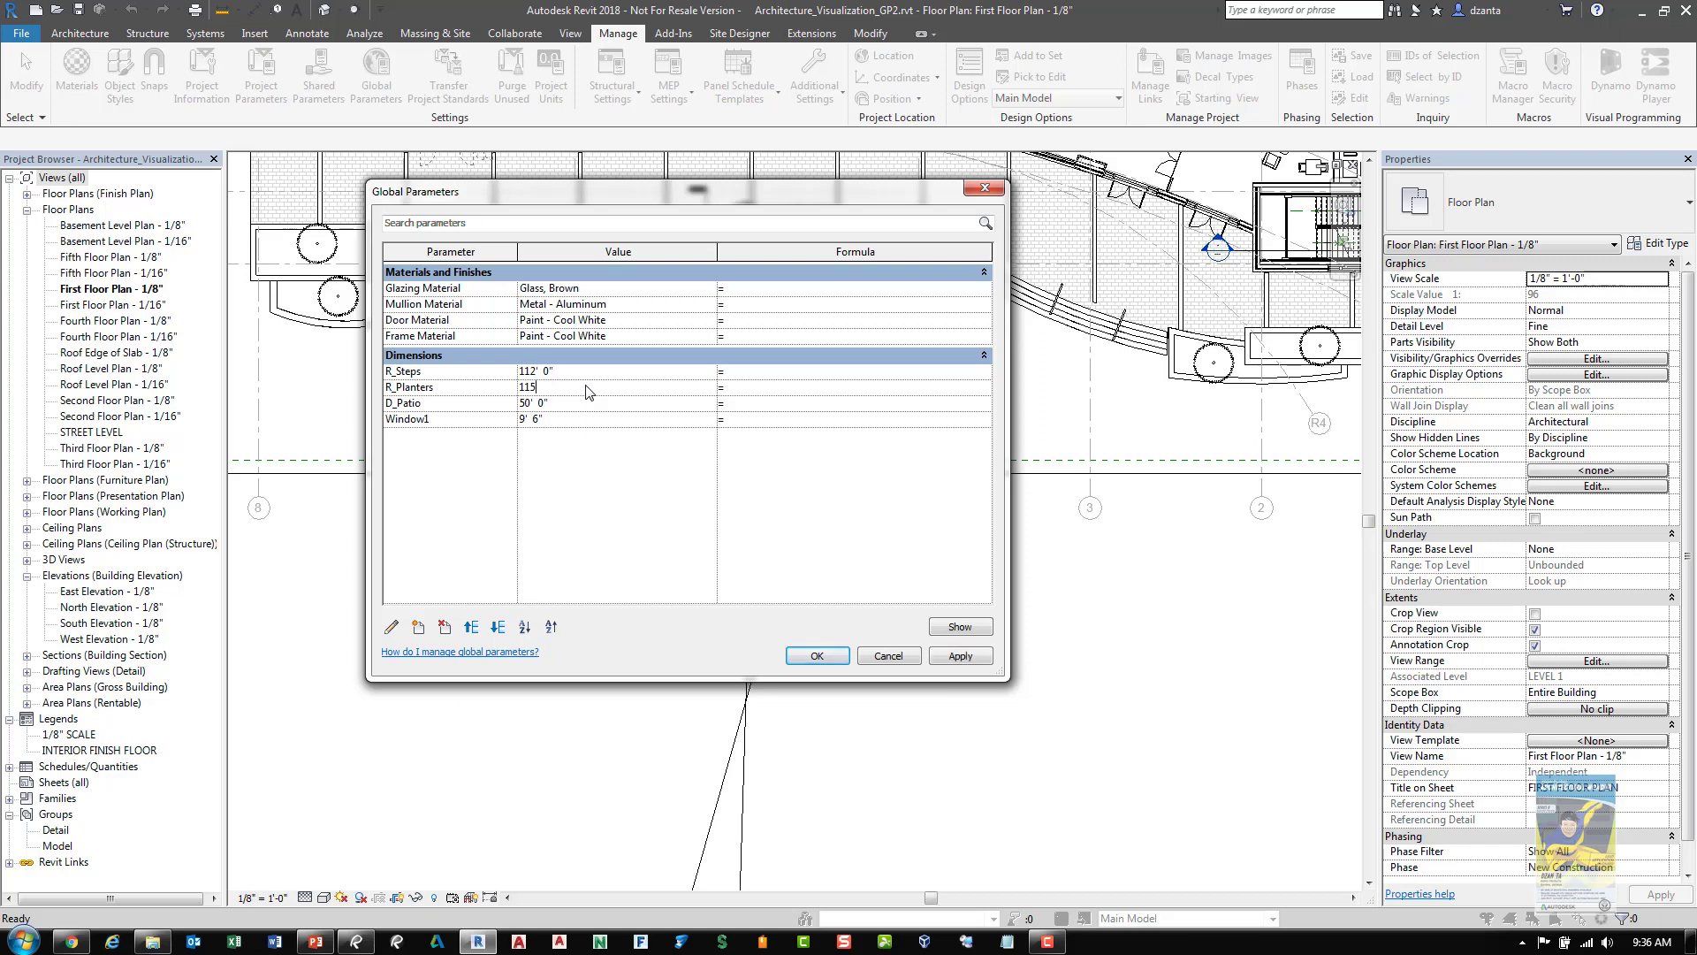
key(Return)
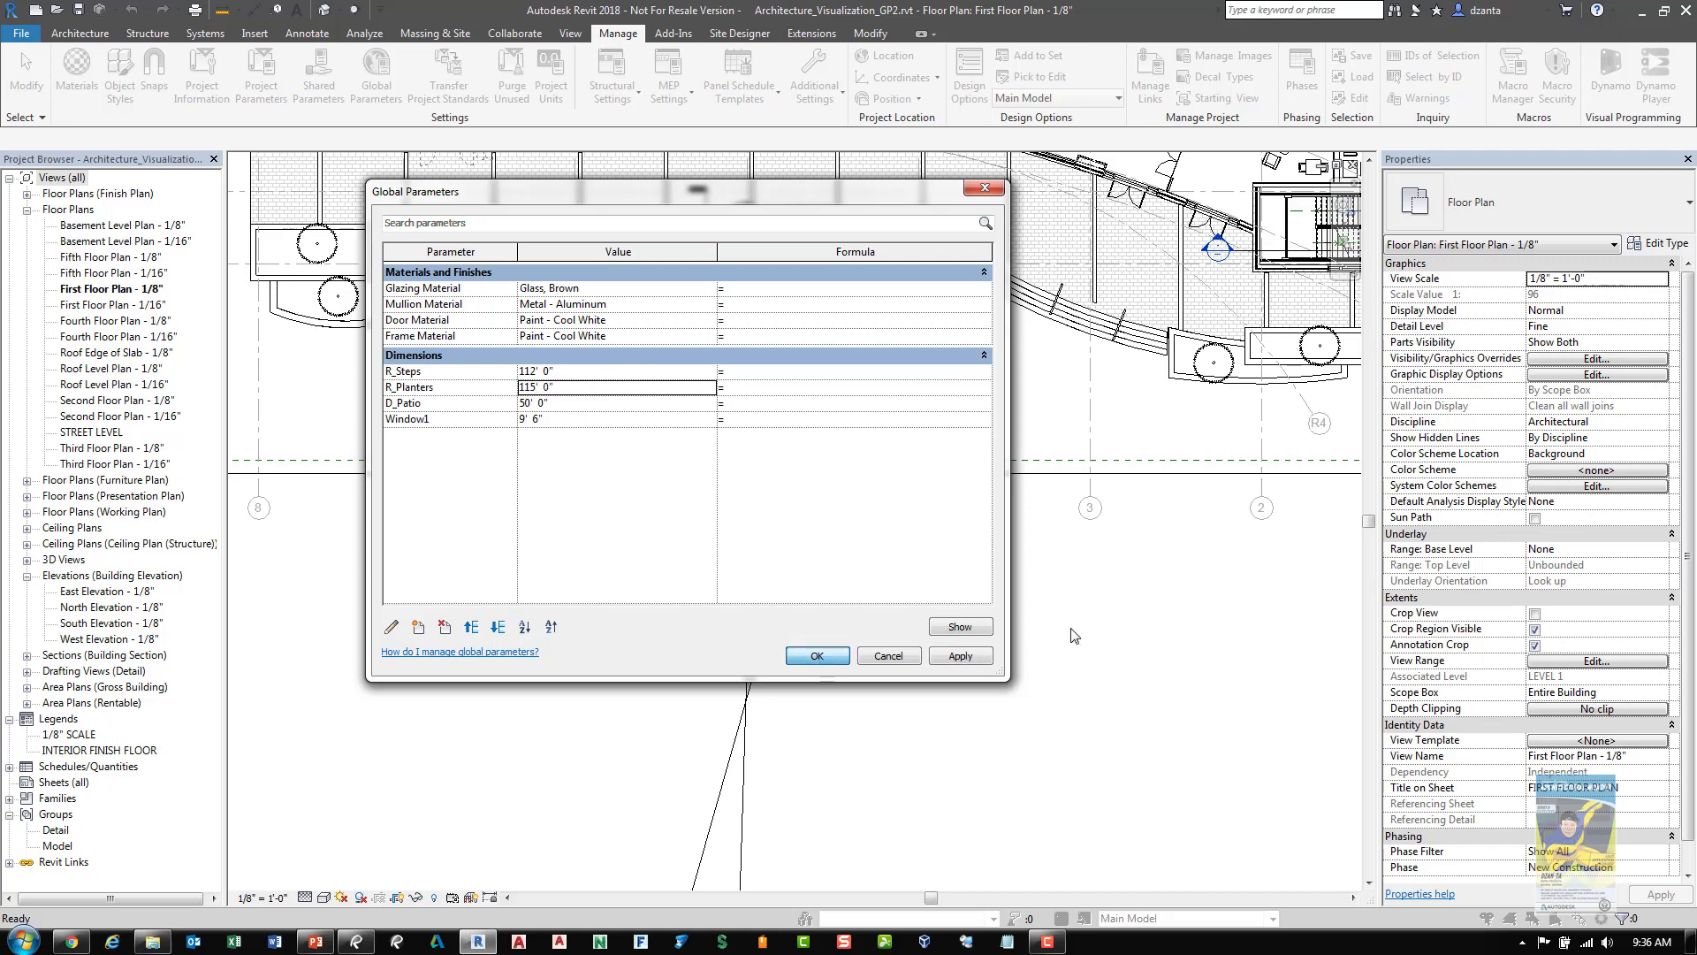
key(Return)
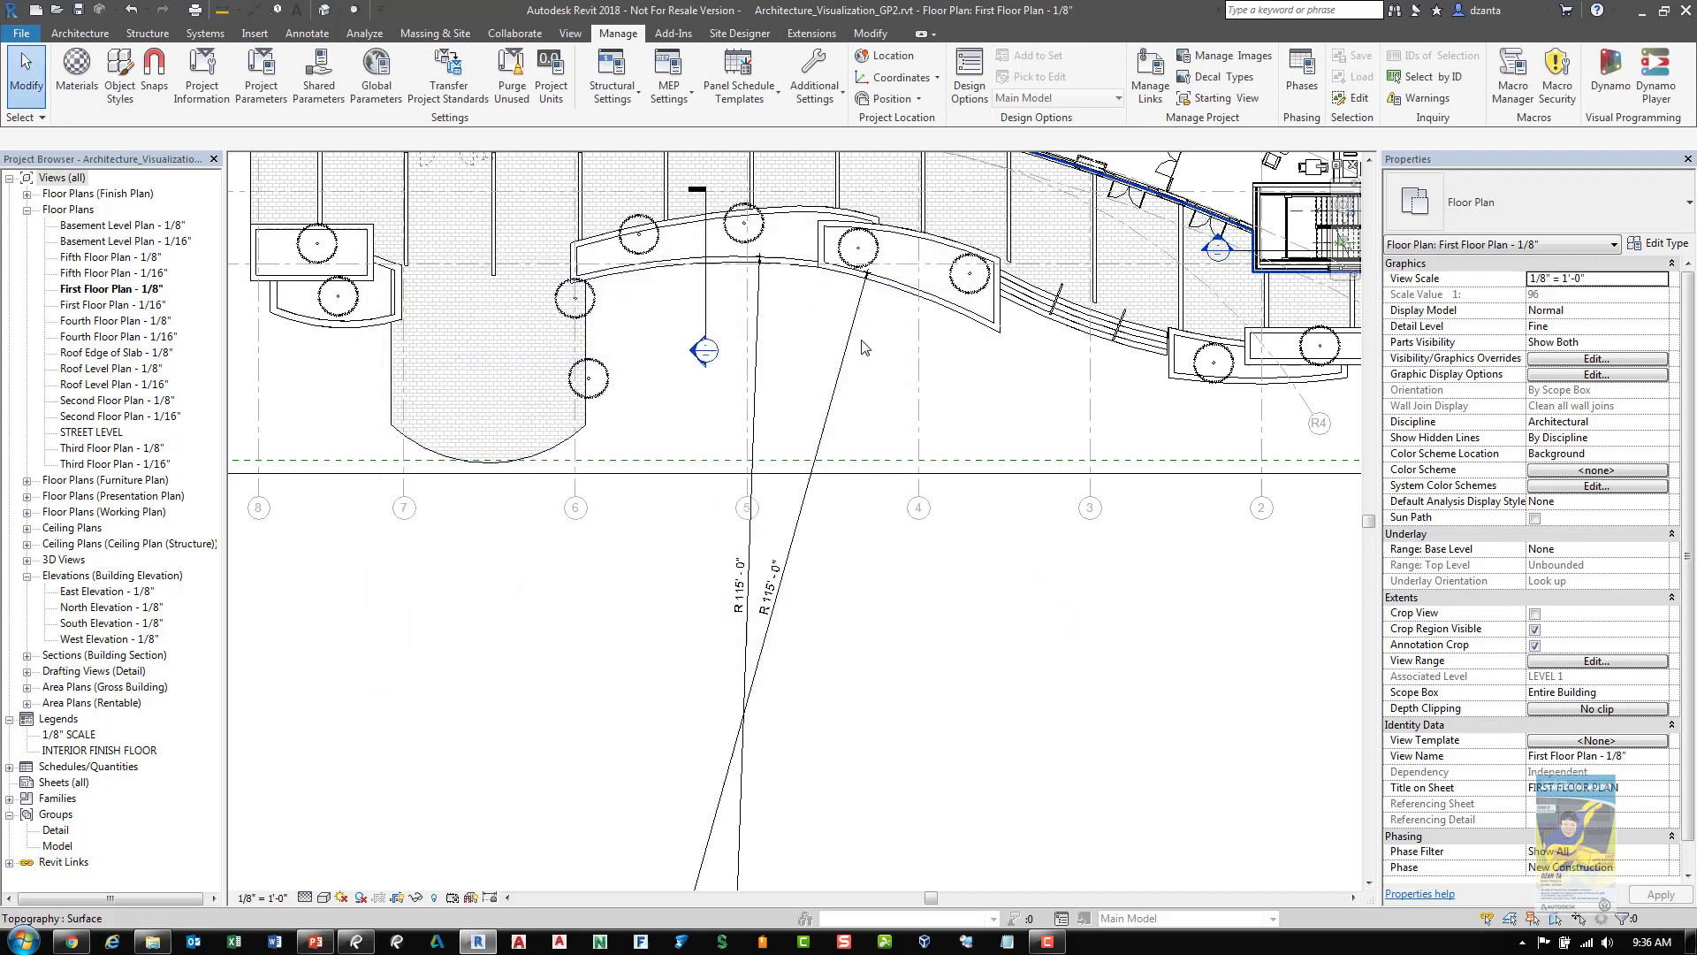
Edit the floor slab's boundary sketch and select the D_Patio diameter dimension
click(518, 343)
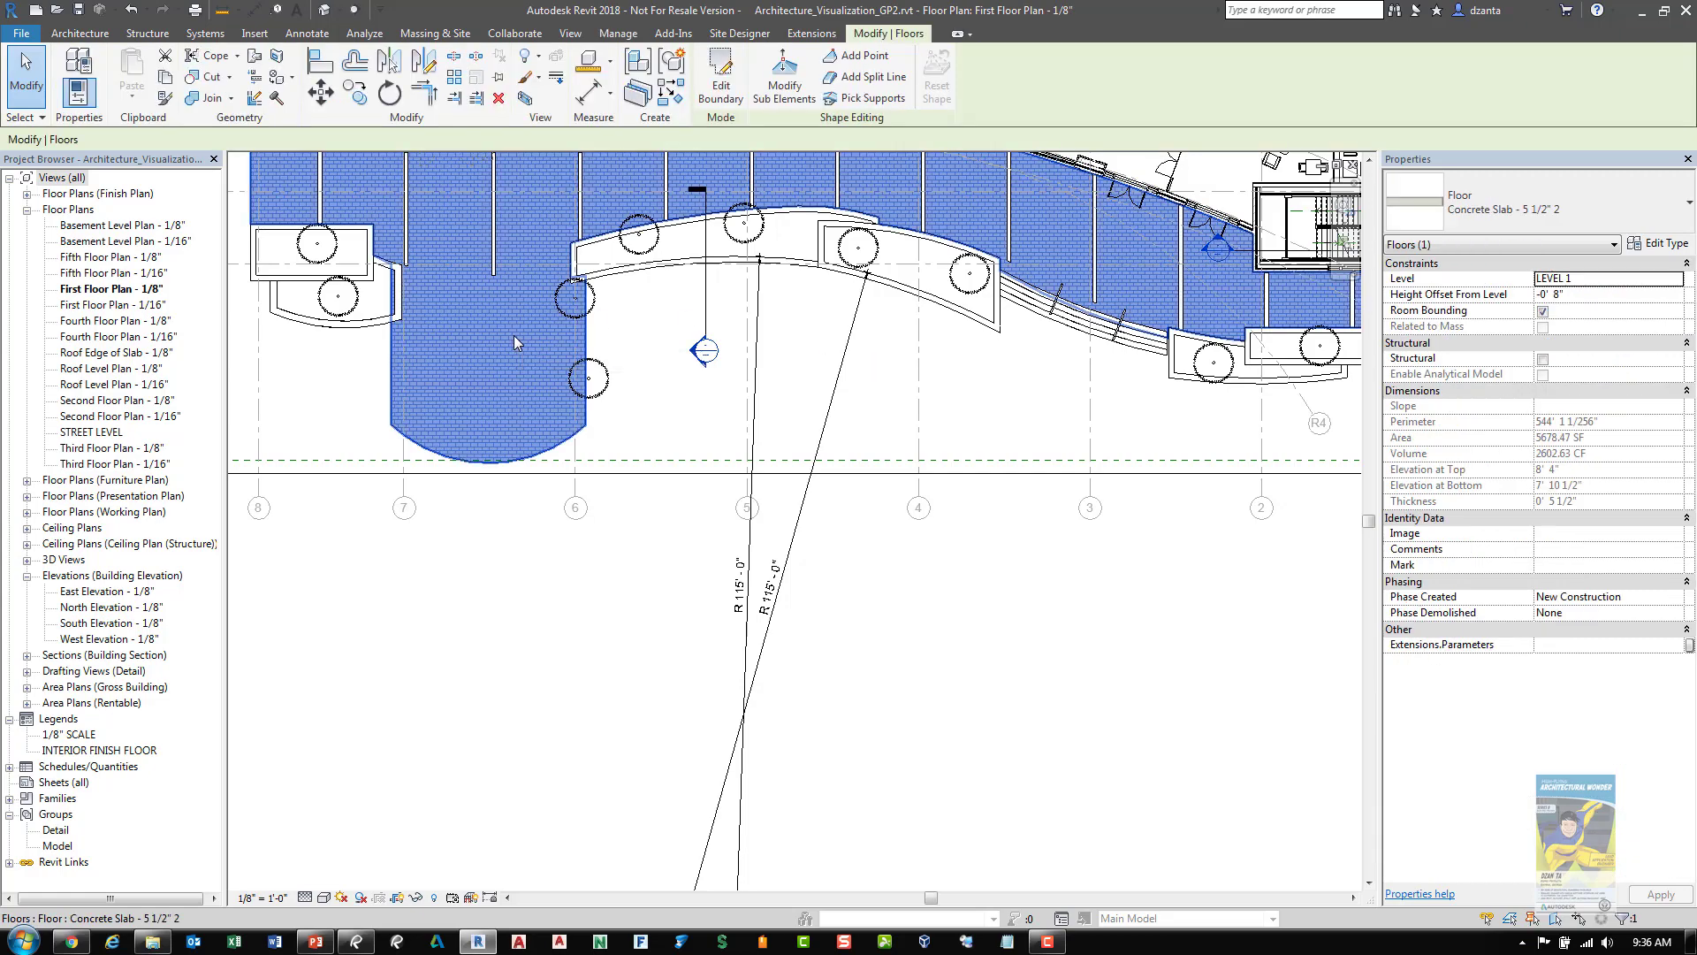
middle_drag(505, 357, 566, 497)
double_click(565, 496)
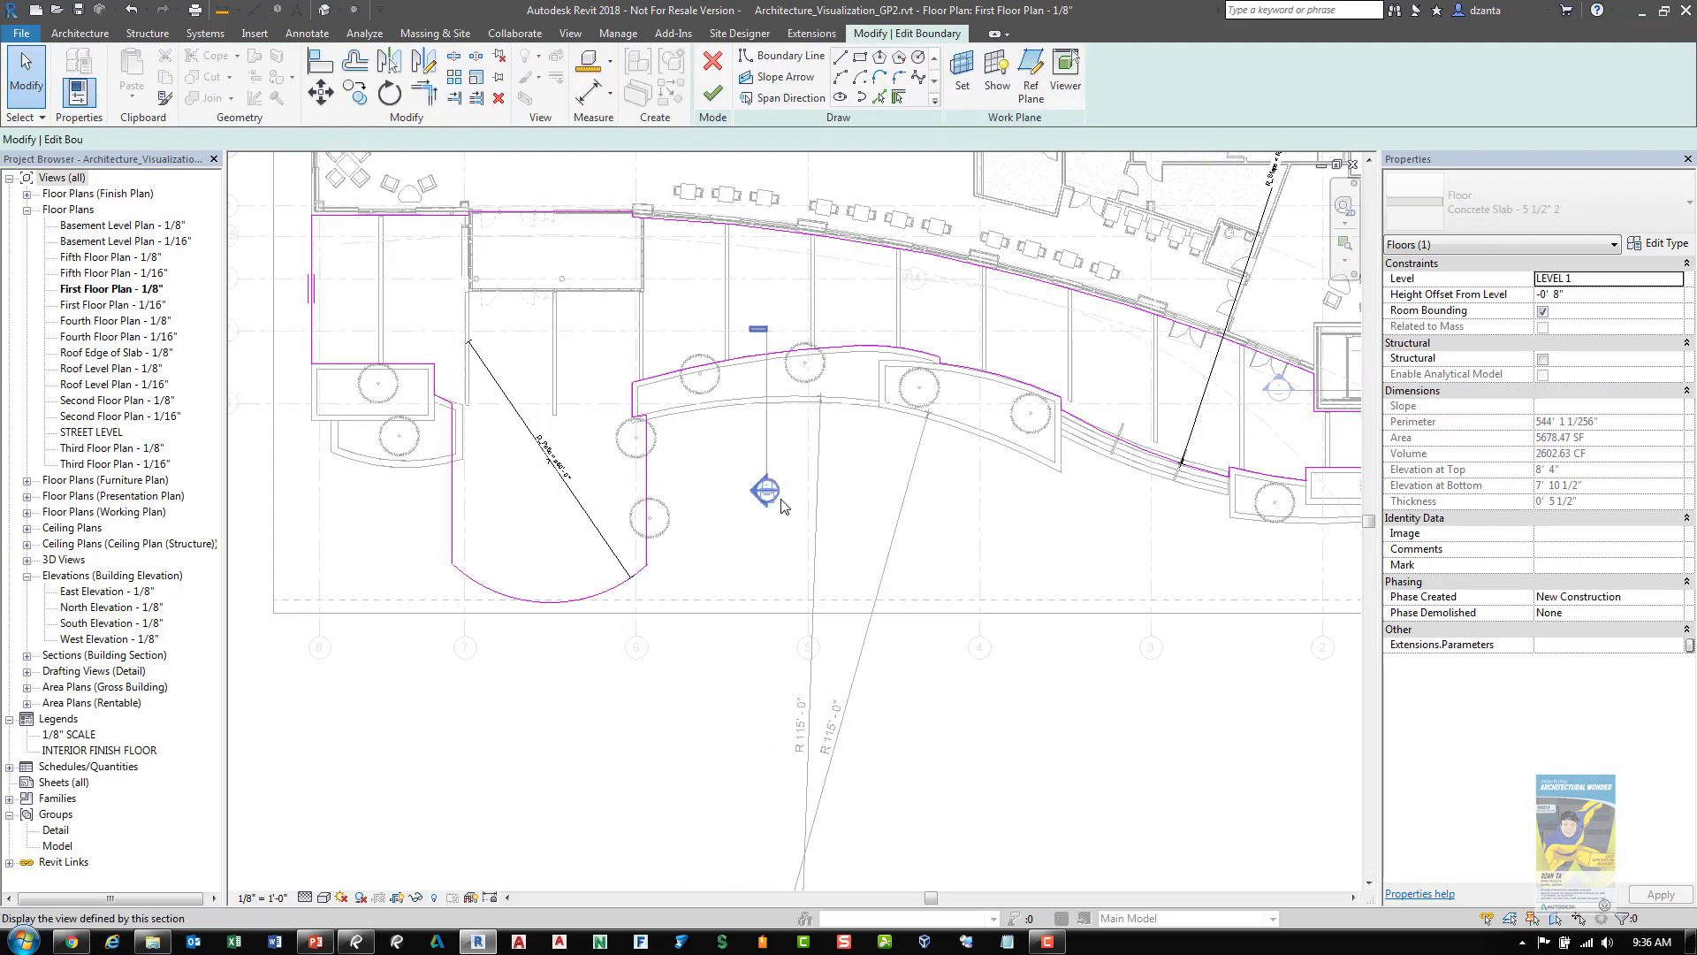
scroll(506, 451, up, 2)
scroll(506, 451, up, 2)
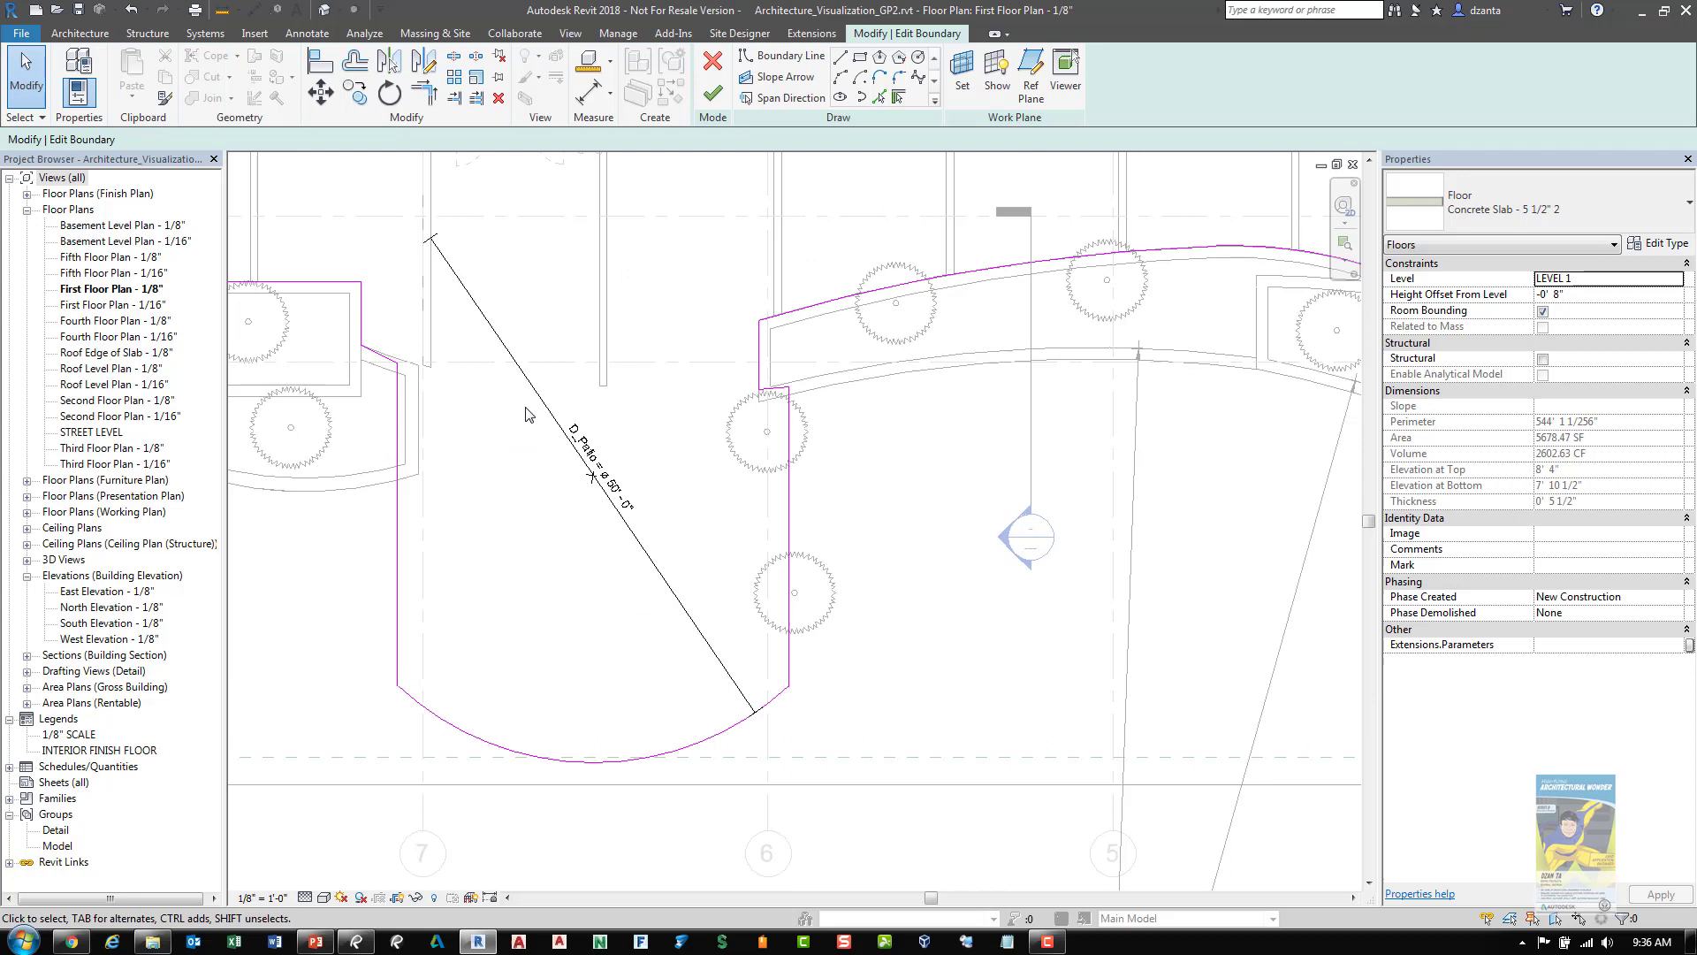
click(542, 402)
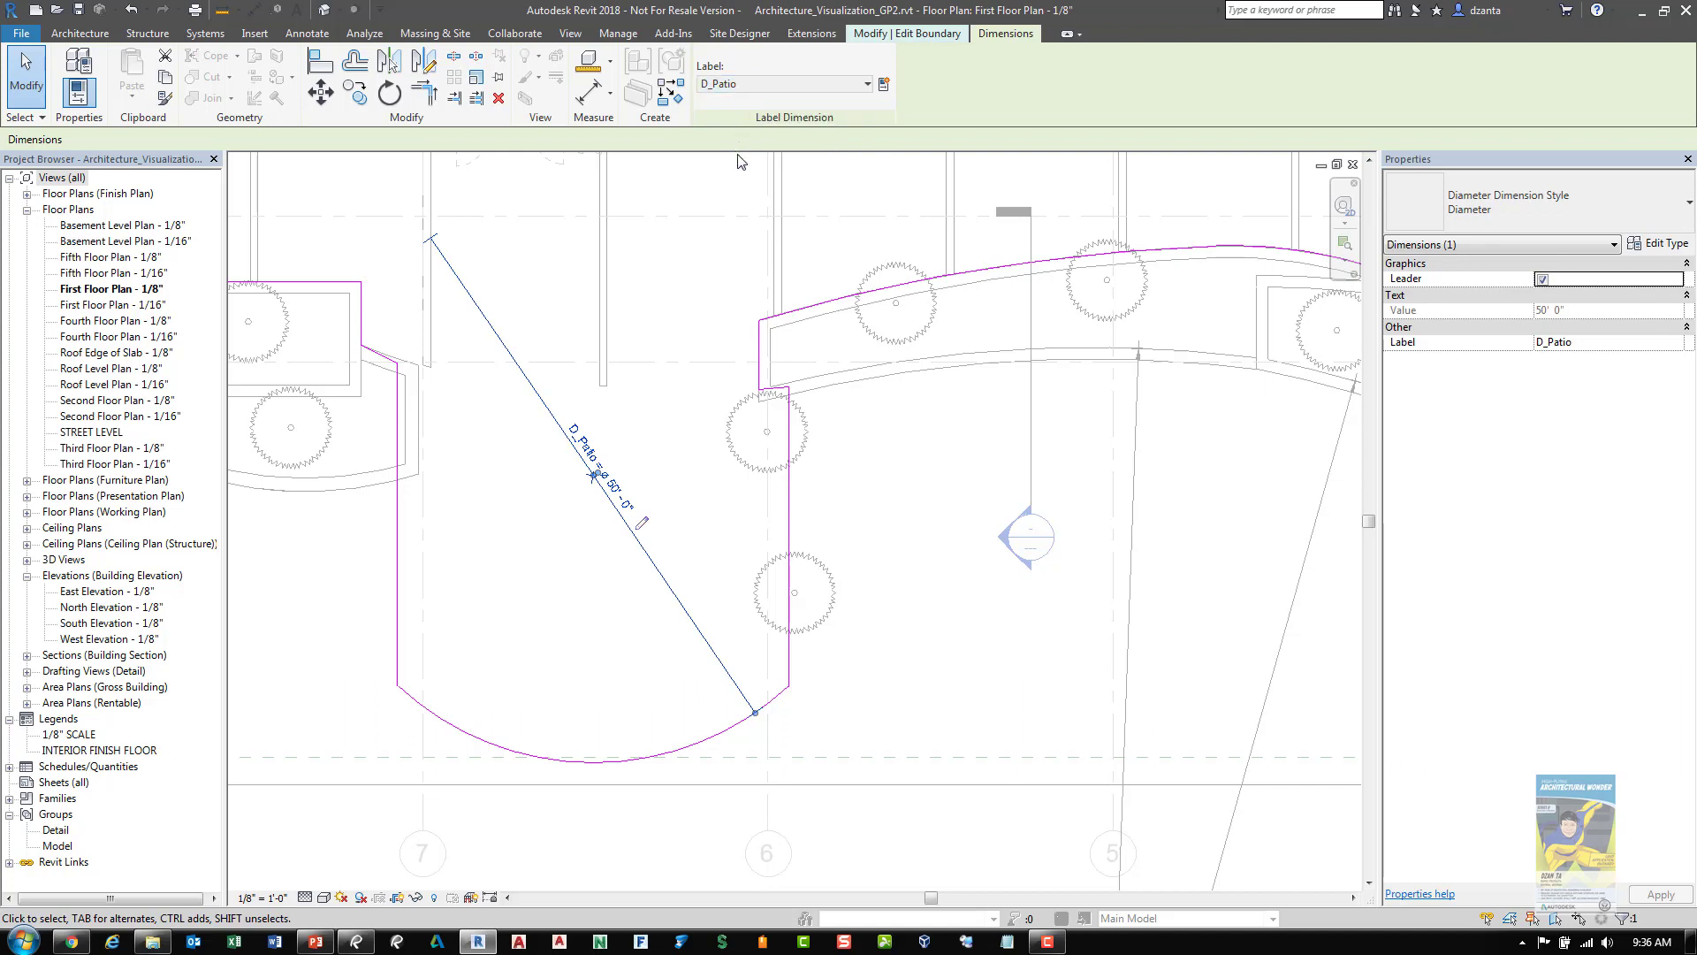
Set D_Patio to 45' 0" and finish the sketch without attaching walls
click(610, 36)
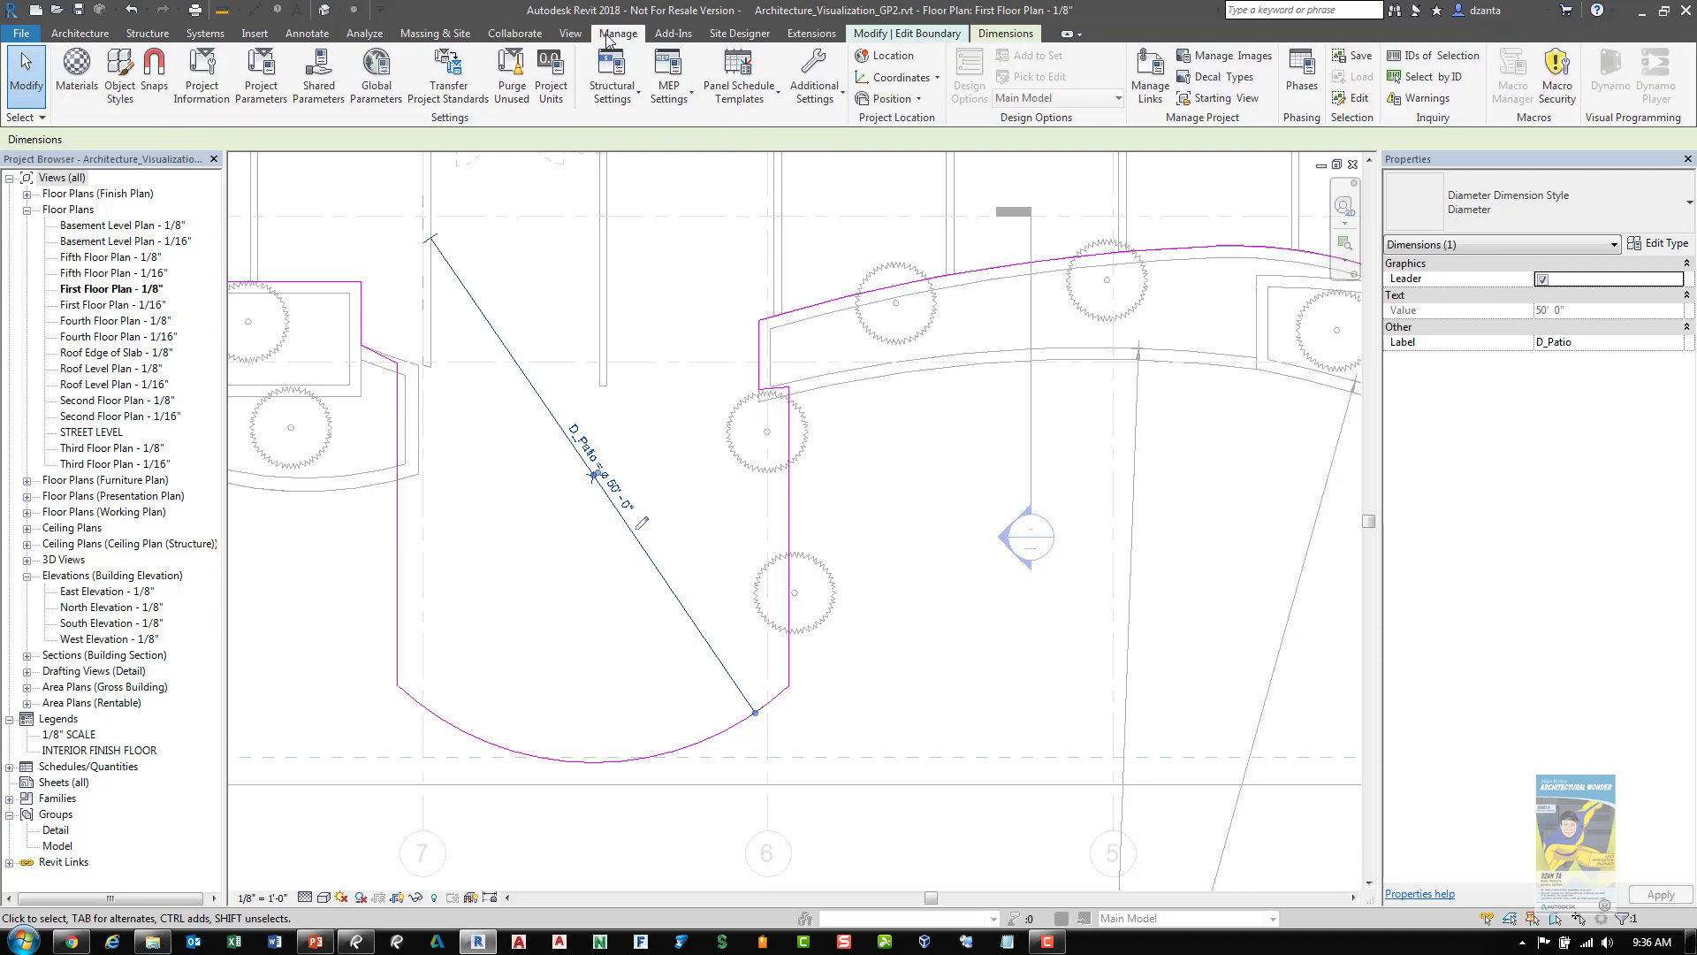
click(376, 80)
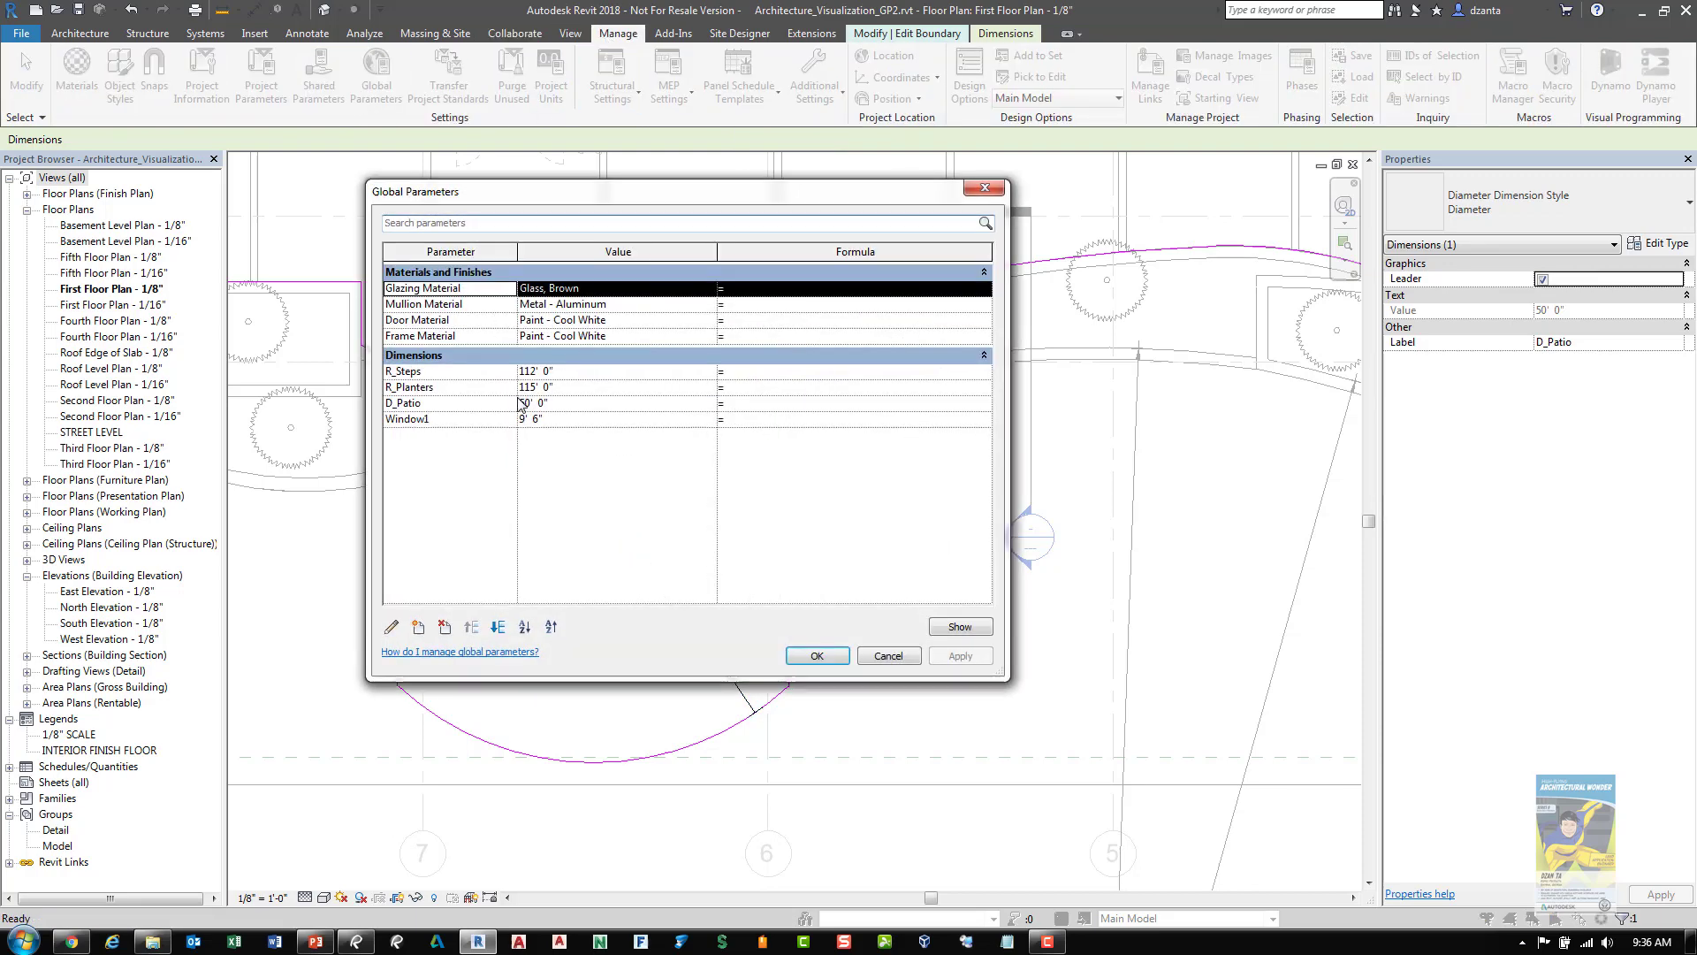
click(570, 405)
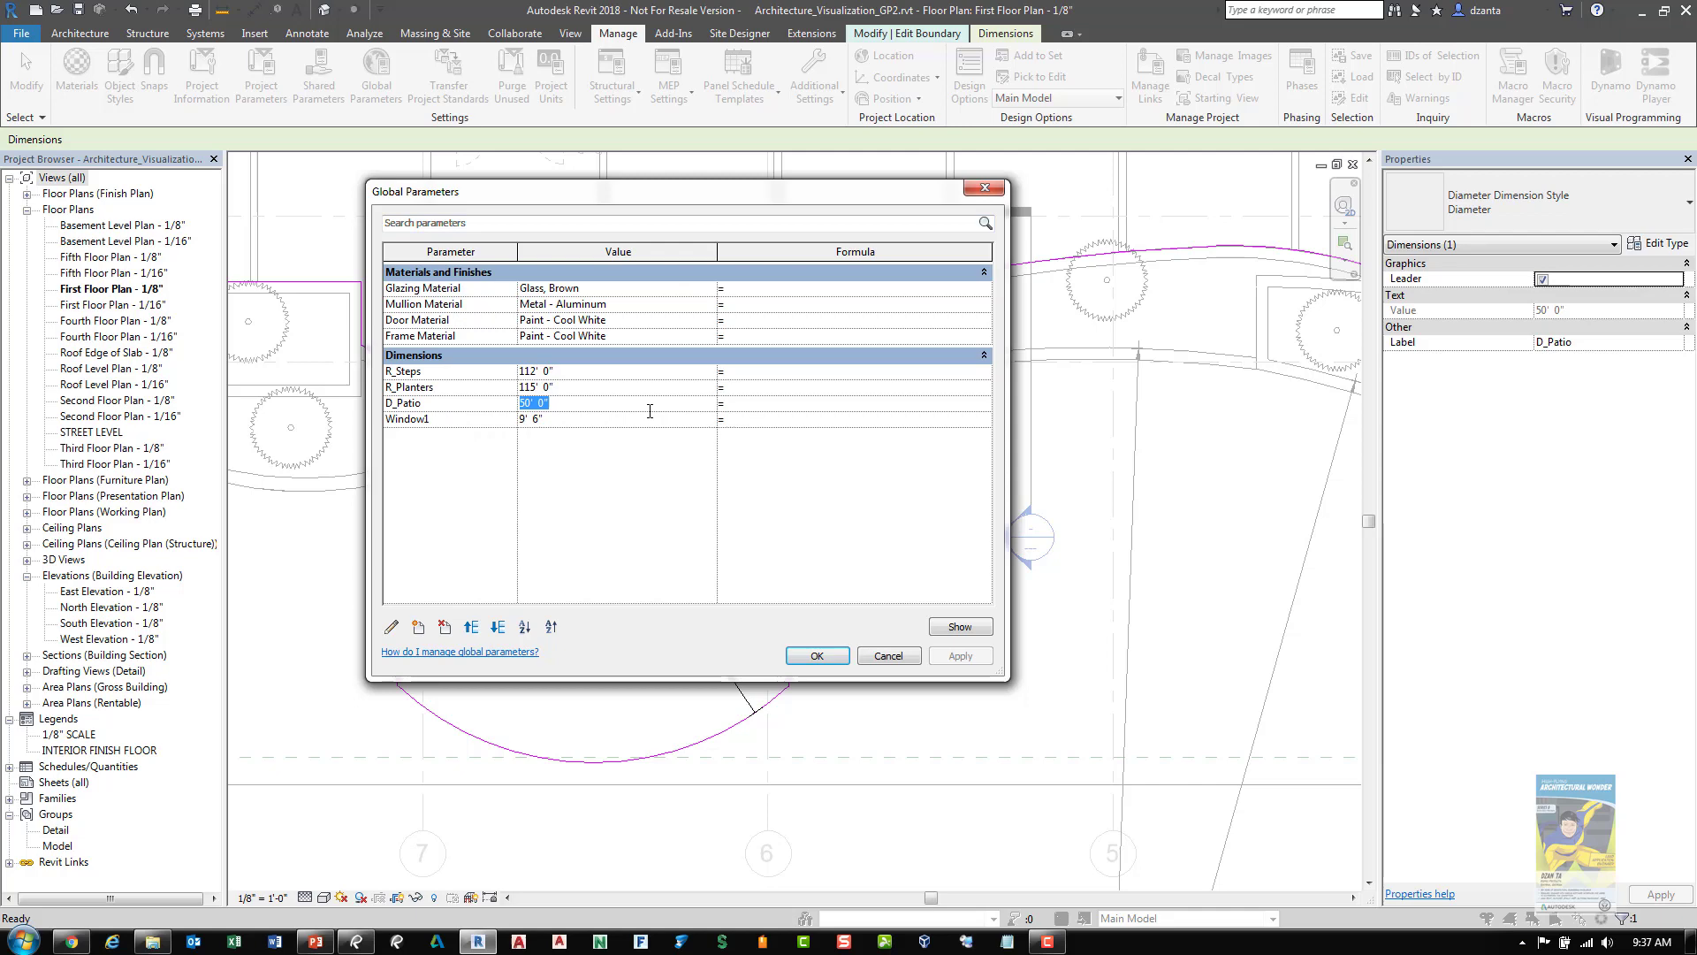
text(45)
click(960, 655)
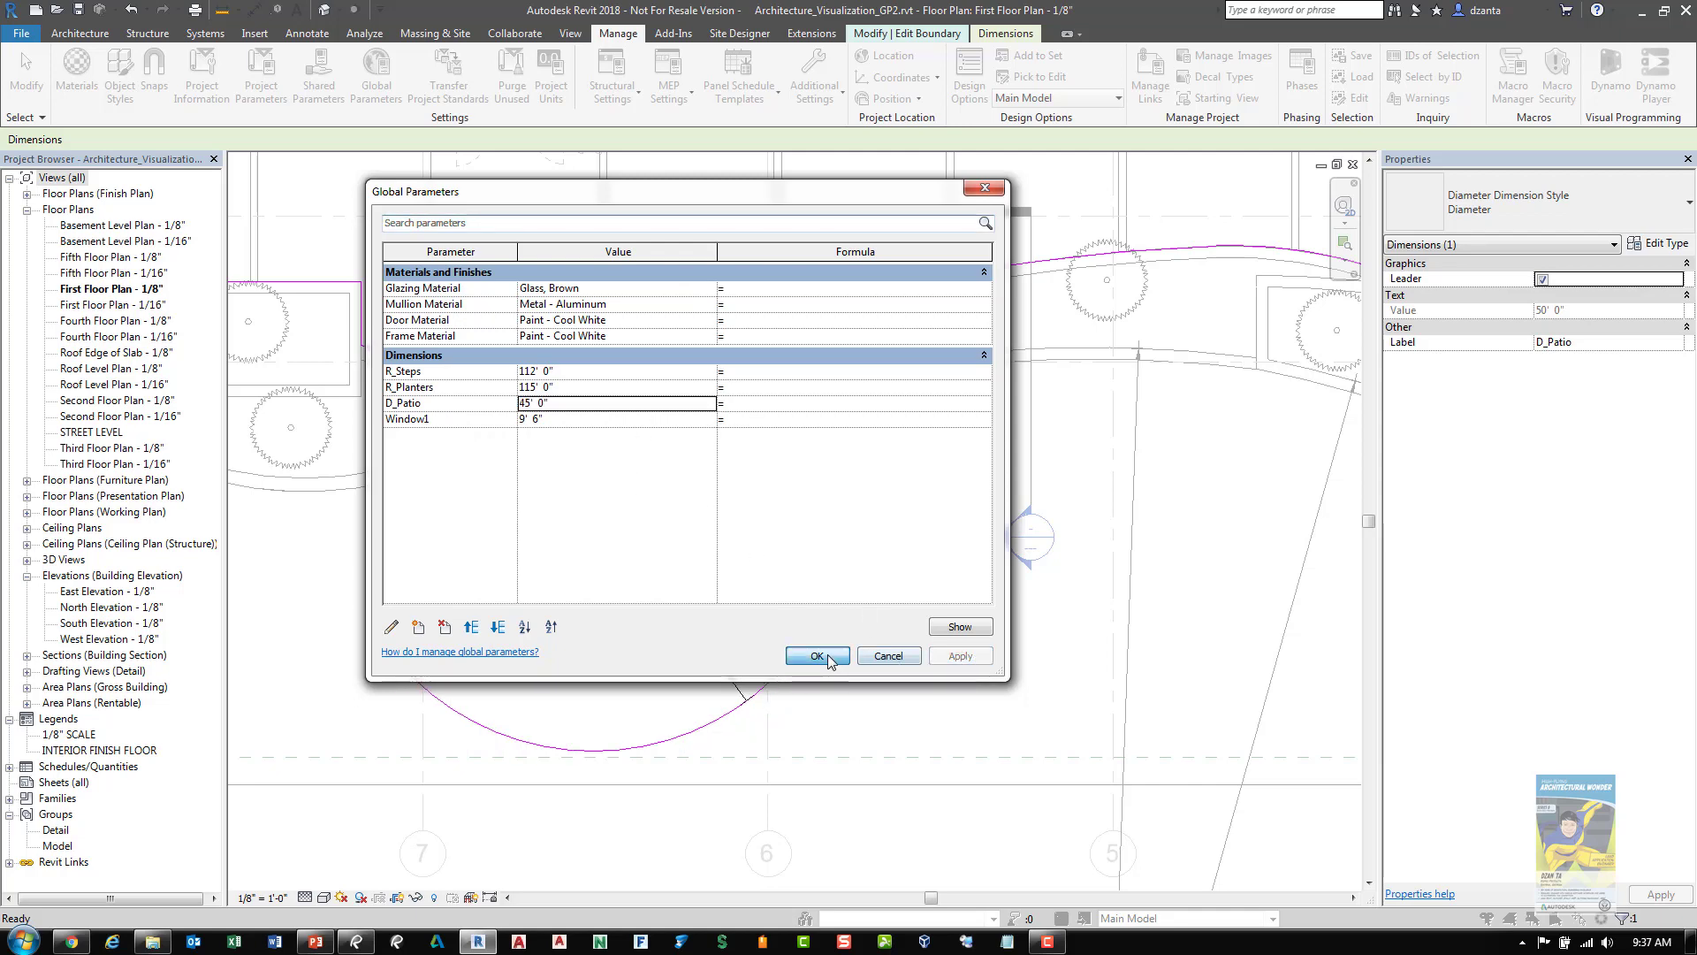
click(818, 656)
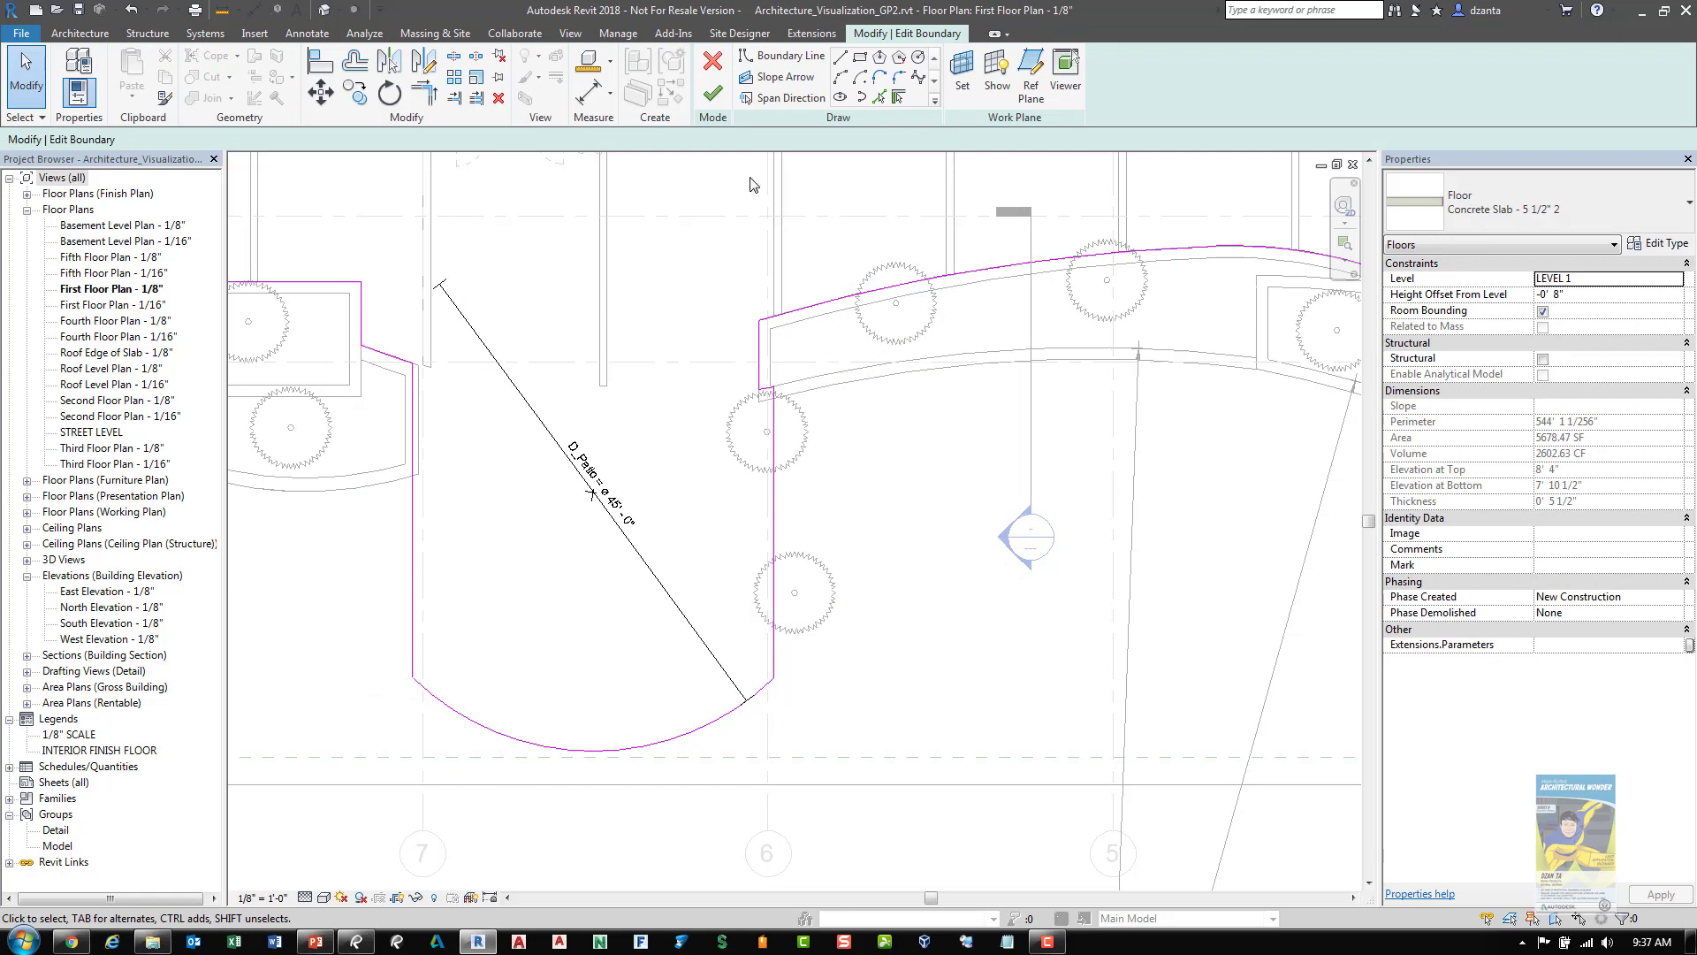
click(712, 92)
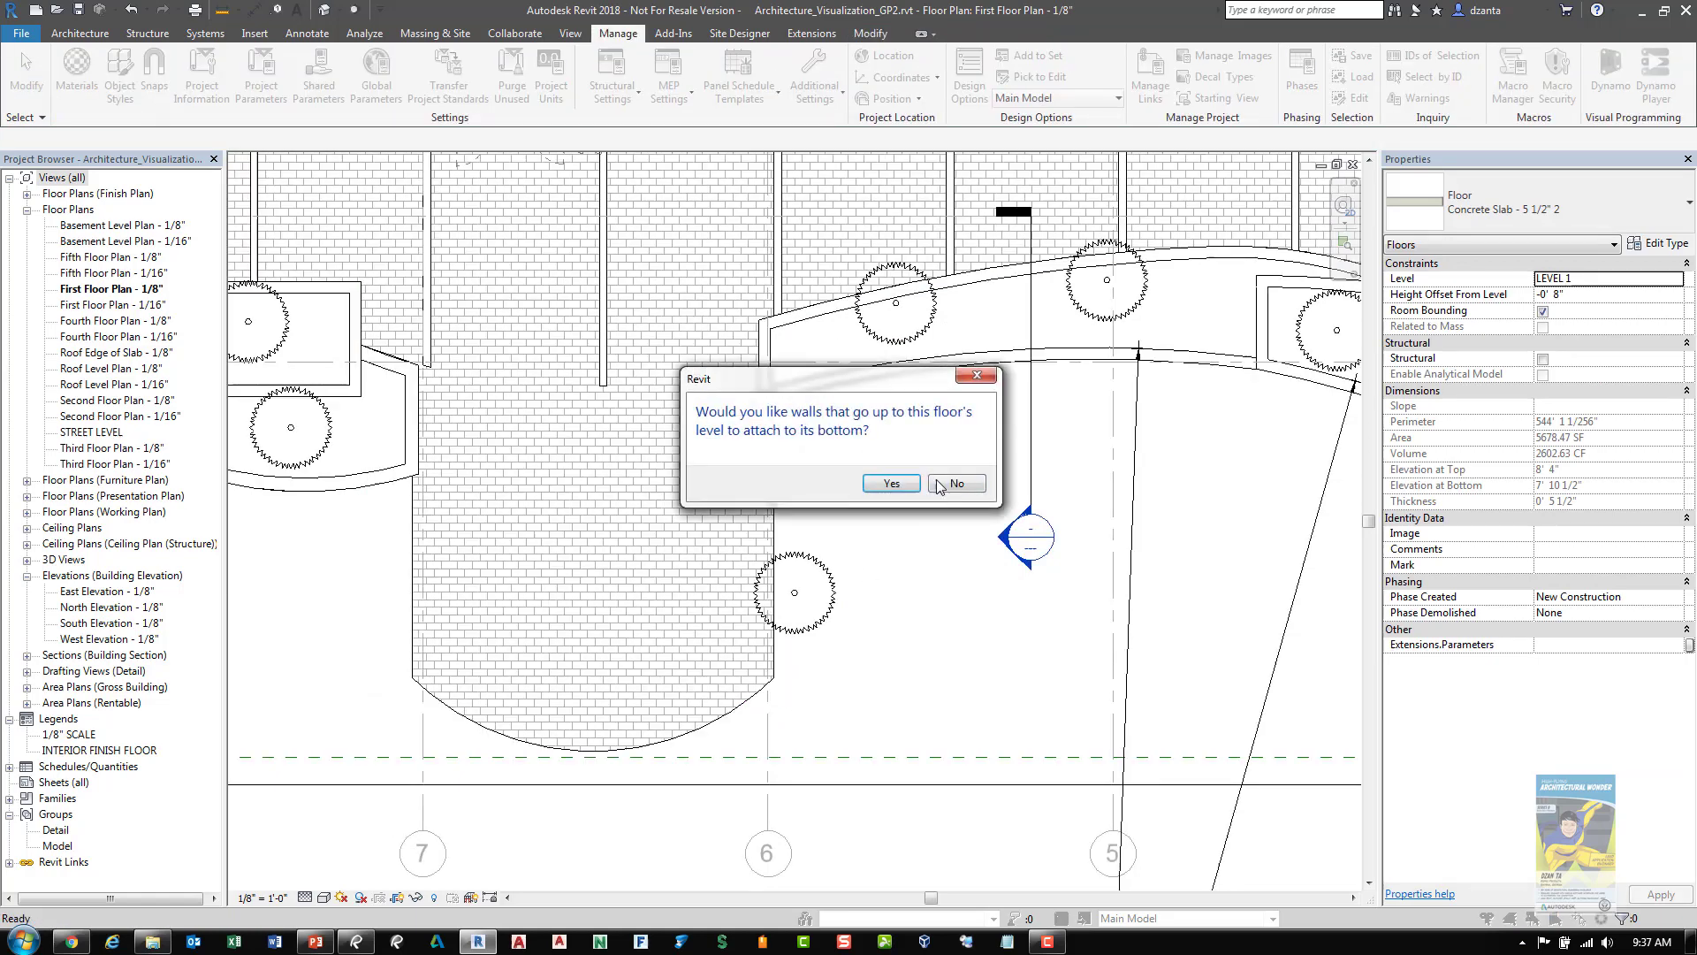
click(955, 484)
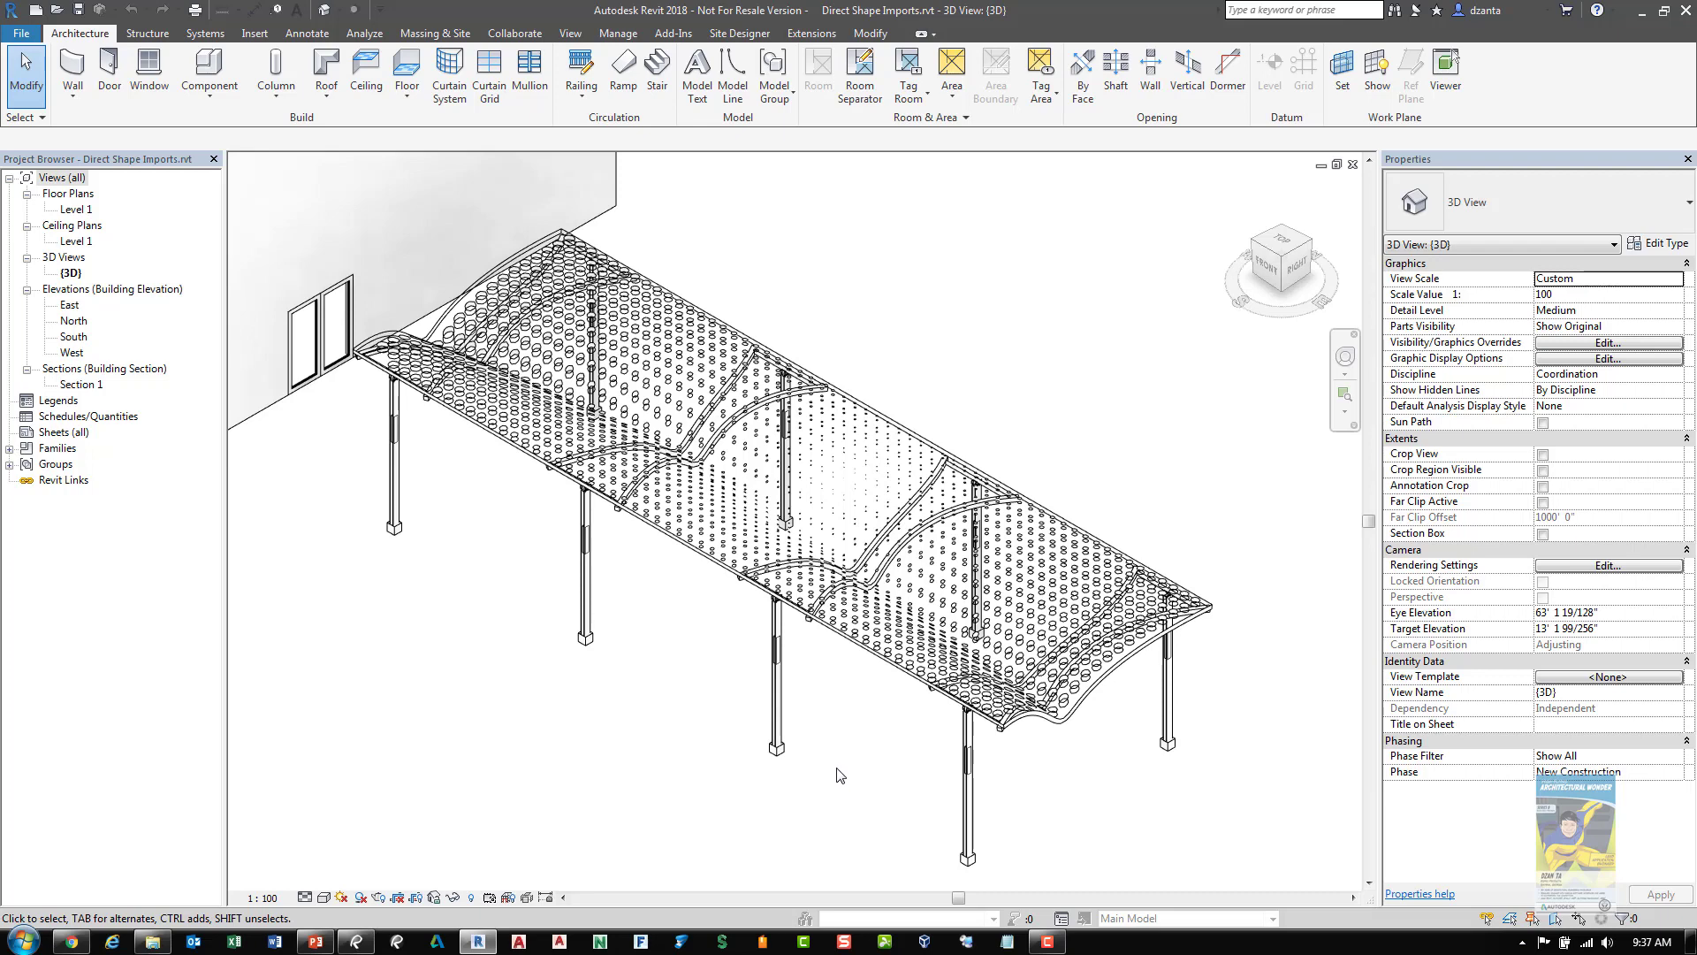
Orbit the canopy and try placing a lighting fixture component, then cancel
shift+middle_drag(855, 761, 811, 712)
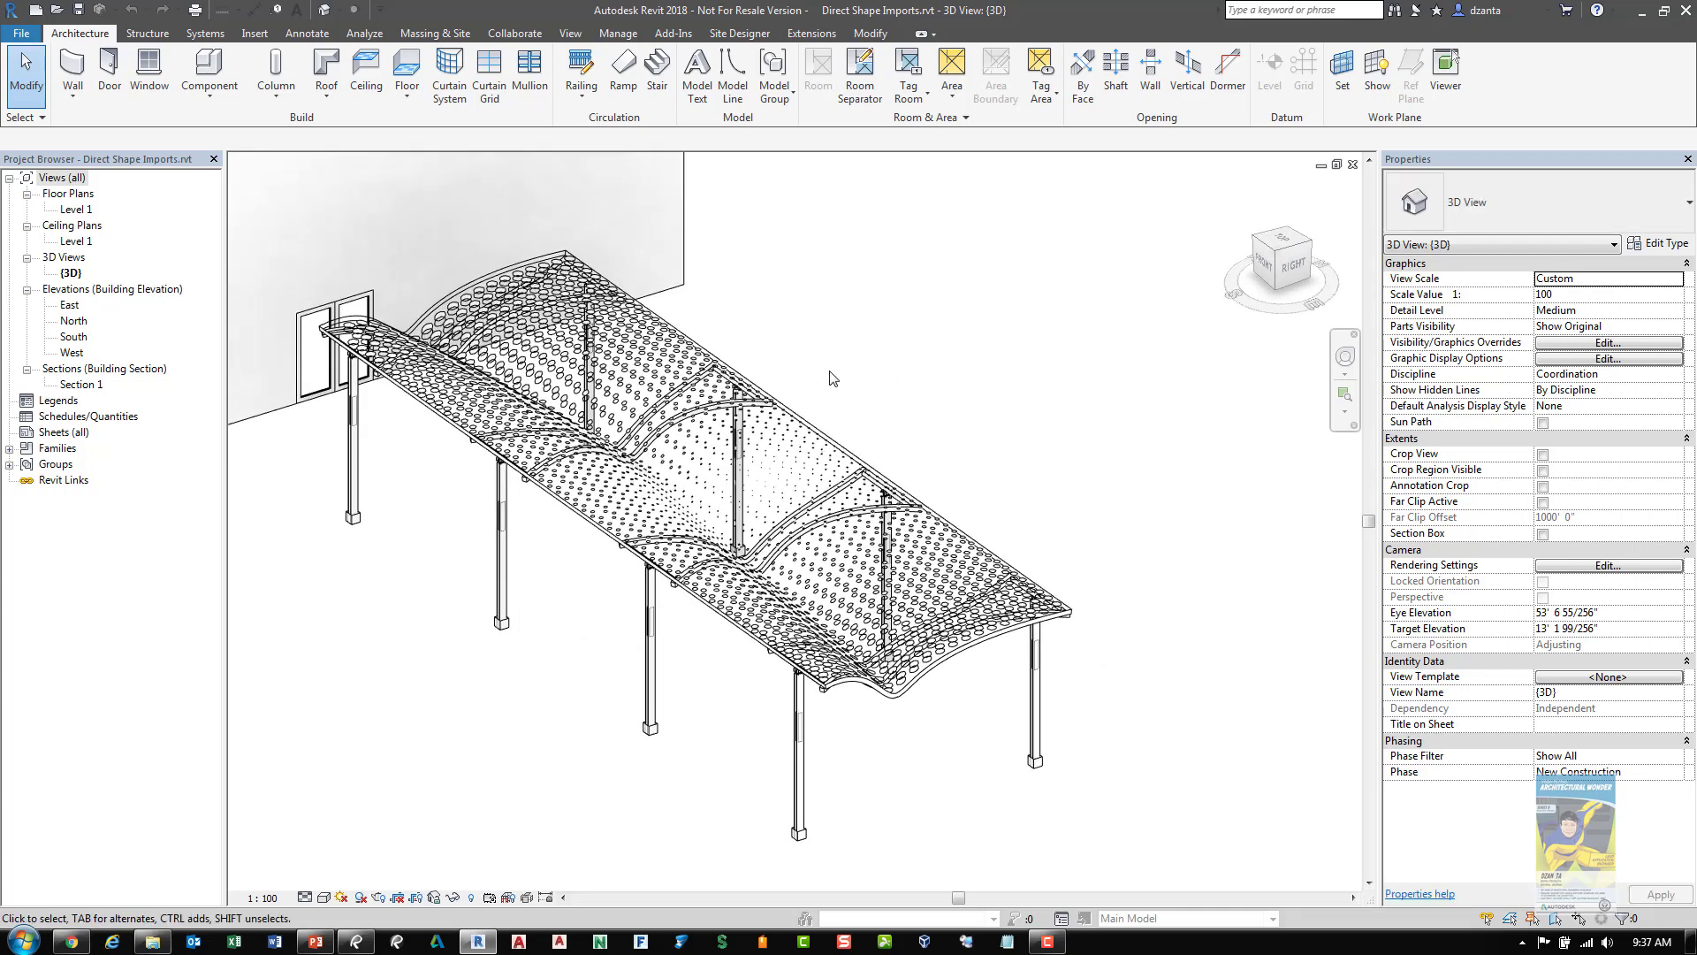
click(218, 73)
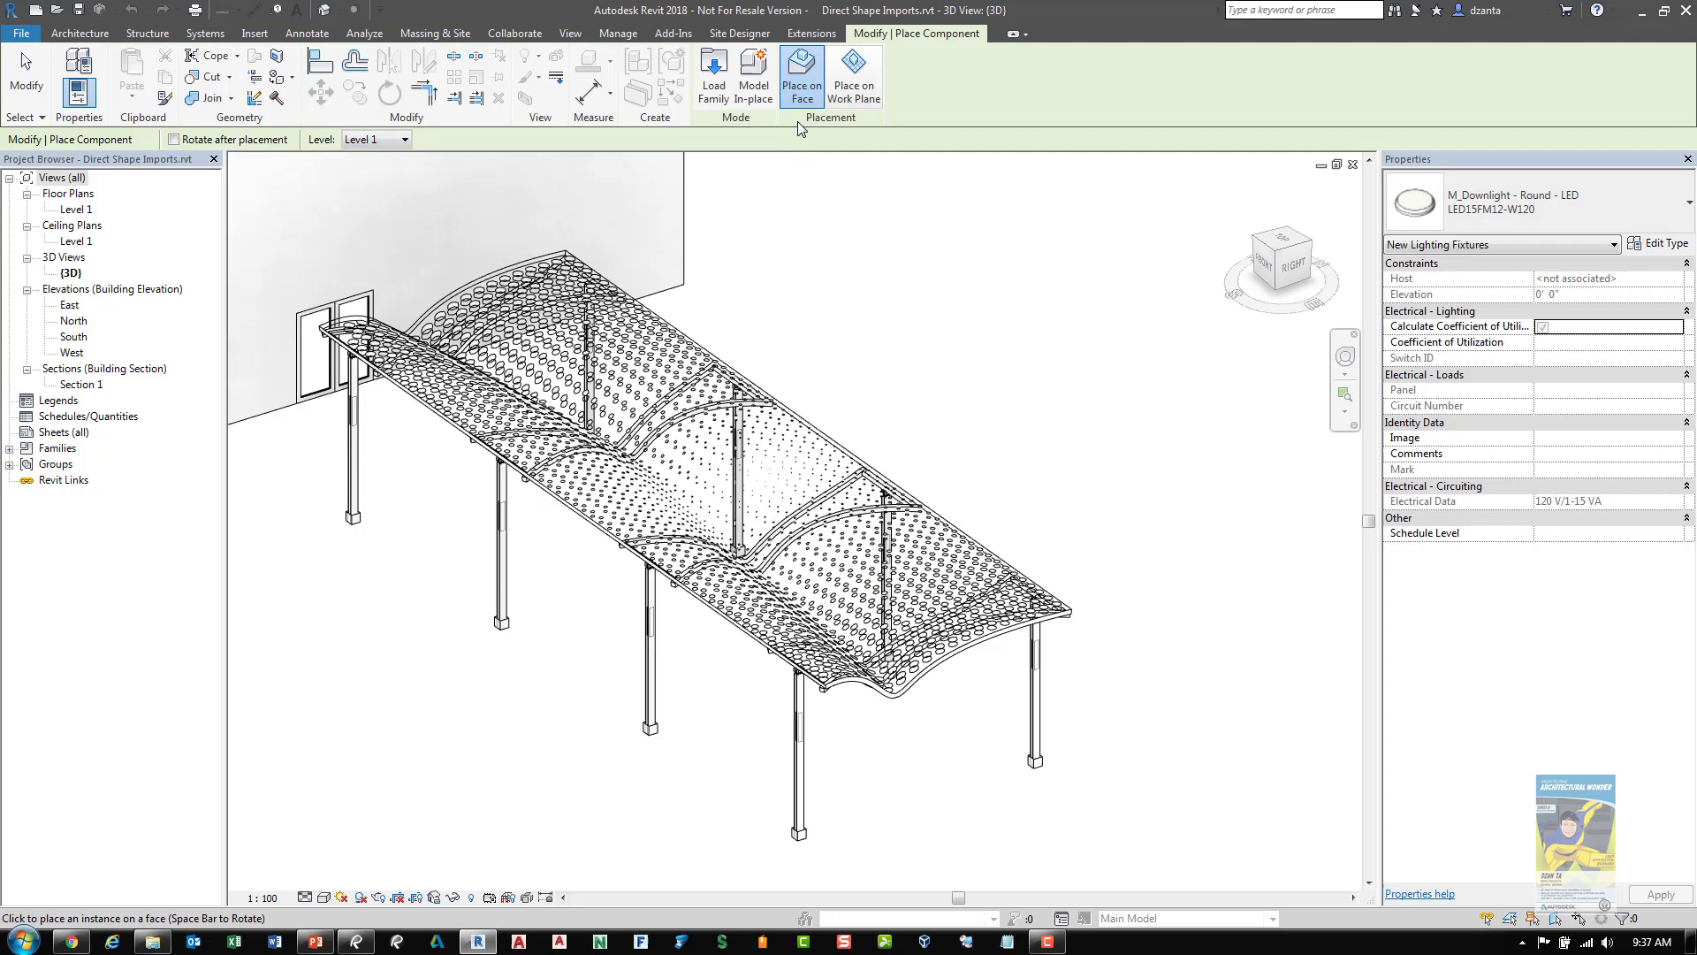
scroll(722, 473, up, 4)
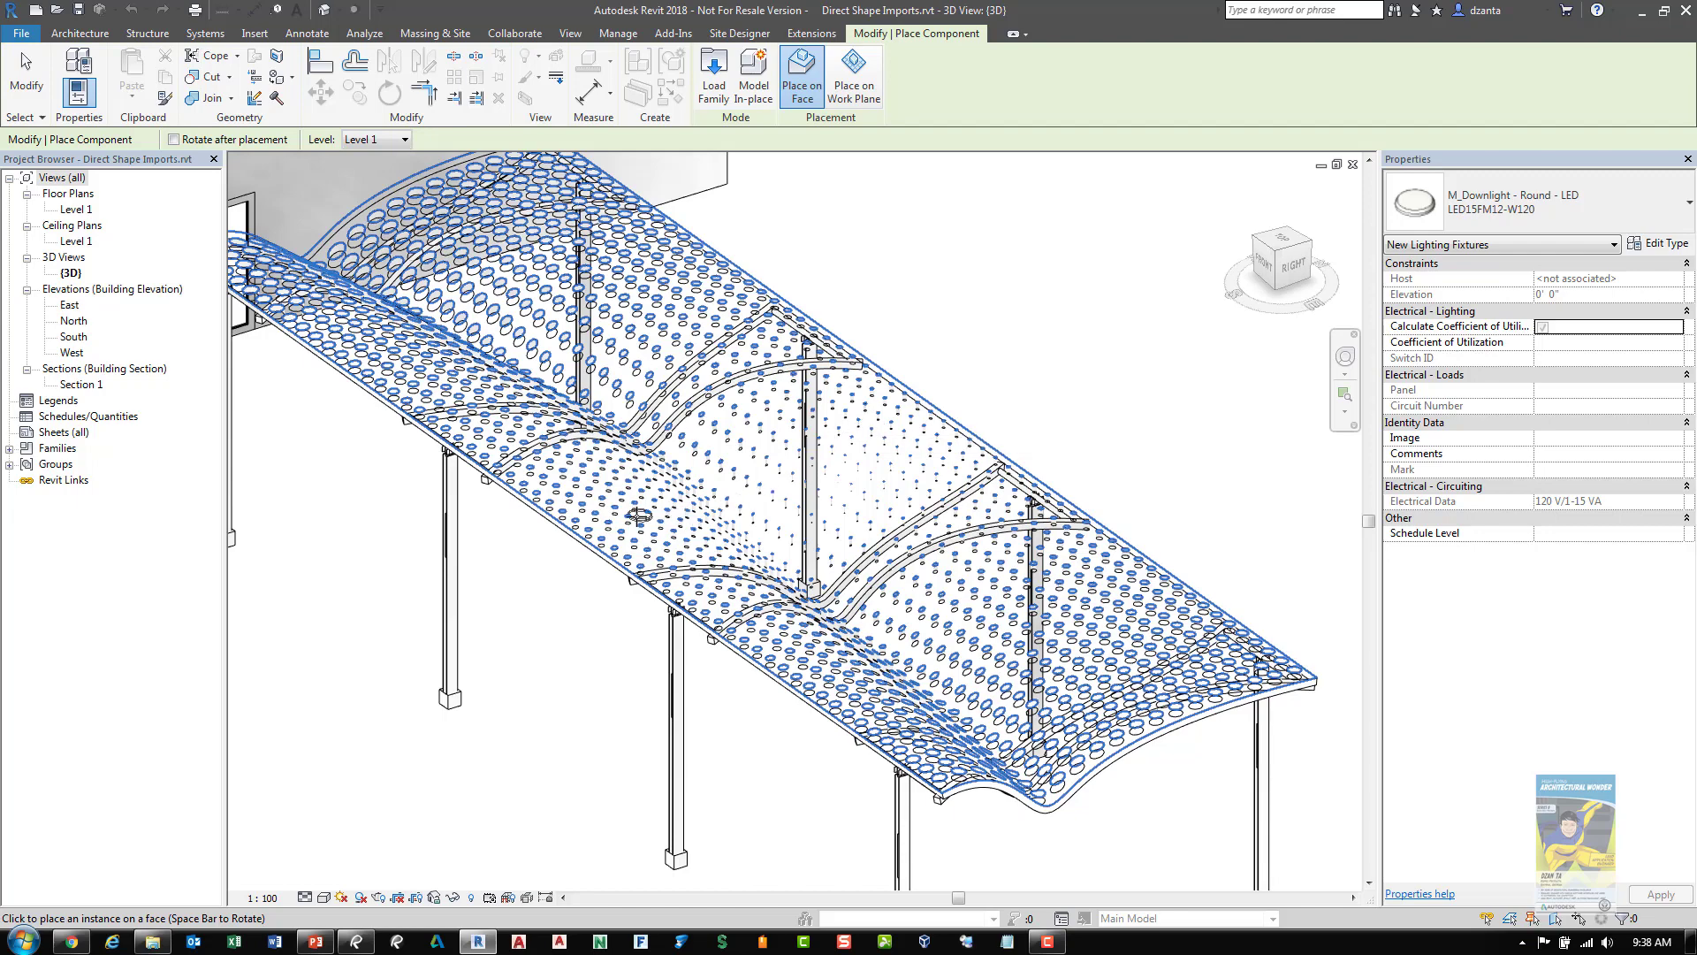
key(Escape)
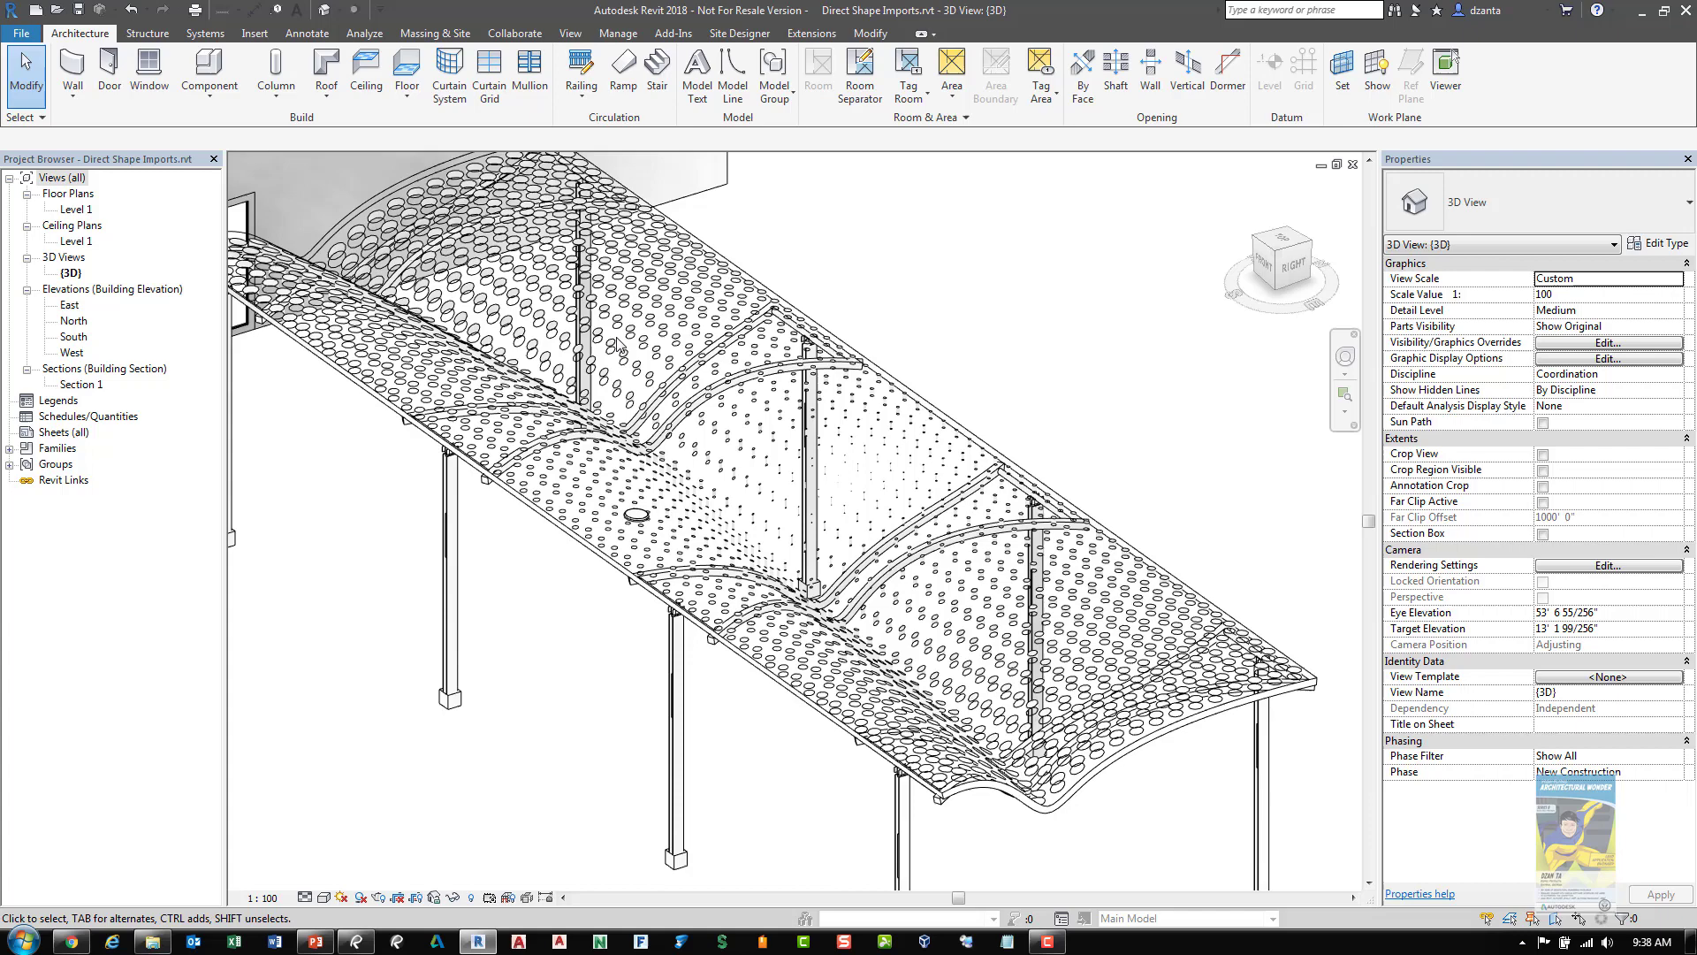
Add a 17' - 4 7/8" aligned dimension between two canopy column bases
click(295, 37)
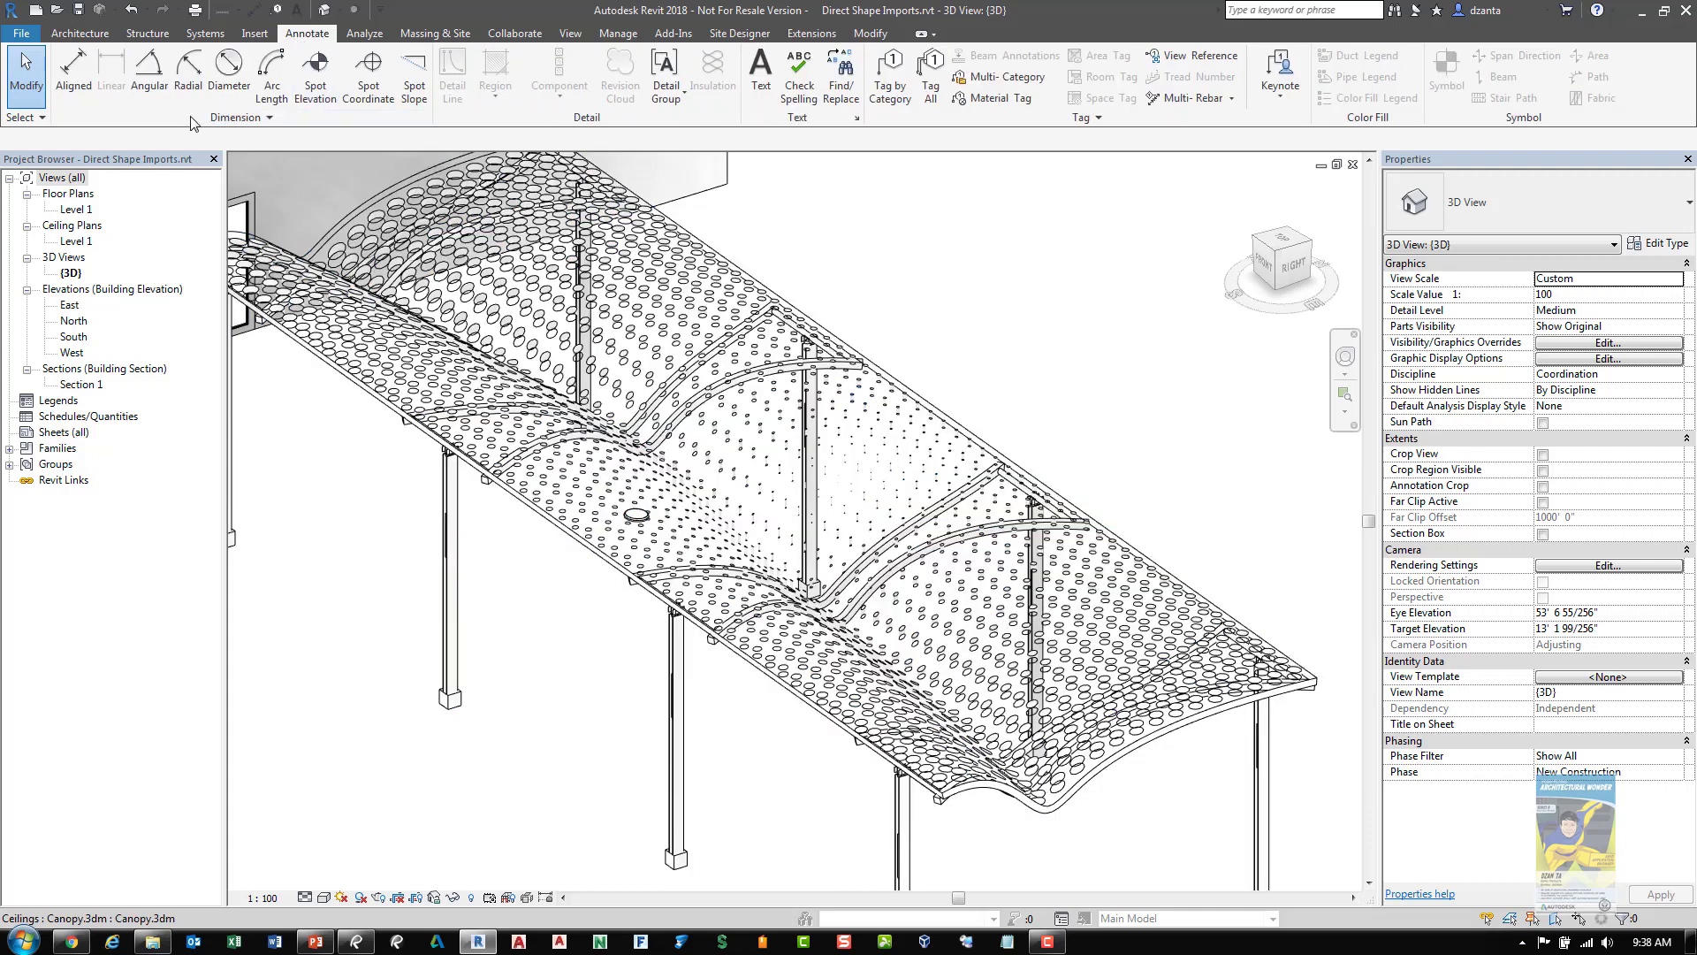
click(73, 71)
click(450, 701)
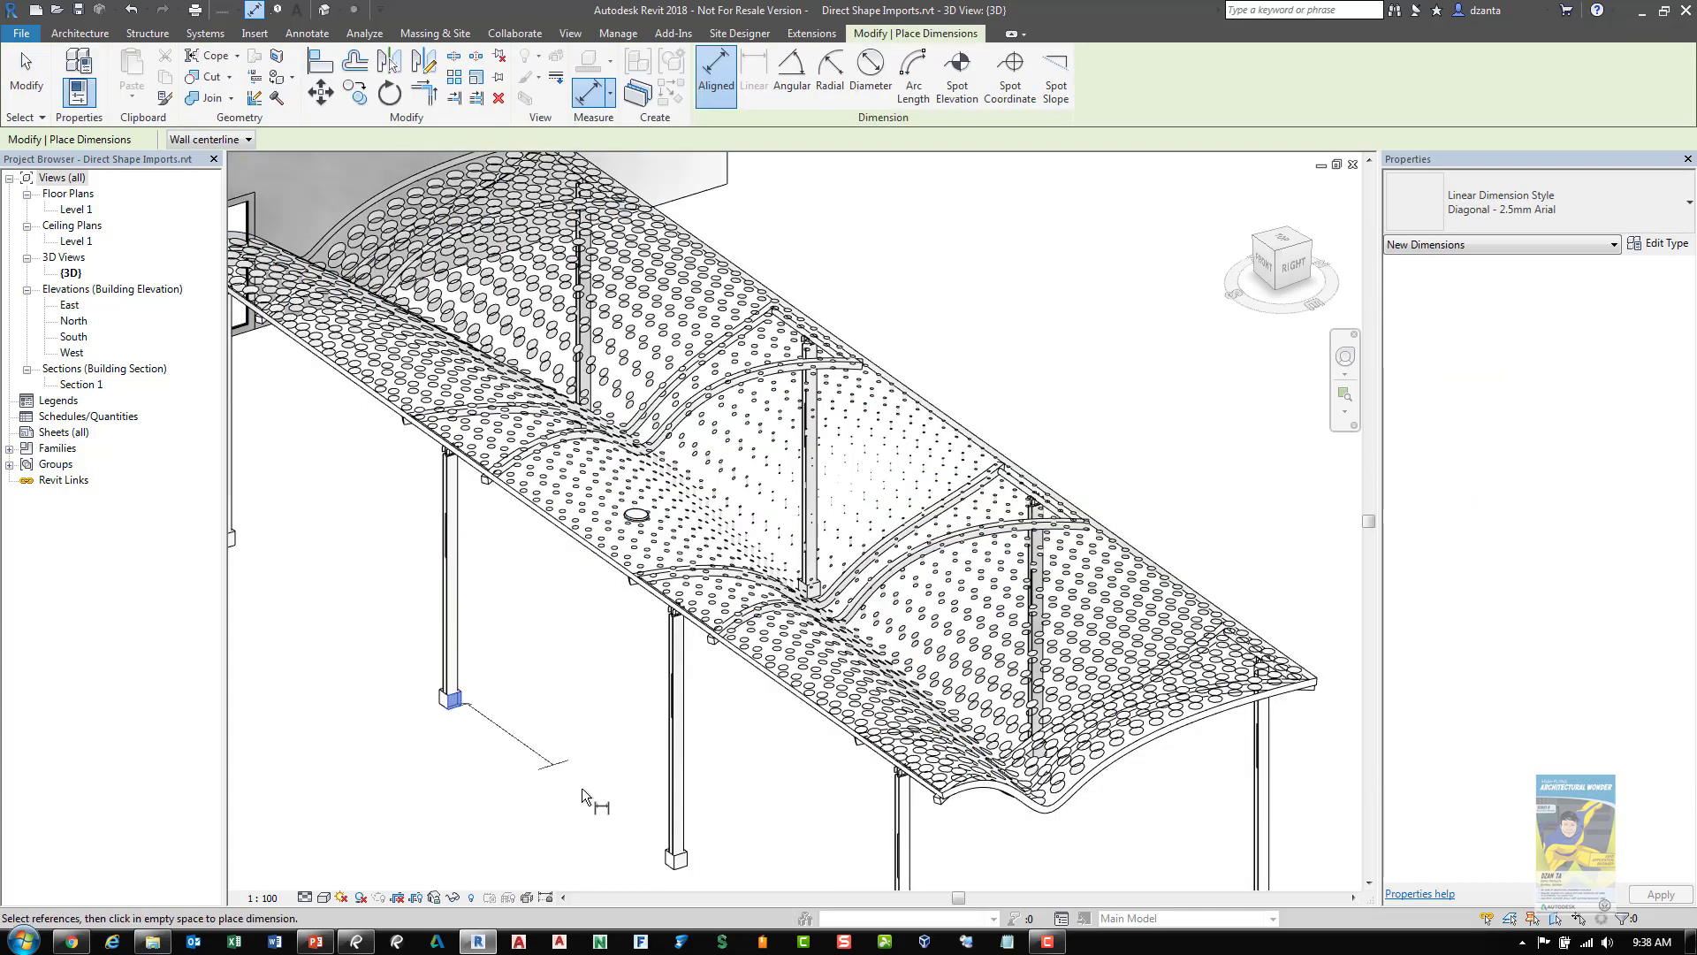
click(679, 864)
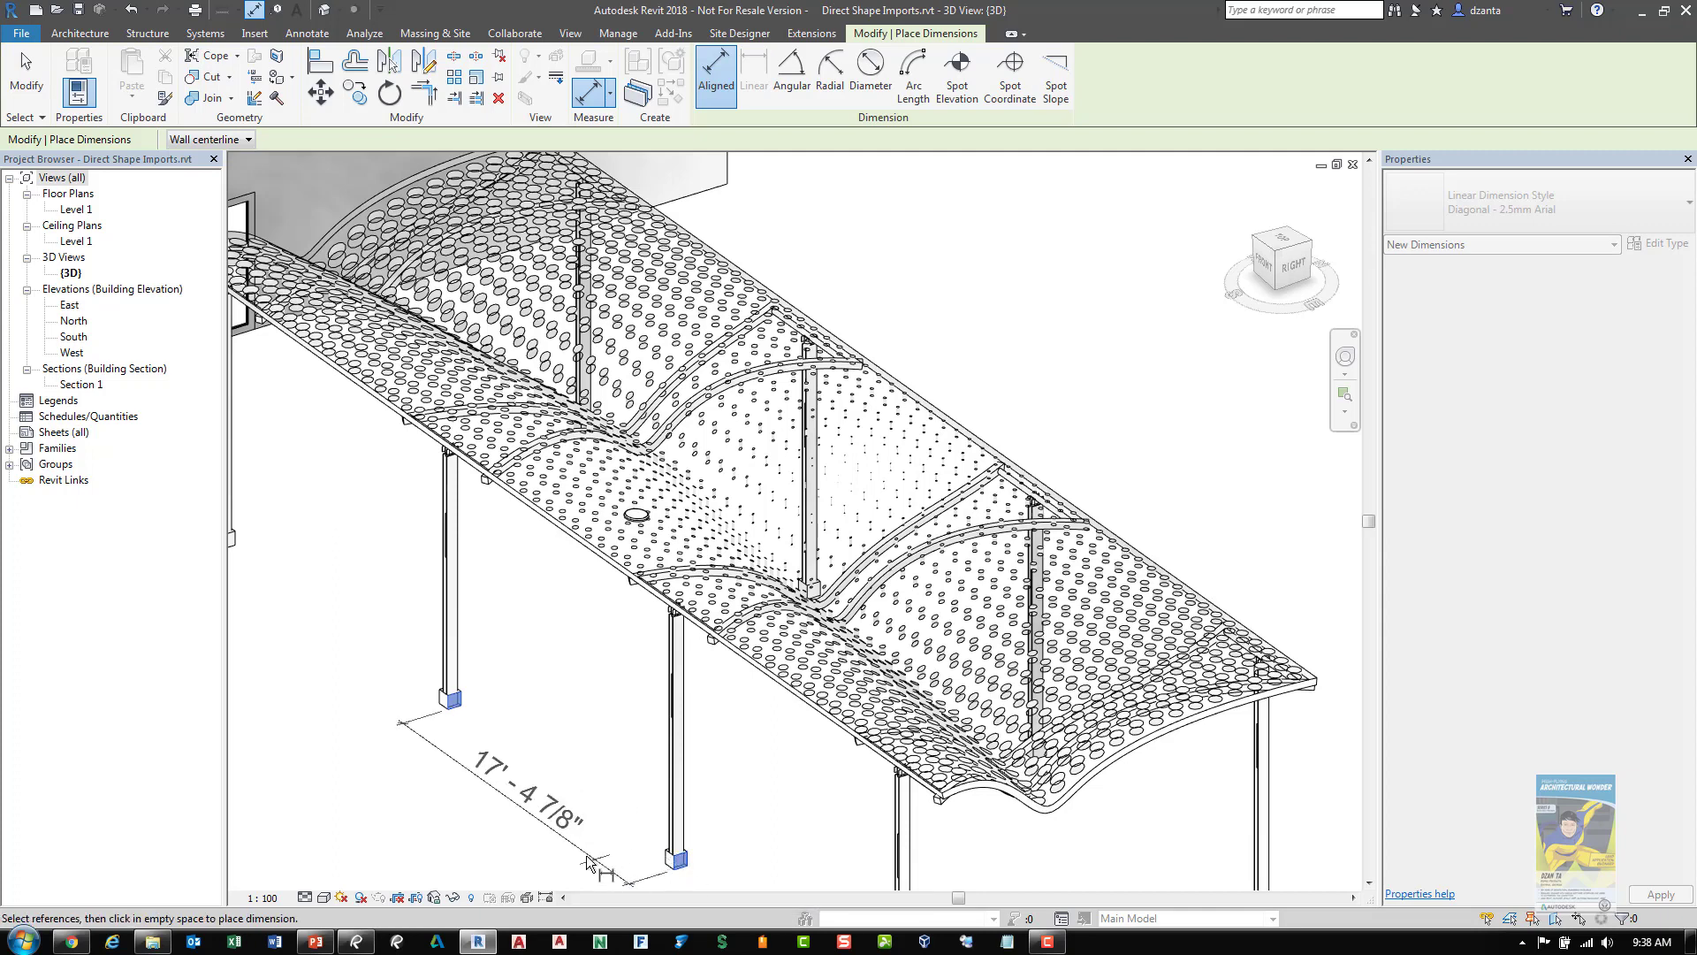
click(491, 789)
key(Escape)
key(Escape)
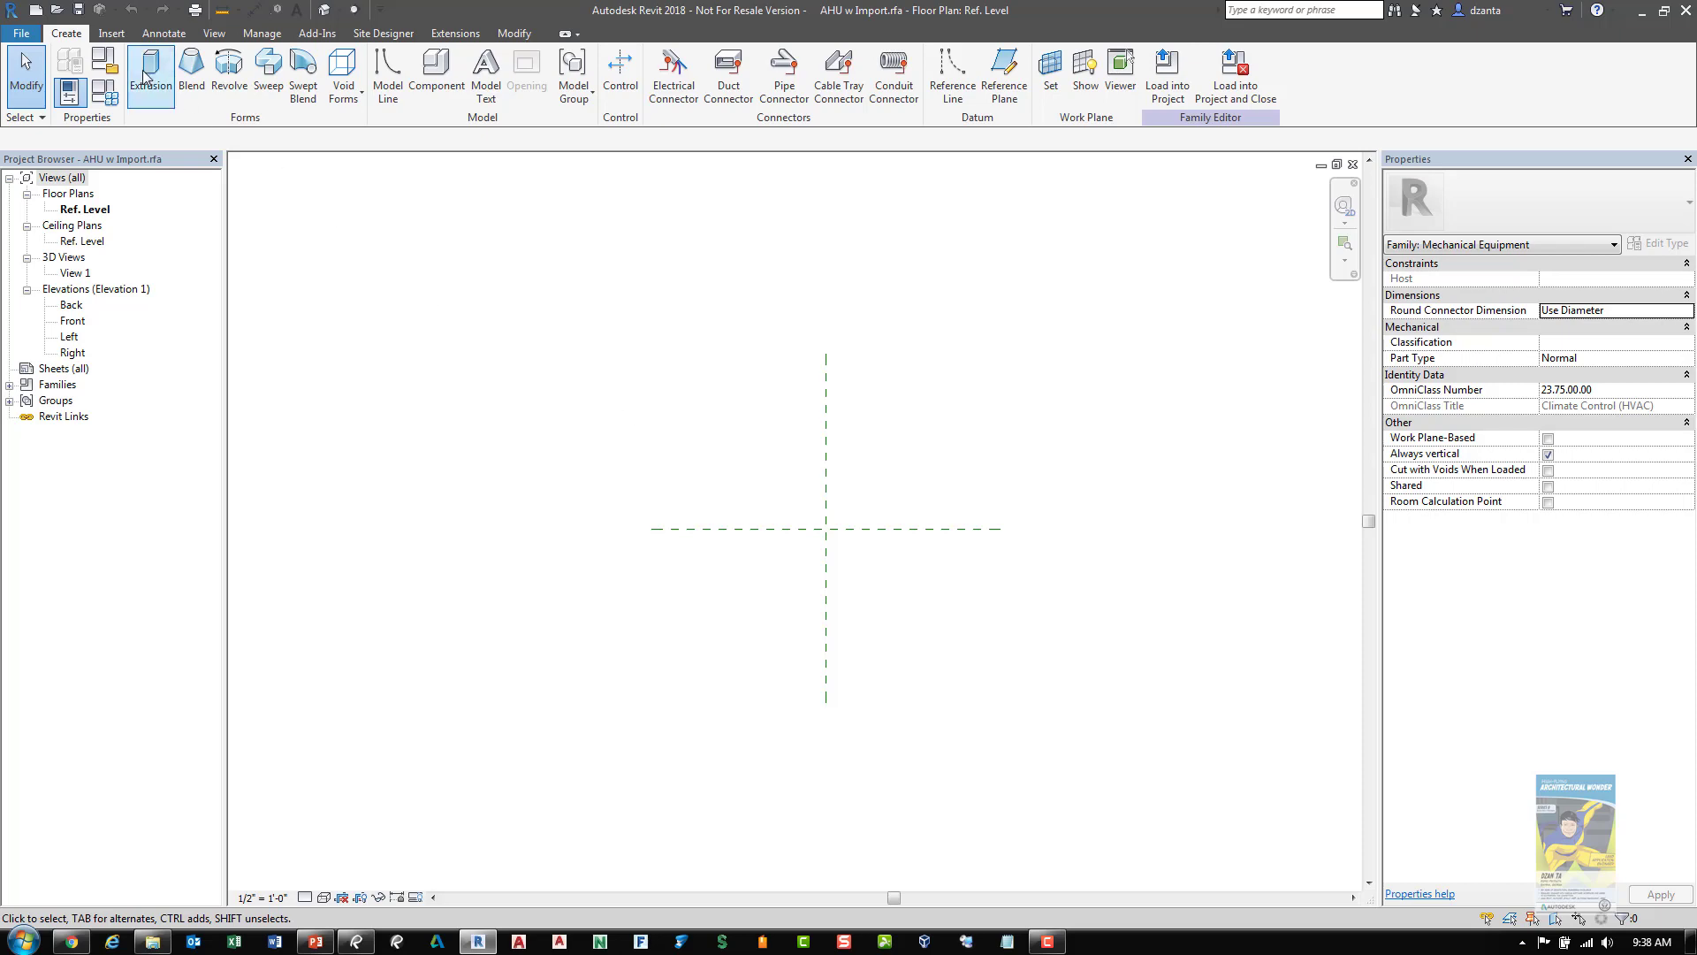
Import AHU.sat as an ACIS SAT file into the AHU family
click(111, 33)
click(367, 89)
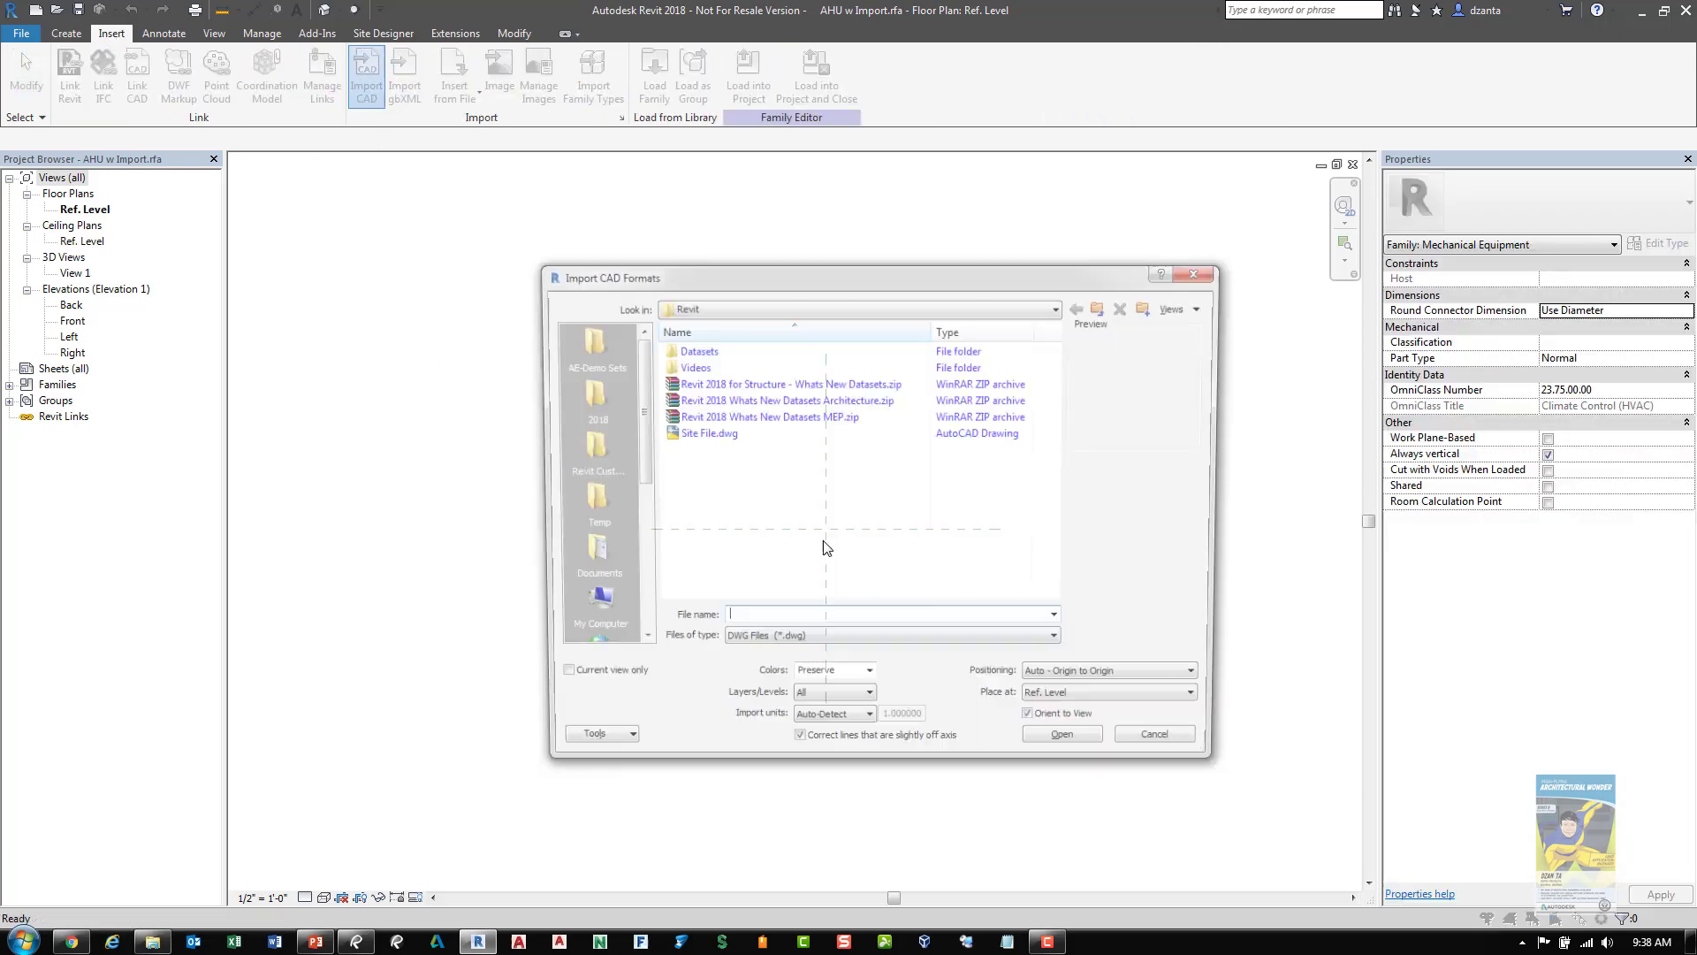
click(795, 655)
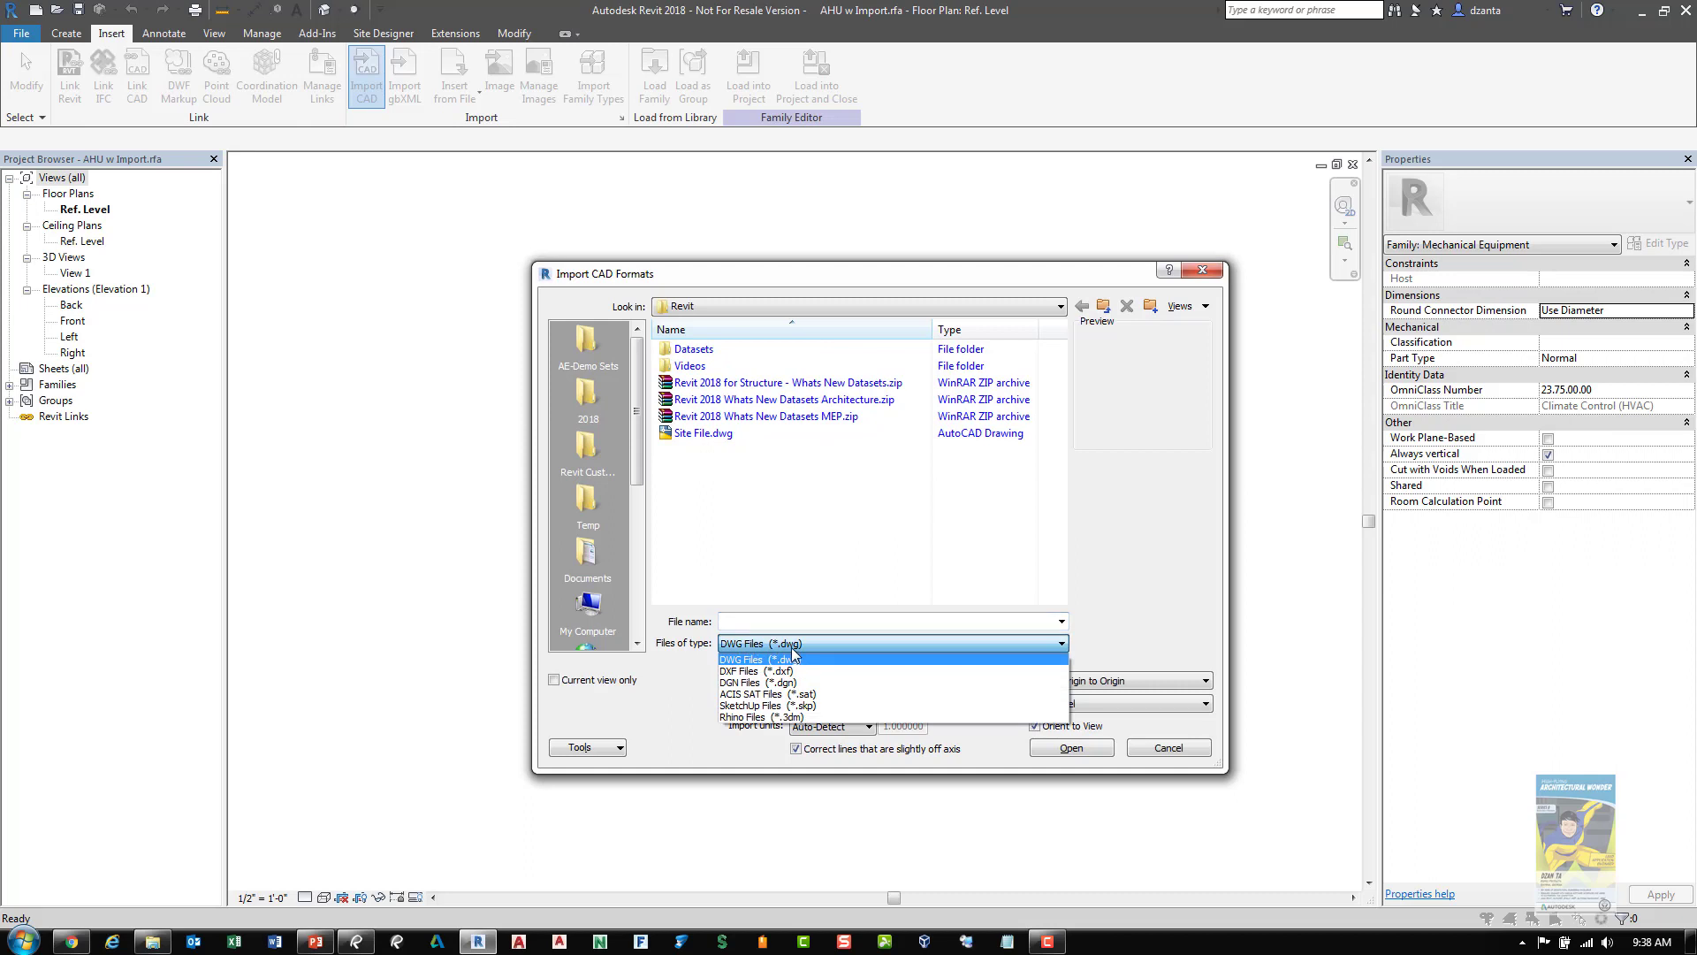
click(801, 695)
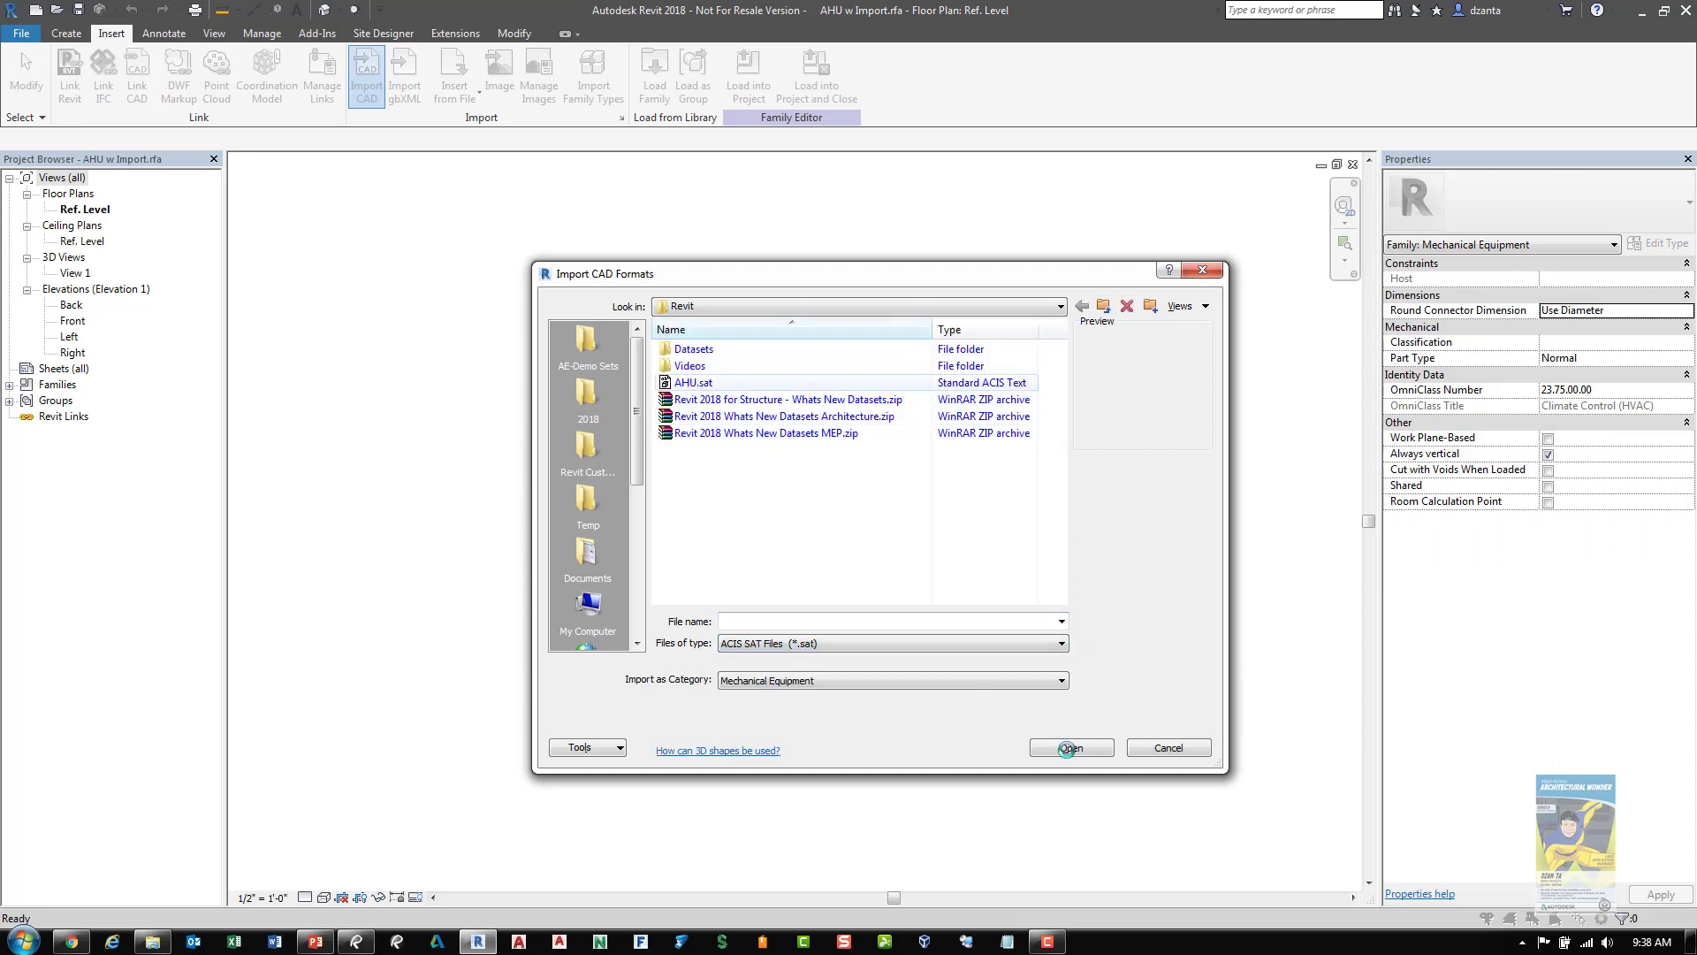
click(1067, 749)
click(1067, 748)
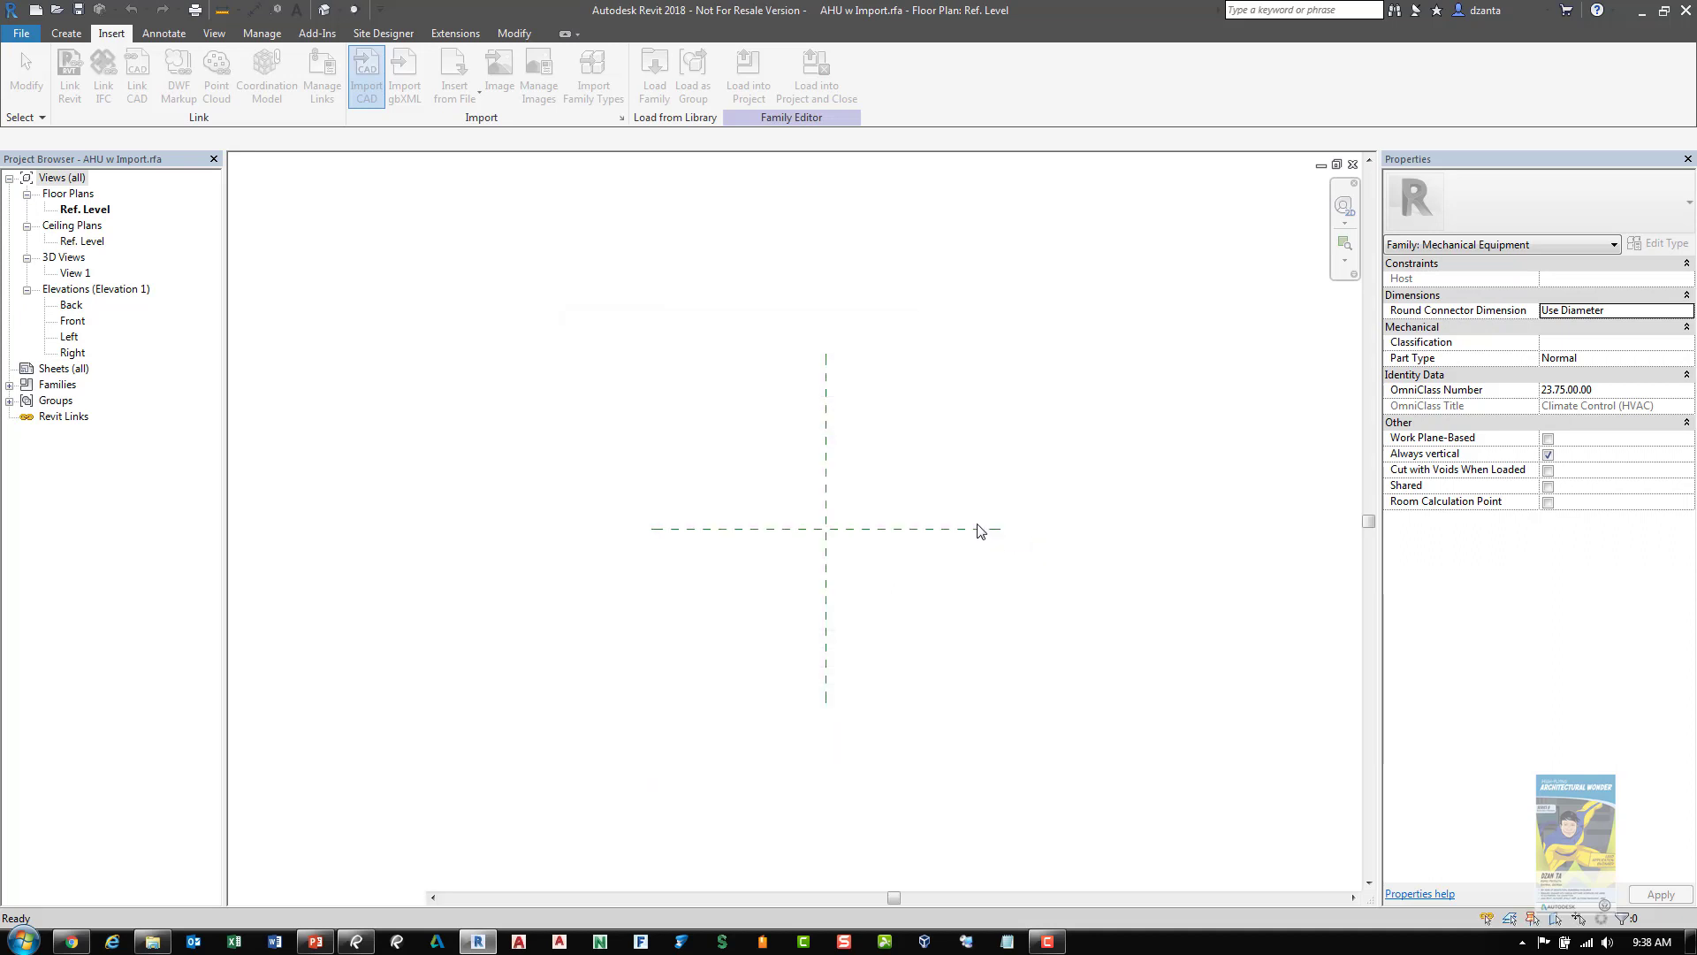
scroll(911, 457, up, 2)
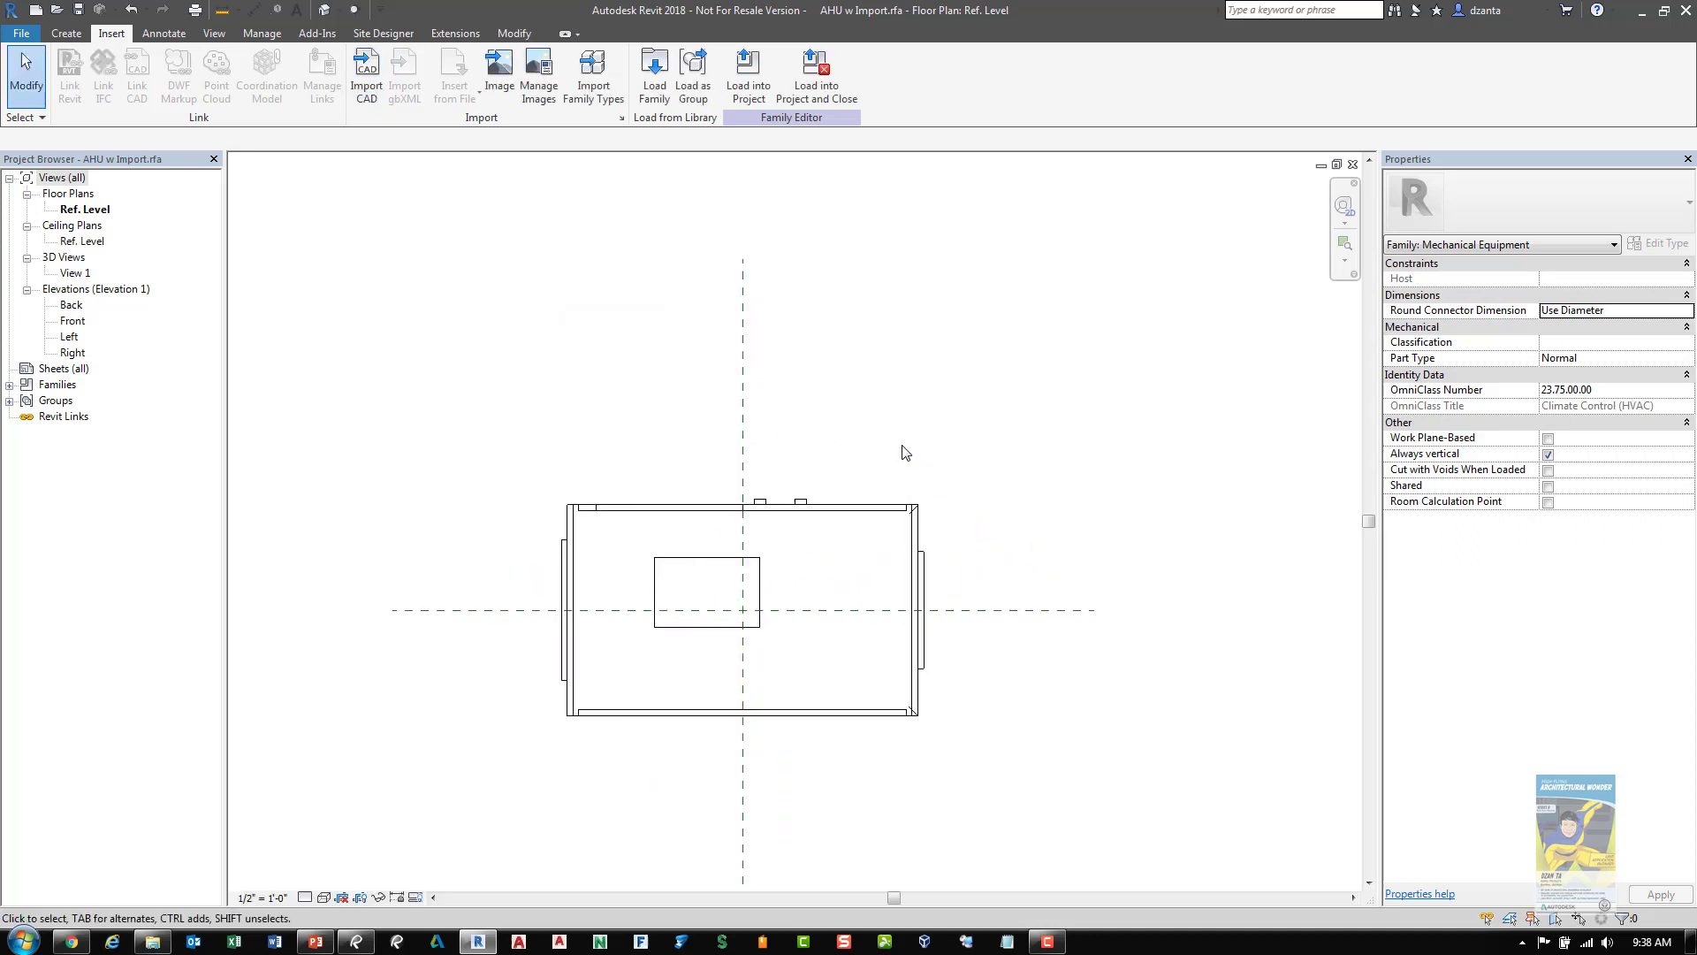
click(66, 33)
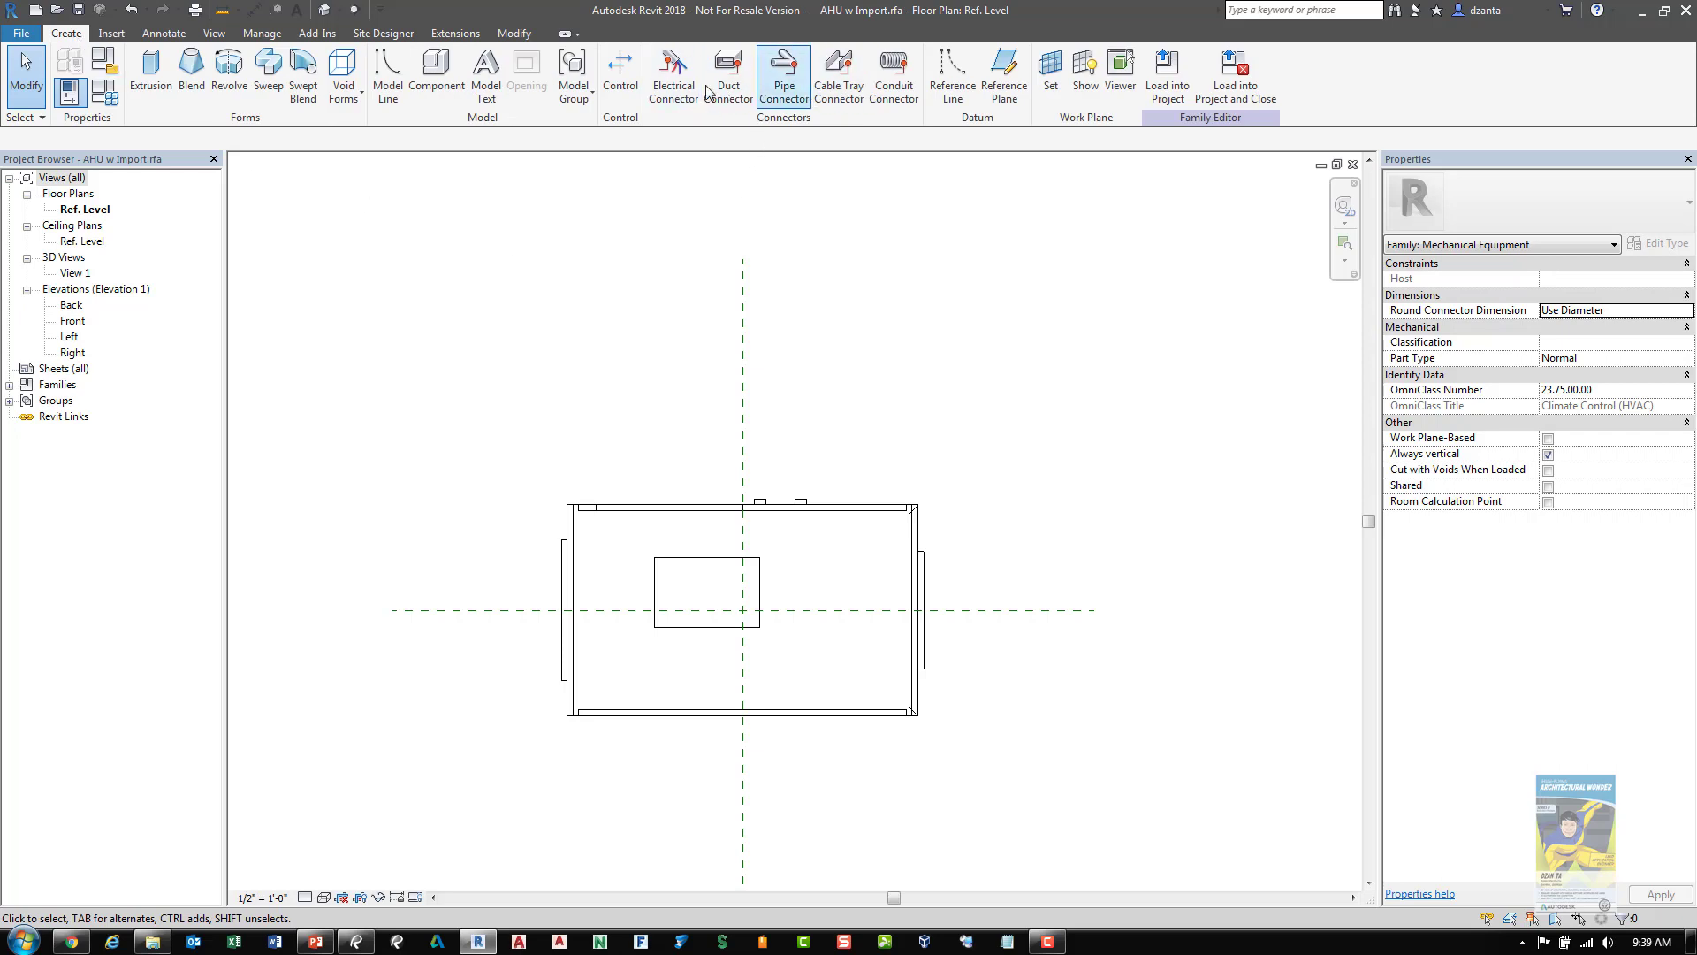
Show the family's default 3D view shaded with edges and place duct connectors on the side and top pads
click(324, 10)
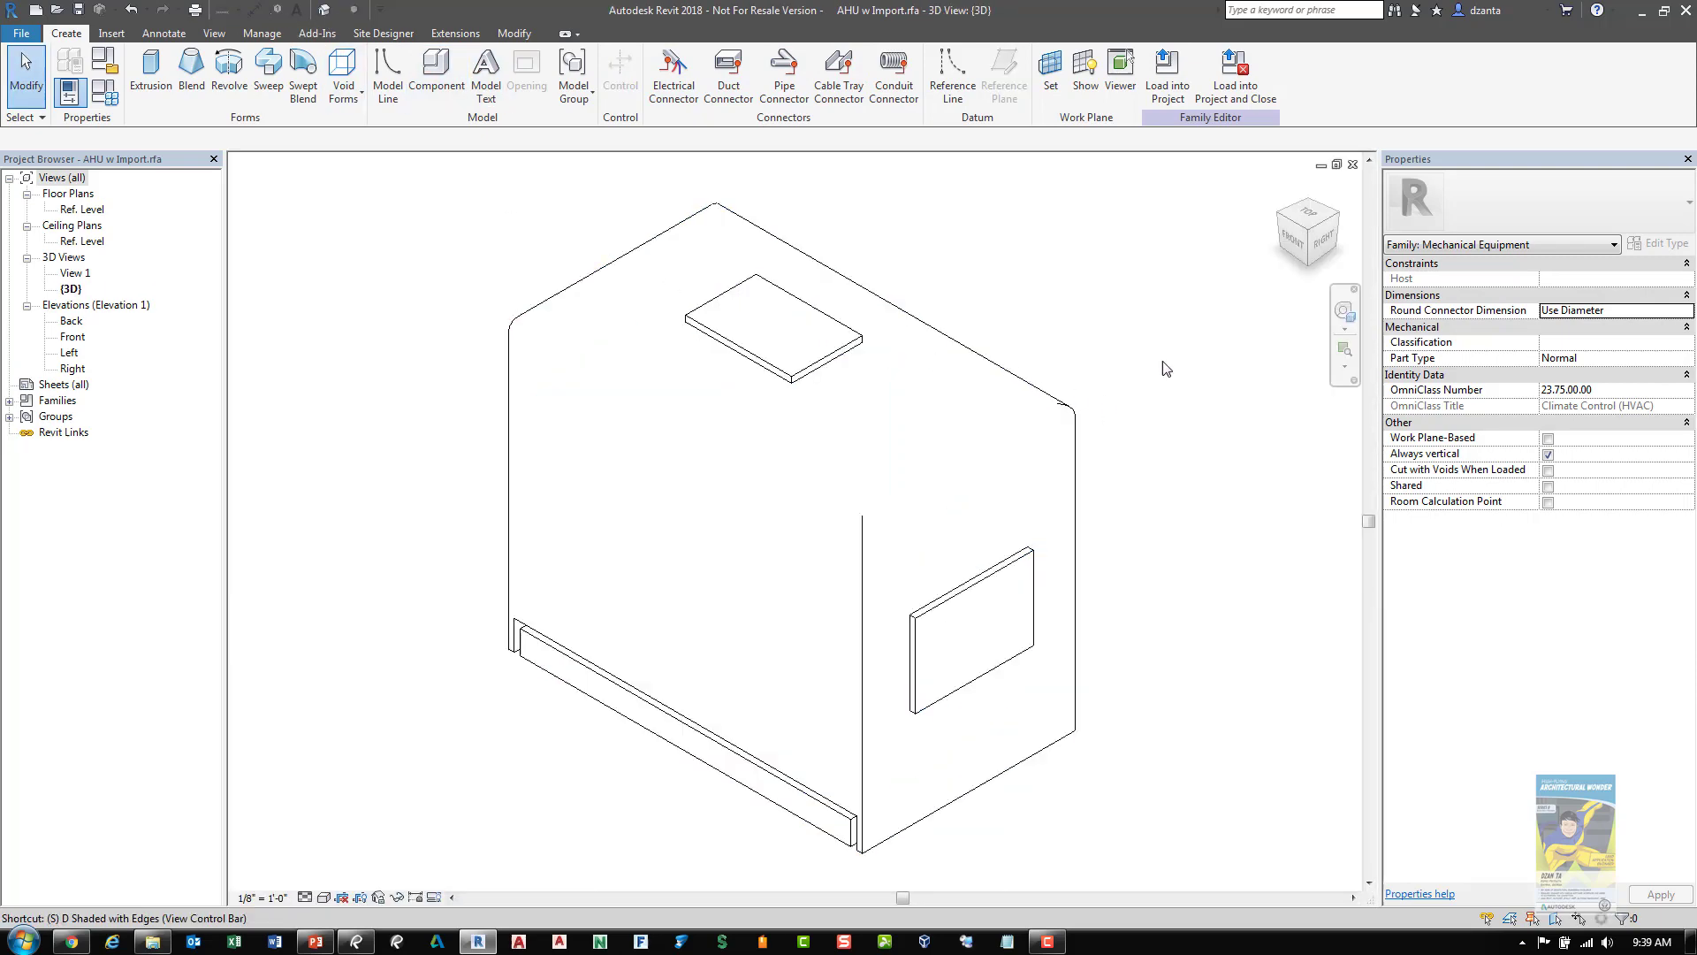
key(d)
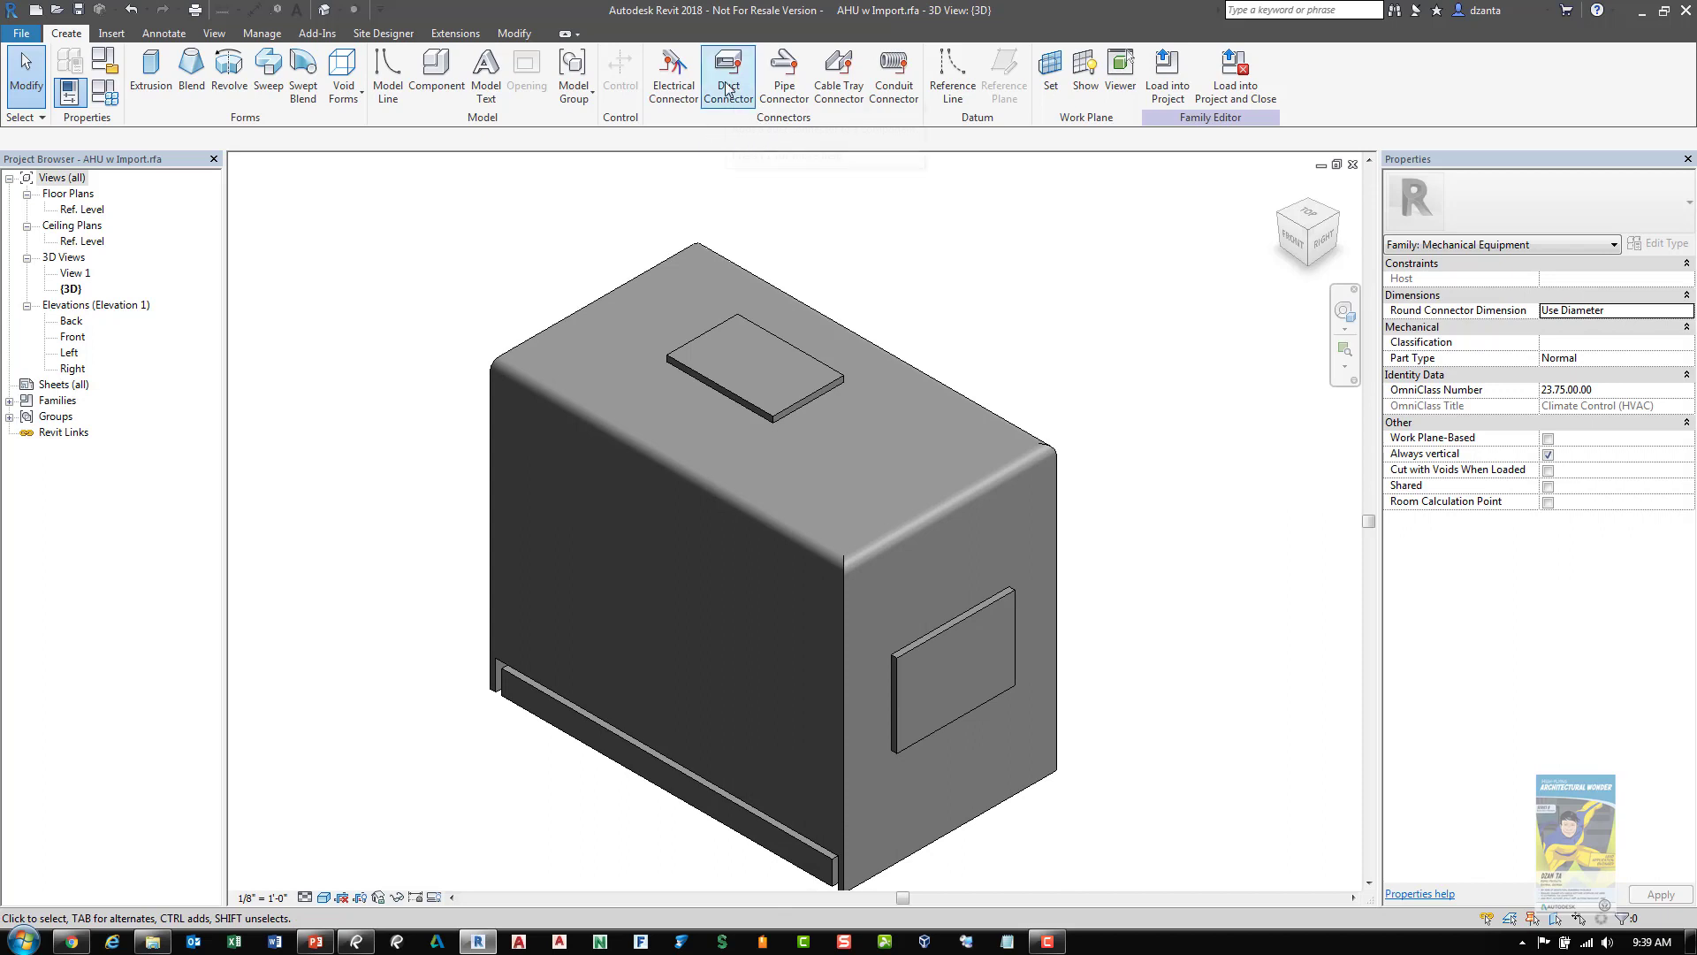
click(728, 88)
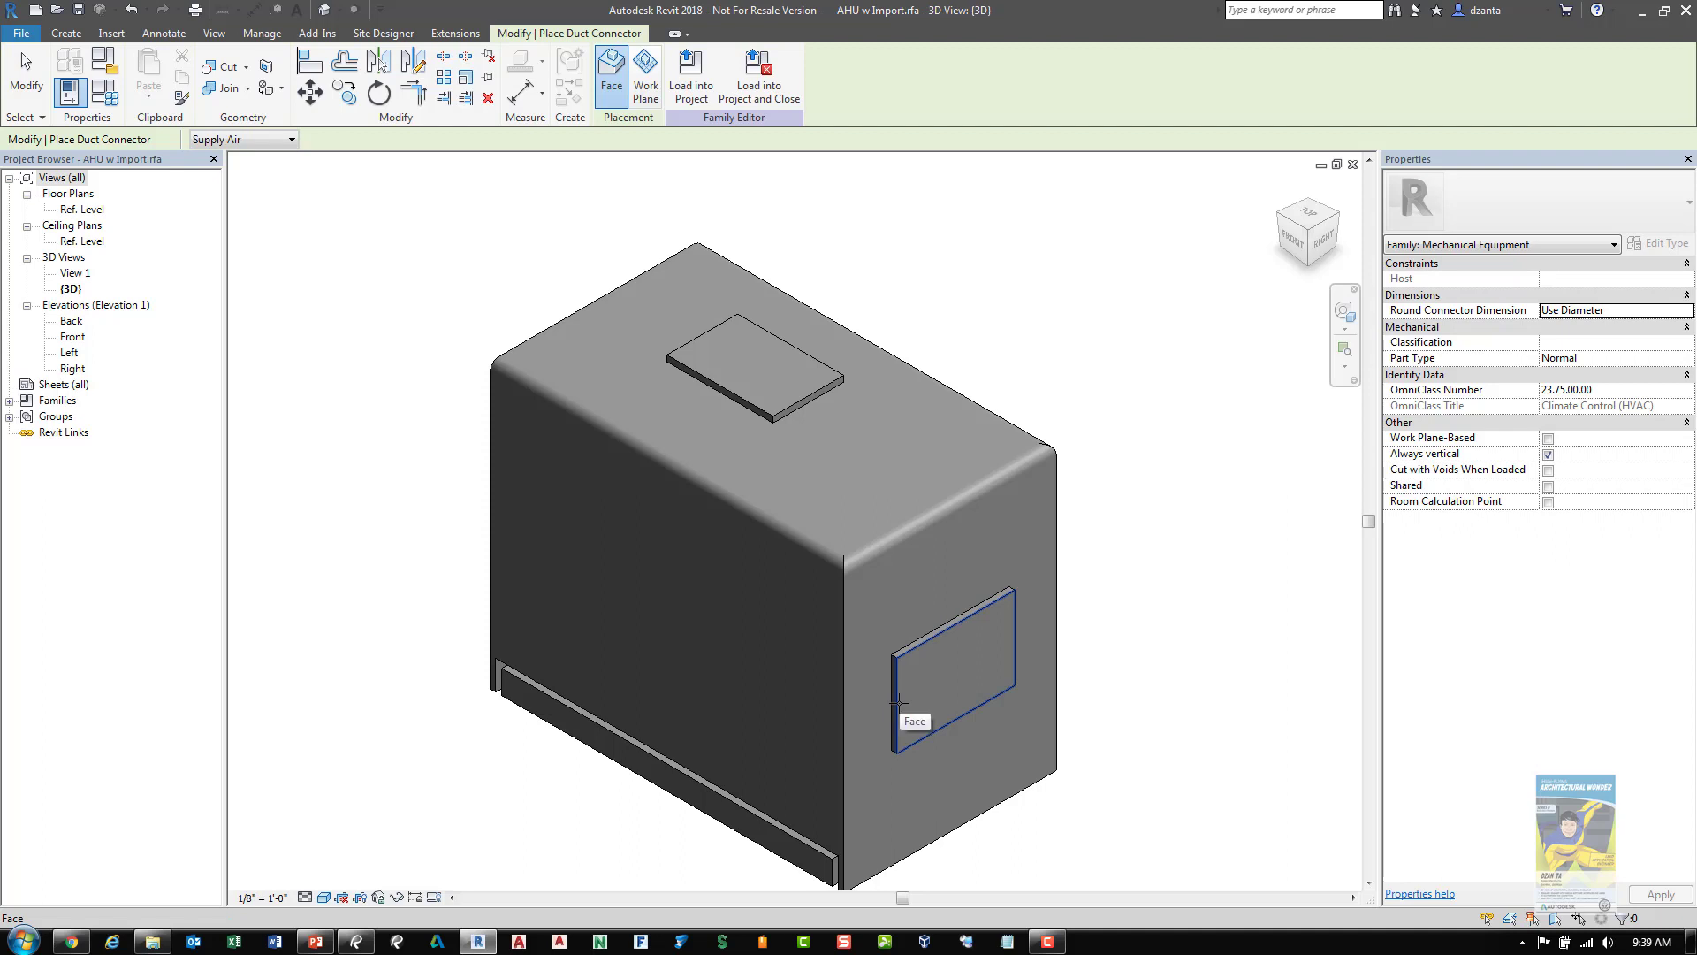
click(935, 716)
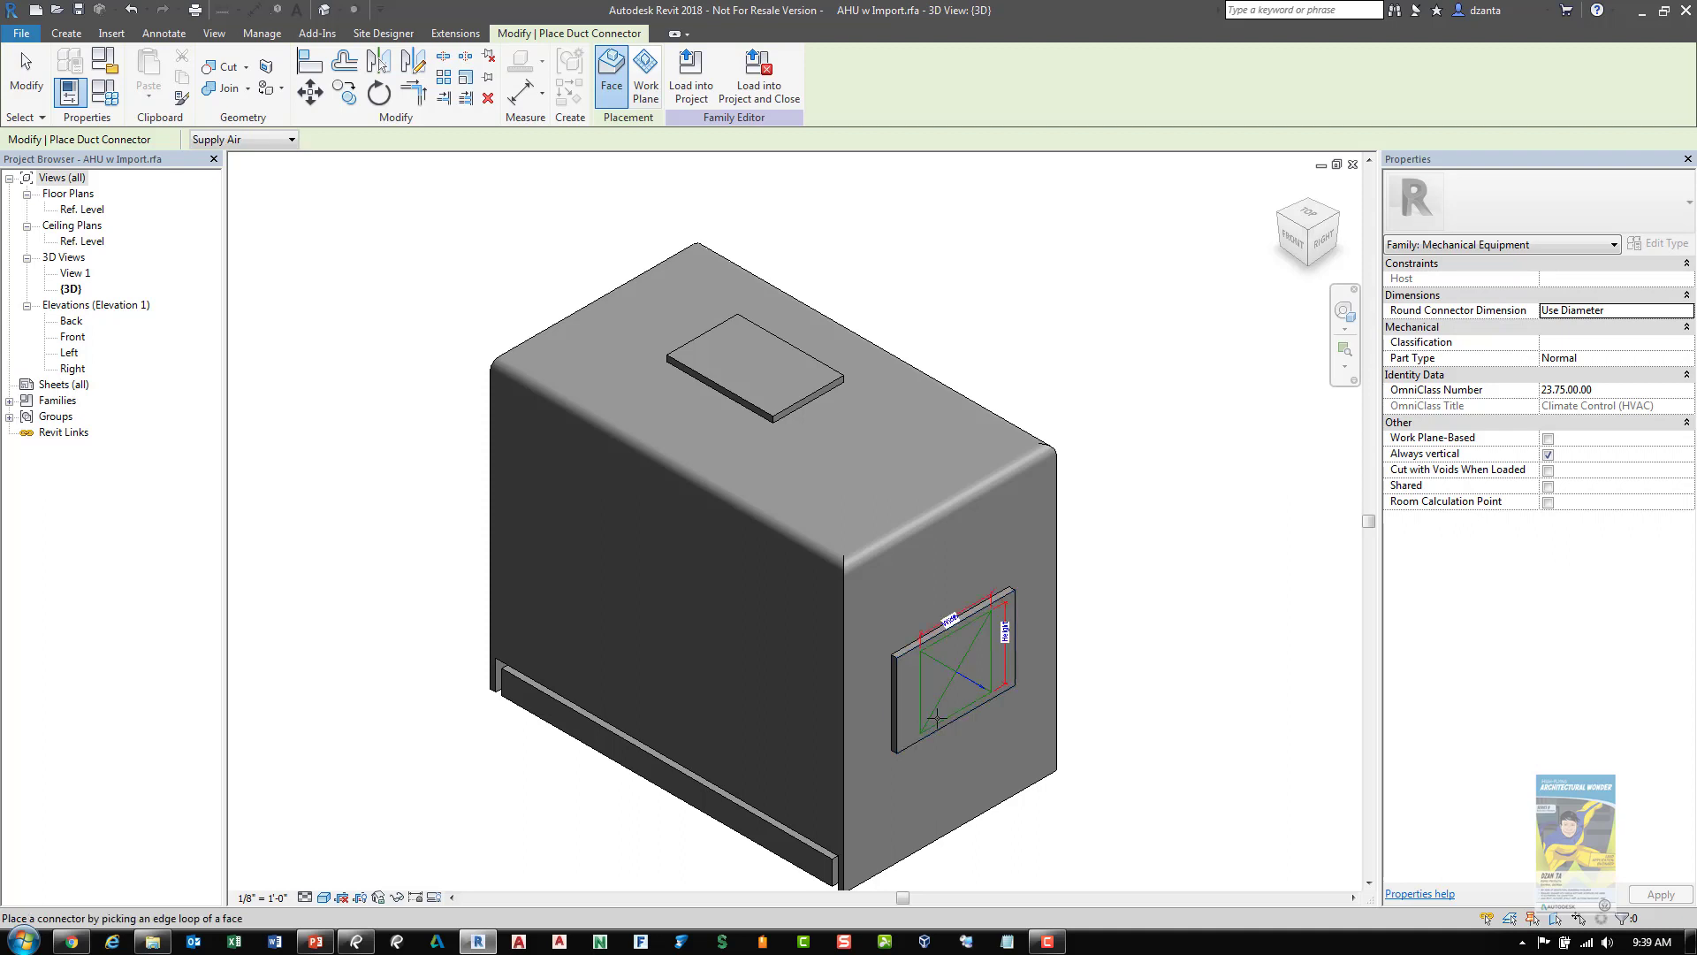
click(784, 406)
click(27, 75)
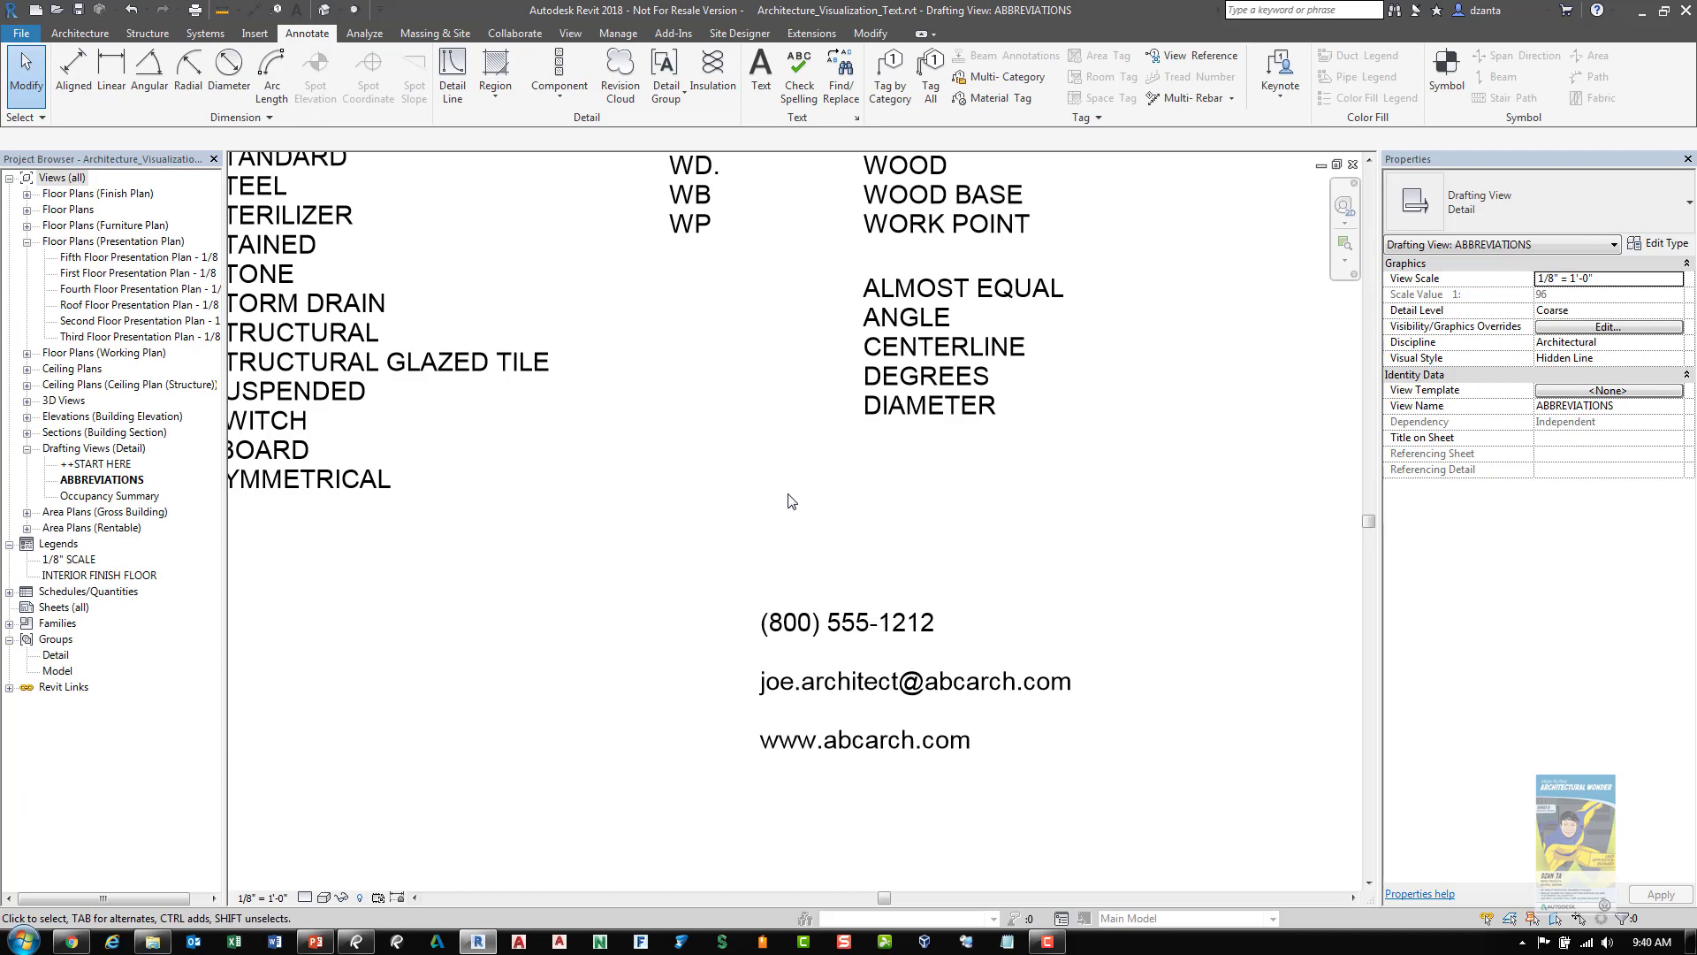
Insert the almost-equal, angle and centerline symbols beside ALMOST EQUAL, ANGLE and CENTERLINE in the abbreviations note
click(901, 314)
click(866, 297)
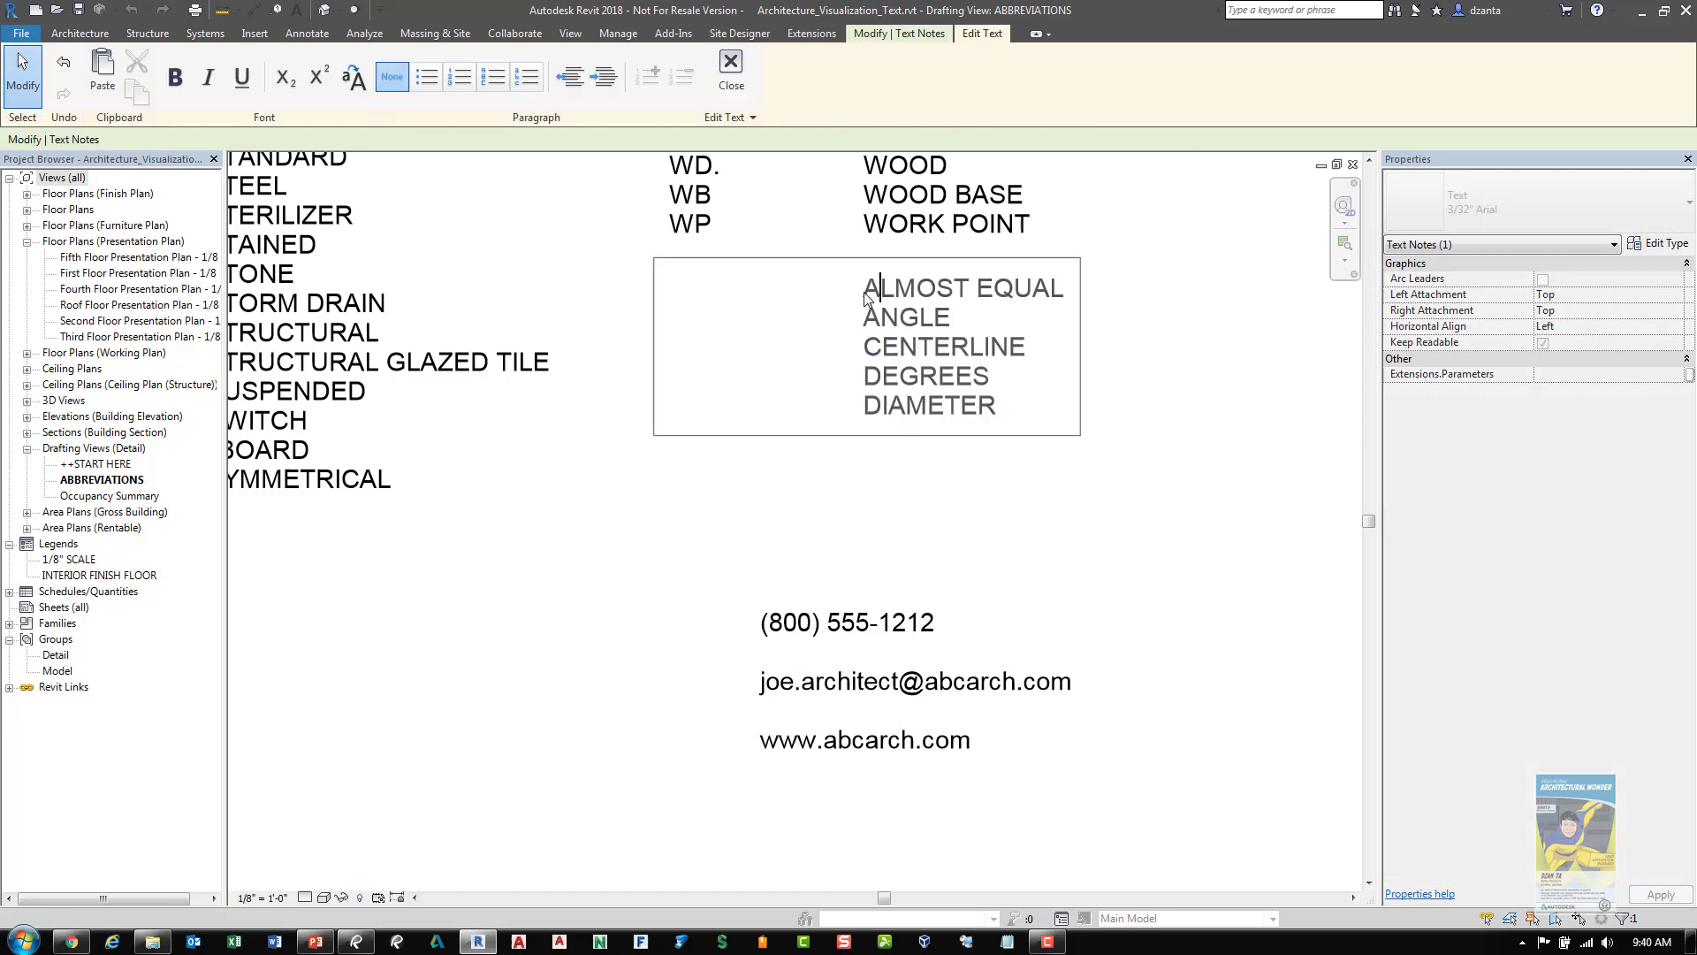
right_click(788, 292)
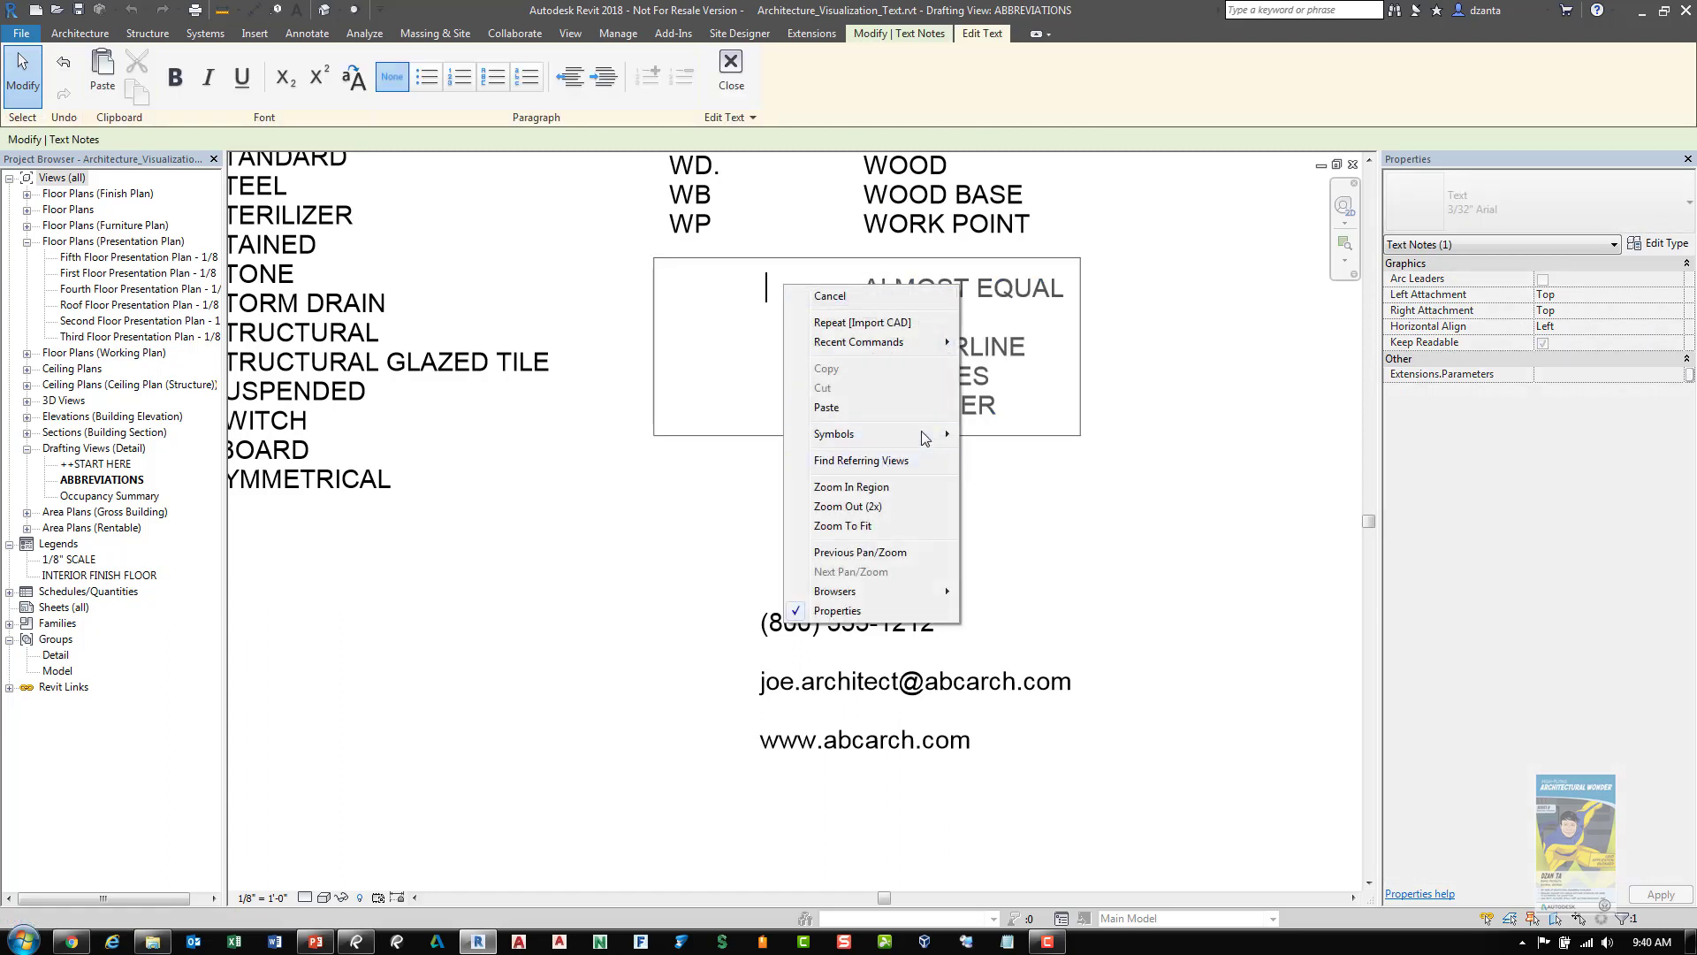
mouse_move(924, 434)
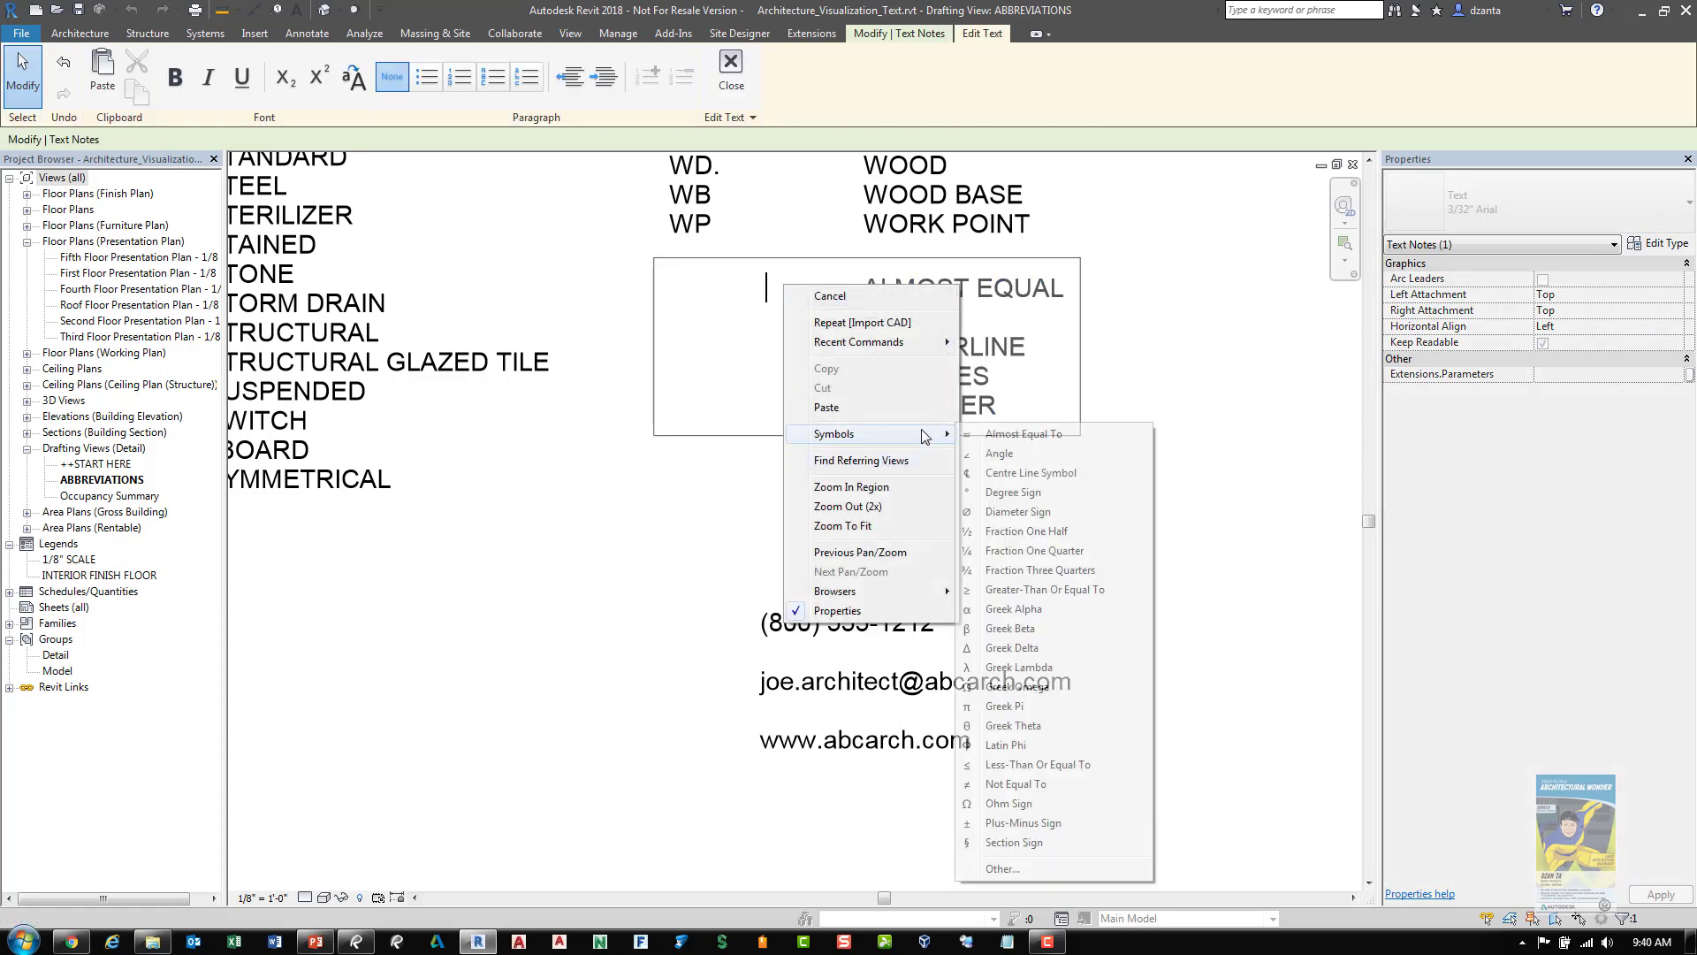
click(1016, 445)
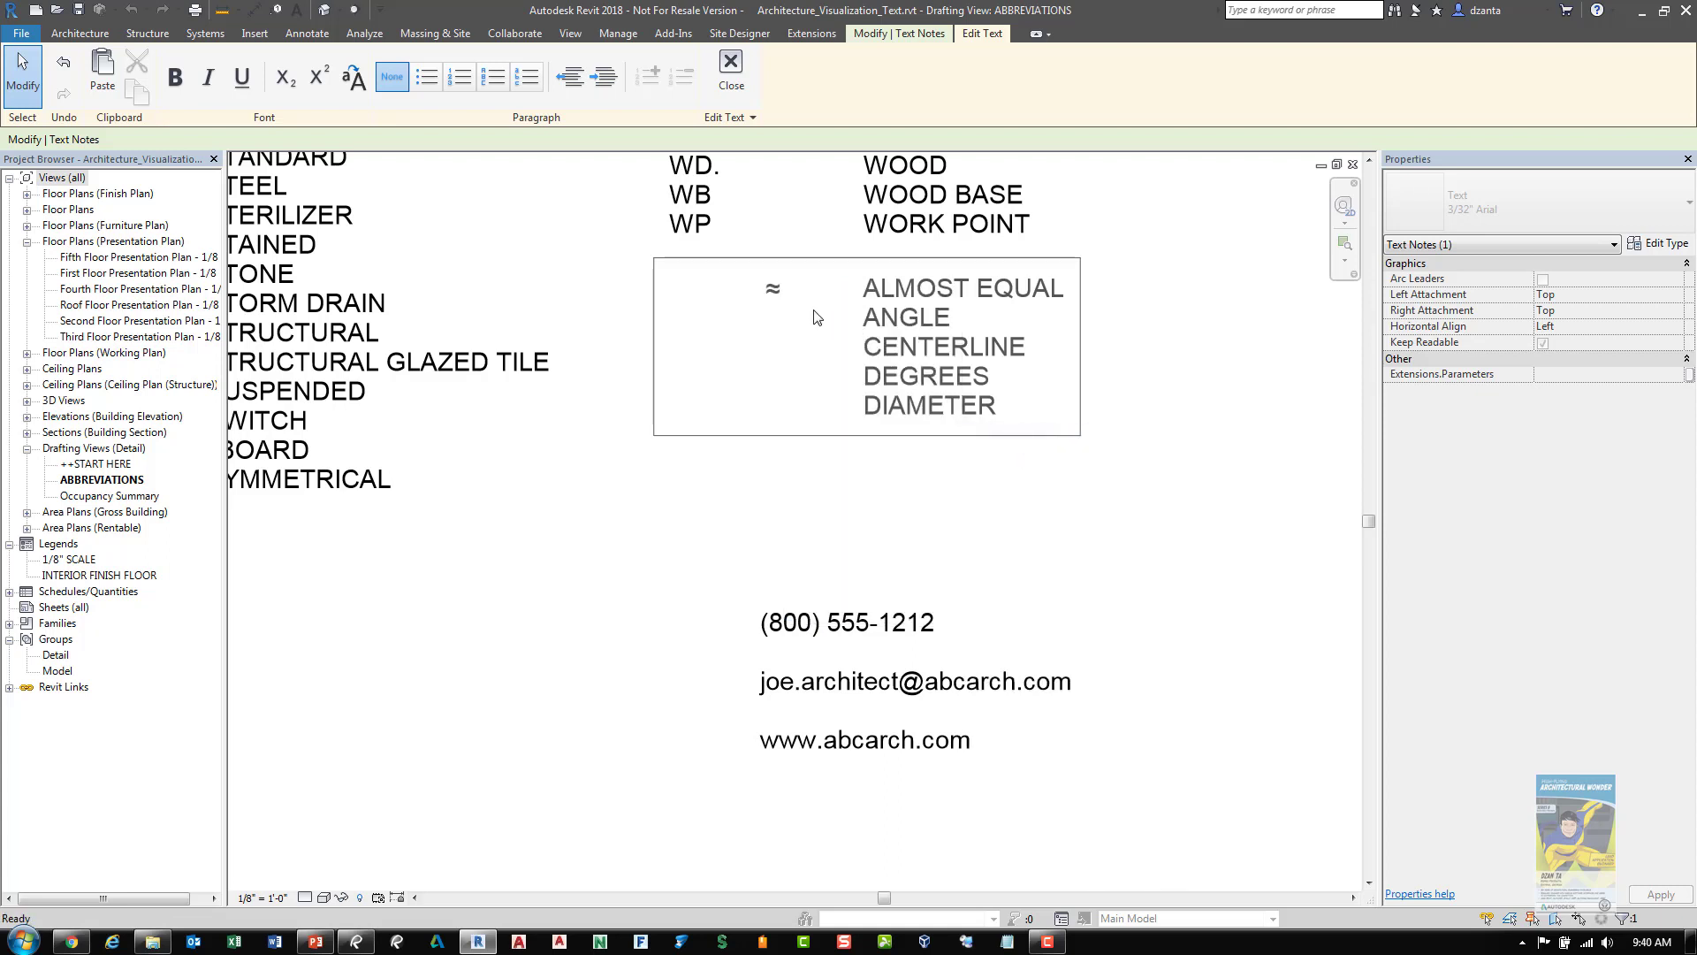
right_click(782, 323)
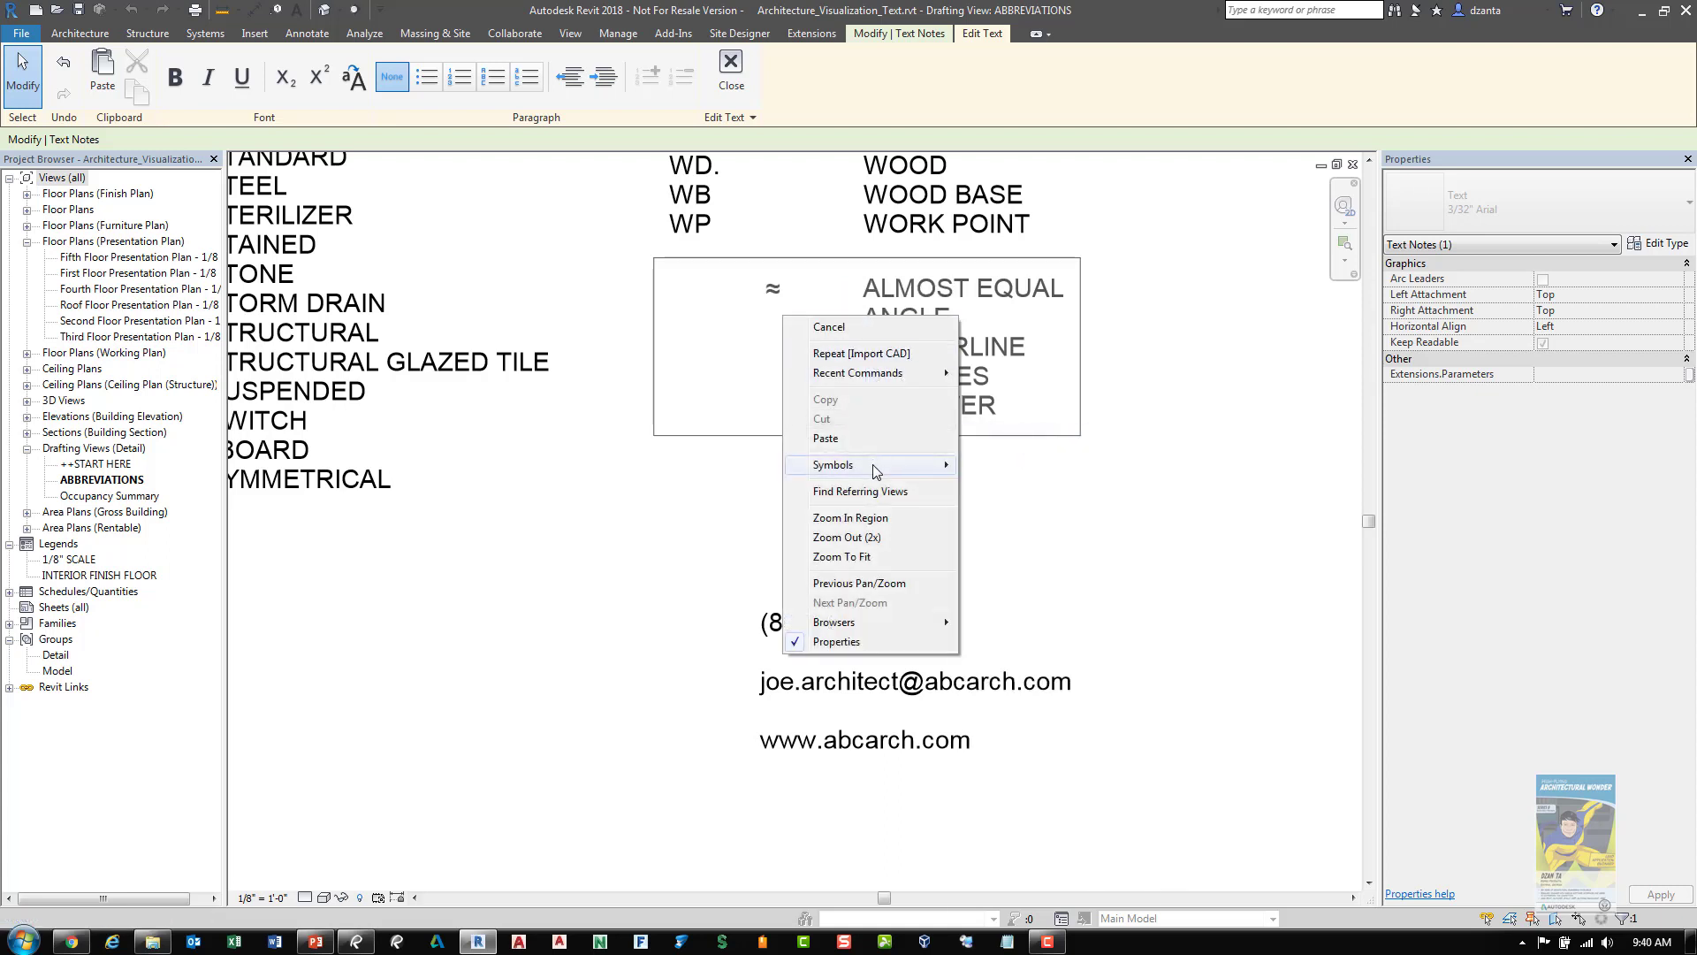
mouse_move(928, 464)
click(1014, 485)
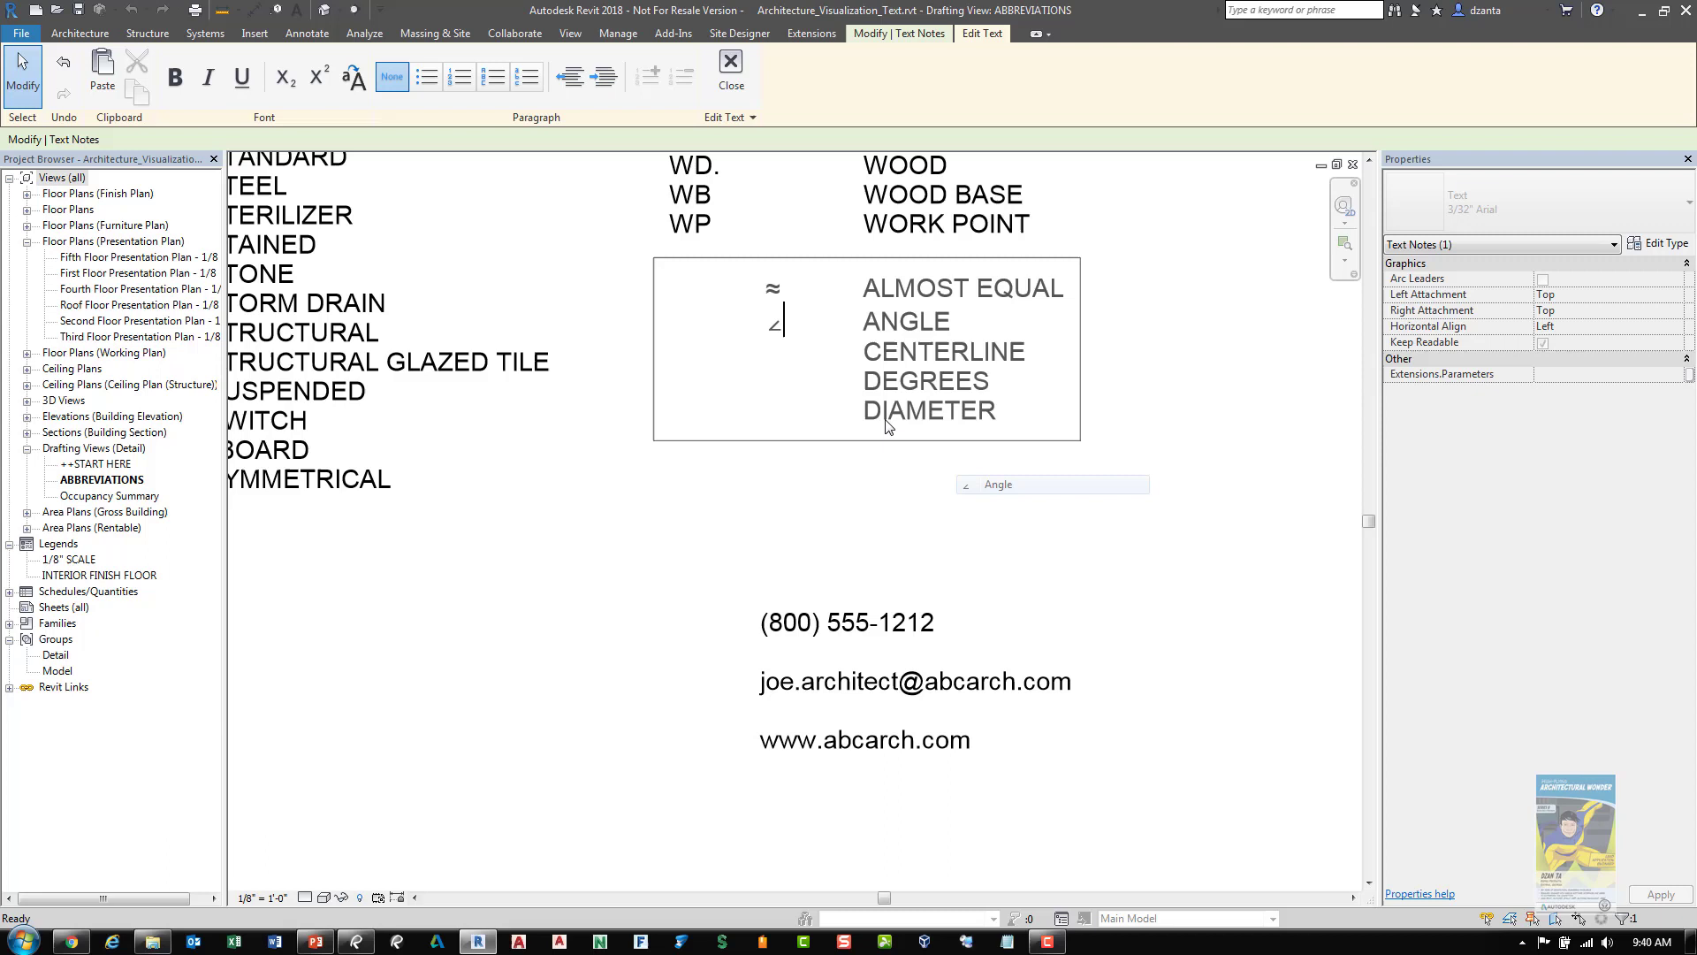
right_click(790, 358)
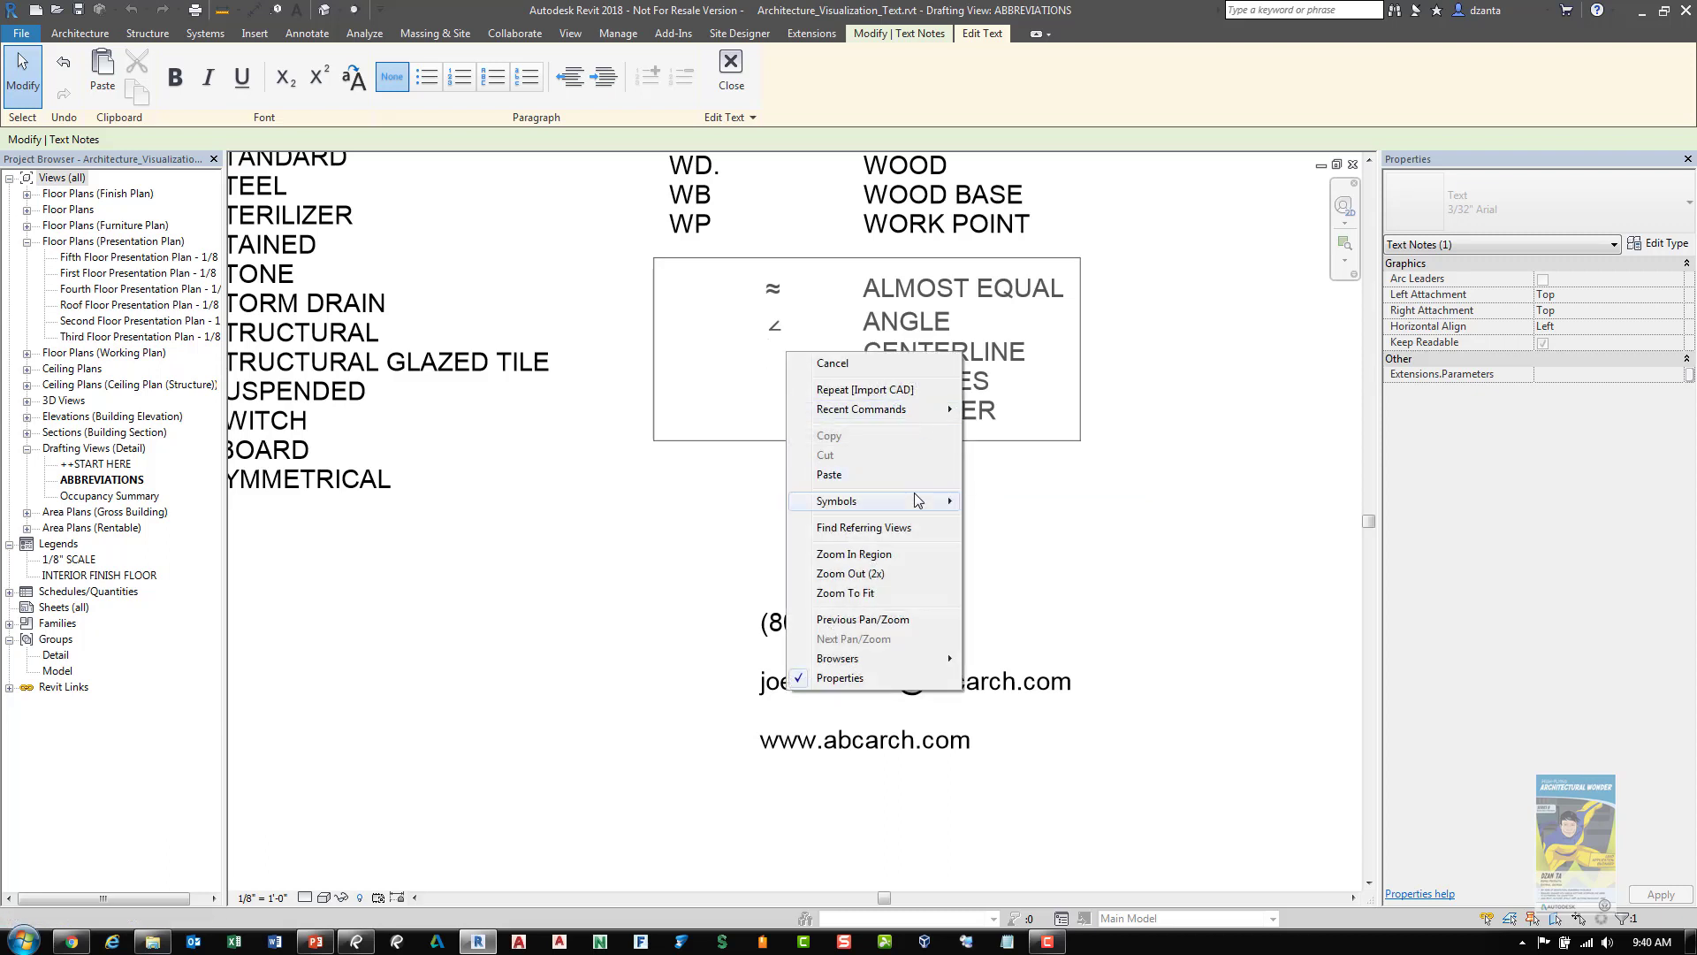
mouse_move(922, 506)
click(1041, 540)
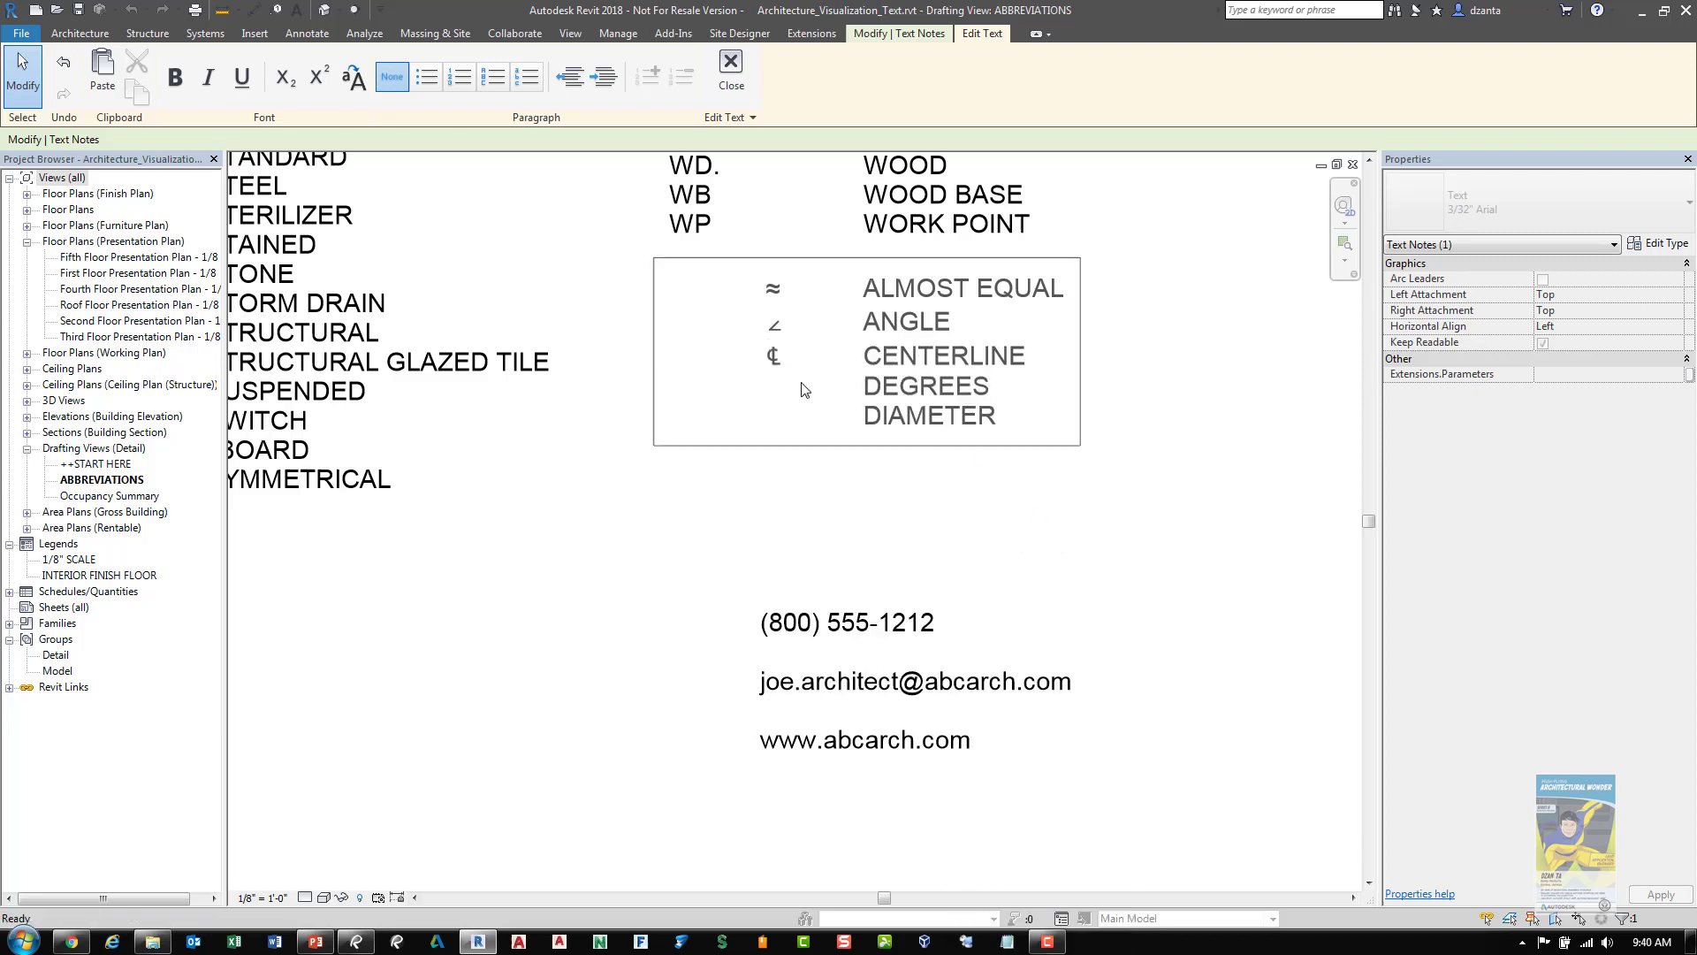
Insert the degree sign before DEGREES and the diameter sign before DIAMETER, then finish editing
right_click(782, 394)
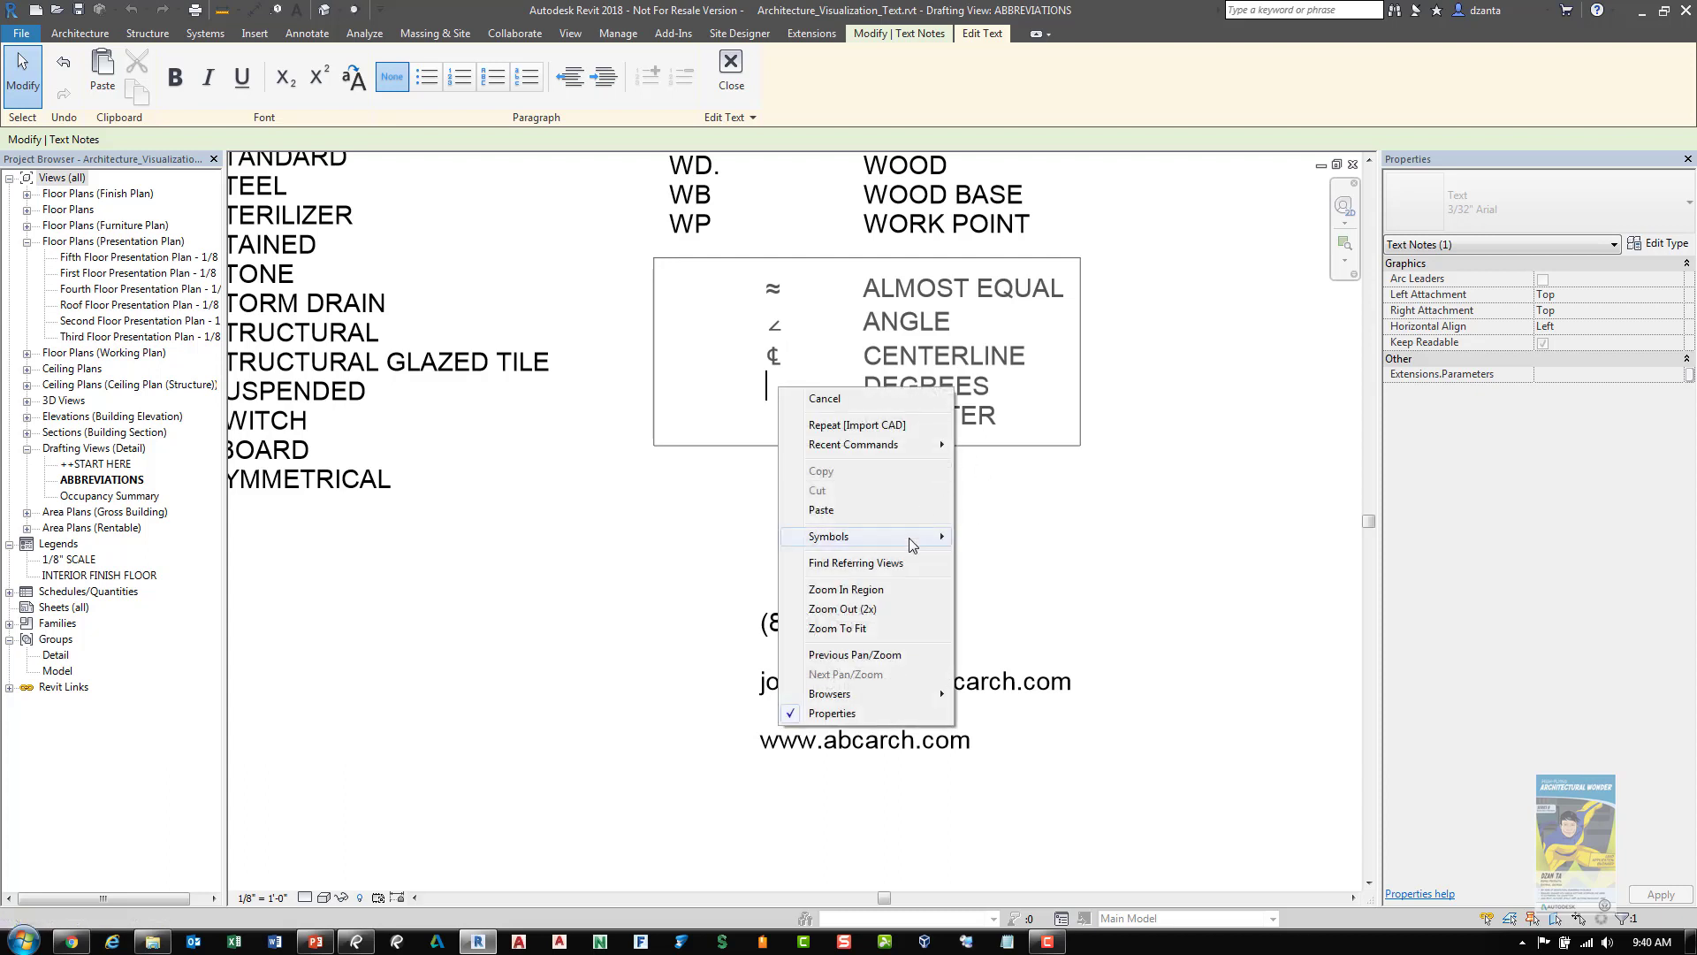
mouse_move(893, 537)
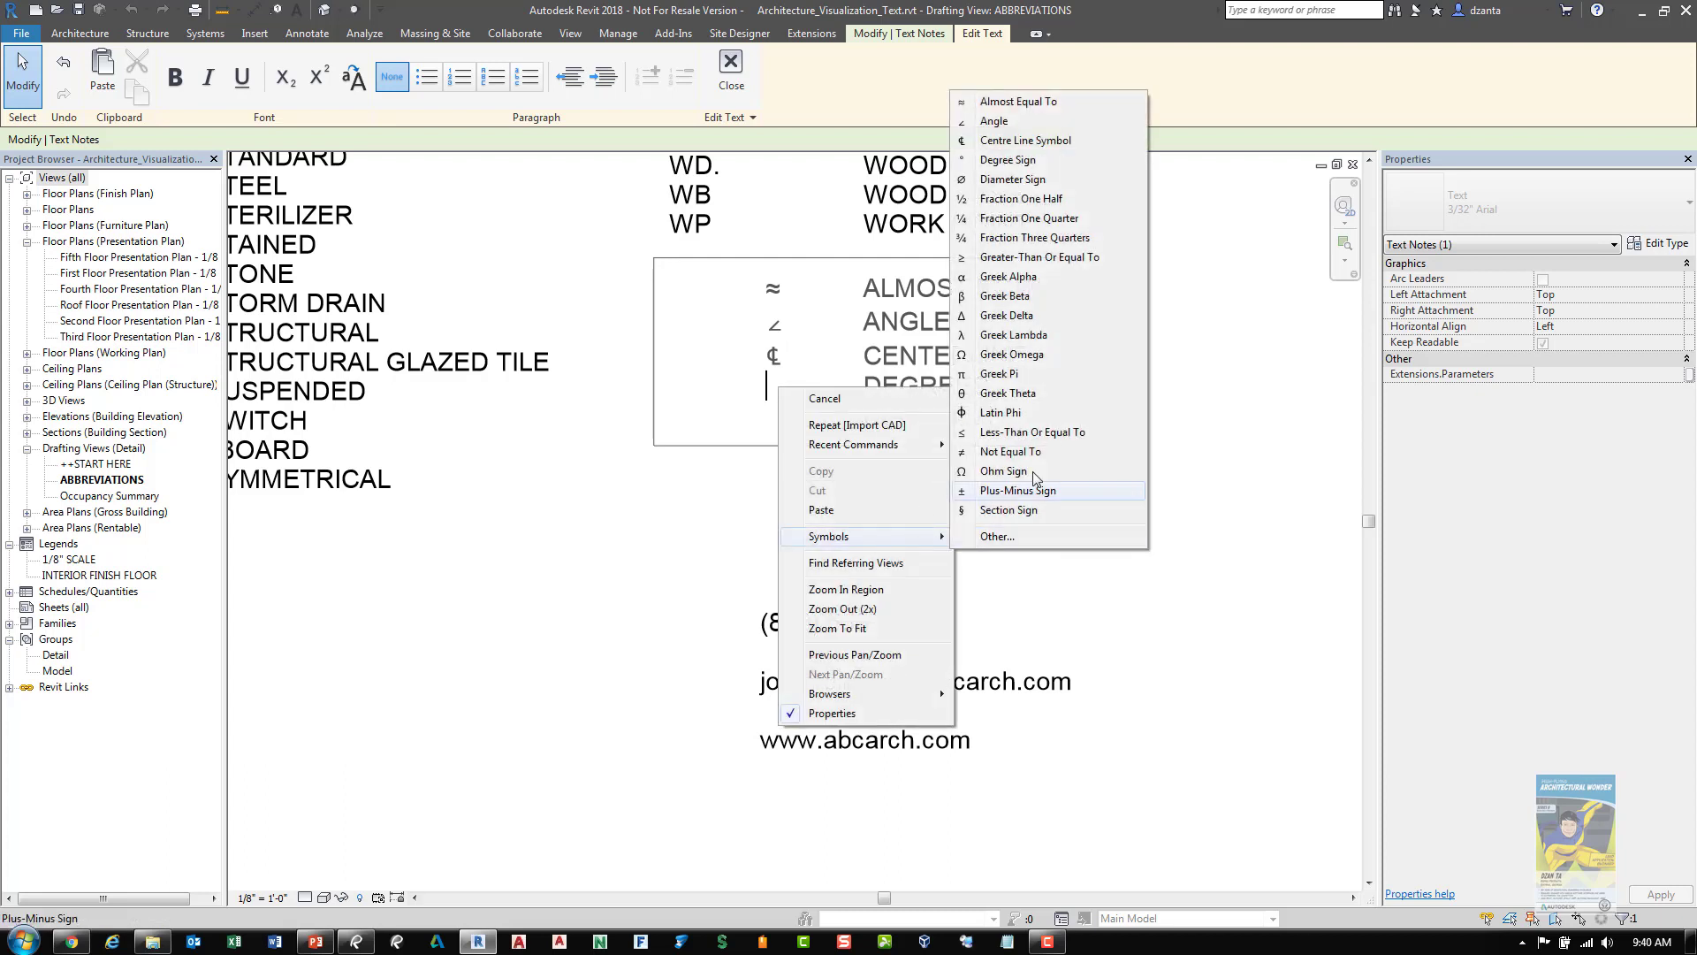
click(1008, 160)
right_click(783, 422)
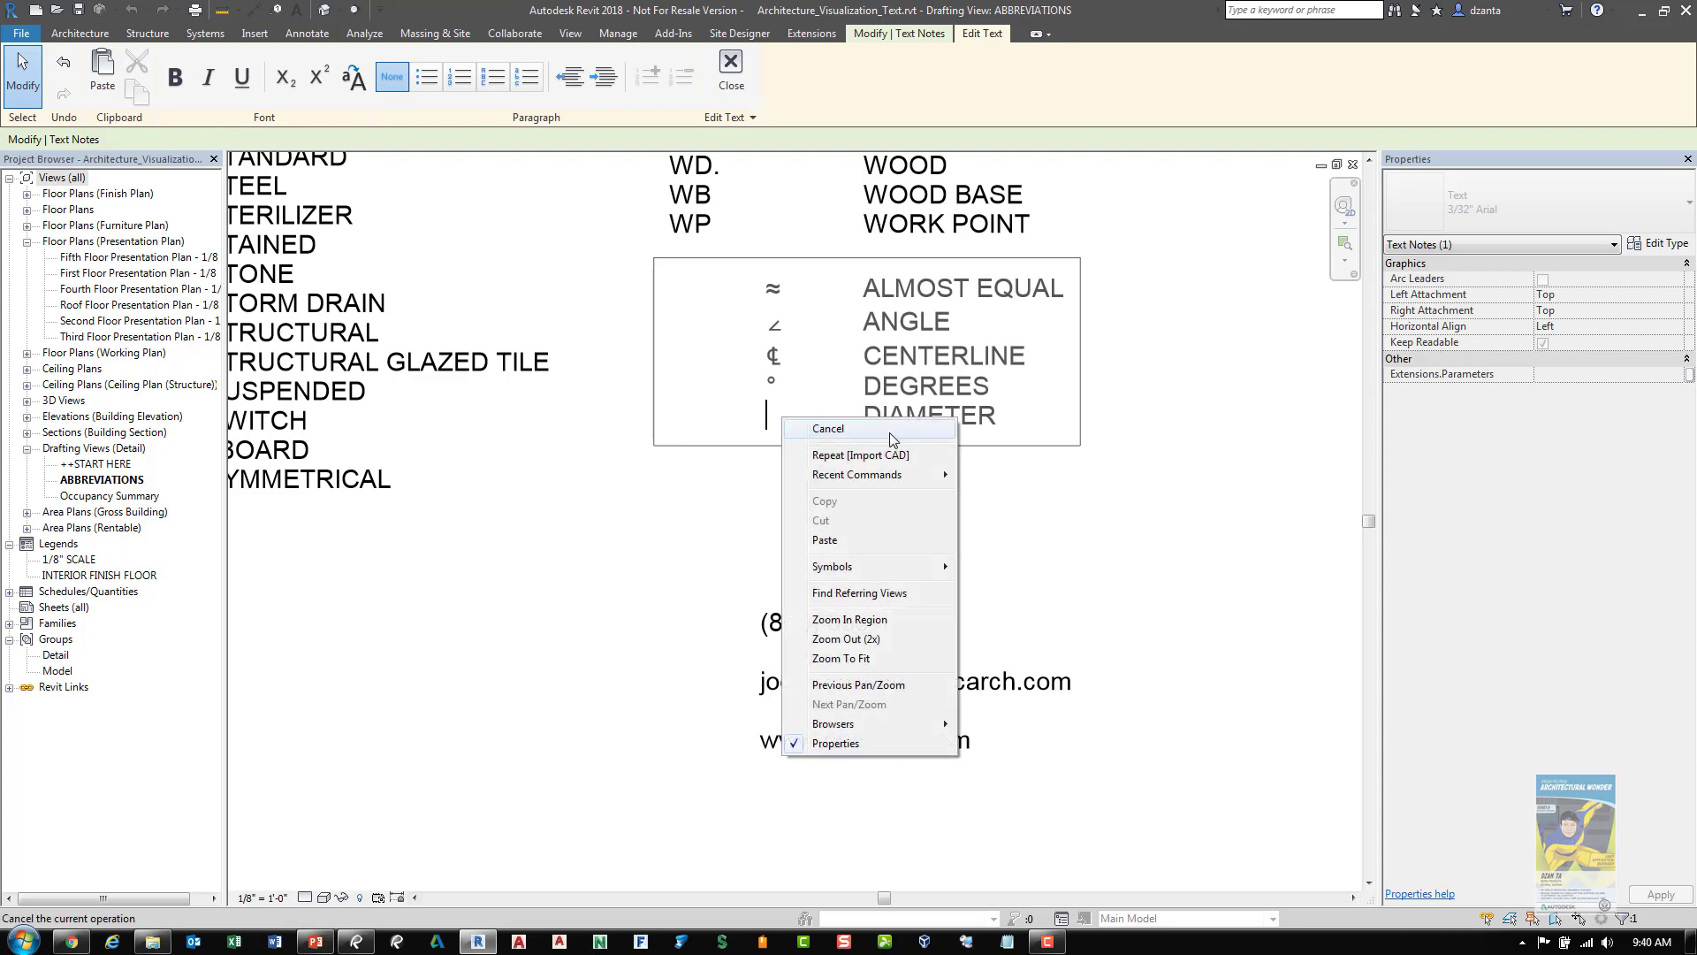
mouse_move(884, 566)
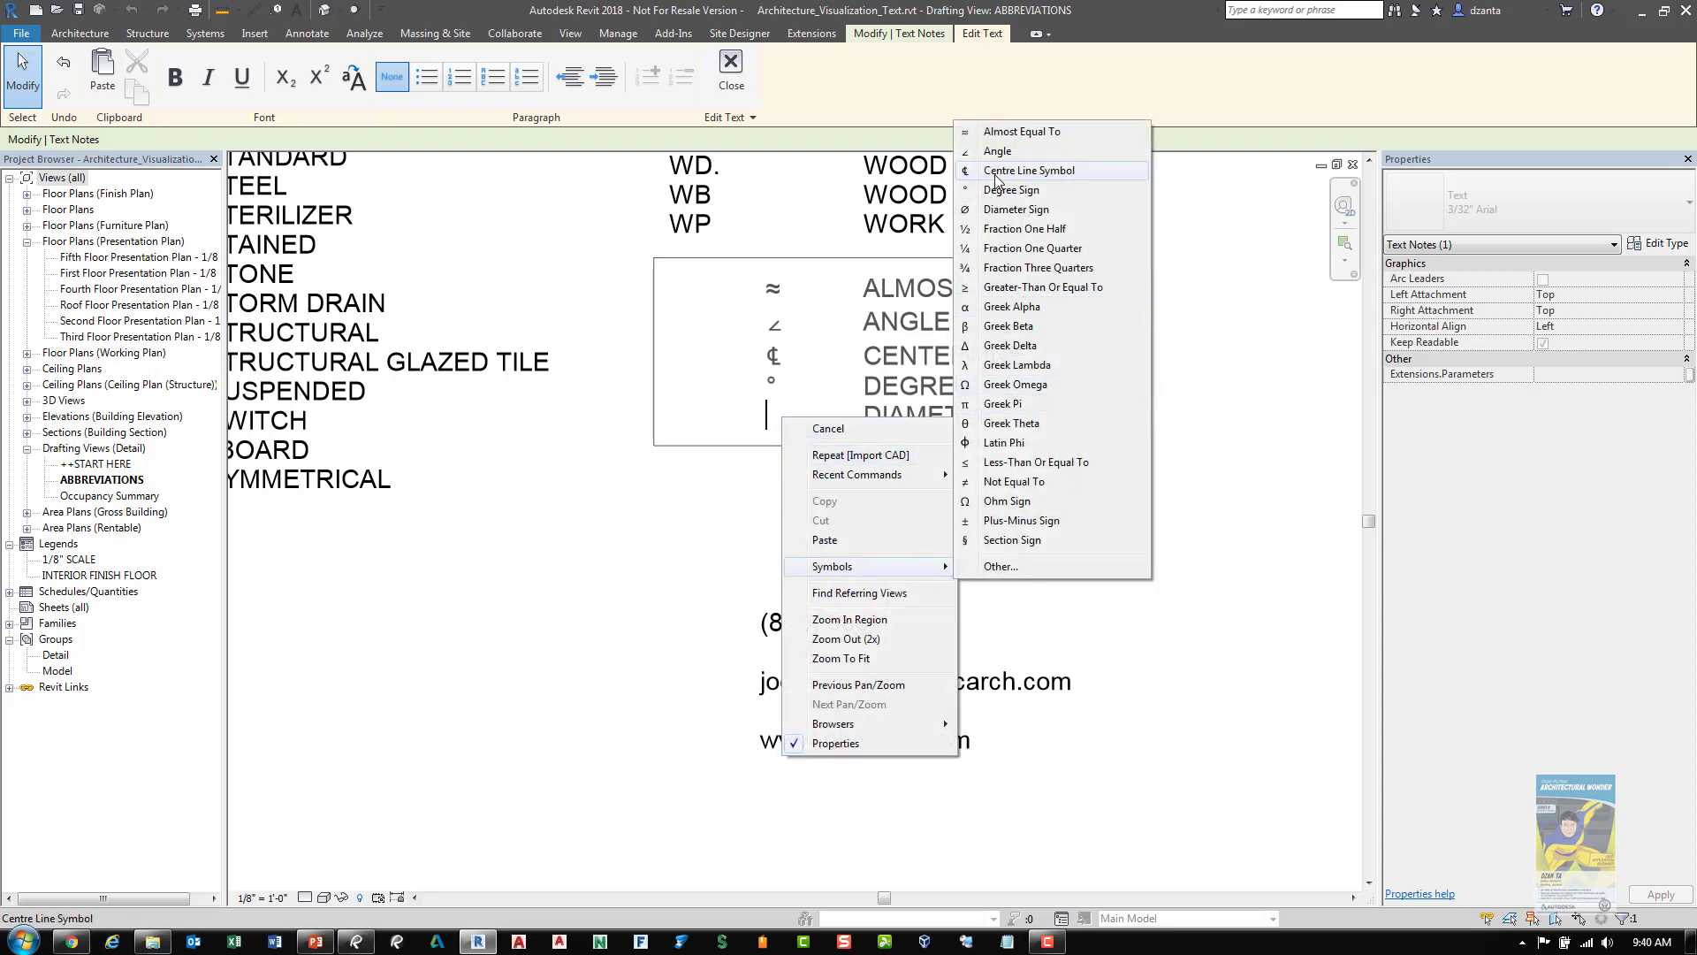
click(1016, 210)
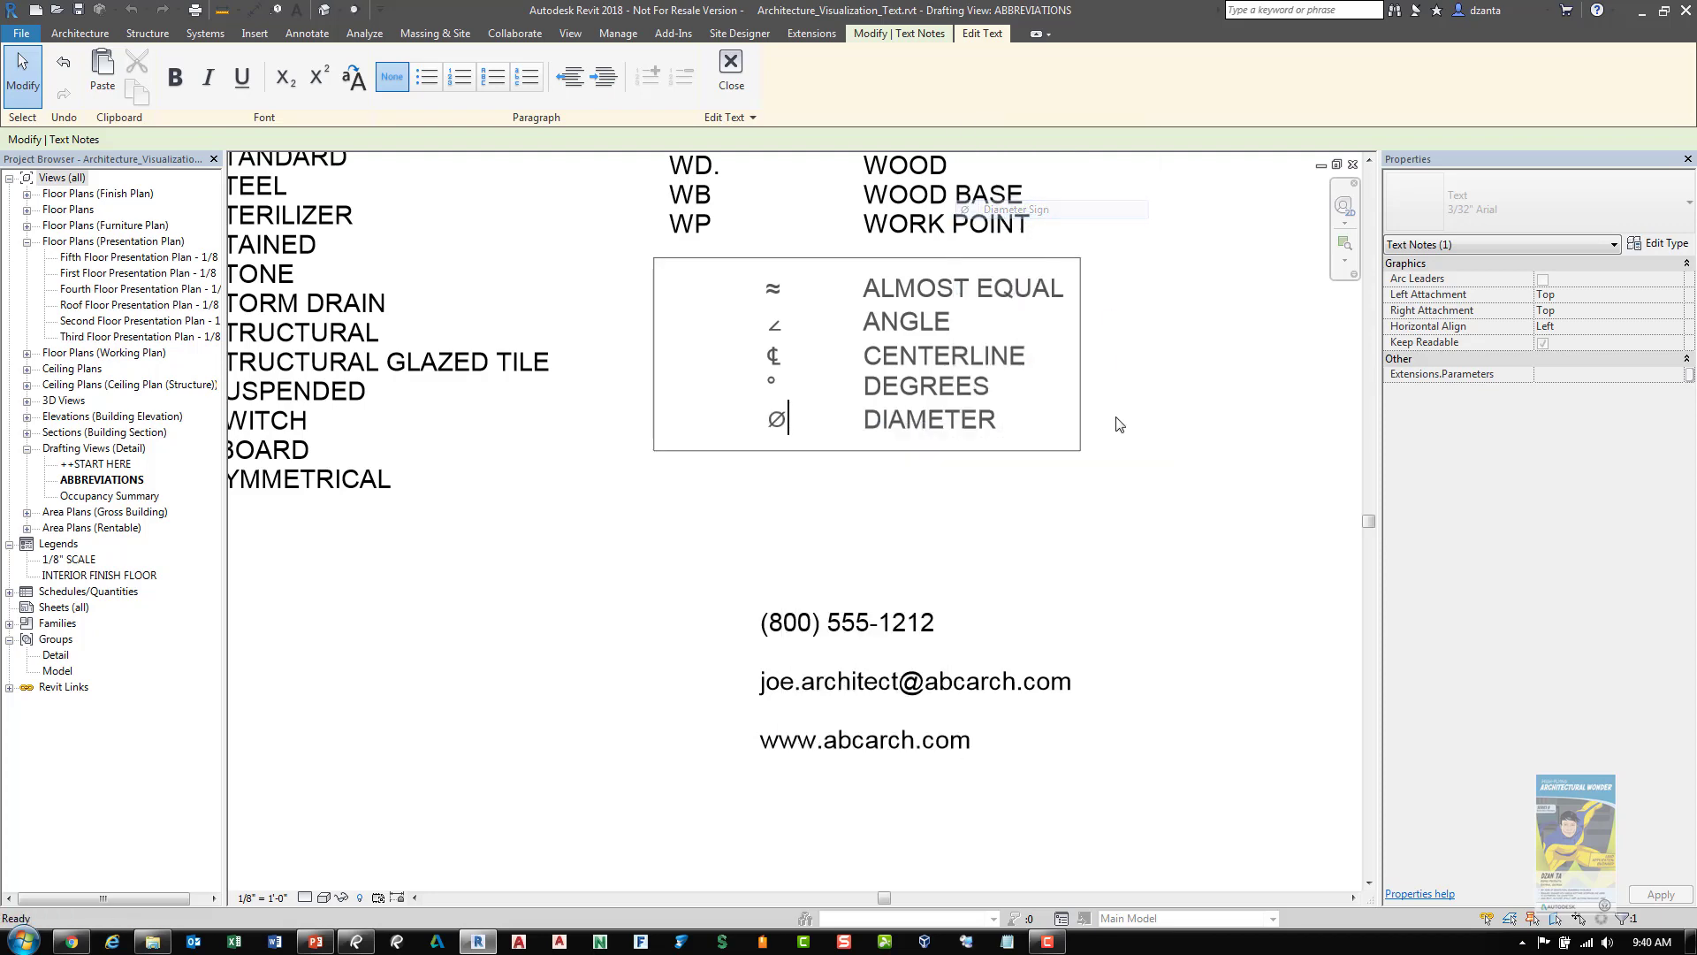
click(533, 477)
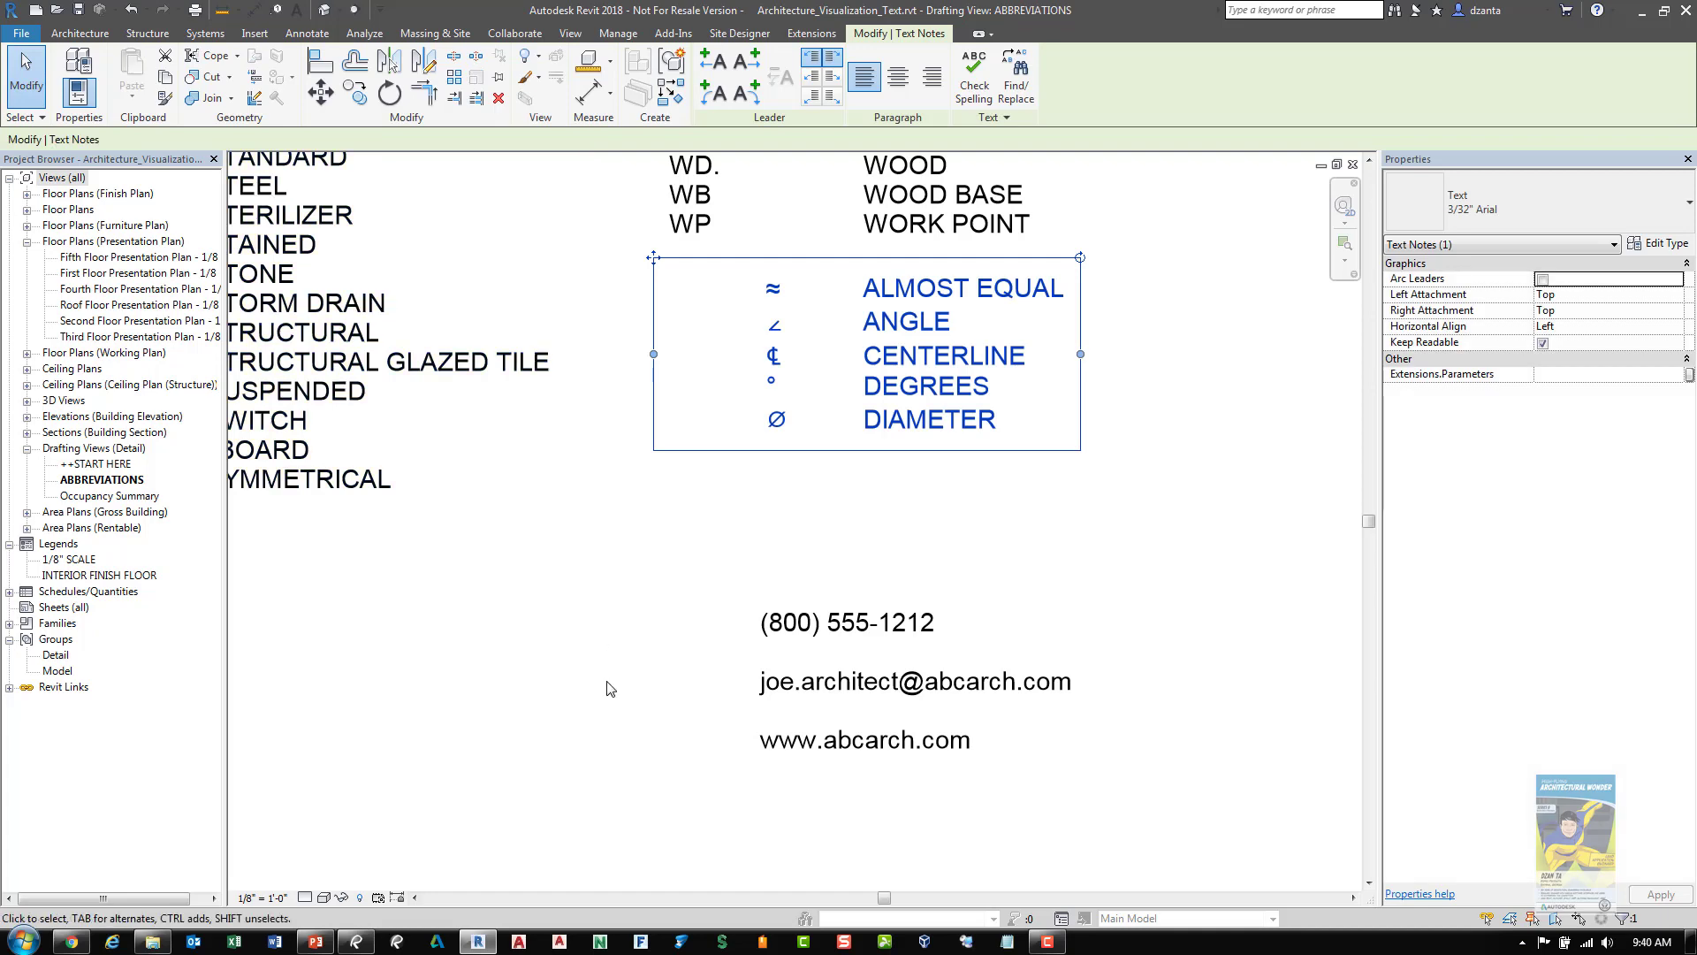
Dismiss the save reminder and start a new text note left of the phone number, showing its symbol options
click(610, 688)
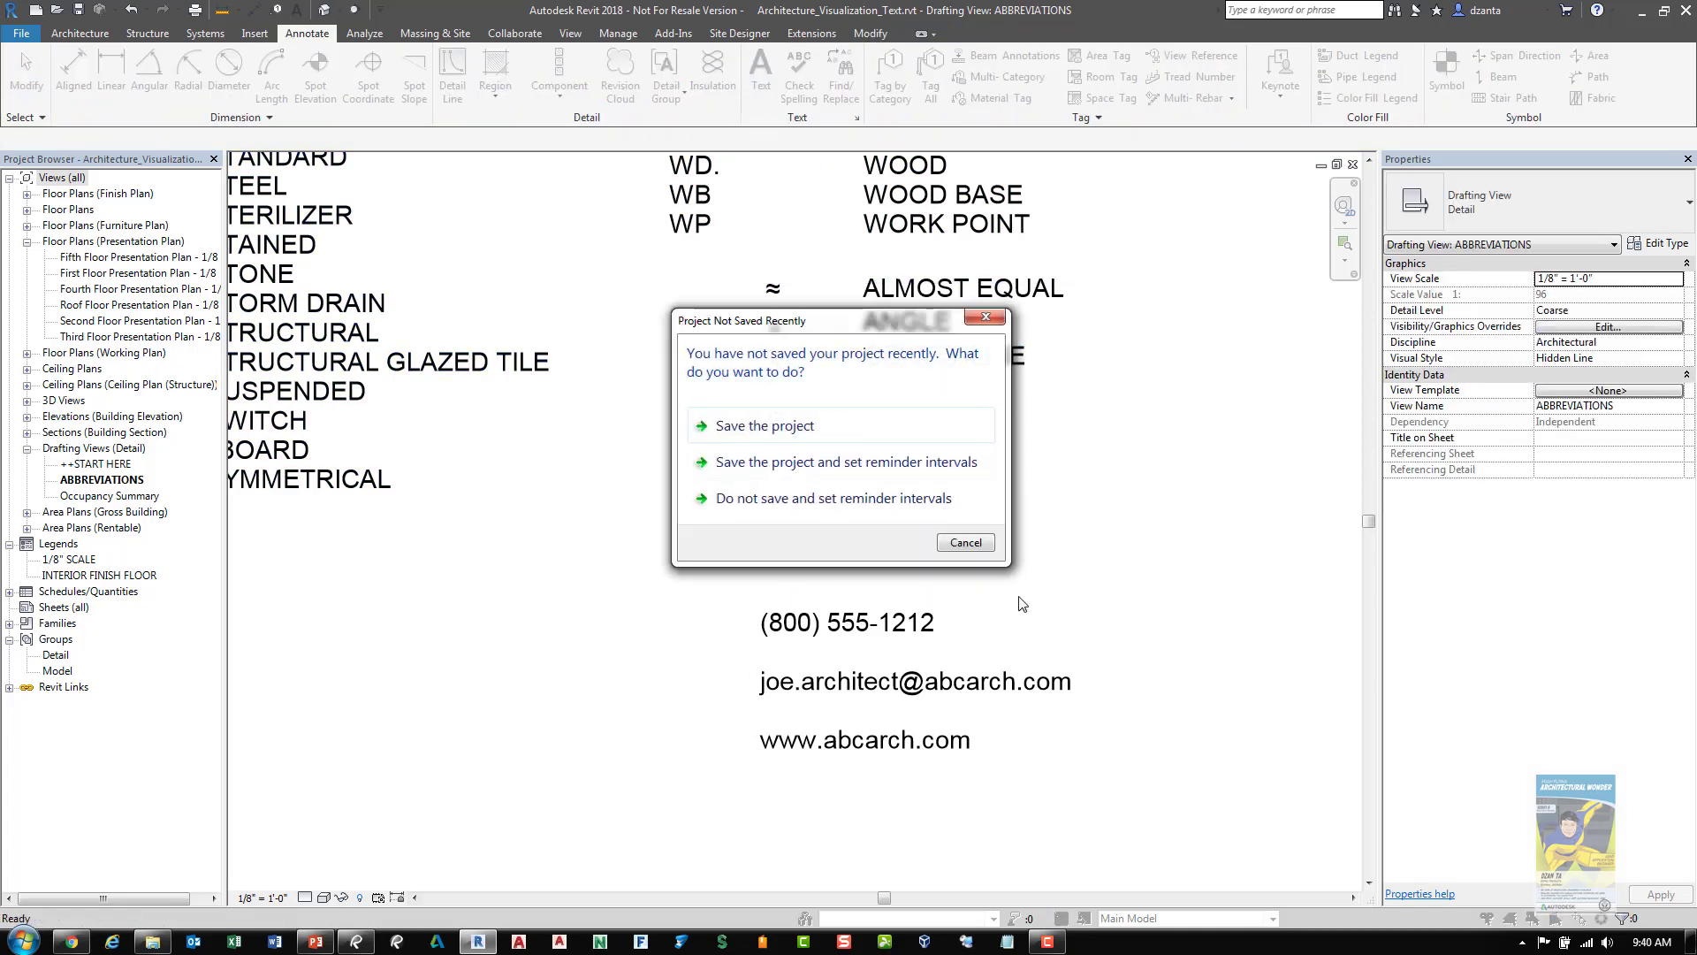
click(959, 535)
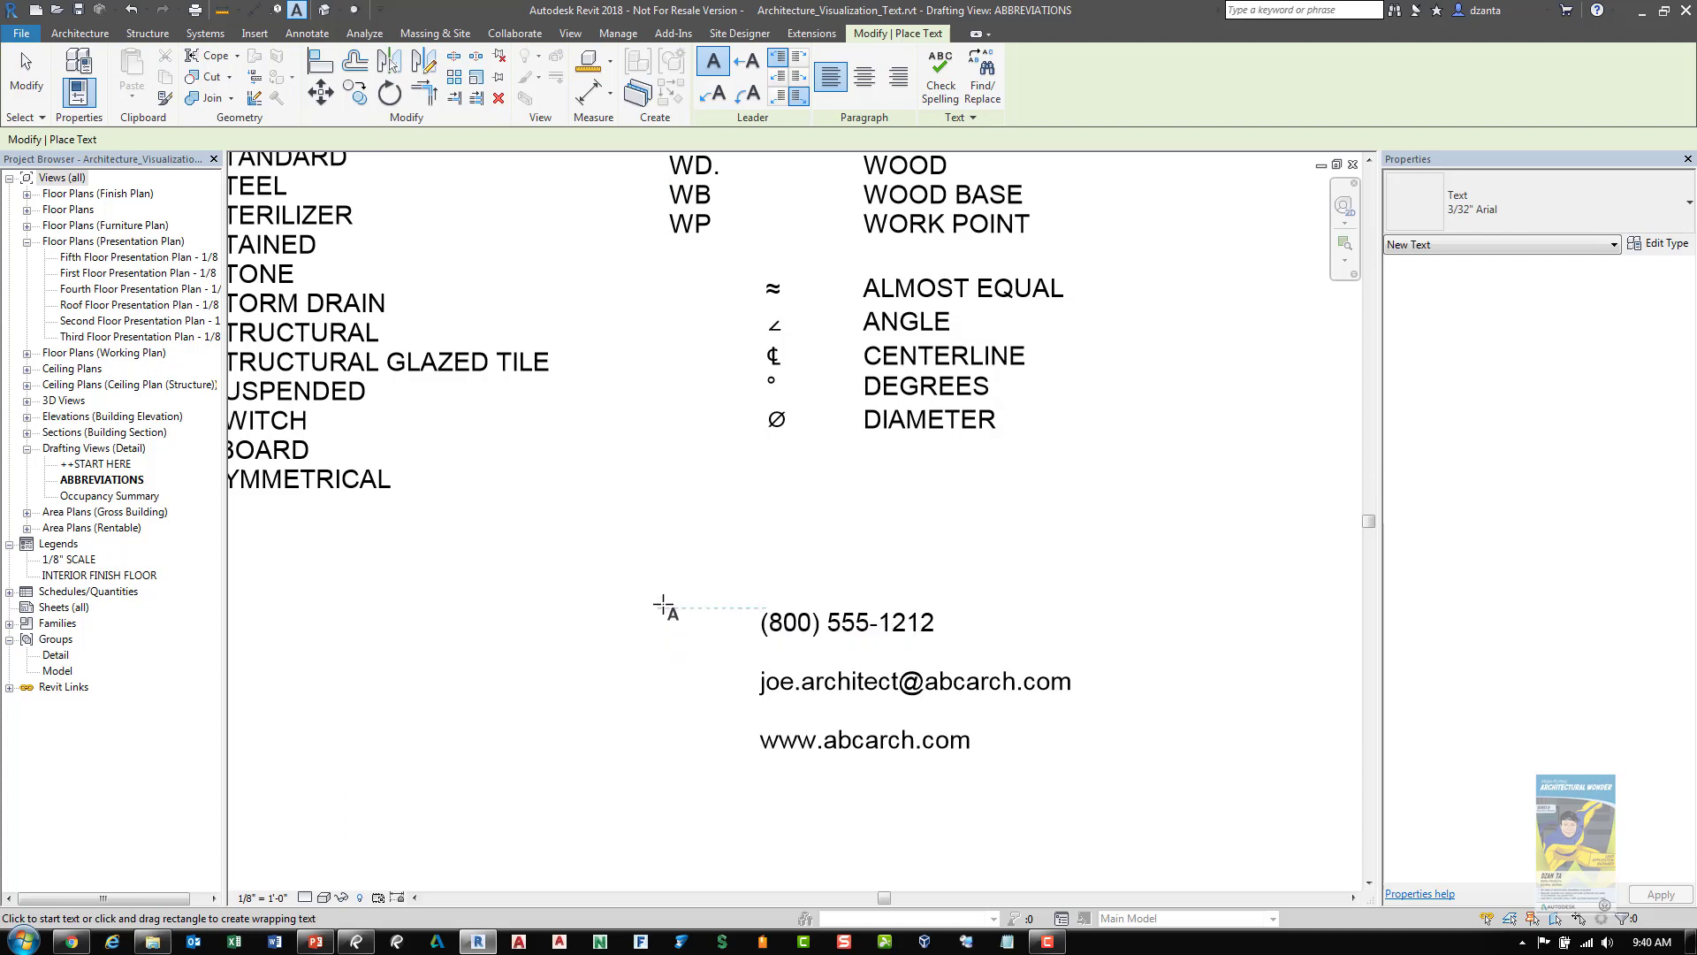
click(671, 606)
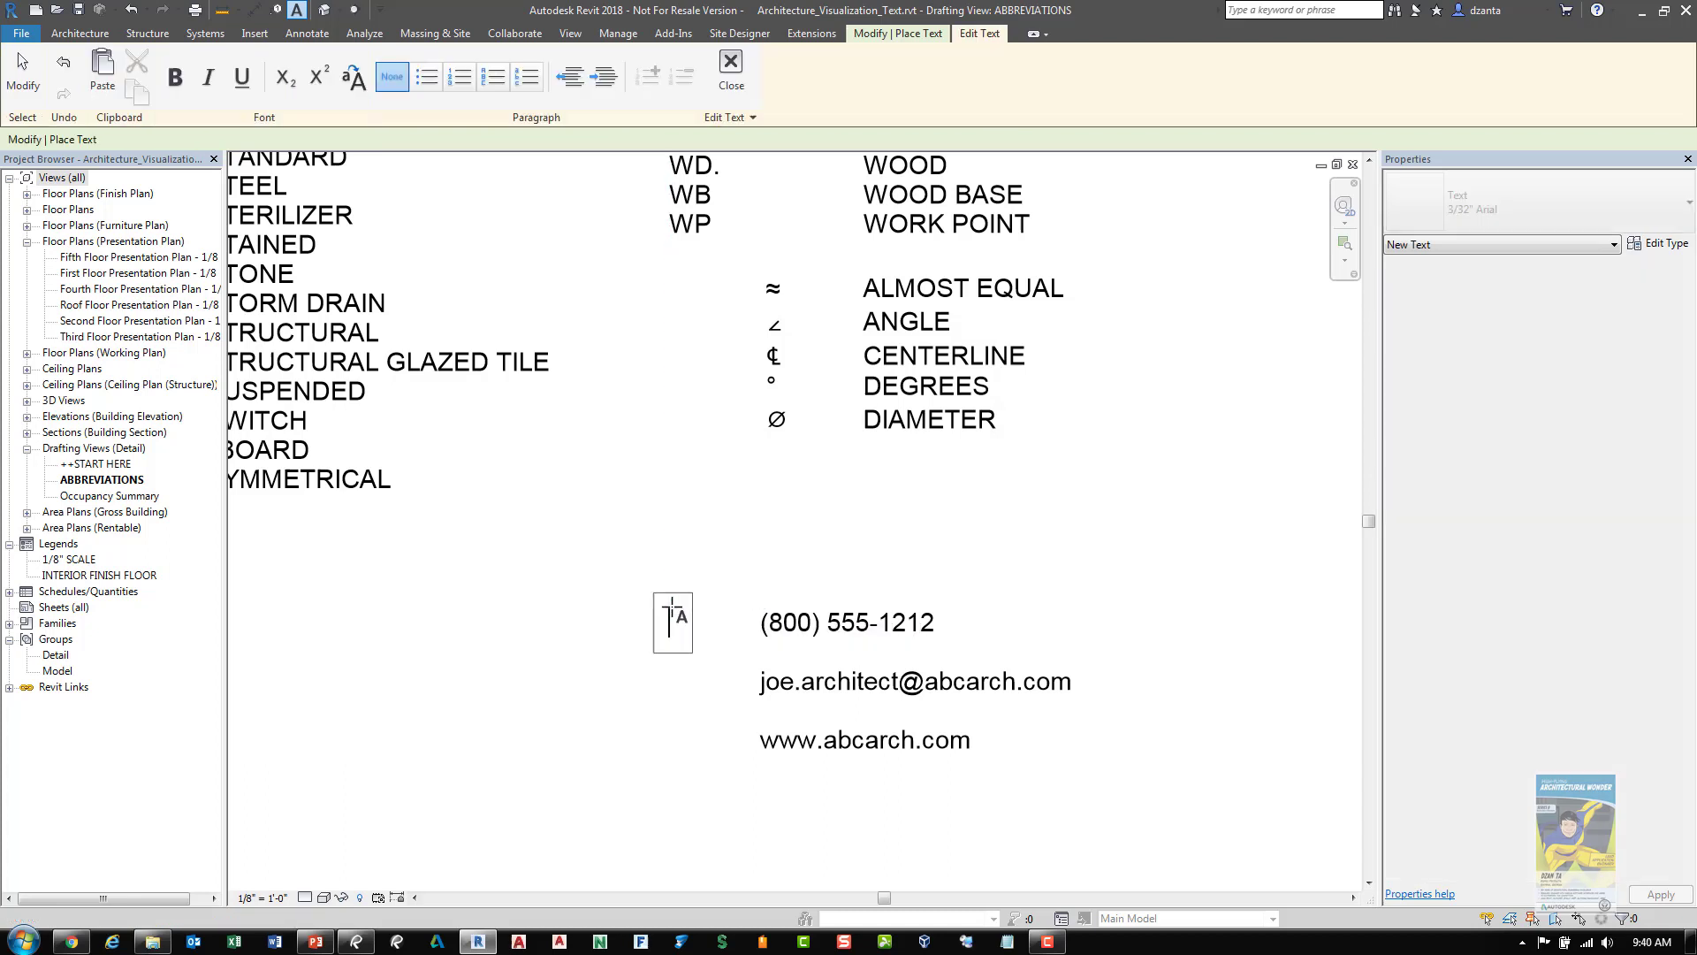
right_click(692, 641)
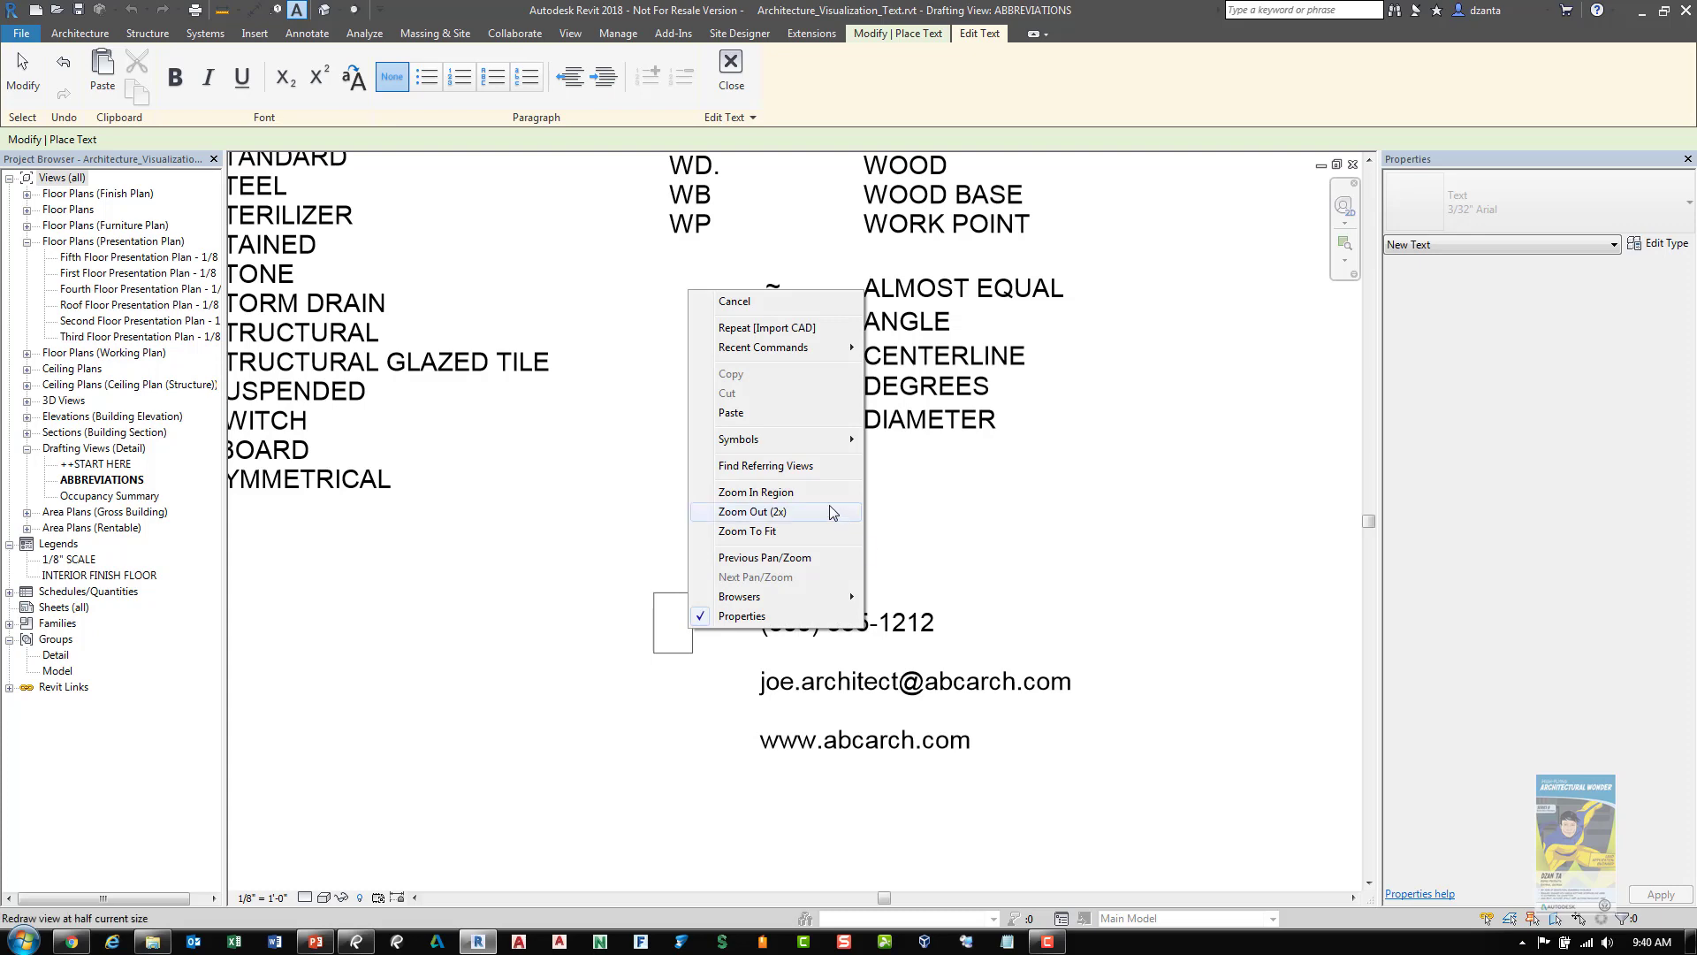
mouse_move(760, 440)
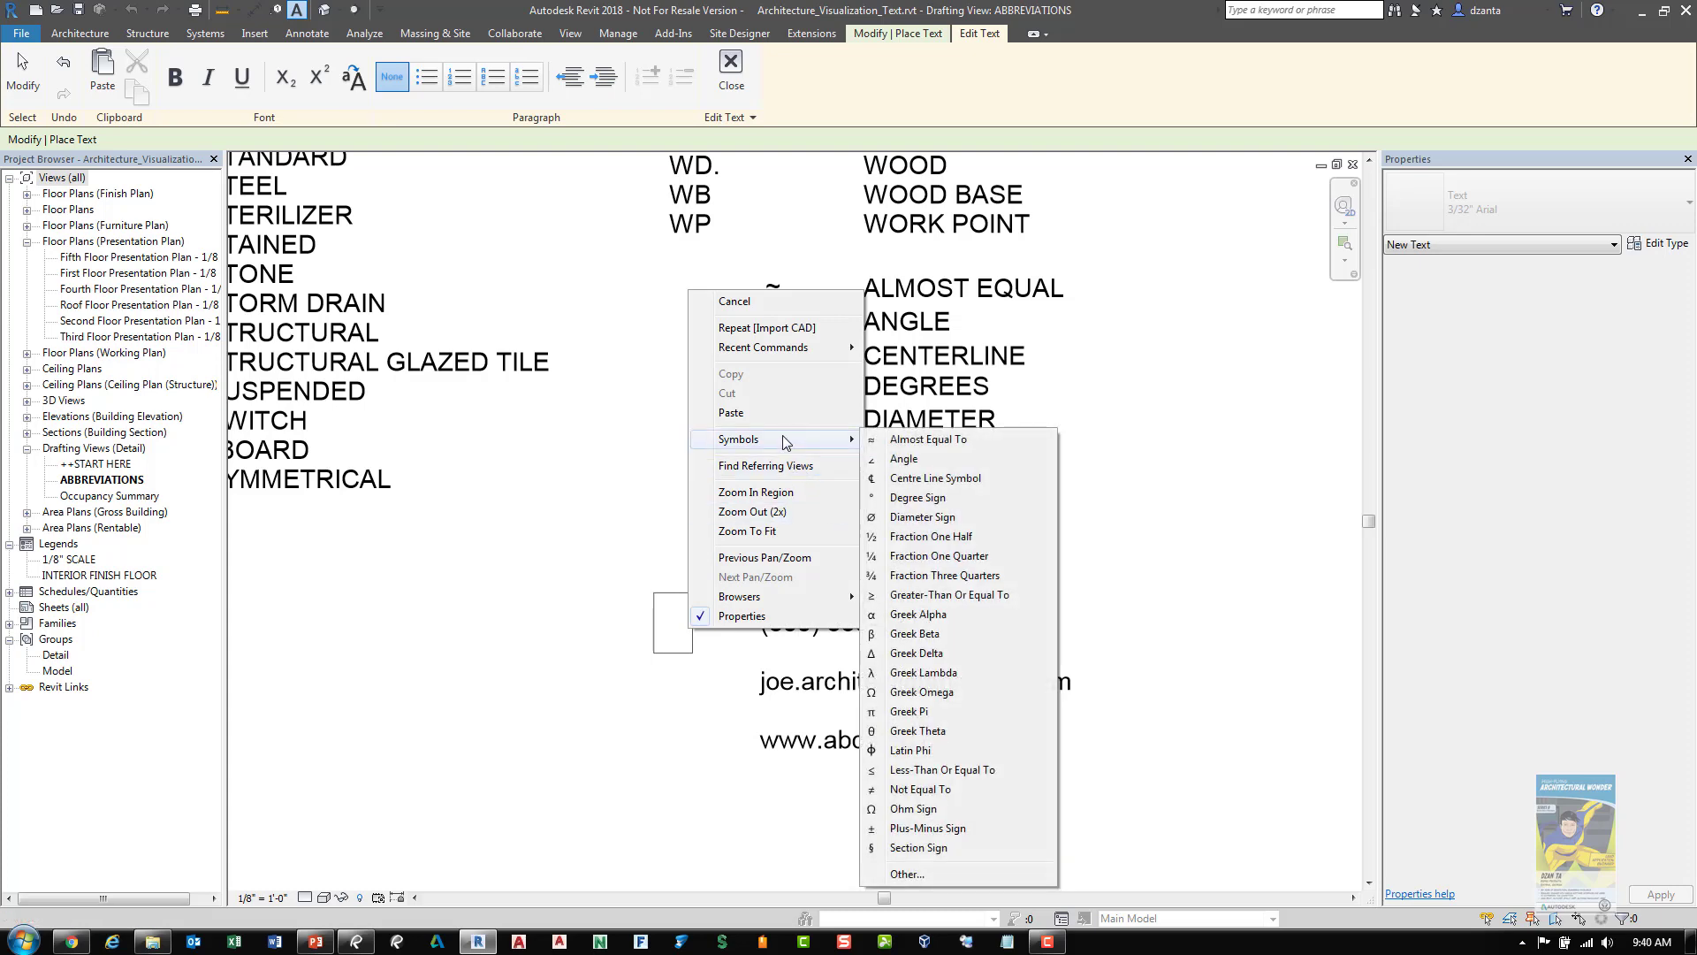
Copy the Wingdings telephone, envelope and computer glyphs from the Character Map
click(906, 874)
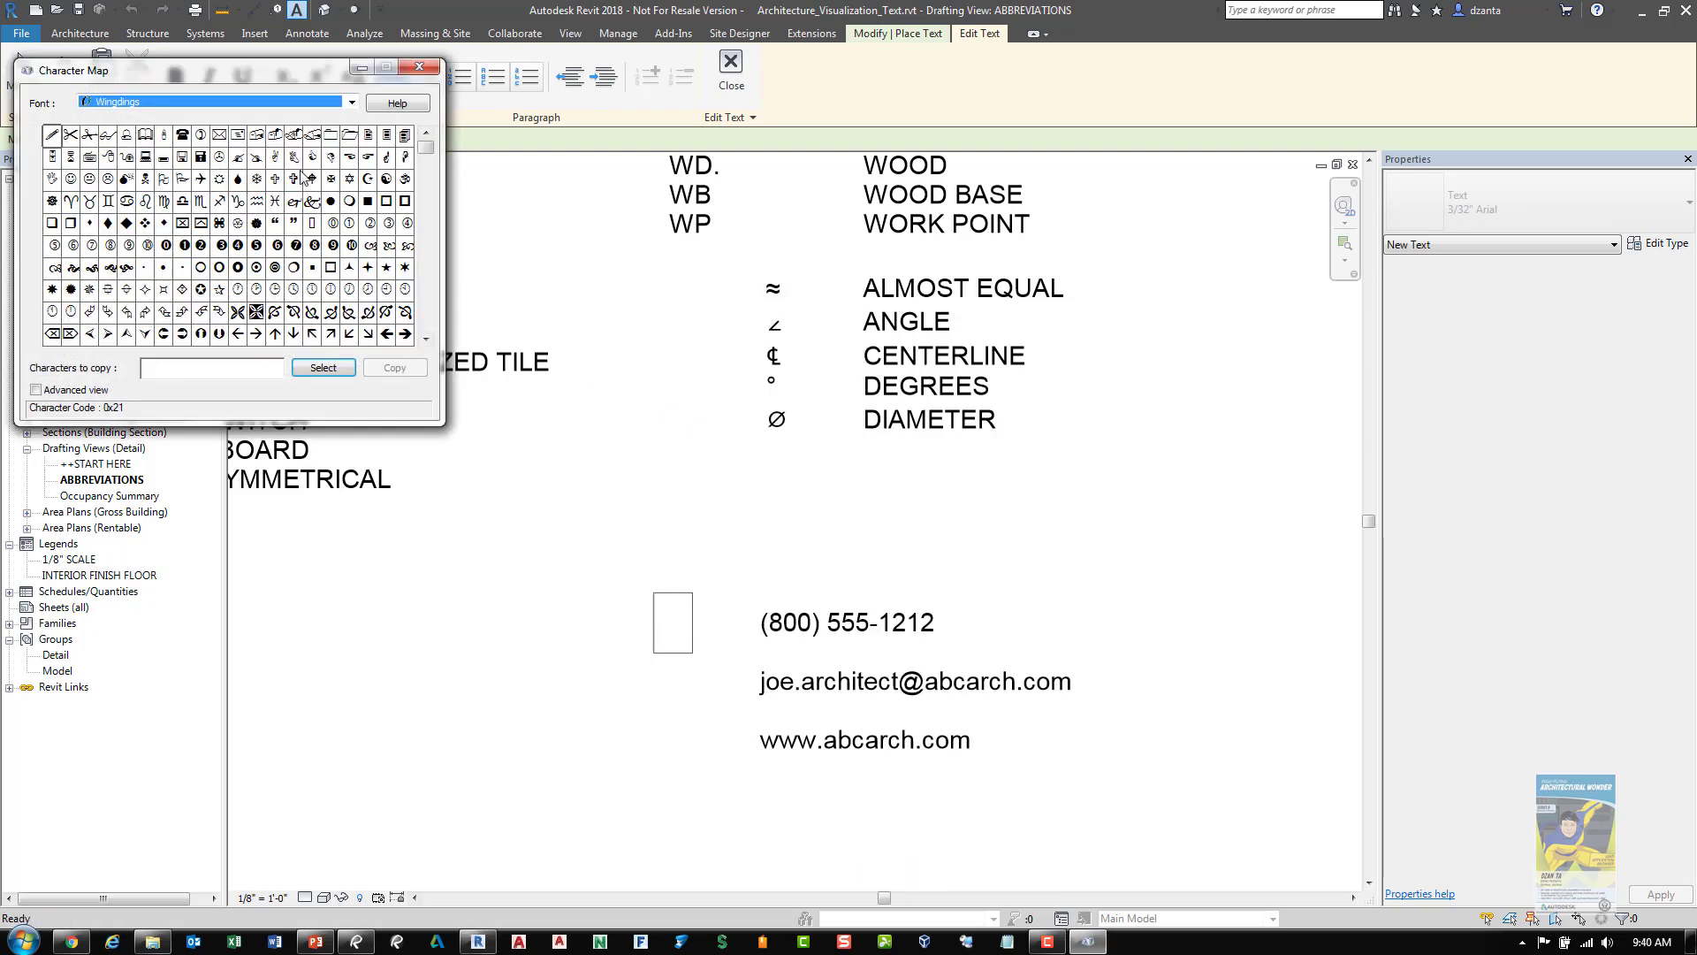
drag(215, 84, 494, 334)
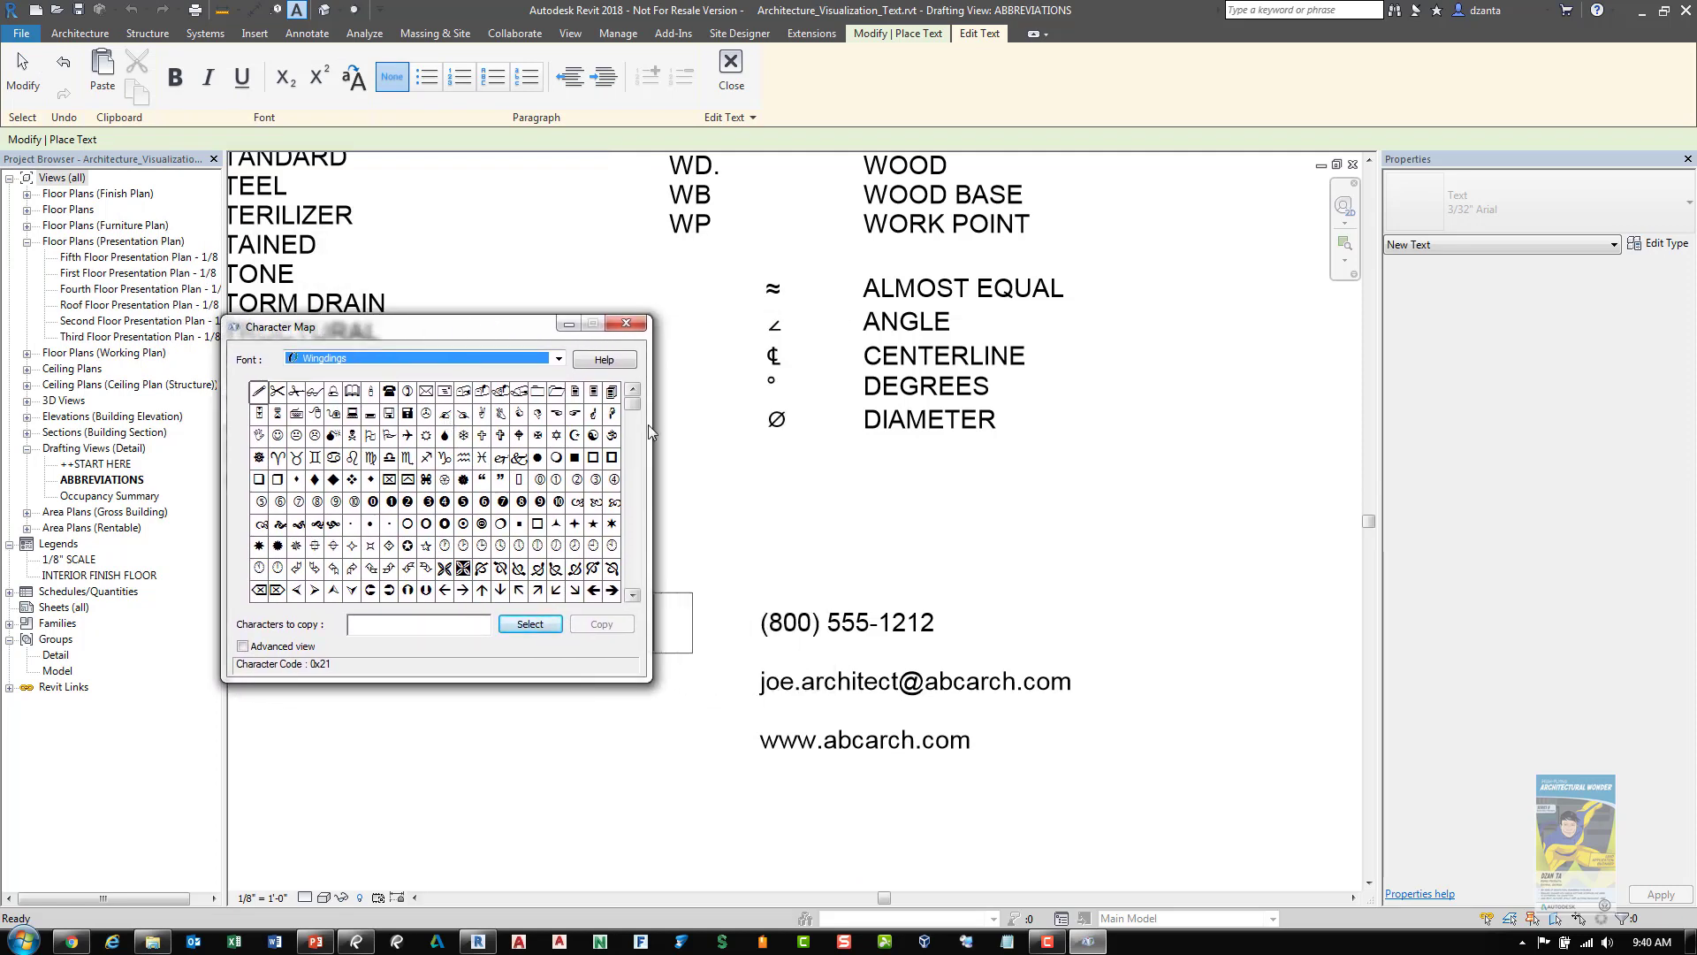
click(515, 360)
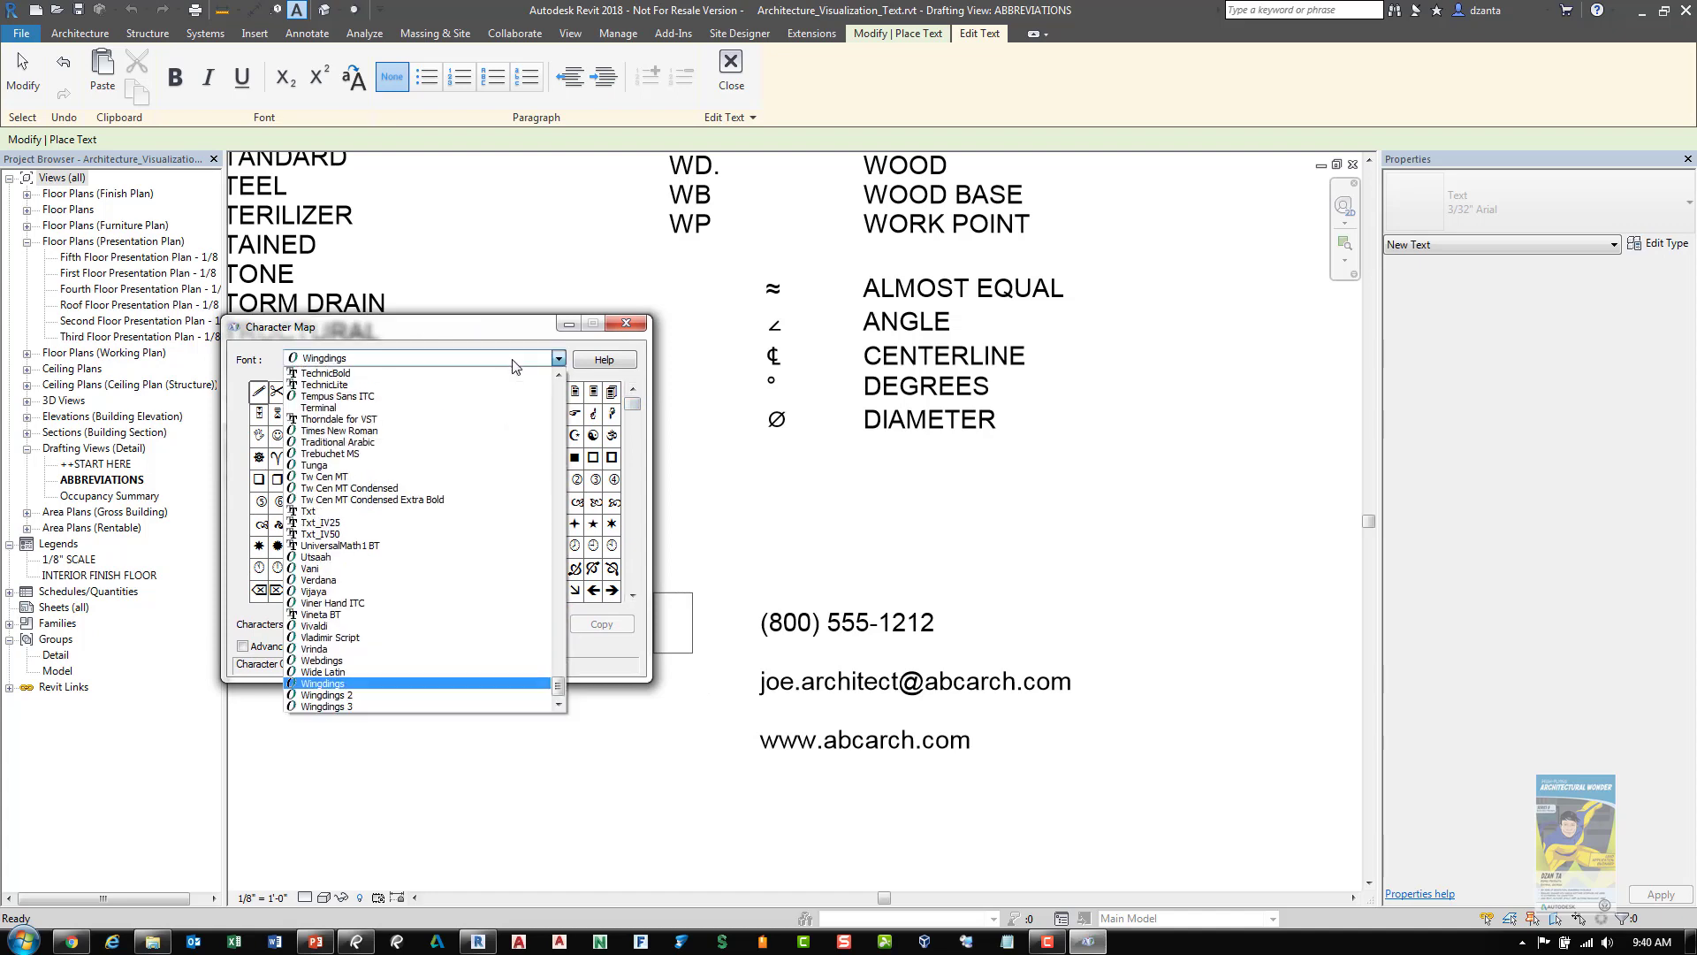
click(515, 363)
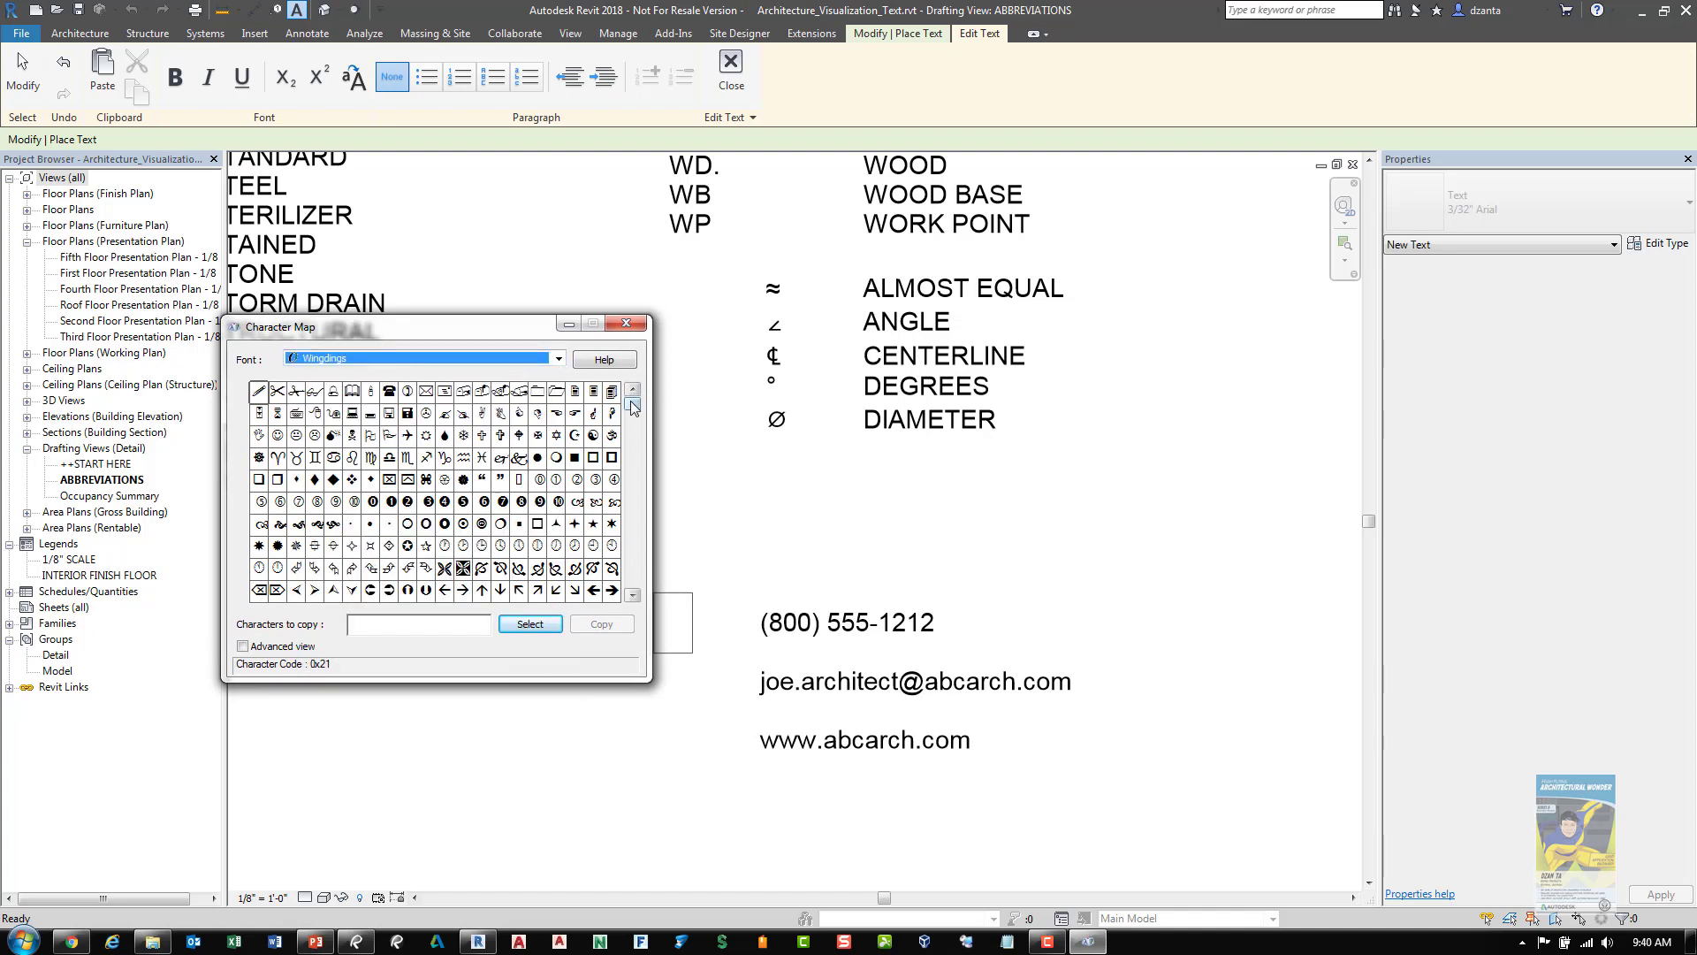
click(389, 391)
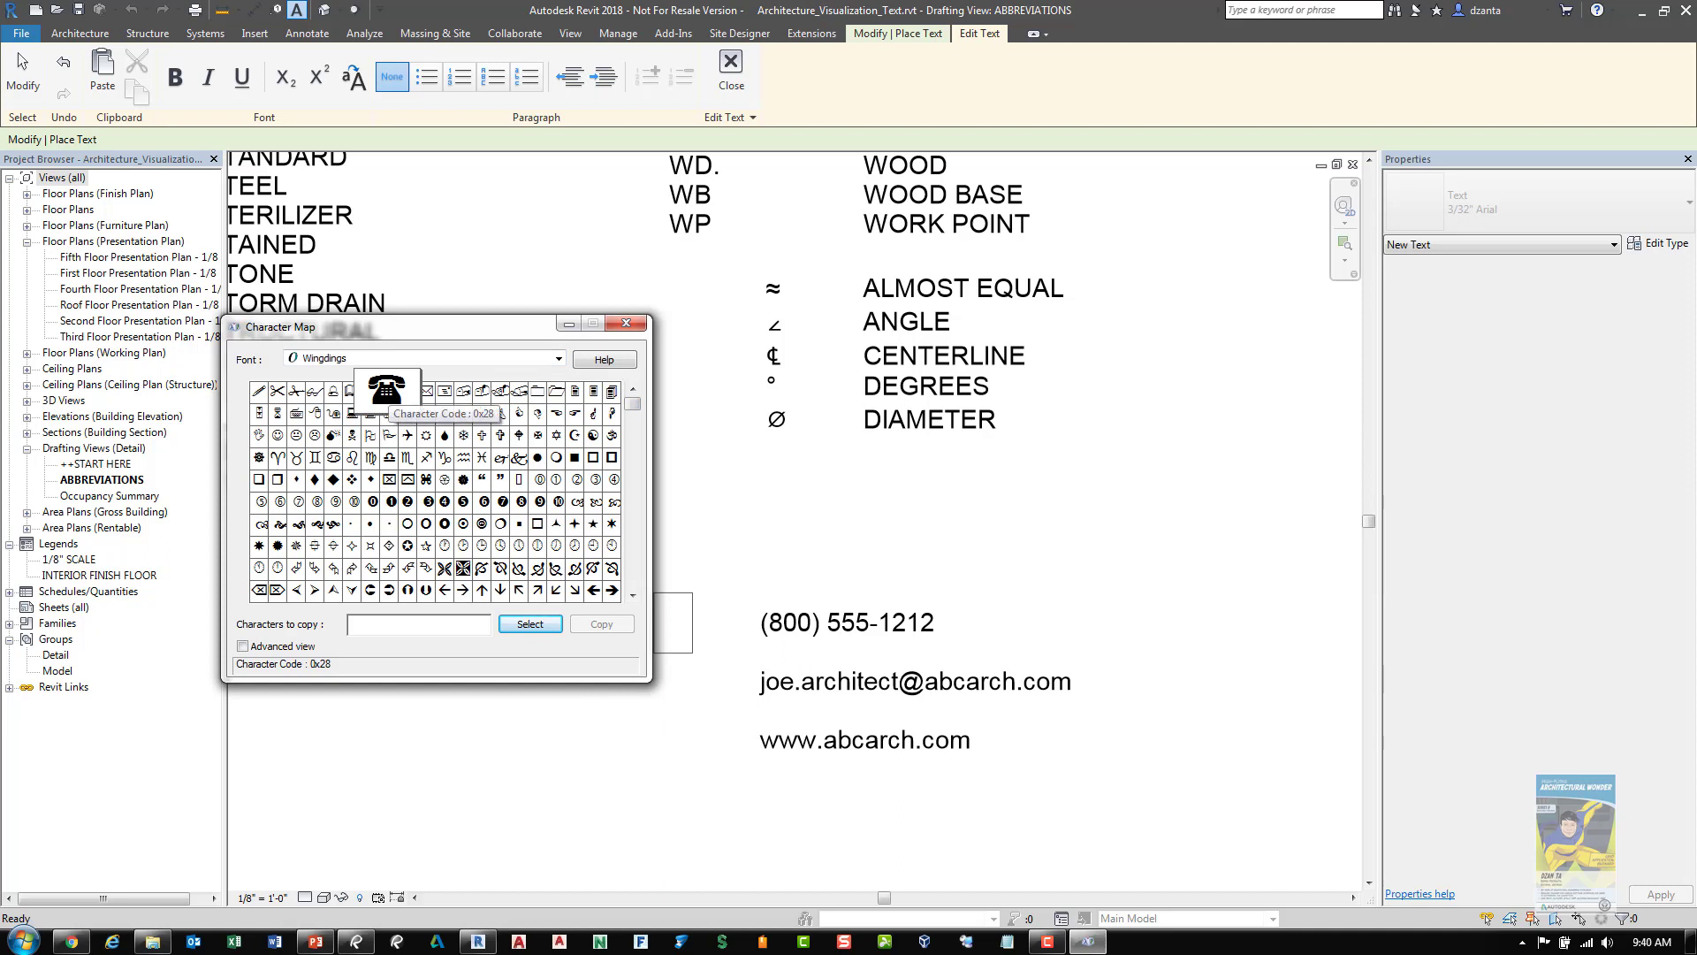
click(530, 624)
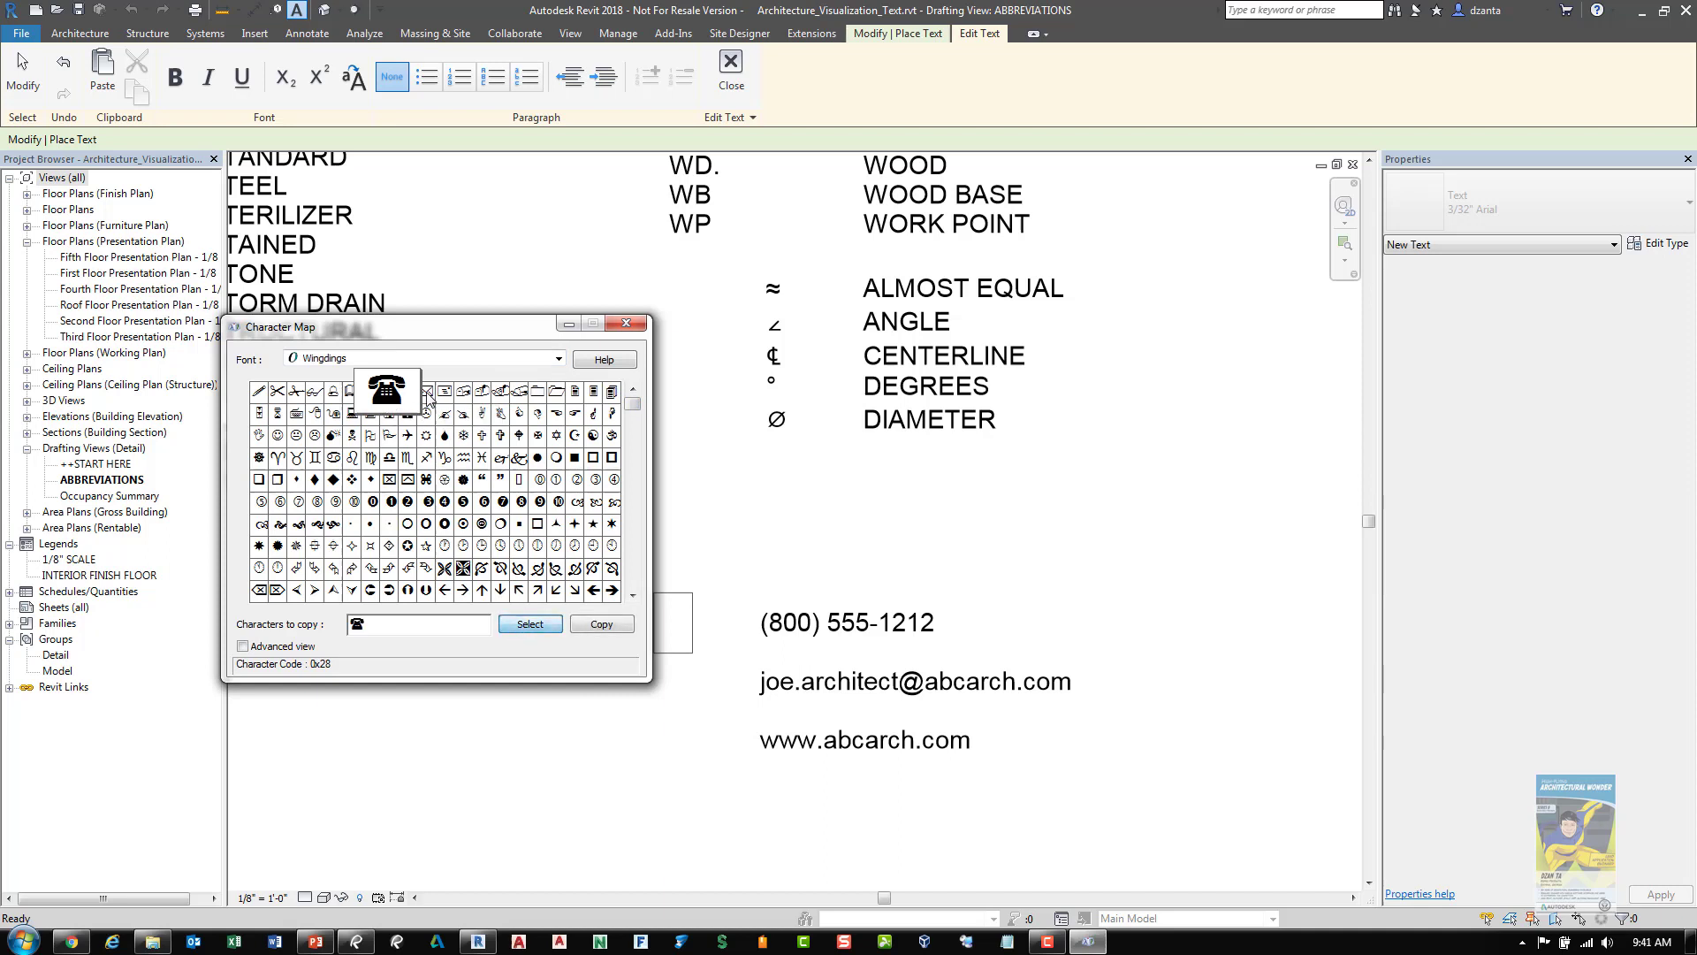
click(428, 398)
click(530, 624)
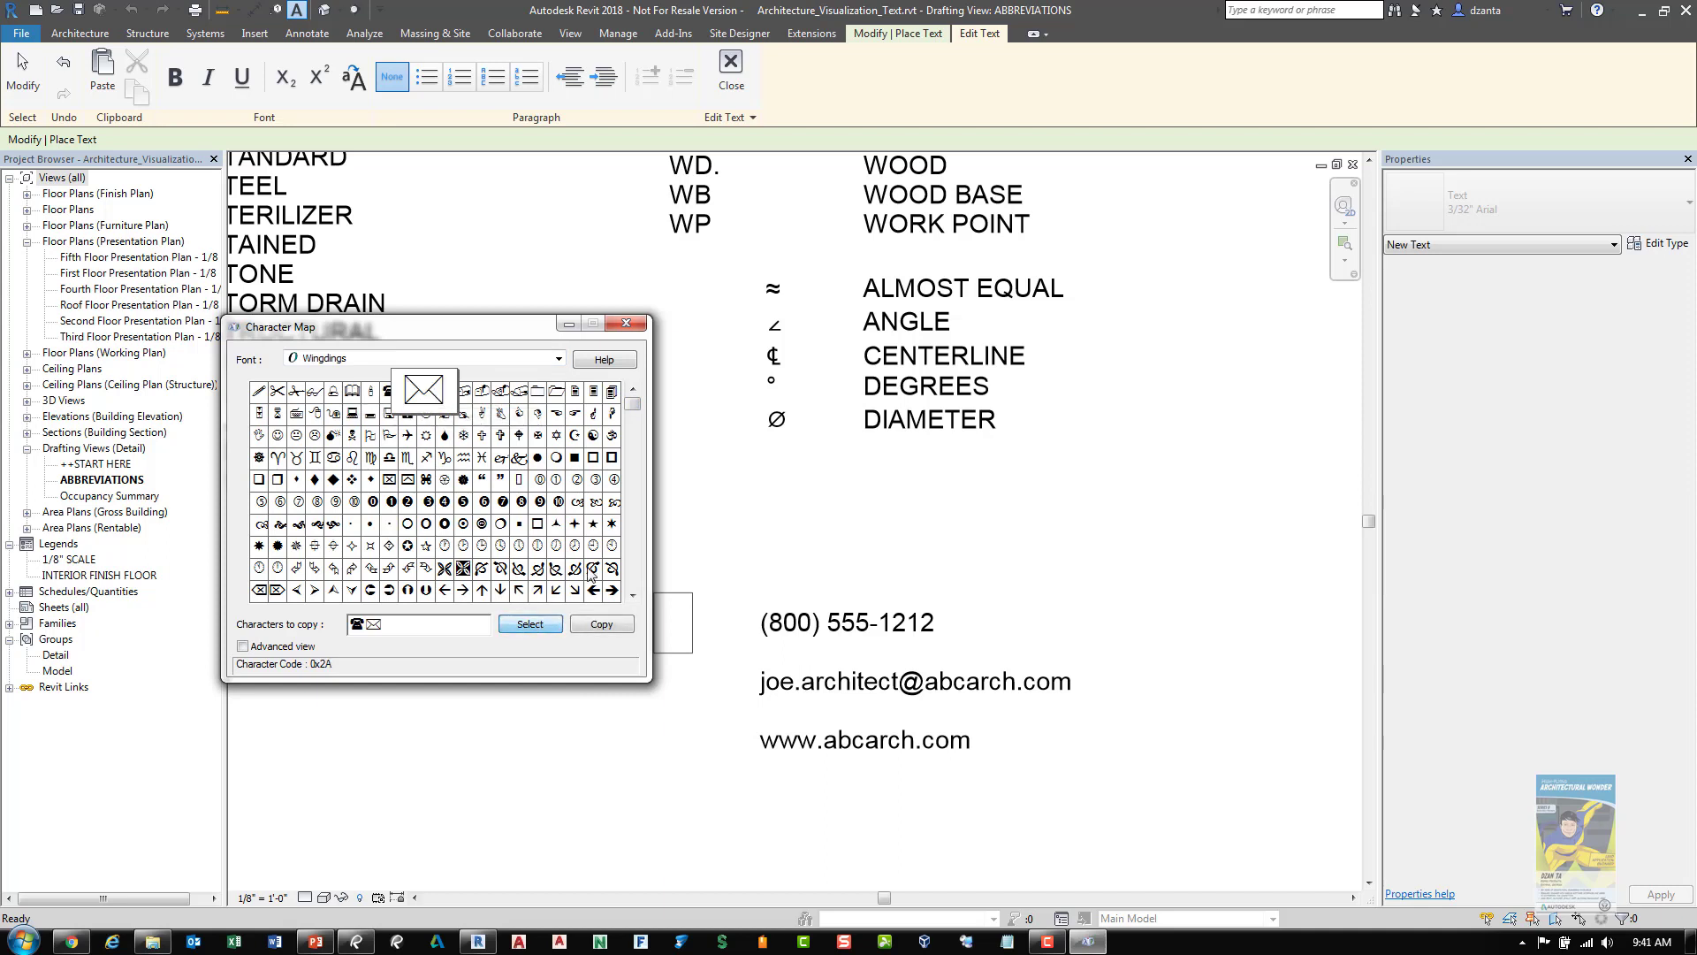
click(356, 412)
click(530, 624)
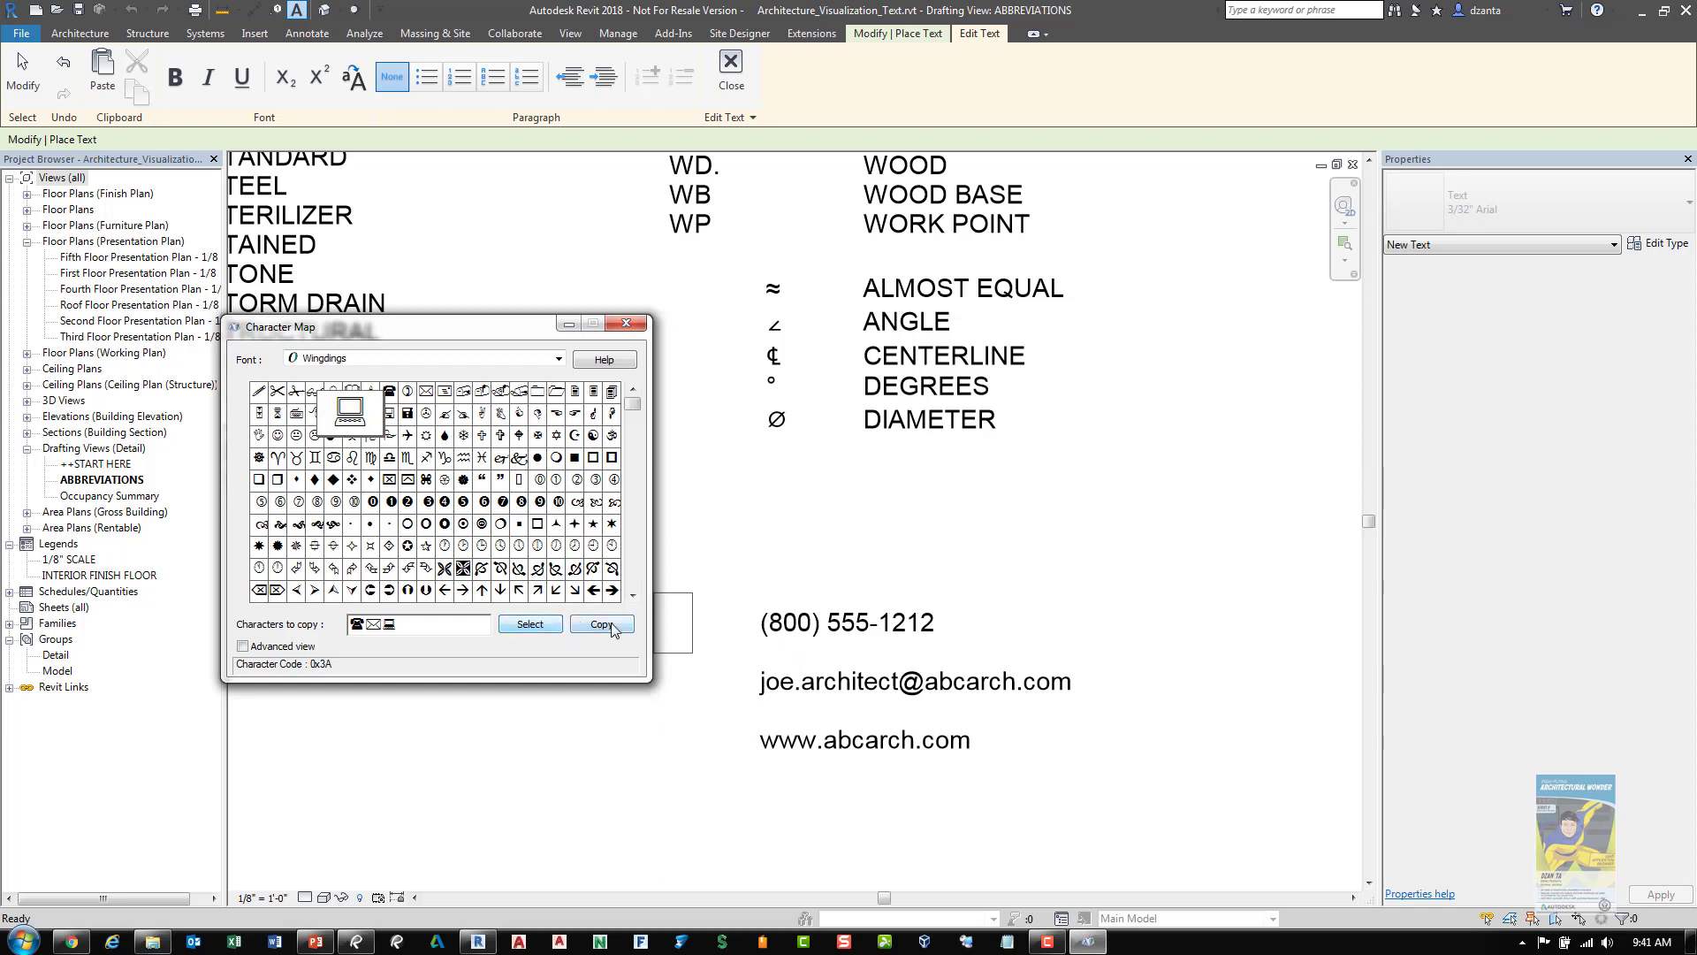
click(601, 624)
Paste the three copied glyphs into the new text note and finish editing it
click(752, 496)
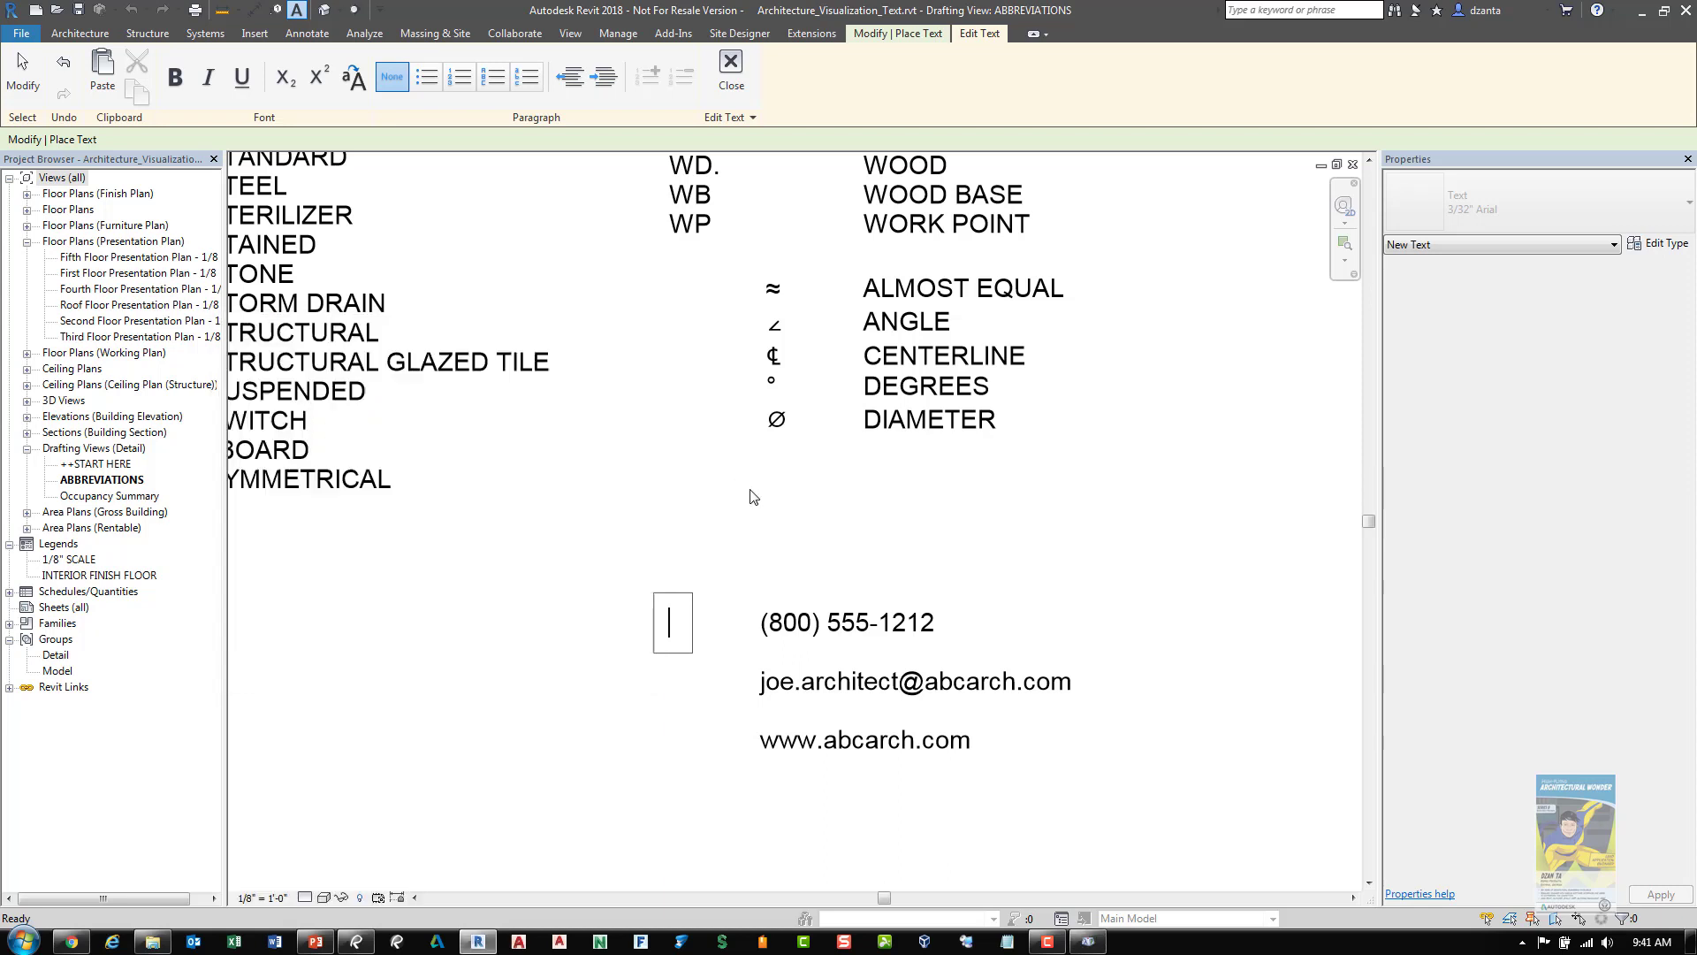
right_click(669, 623)
click(712, 405)
click(20, 89)
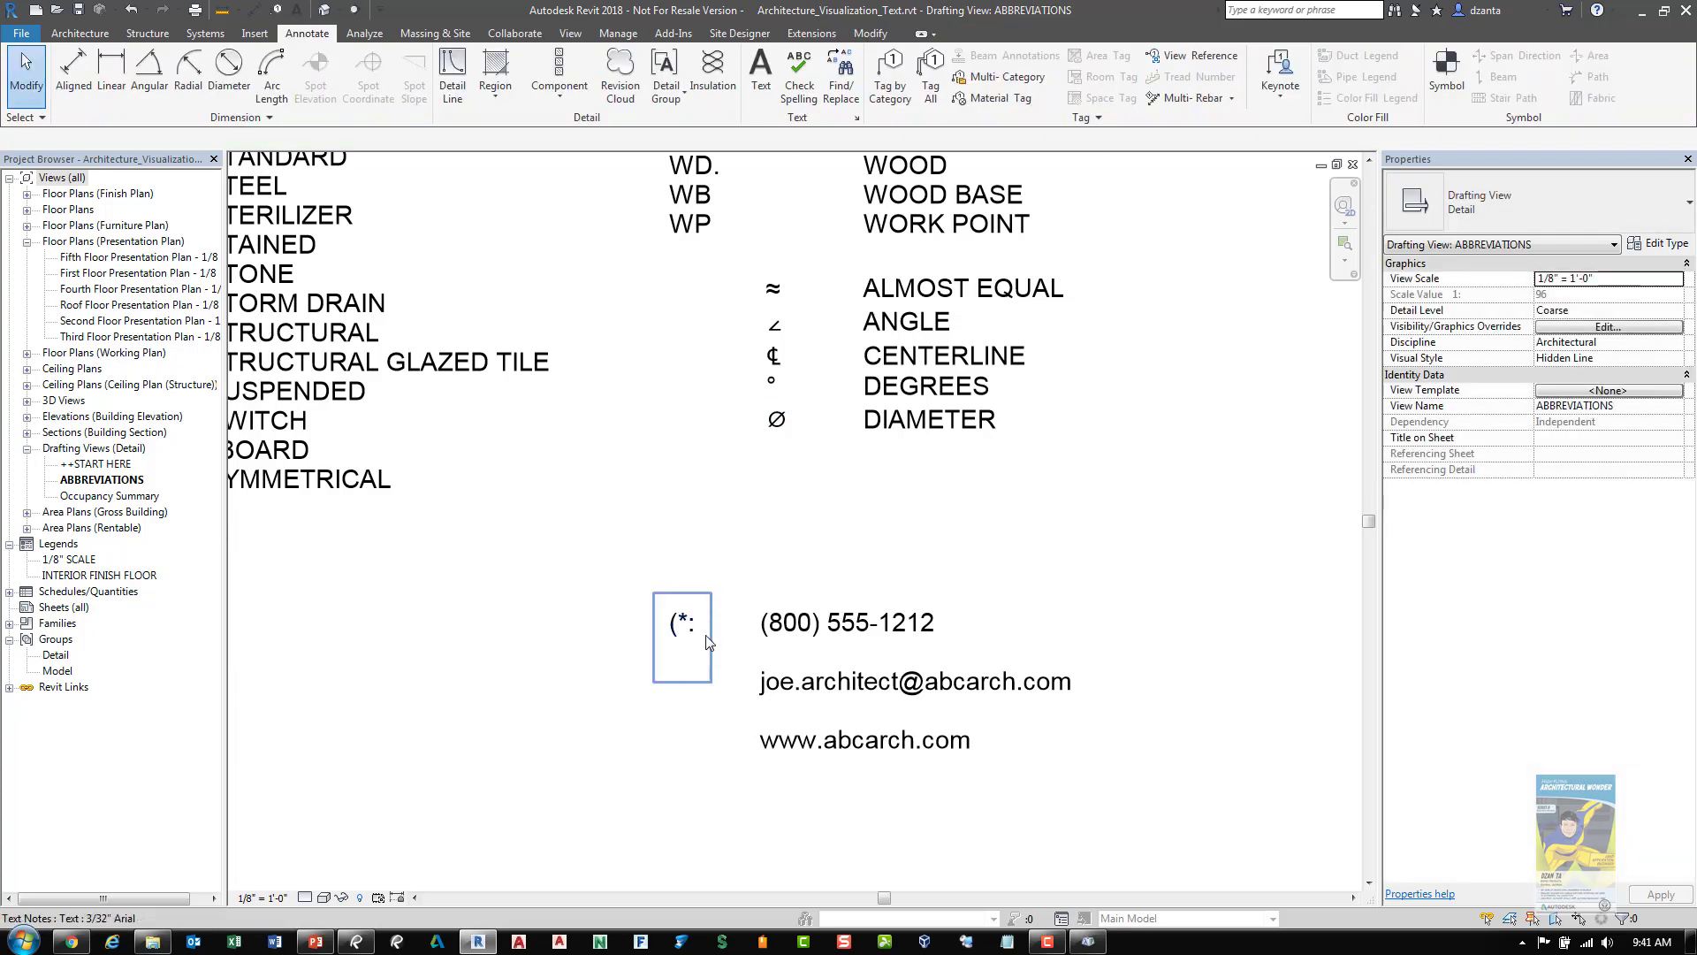
Duplicate the note's text type as 'symbols' with Wingdings as its text font and apply it
click(705, 638)
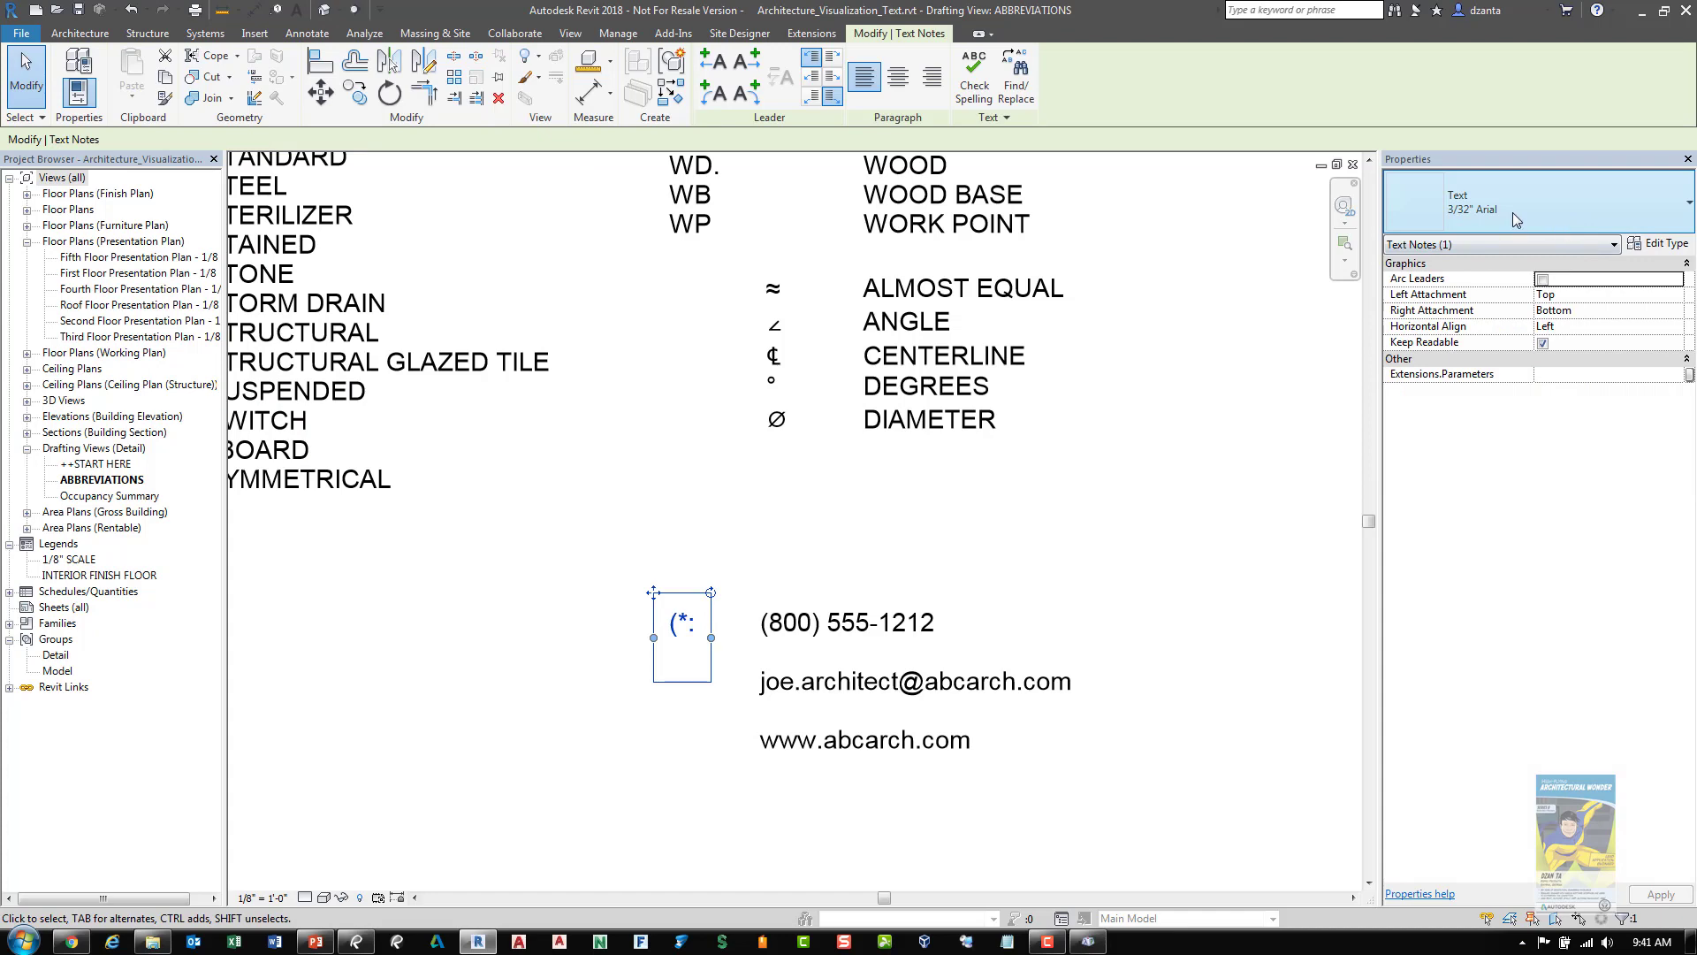
click(1513, 216)
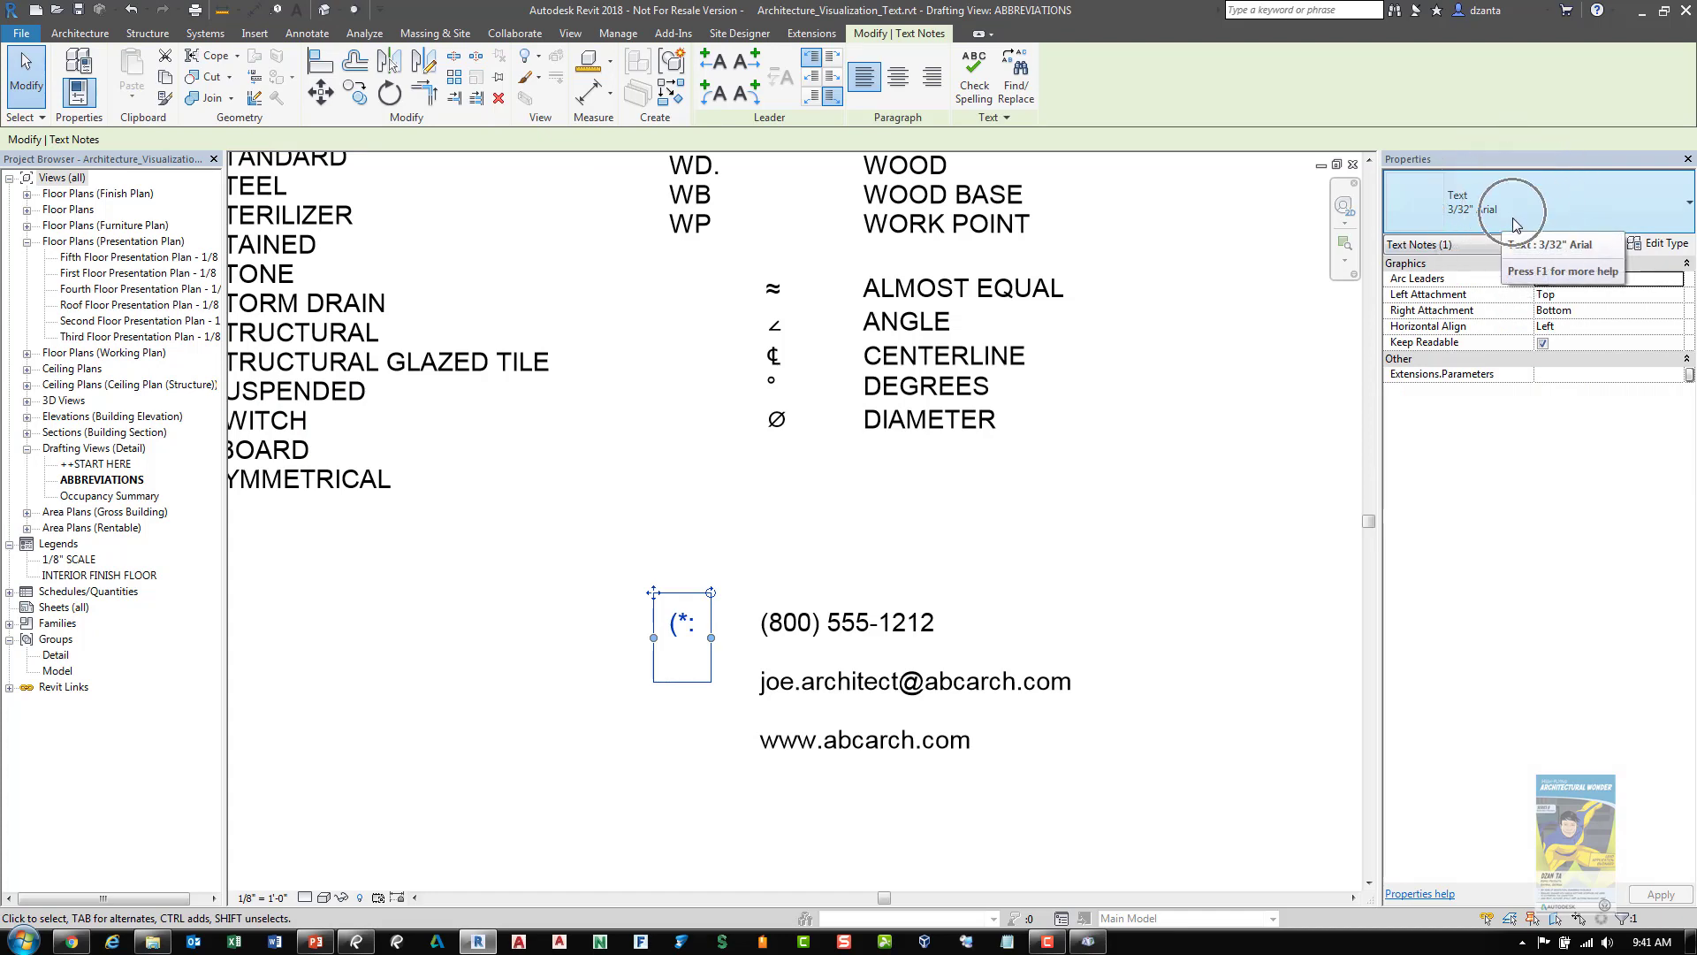
click(1662, 243)
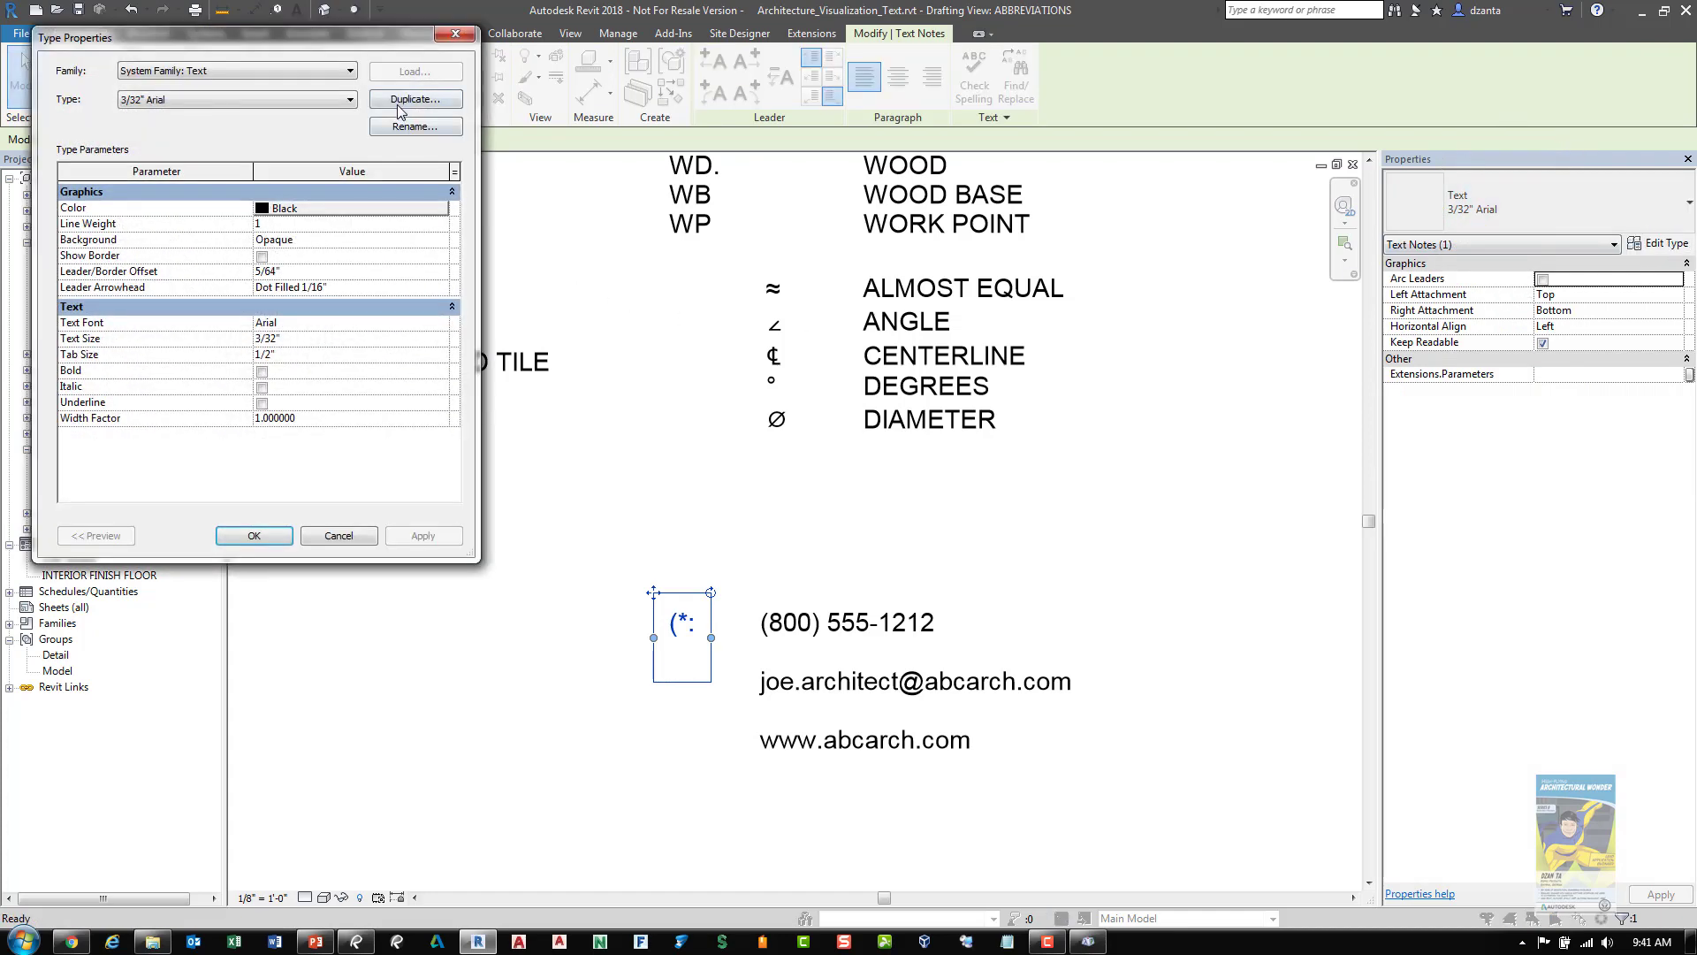
click(398, 100)
text(symbols)
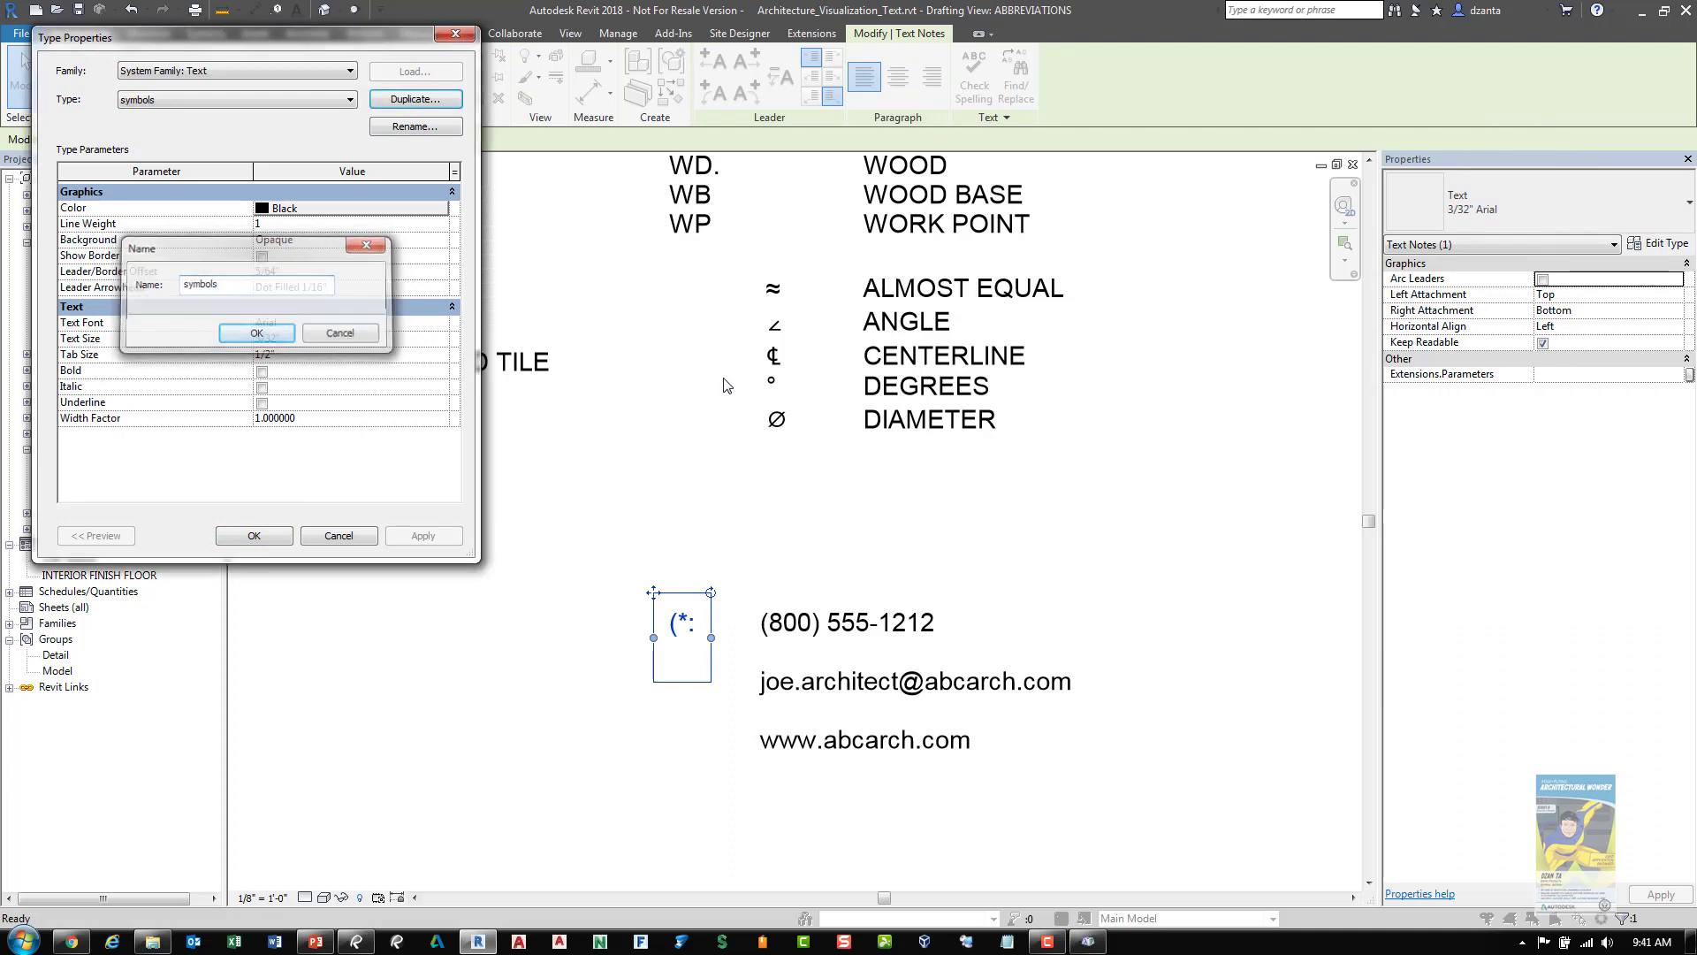
key(Return)
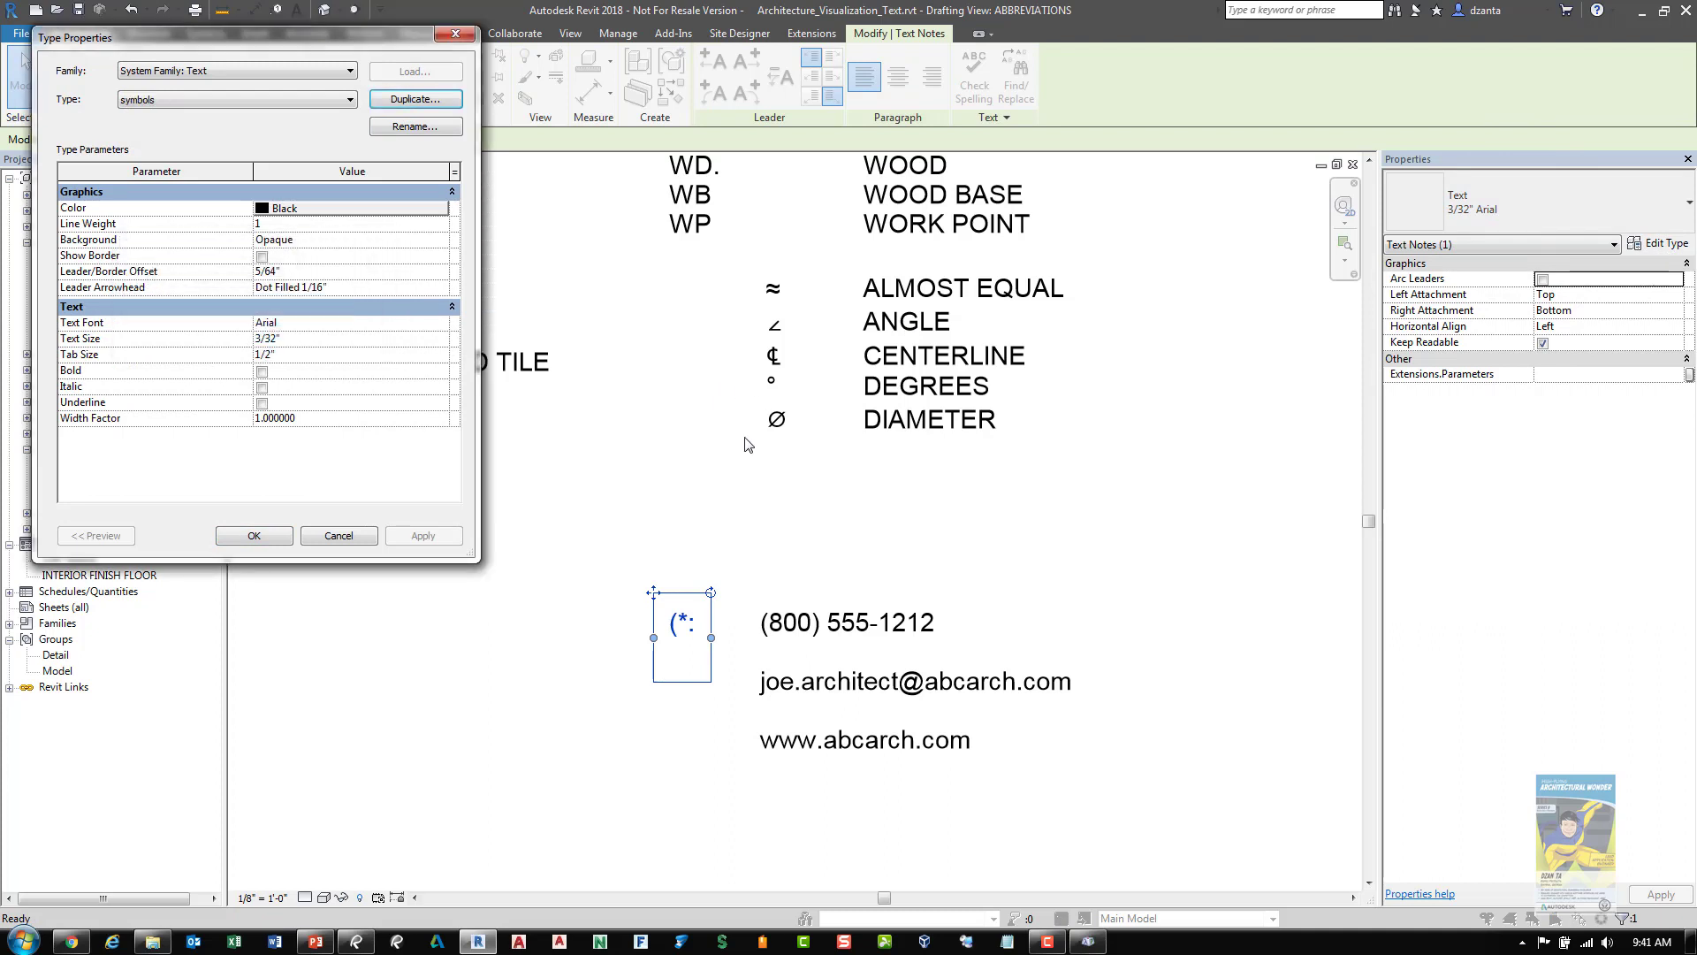
click(435, 323)
click(440, 323)
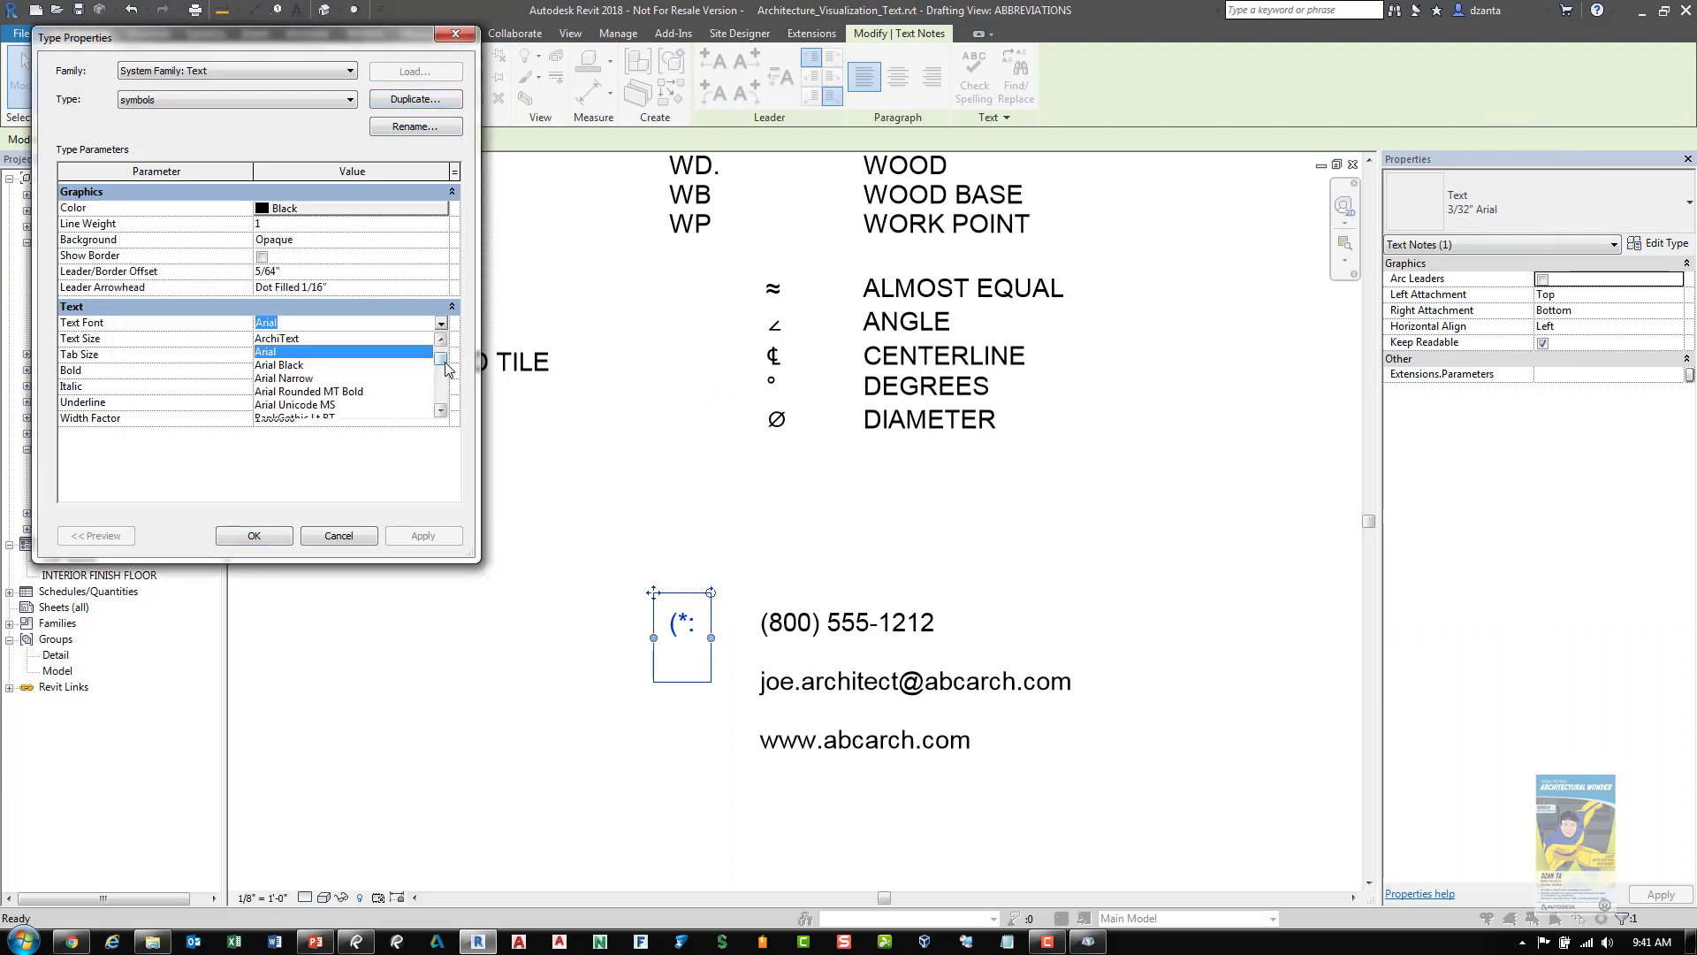
drag(446, 369, 442, 410)
click(313, 389)
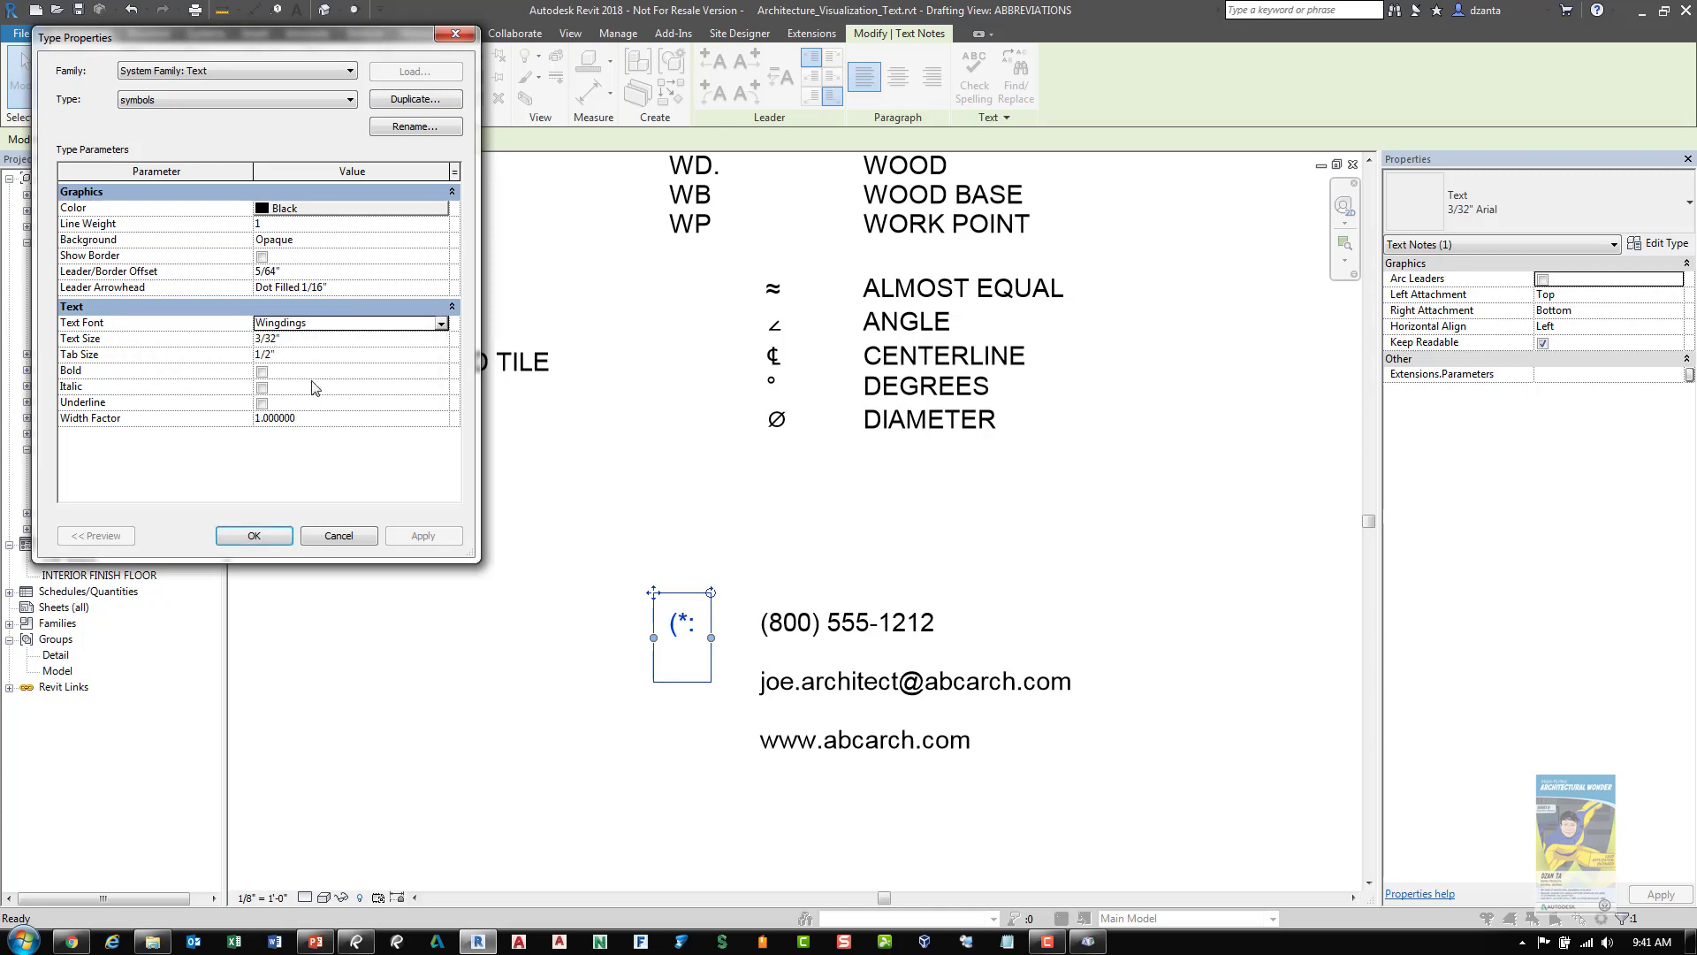
click(254, 536)
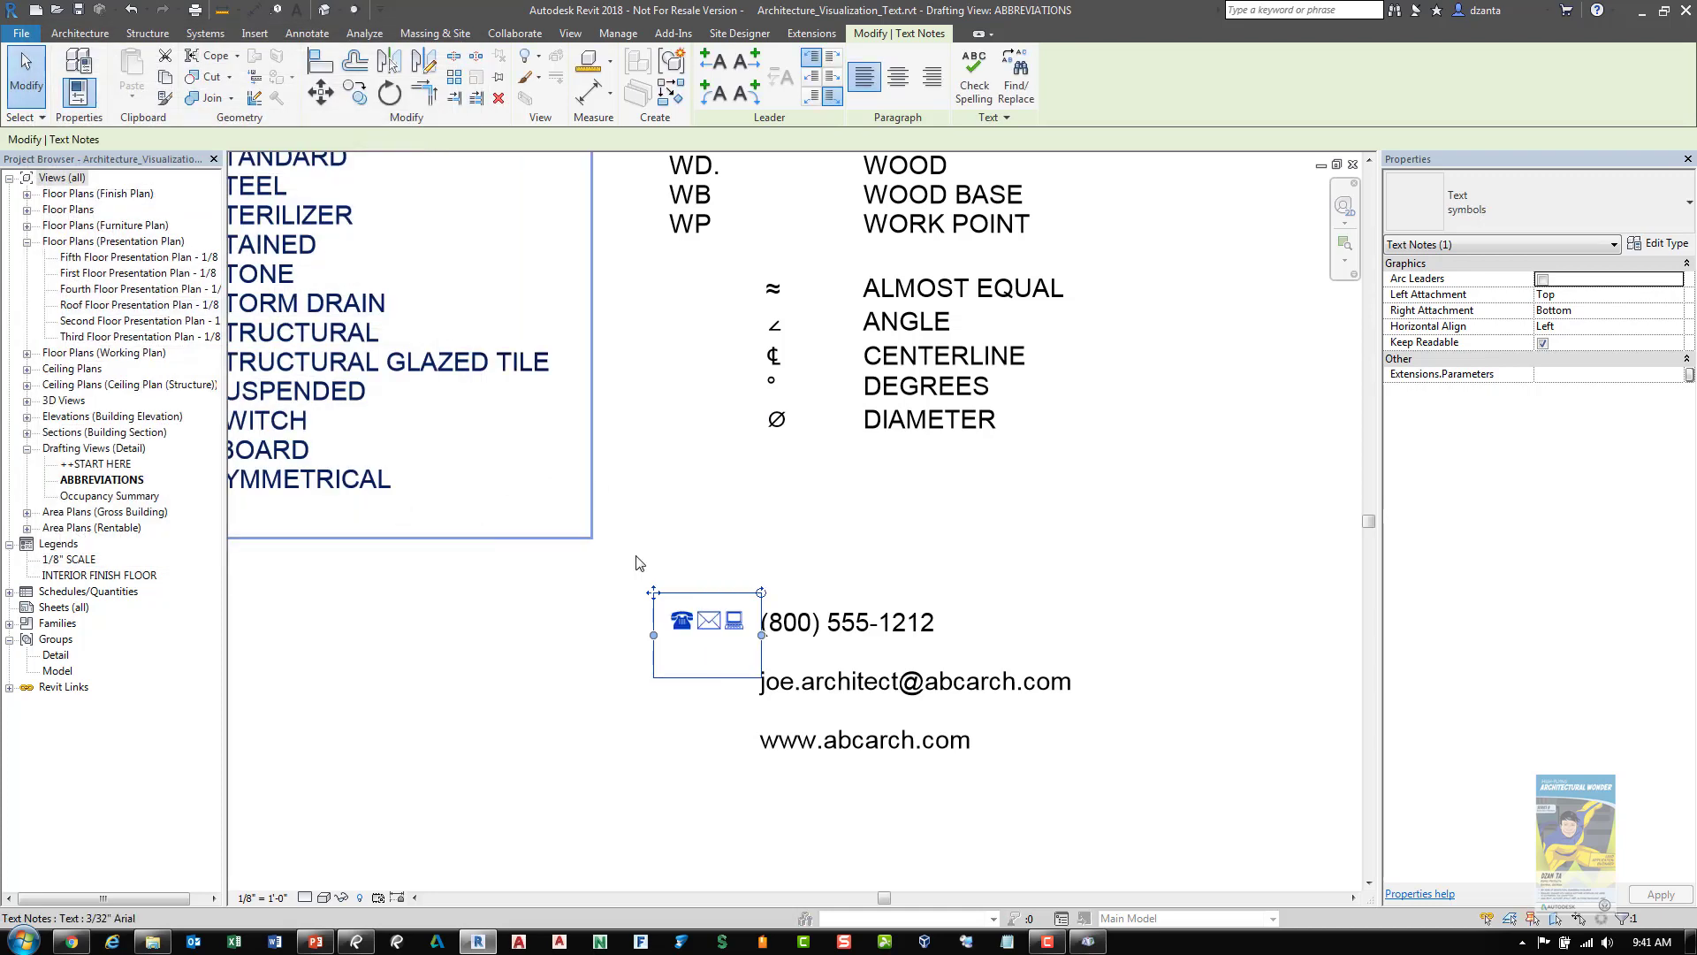
Stack the phone, envelope and computer symbols on separate lines beside the contact details
double_click(694, 626)
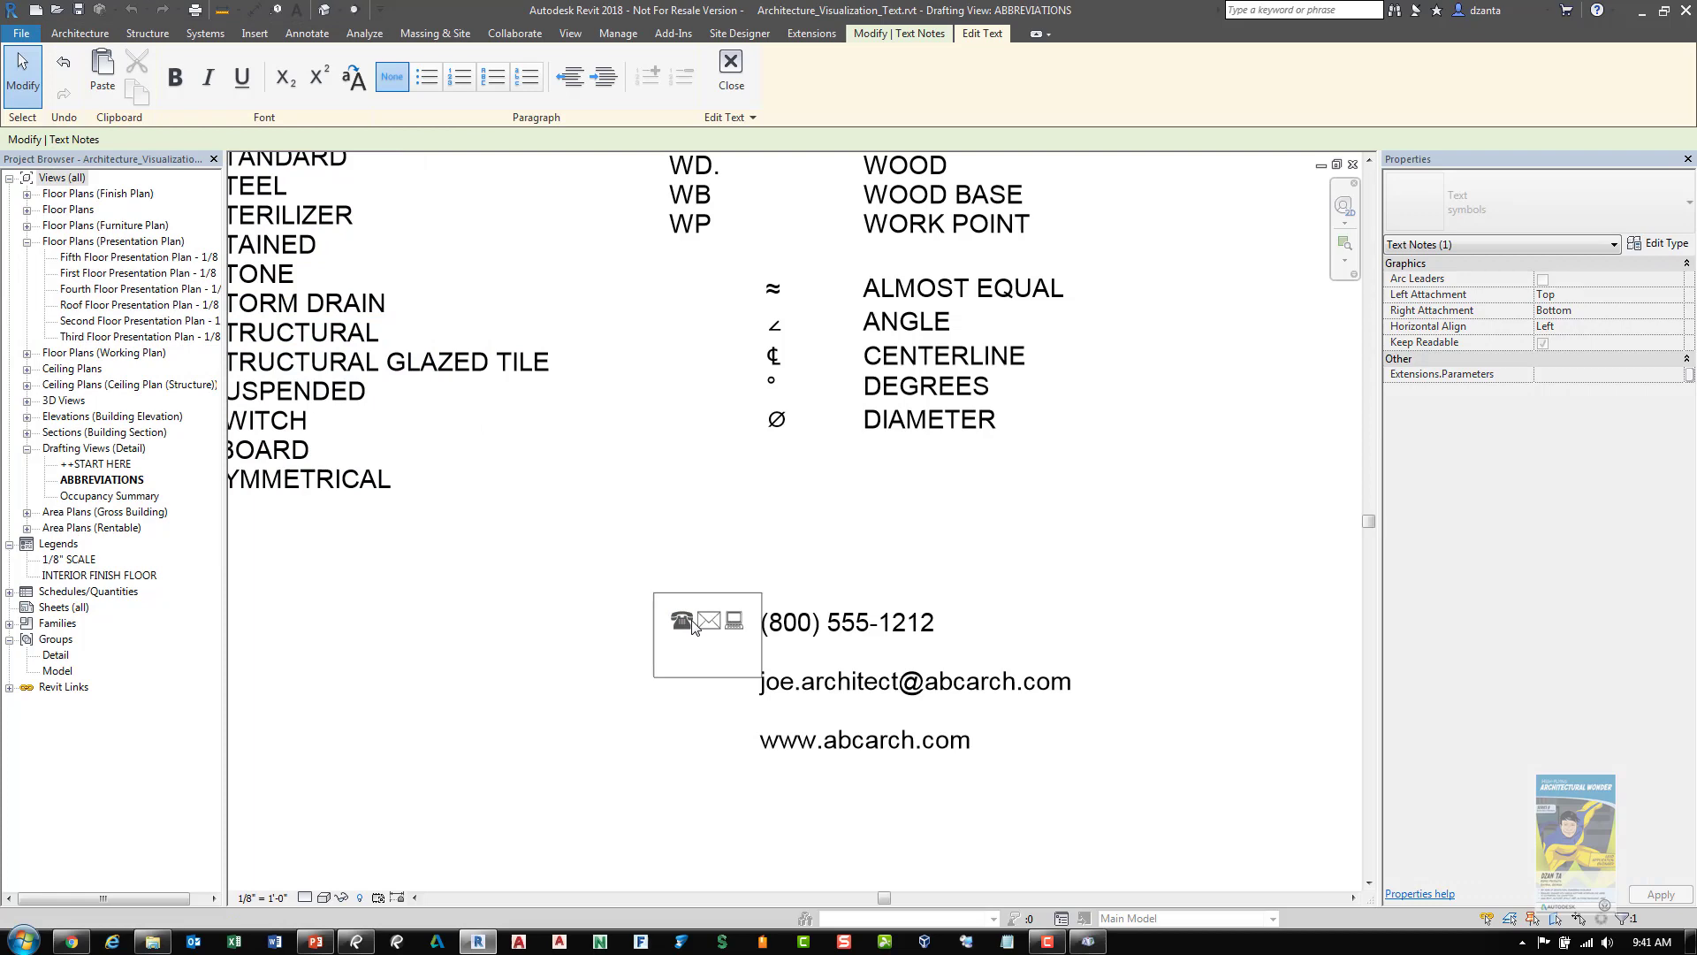
key(Return)
key(Return)
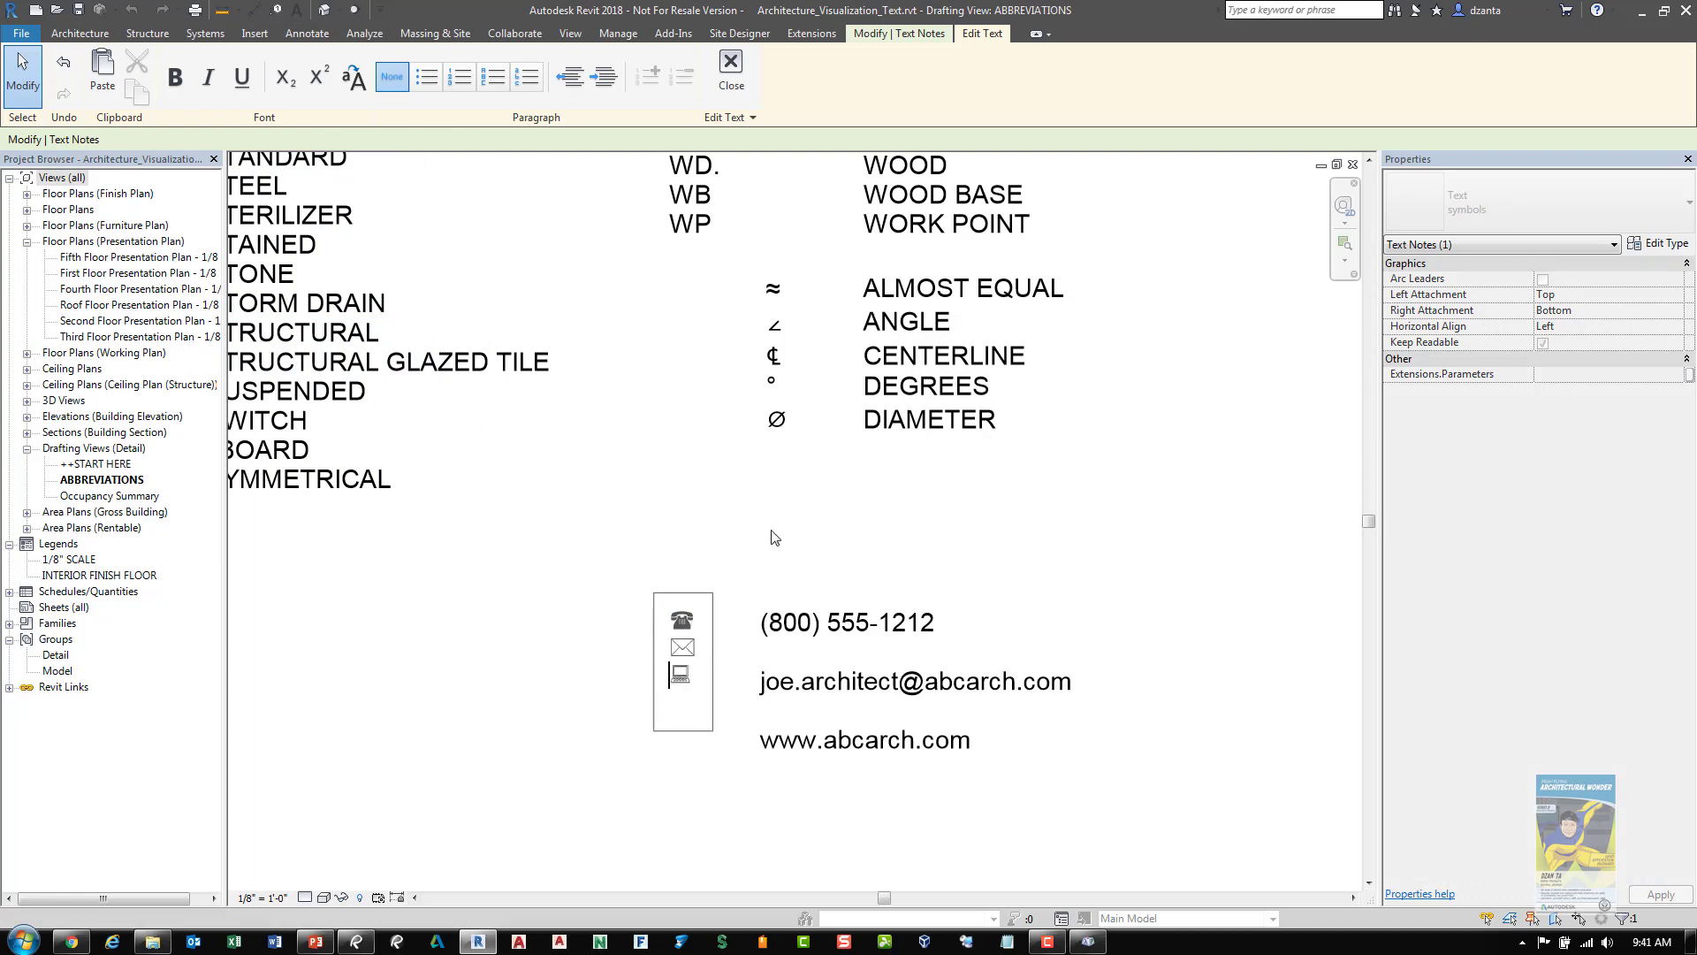
click(773, 538)
Select the top-chord gusset plate and drag the left and right diagonals into a new connection order
click(774, 538)
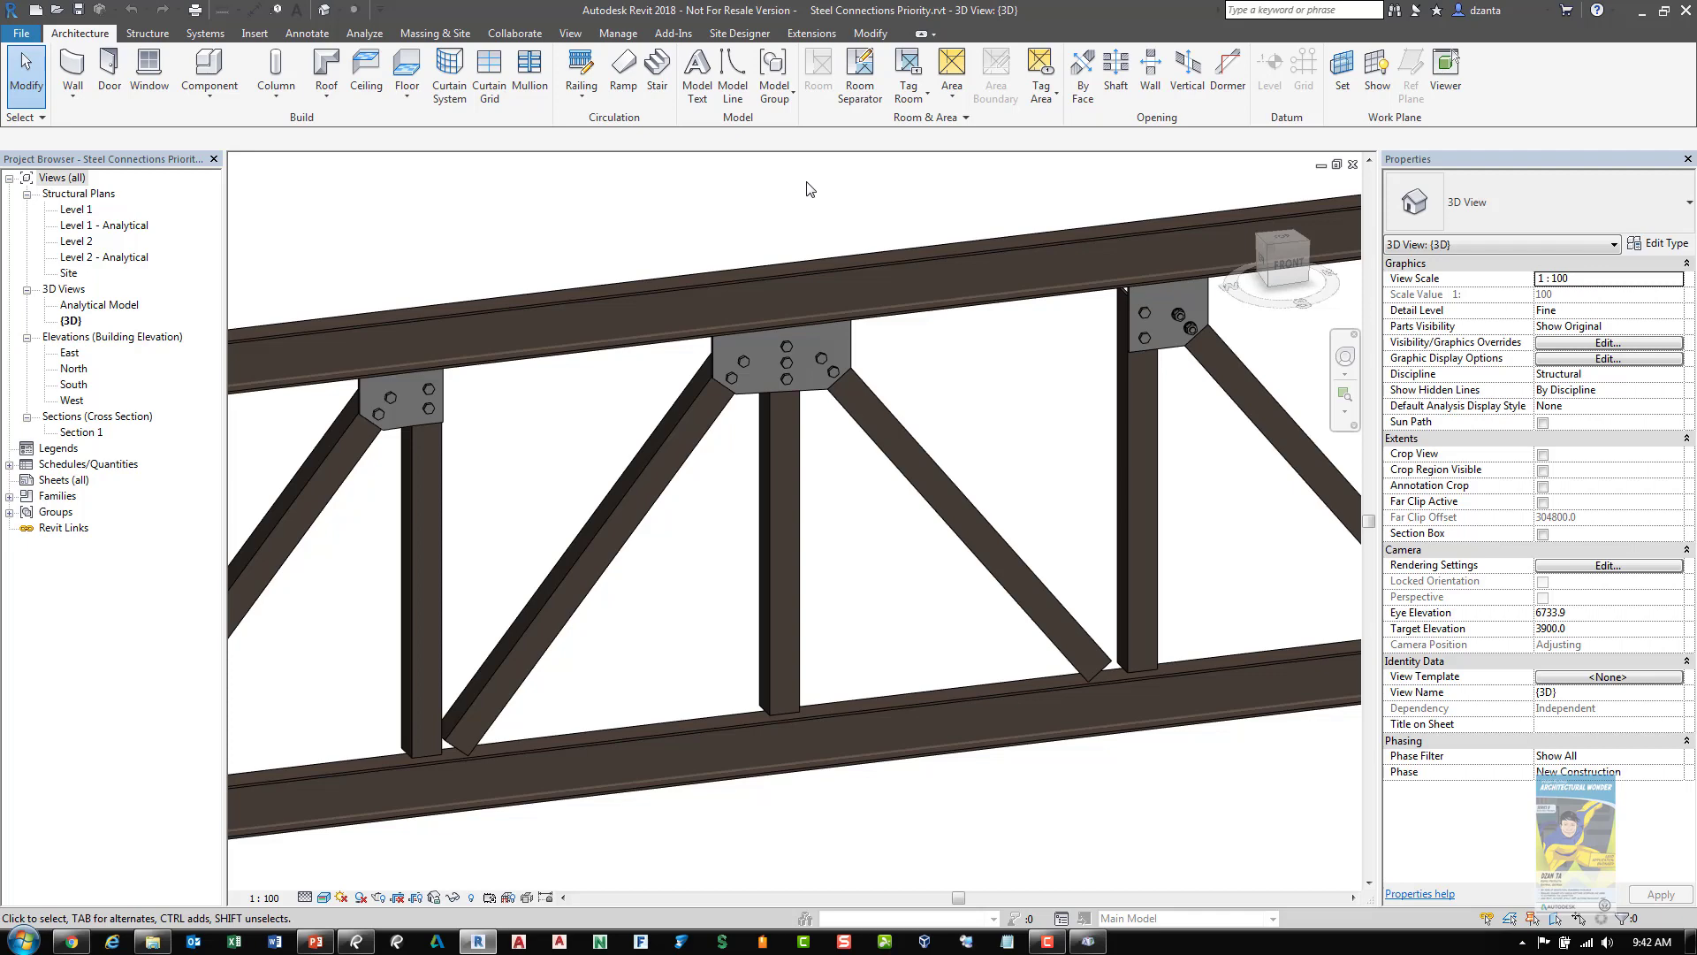
click(814, 394)
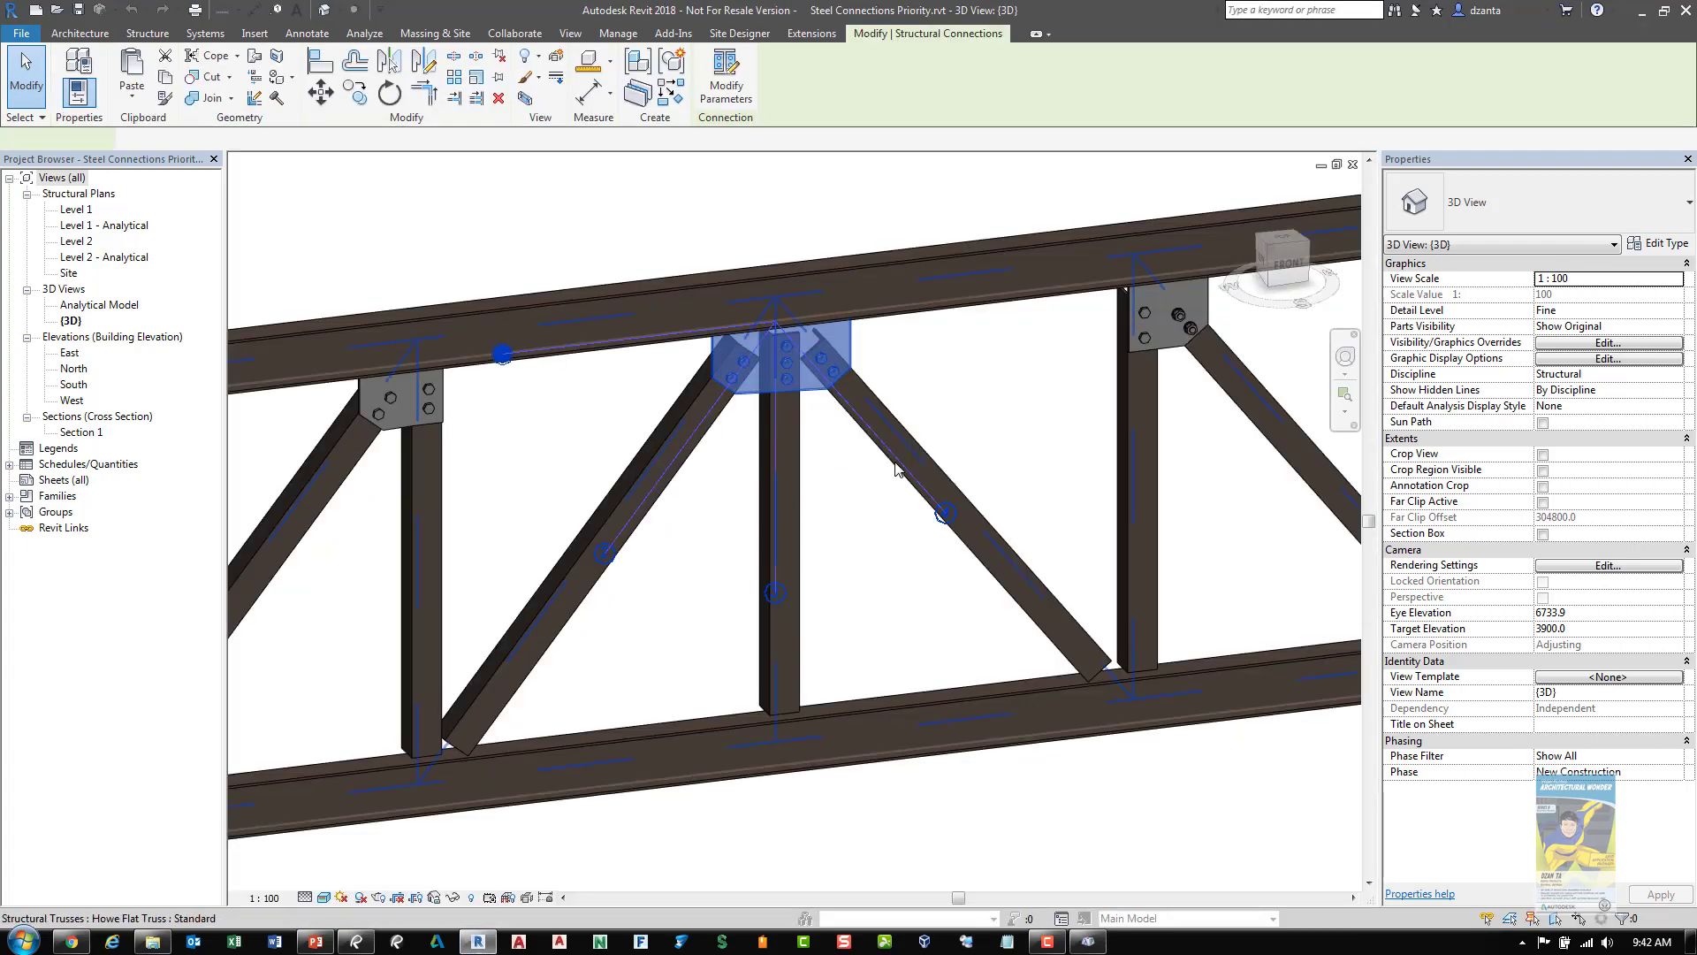
scroll(797, 513, up, 3)
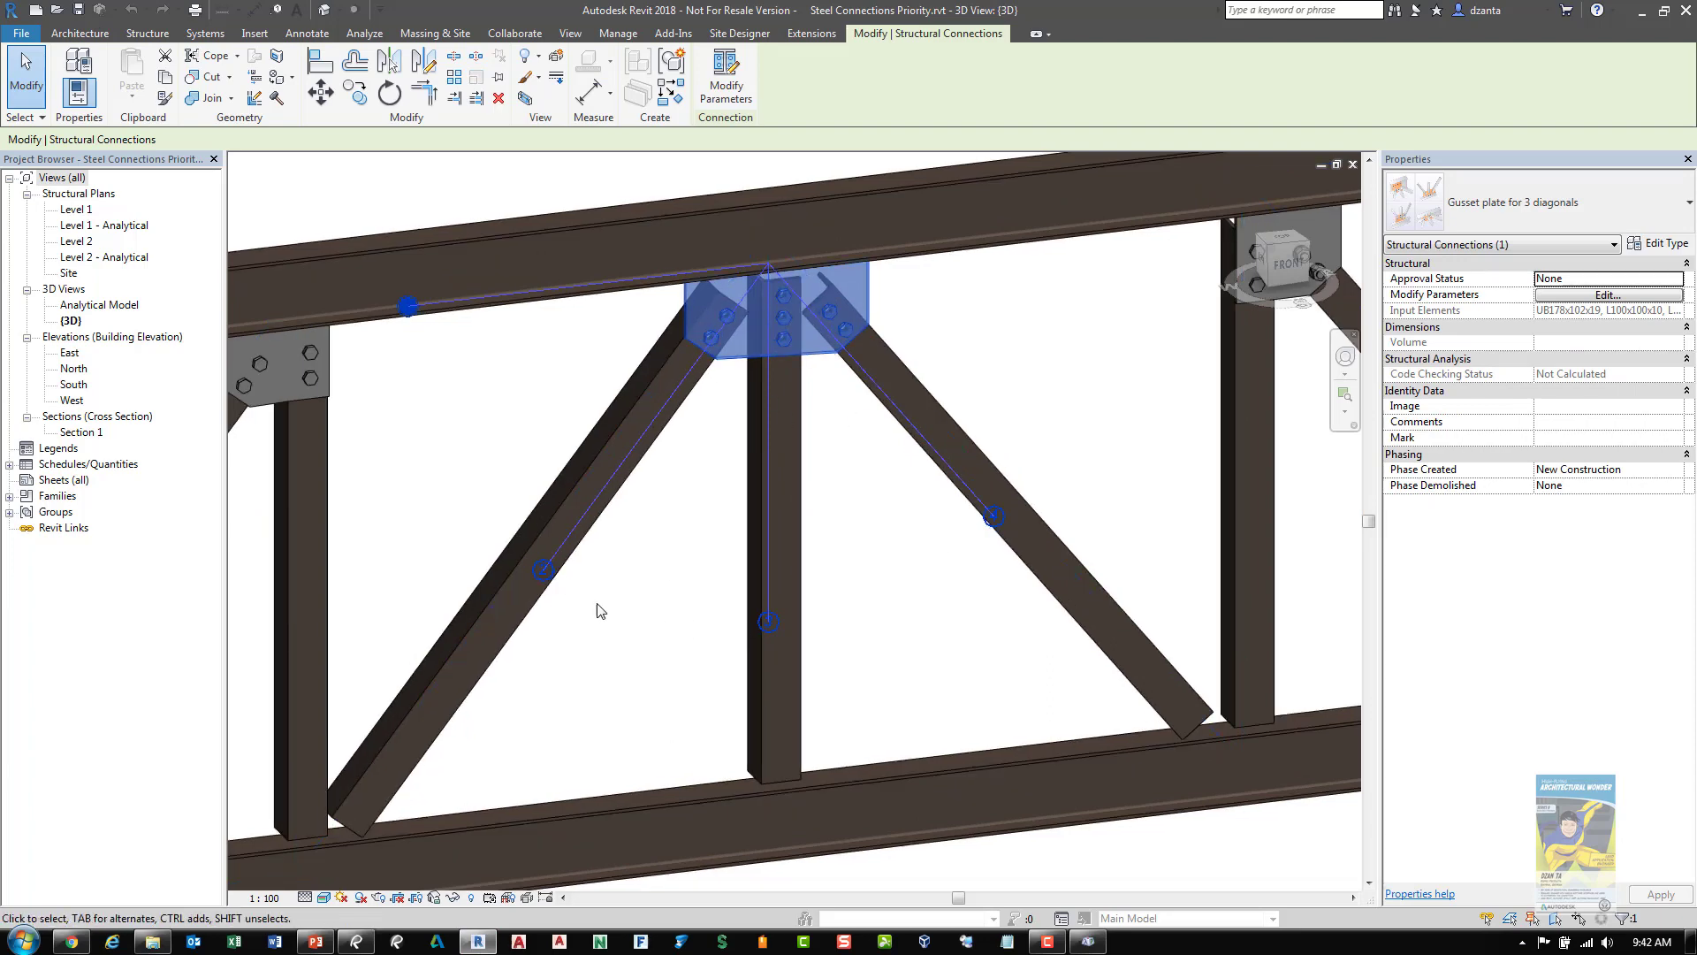
scroll(651, 590, up, 2)
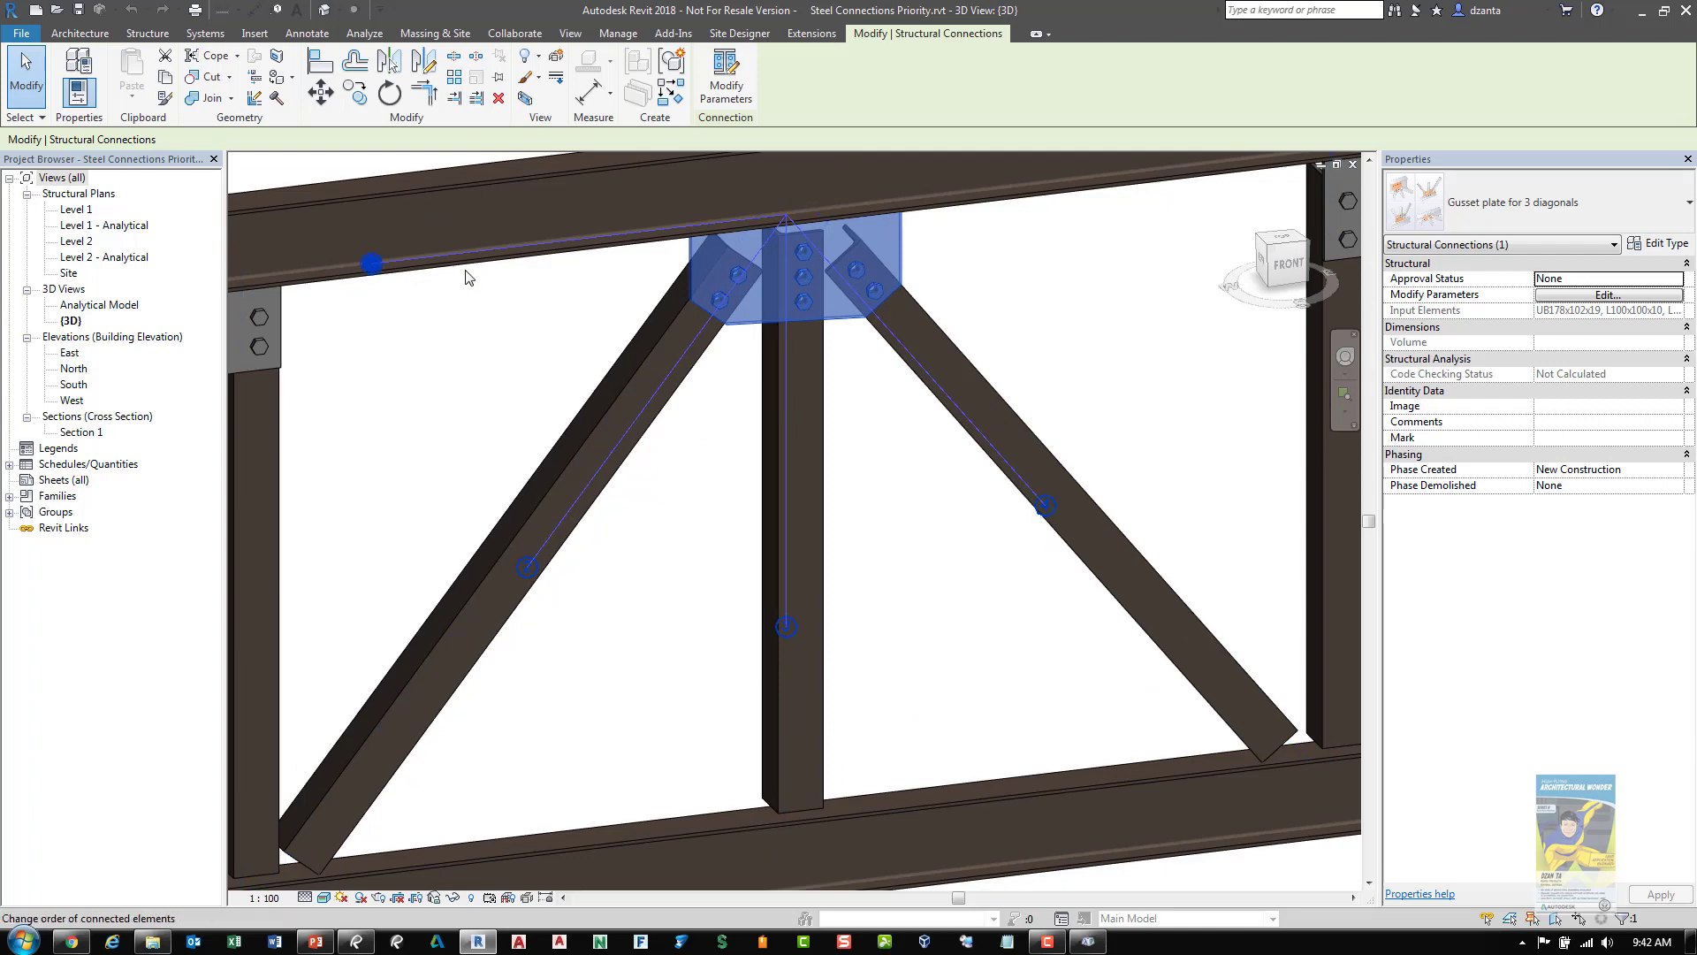
mouse_move(526, 566)
mouse_down()
mouse_move(586, 598)
mouse_move(793, 626)
mouse_up()
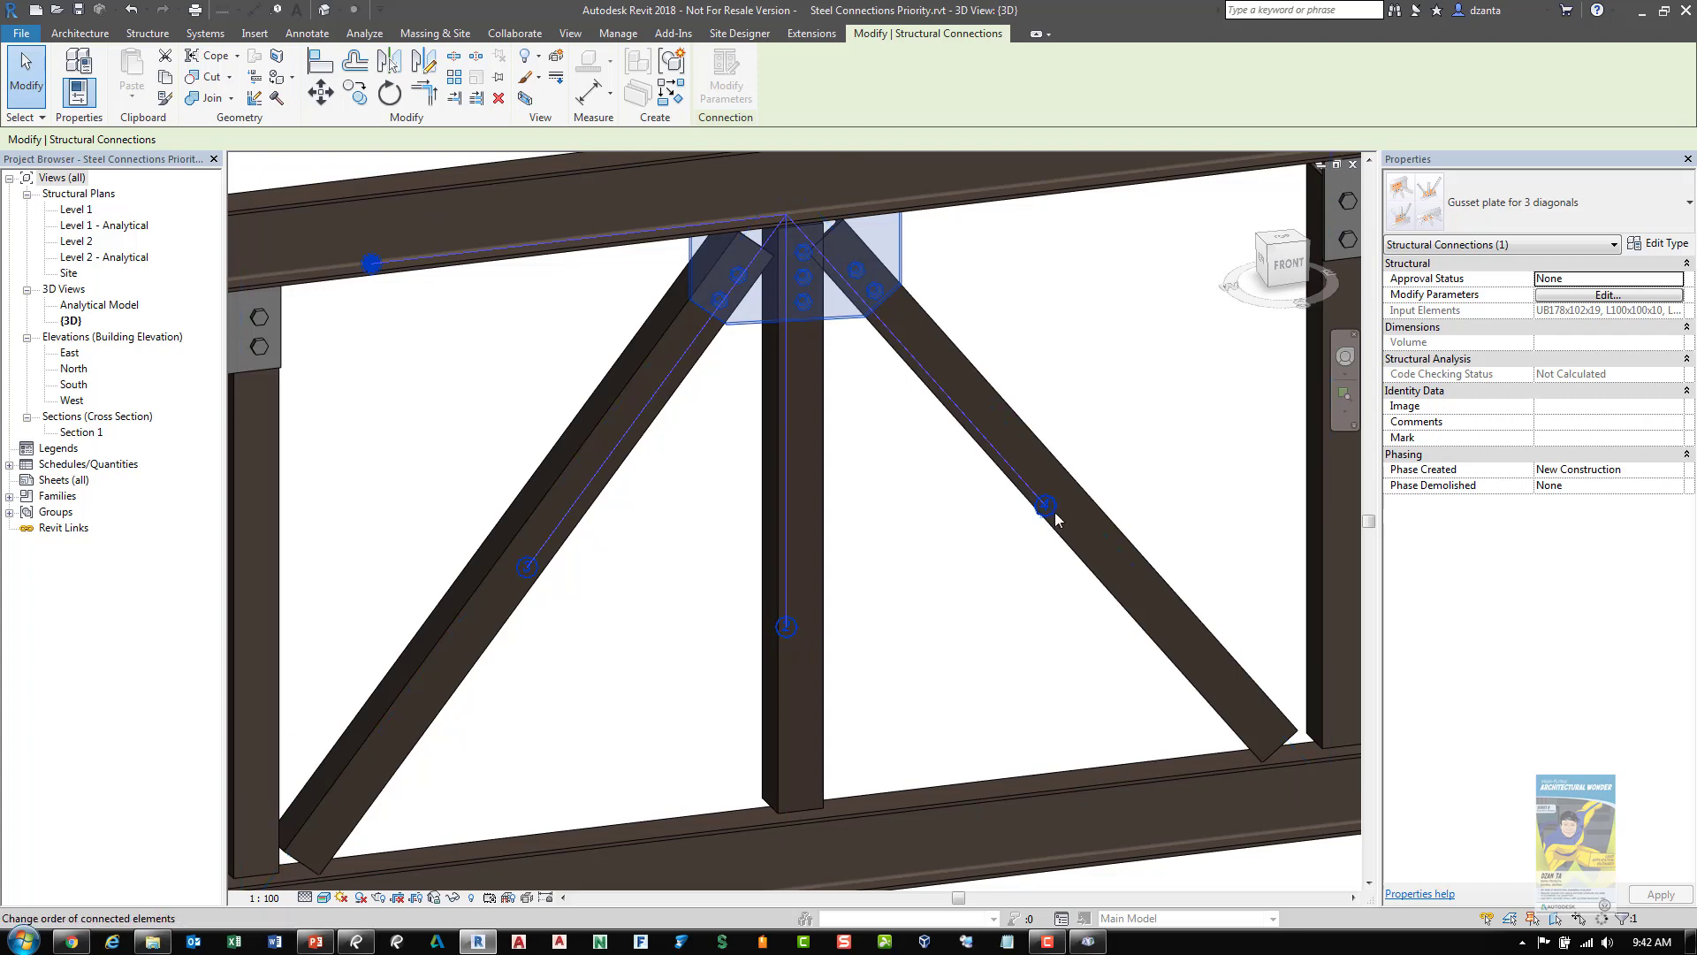
drag(1047, 508, 785, 626)
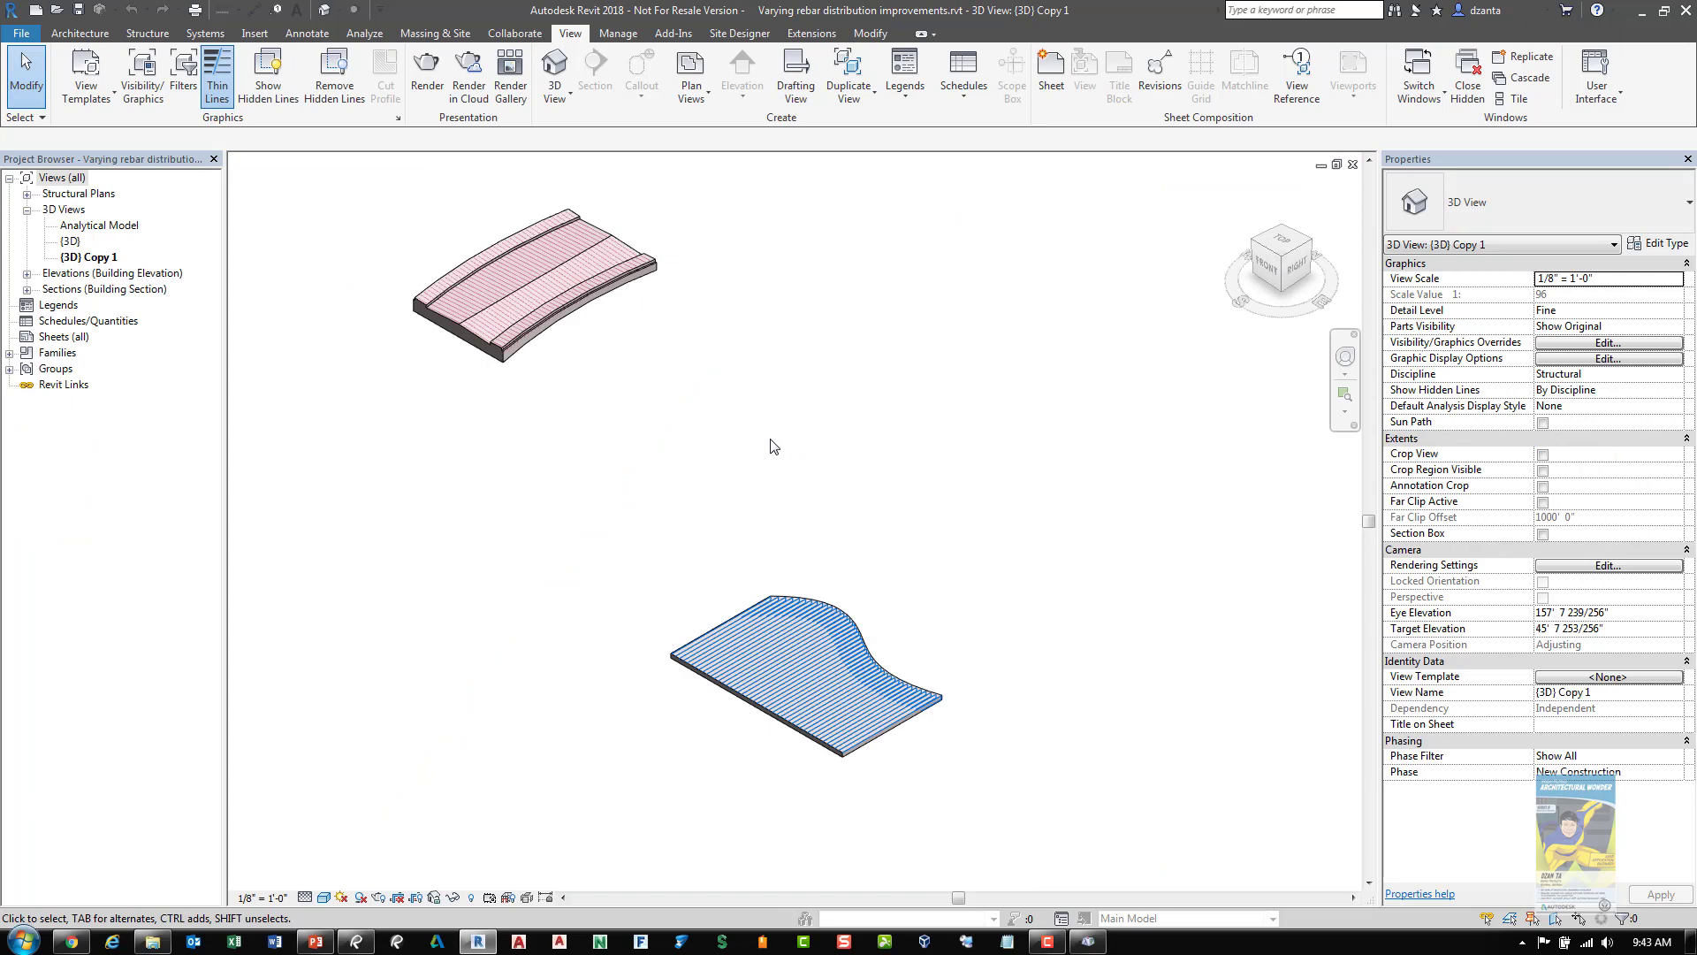
Zoom to the curved Adaptive Bridge Deck and switch the view to Wireframe to reveal its rebar
scroll(434, 207, up, 5)
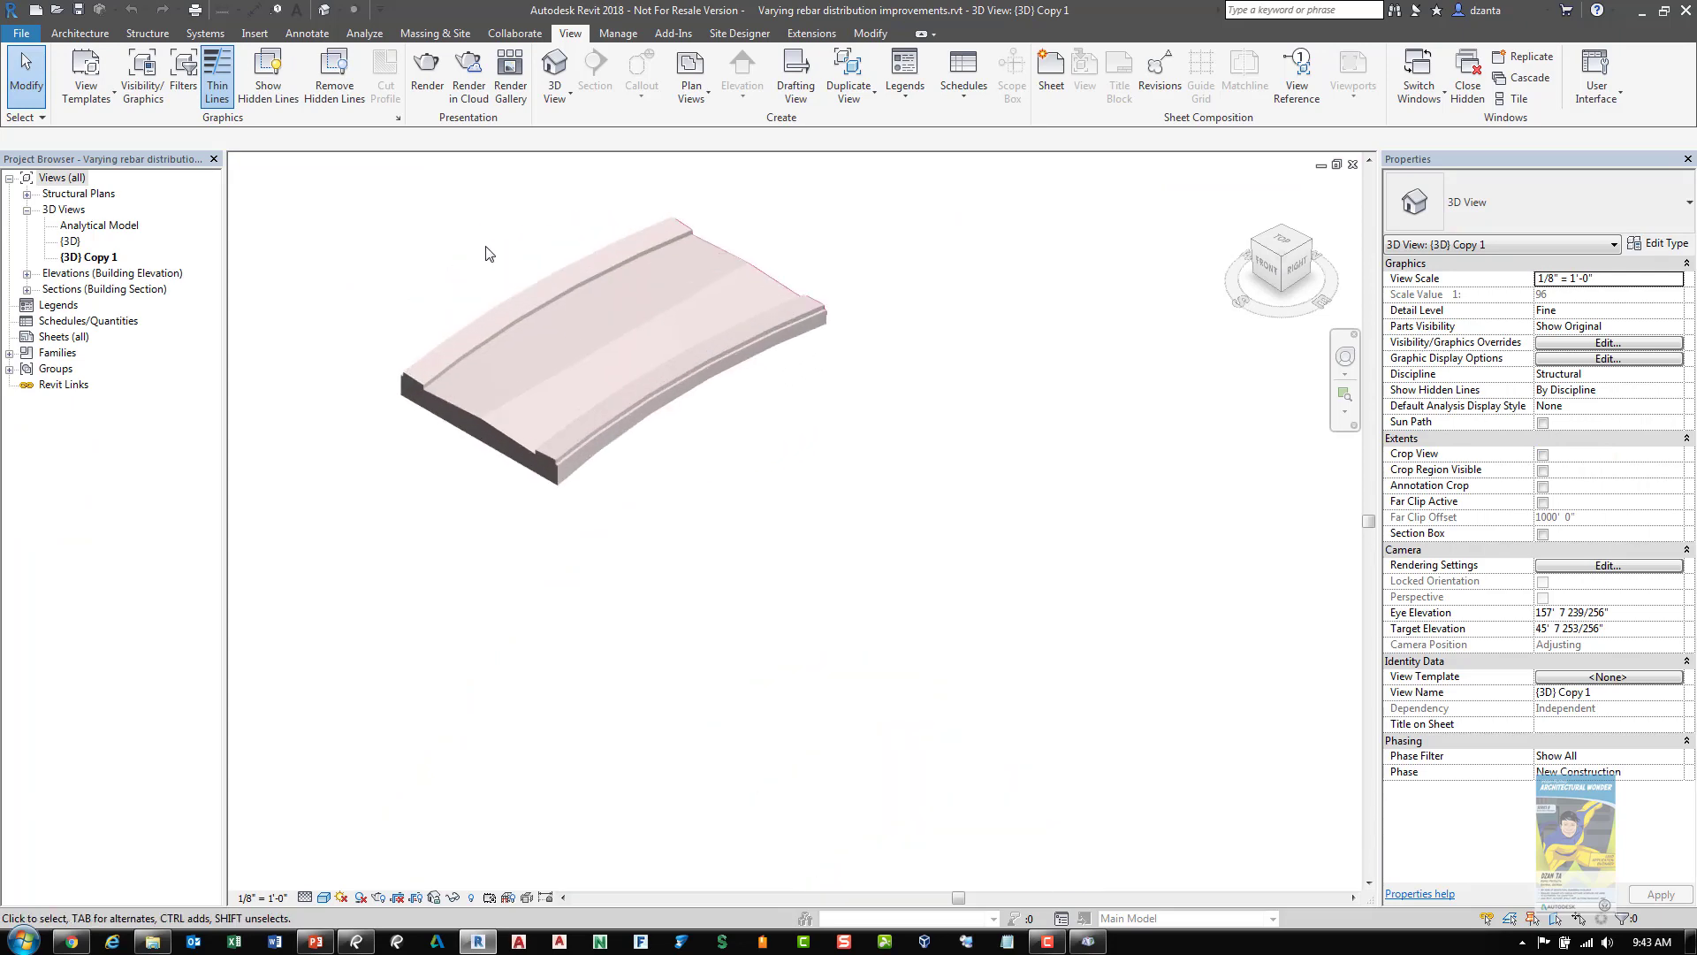
scroll(561, 375, up, 2)
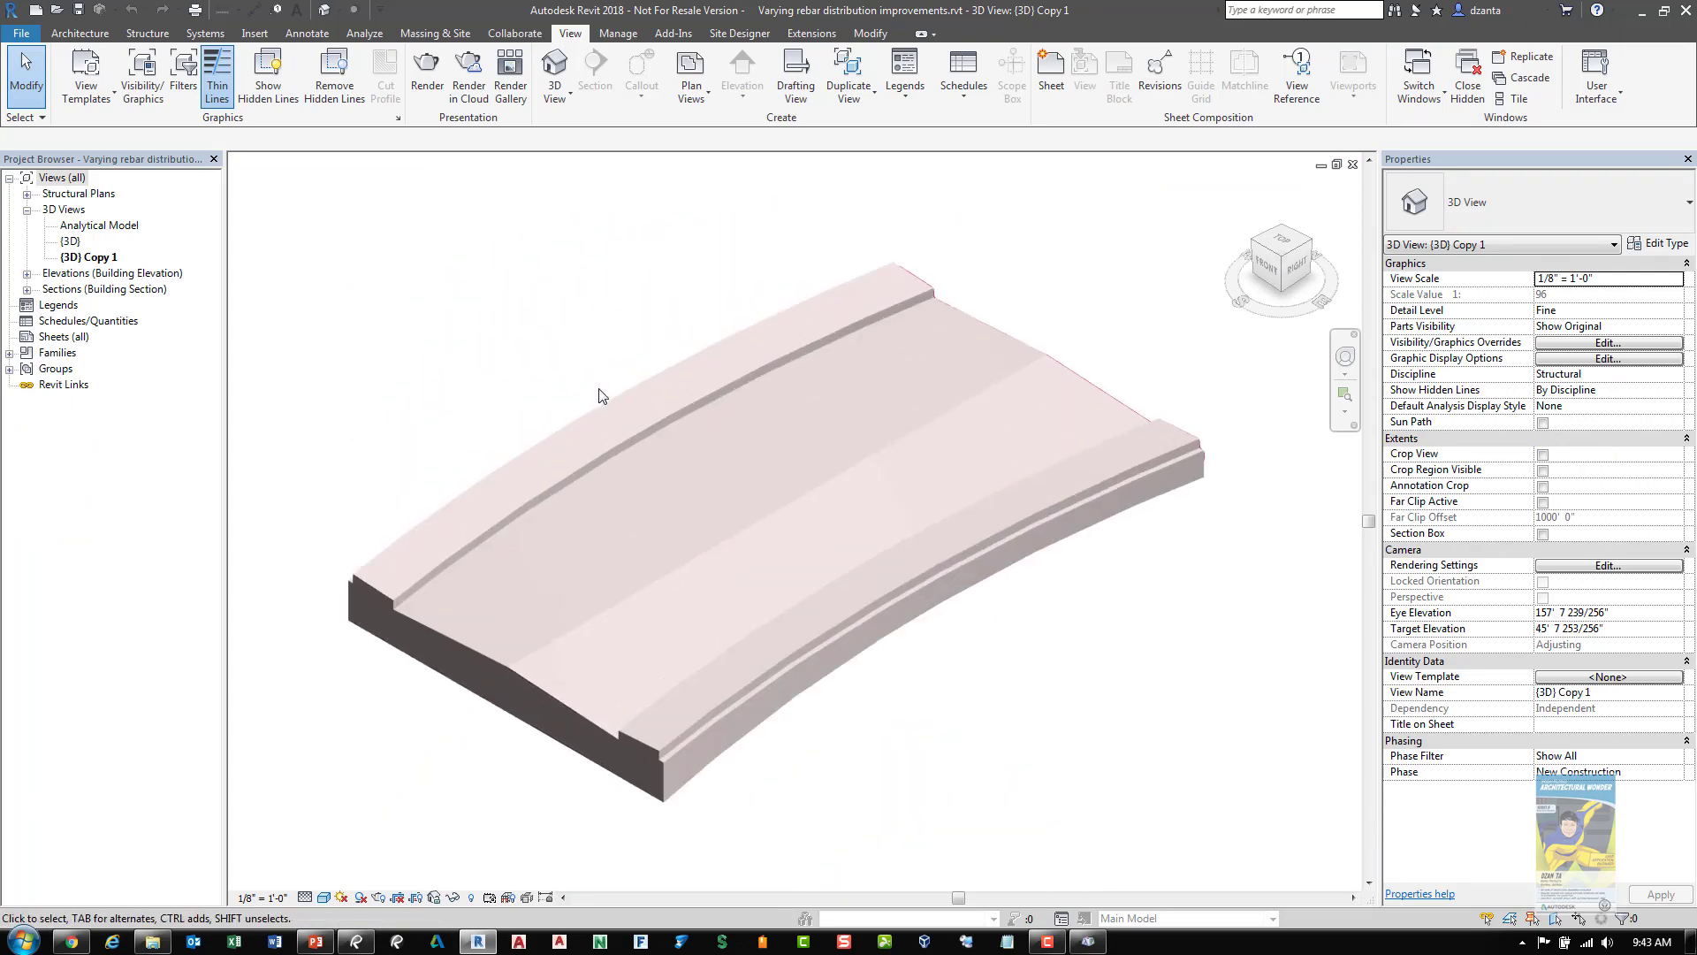
click(569, 636)
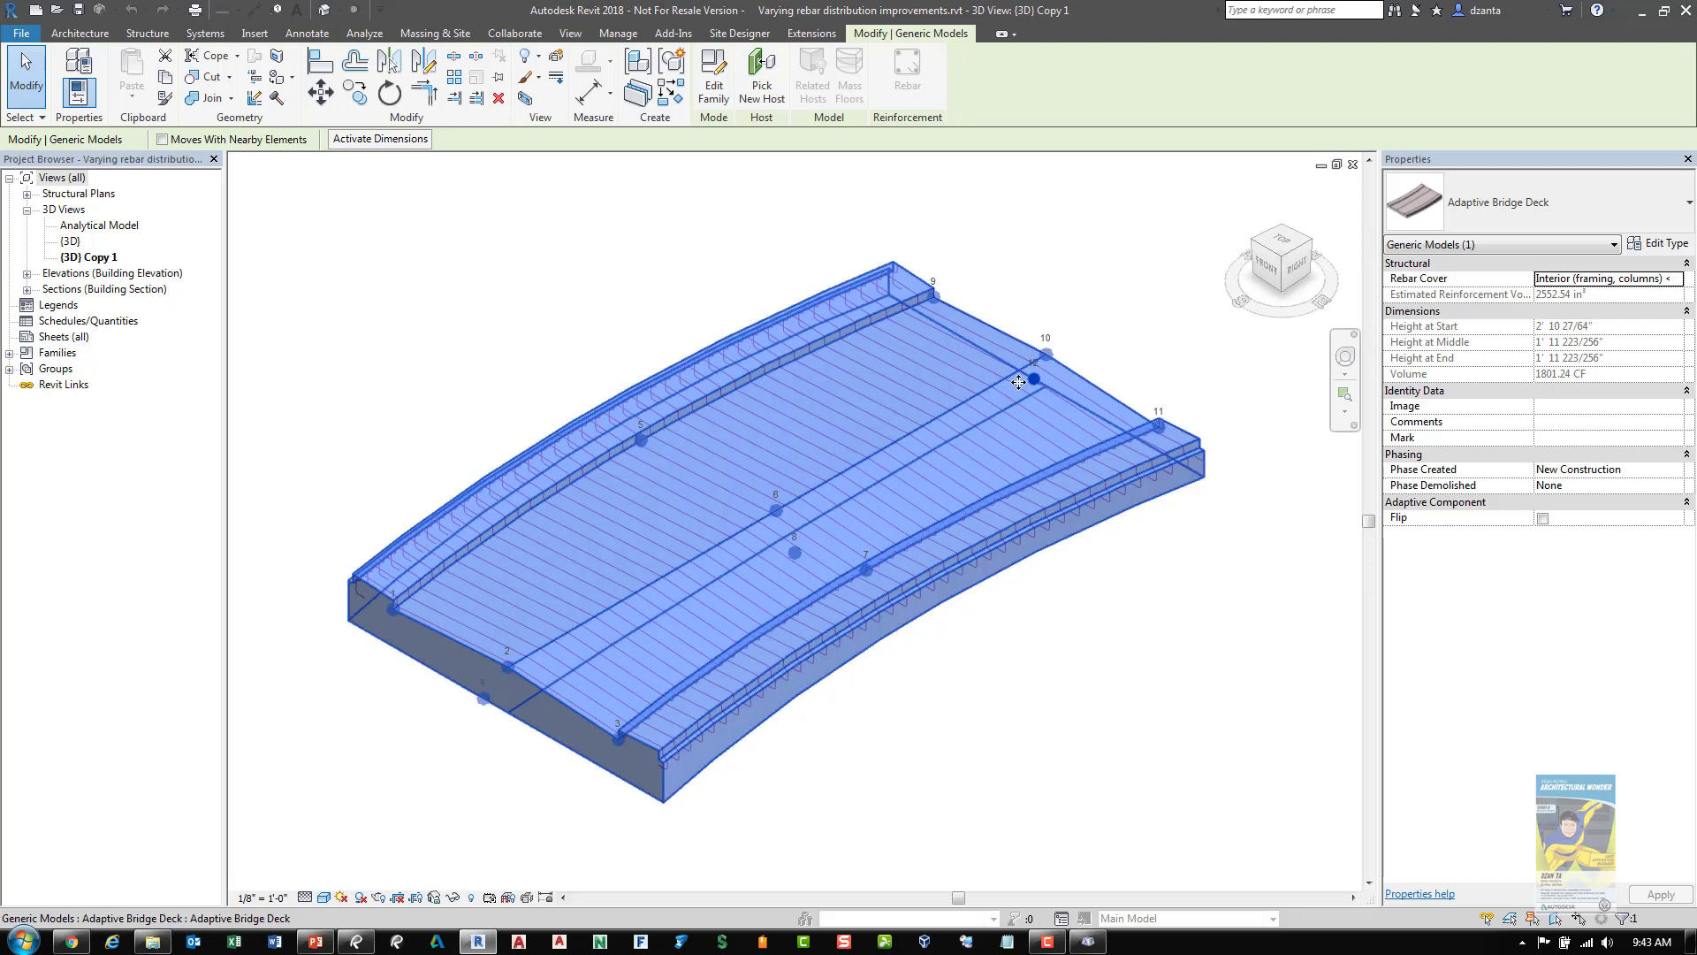
click(970, 693)
click(323, 897)
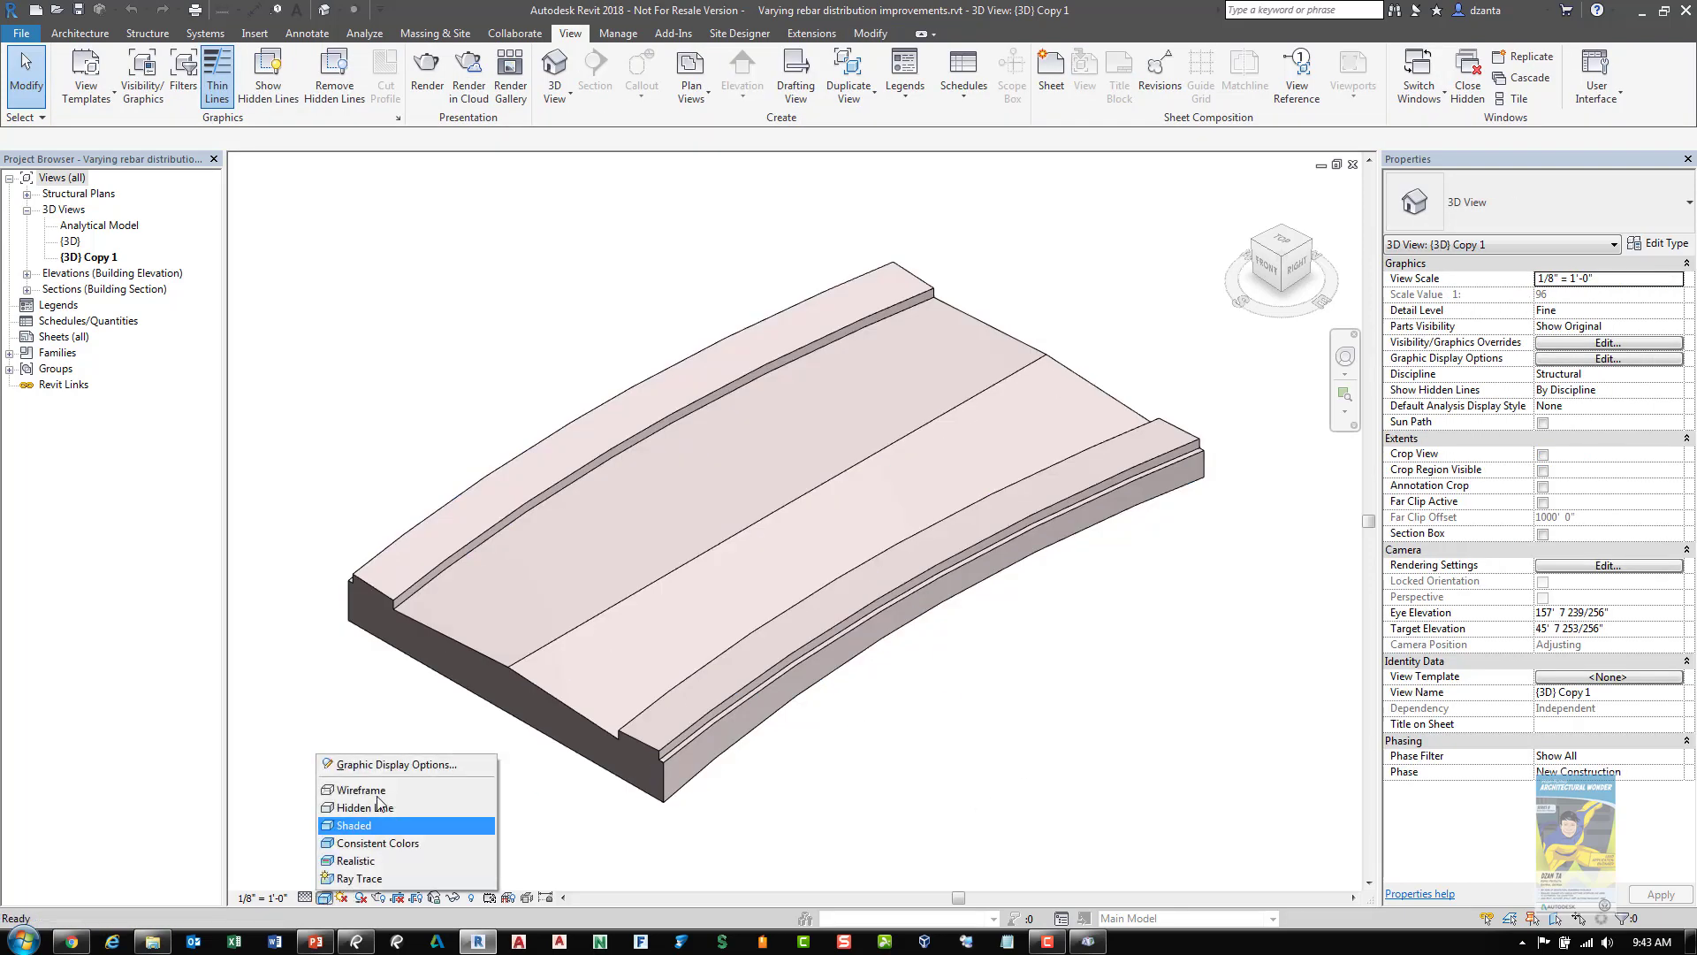
click(387, 789)
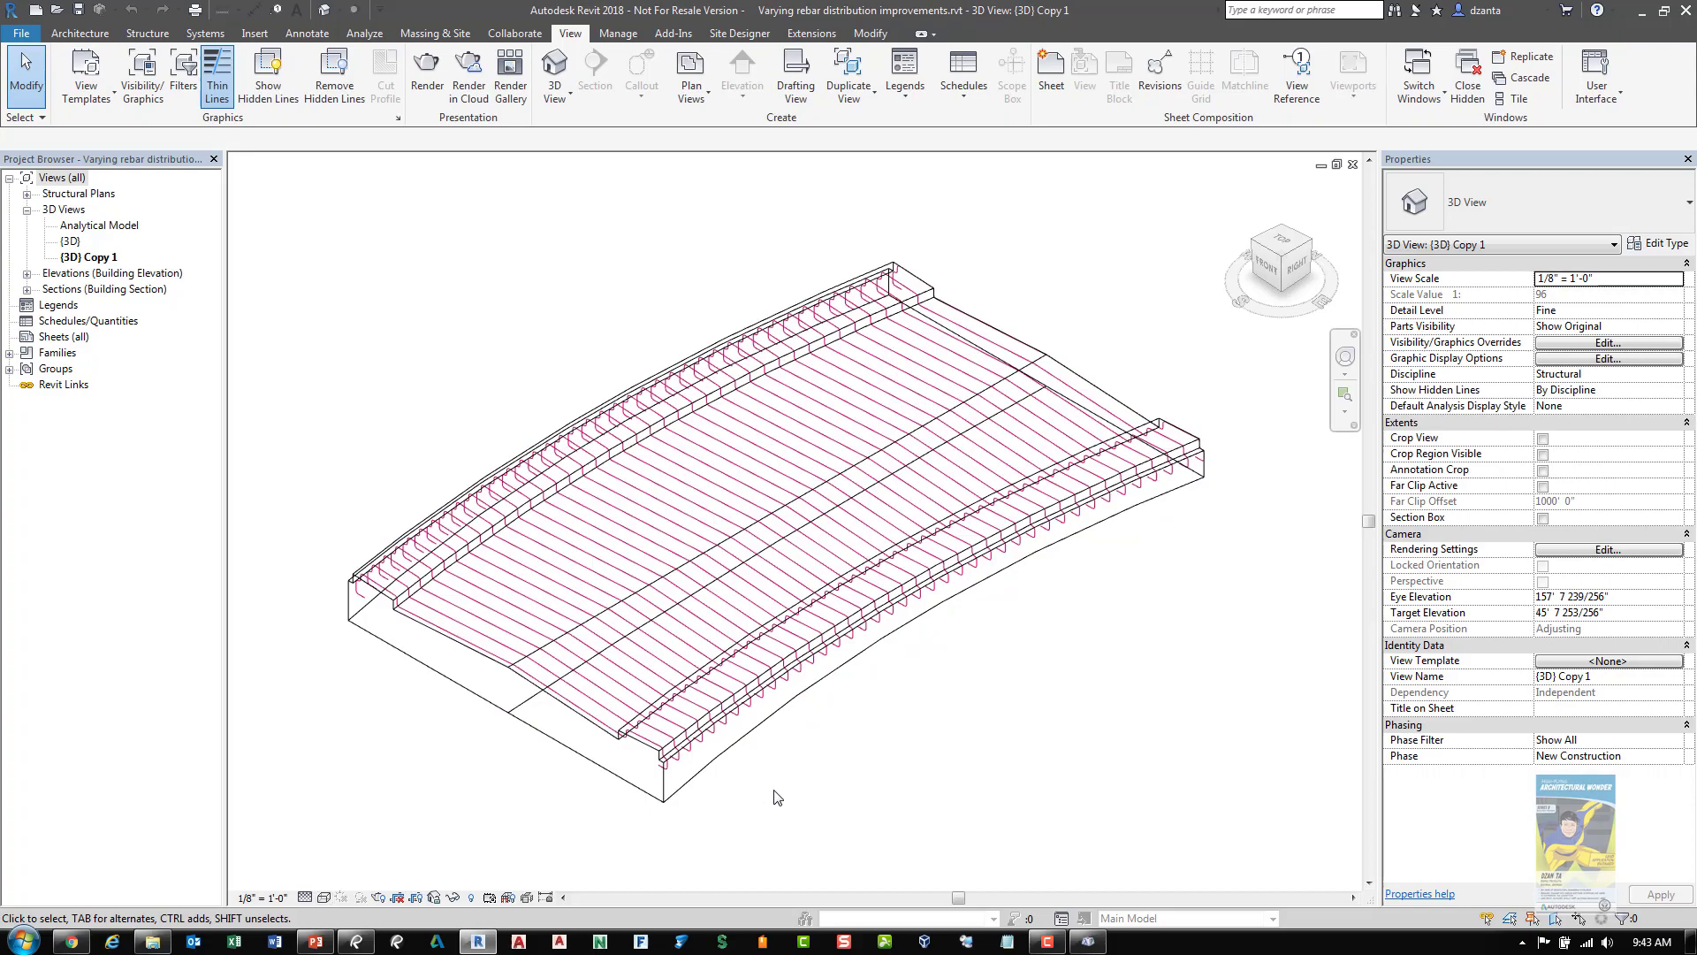
scroll(654, 619, up, 5)
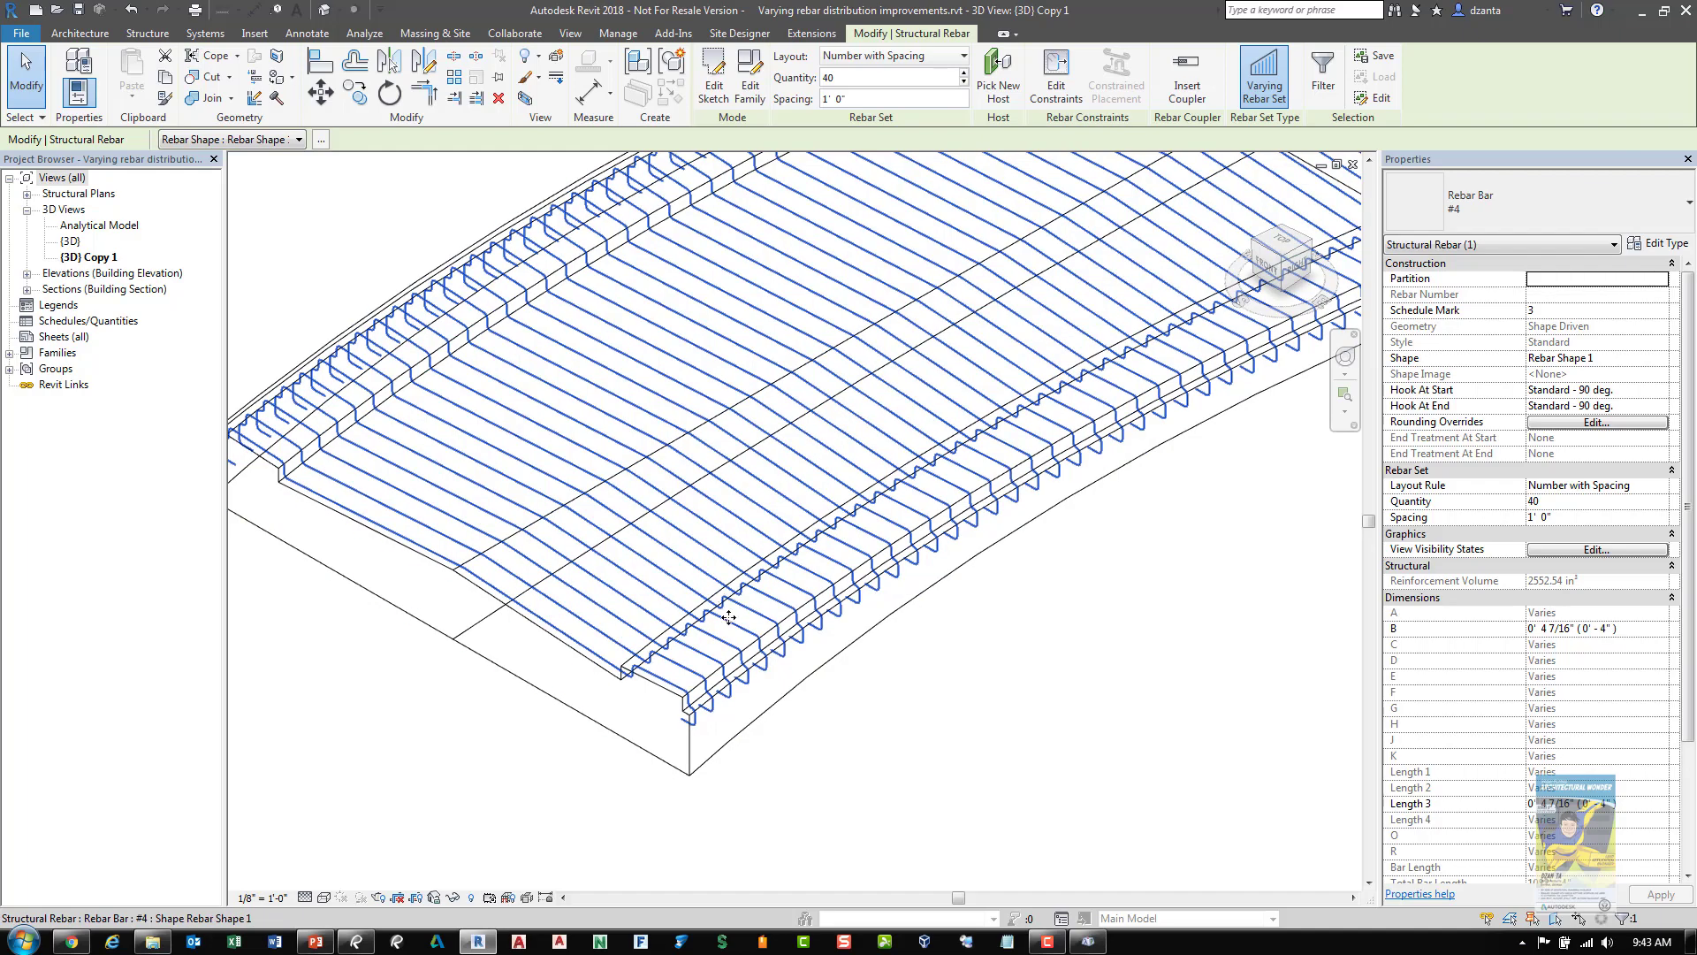
scroll(742, 655, down, 3)
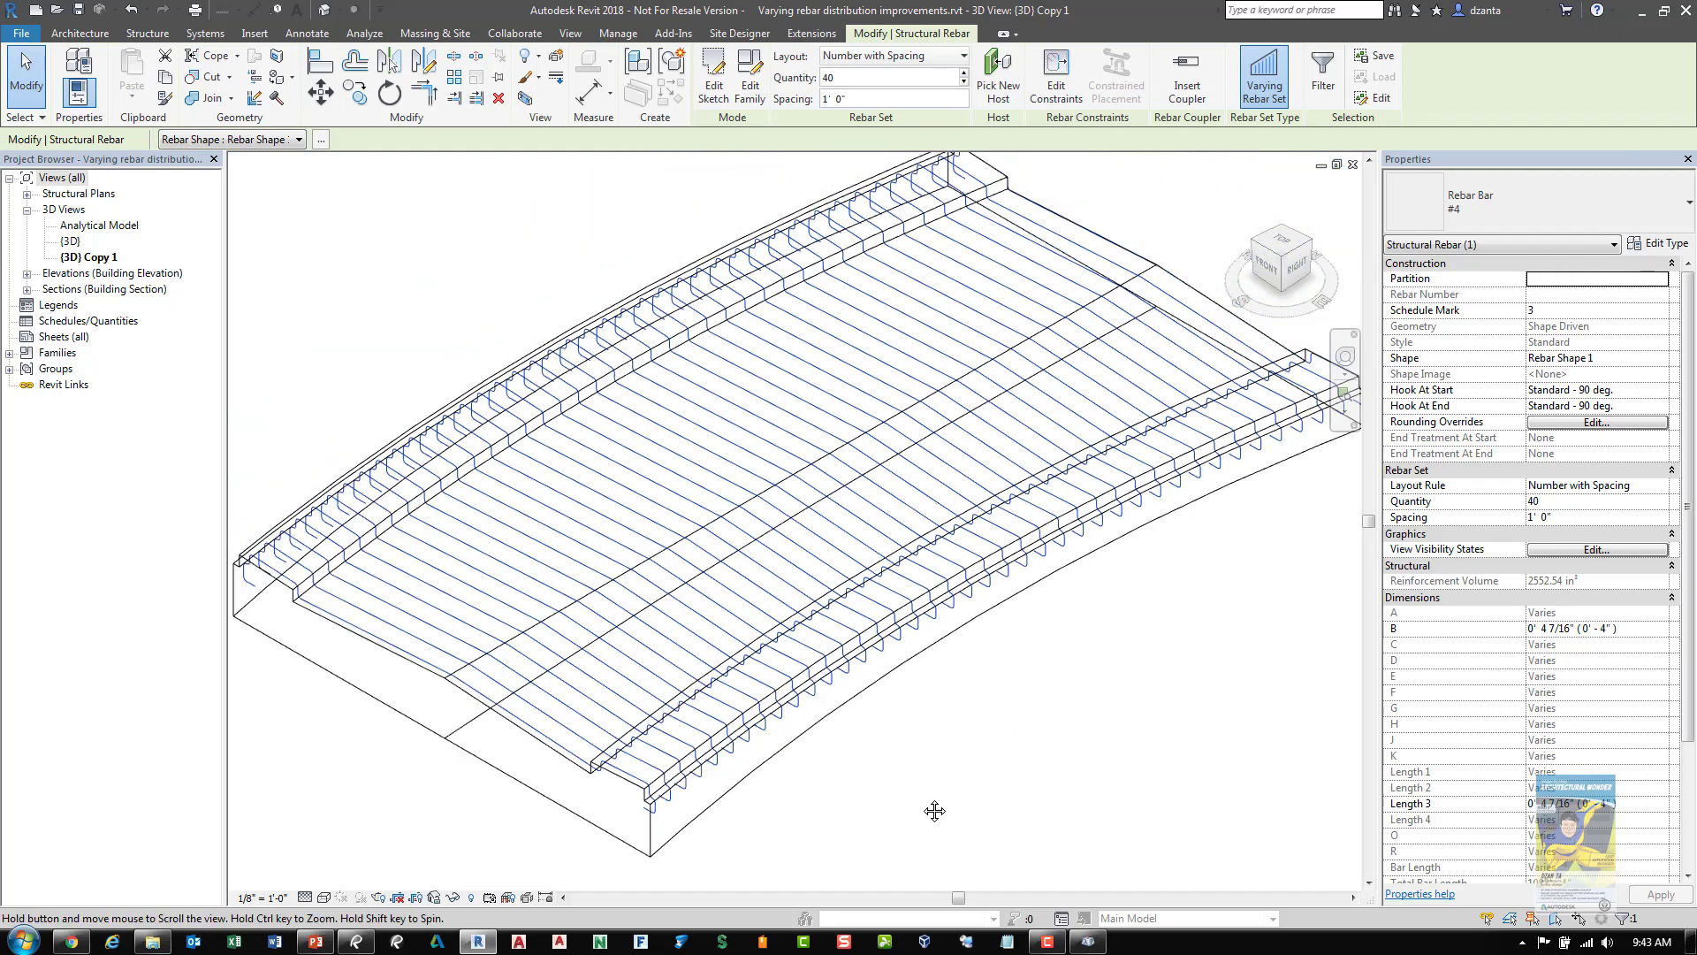
scroll(1040, 398, up, 2)
scroll(1040, 398, down, 2)
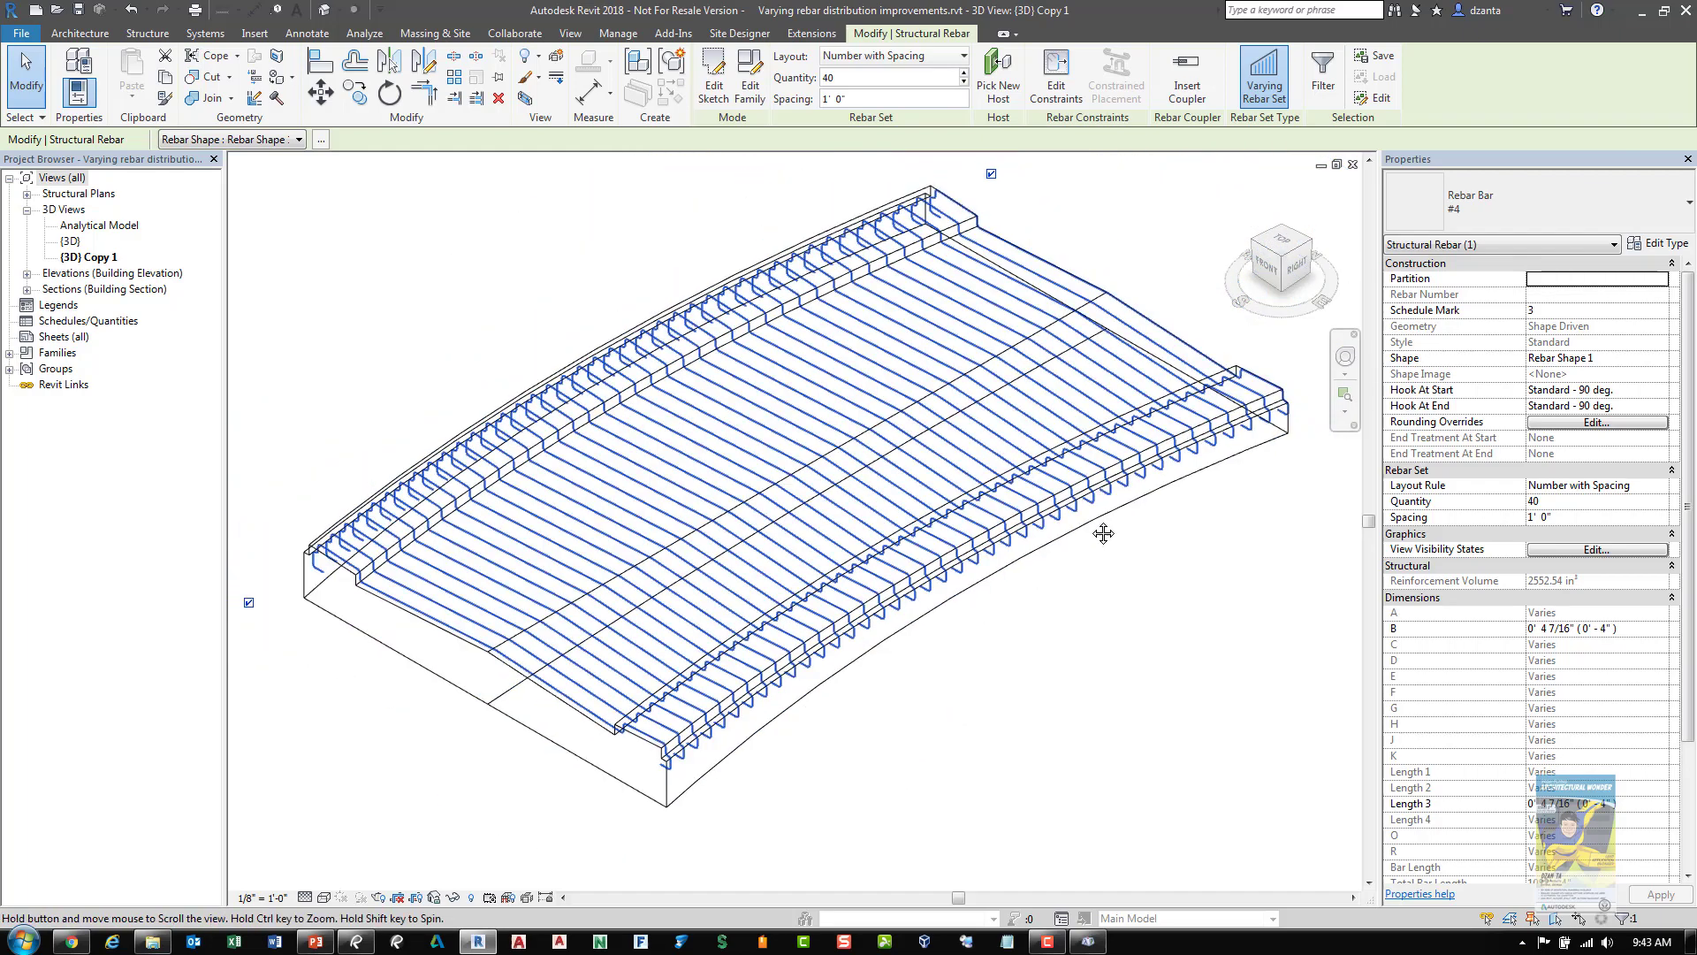
middle_drag(1098, 530, 870, 659)
scroll(870, 658, up, 1)
scroll(920, 580, down, 2)
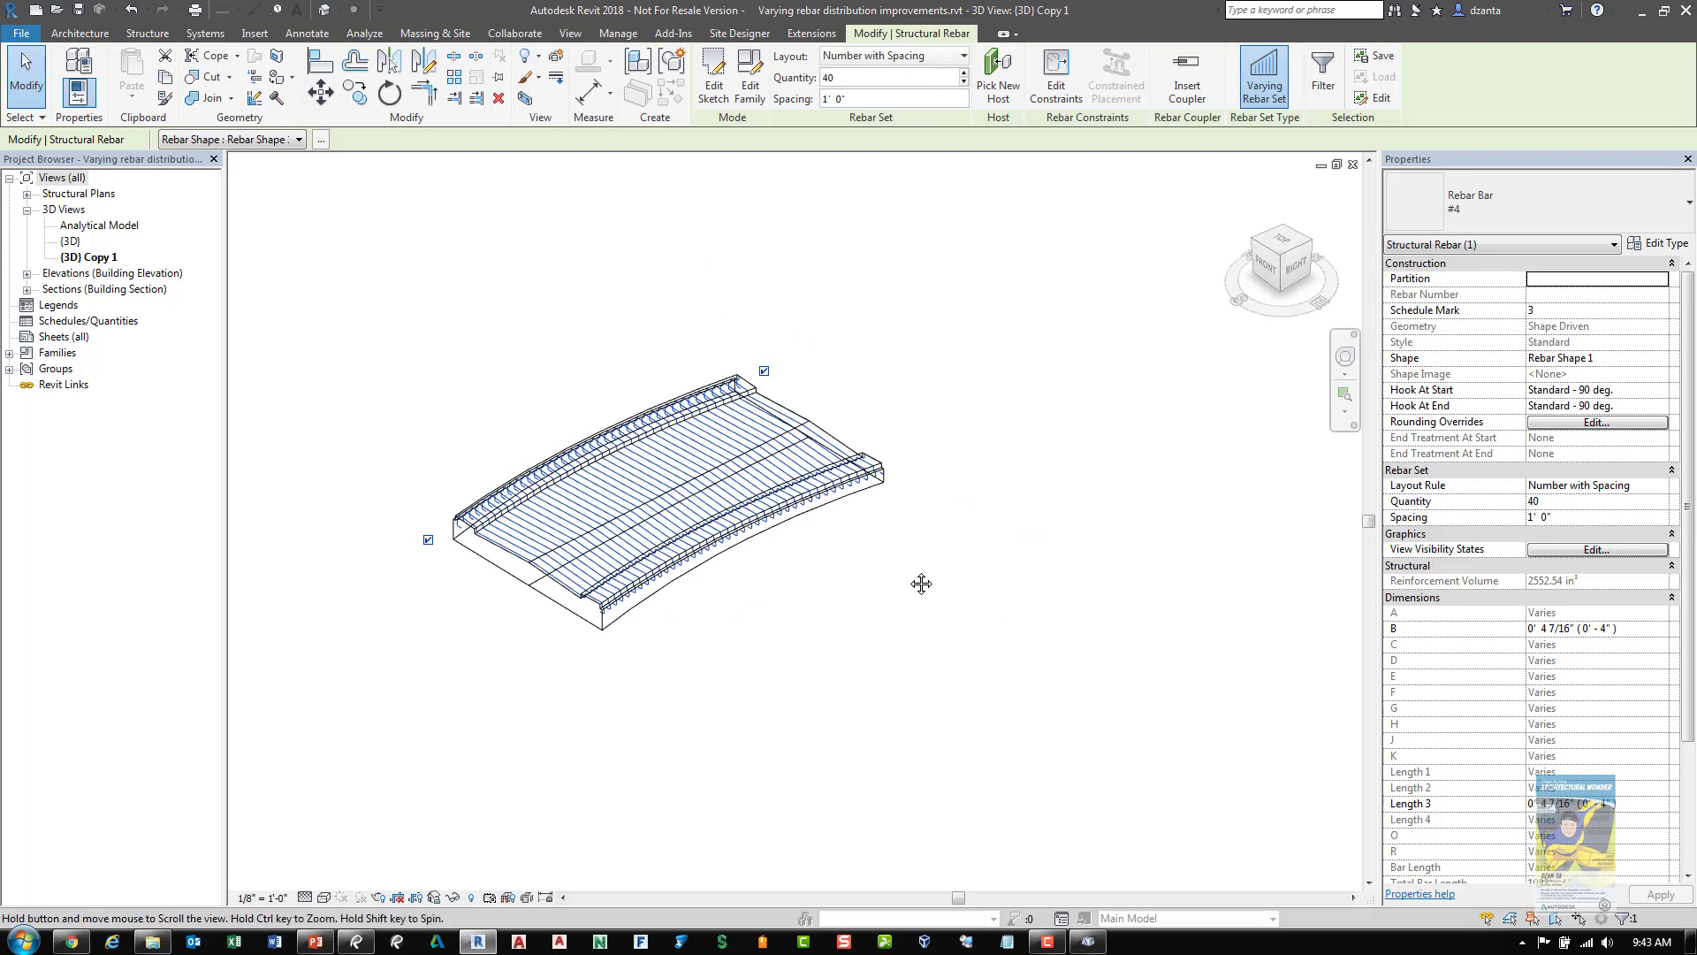
scroll(755, 462, up, 4)
scroll(756, 463, down, 3)
Shrink the wavy slab's rebar set to 42 bars and turn off Varying Rebar Set
scroll(852, 511, up, 3)
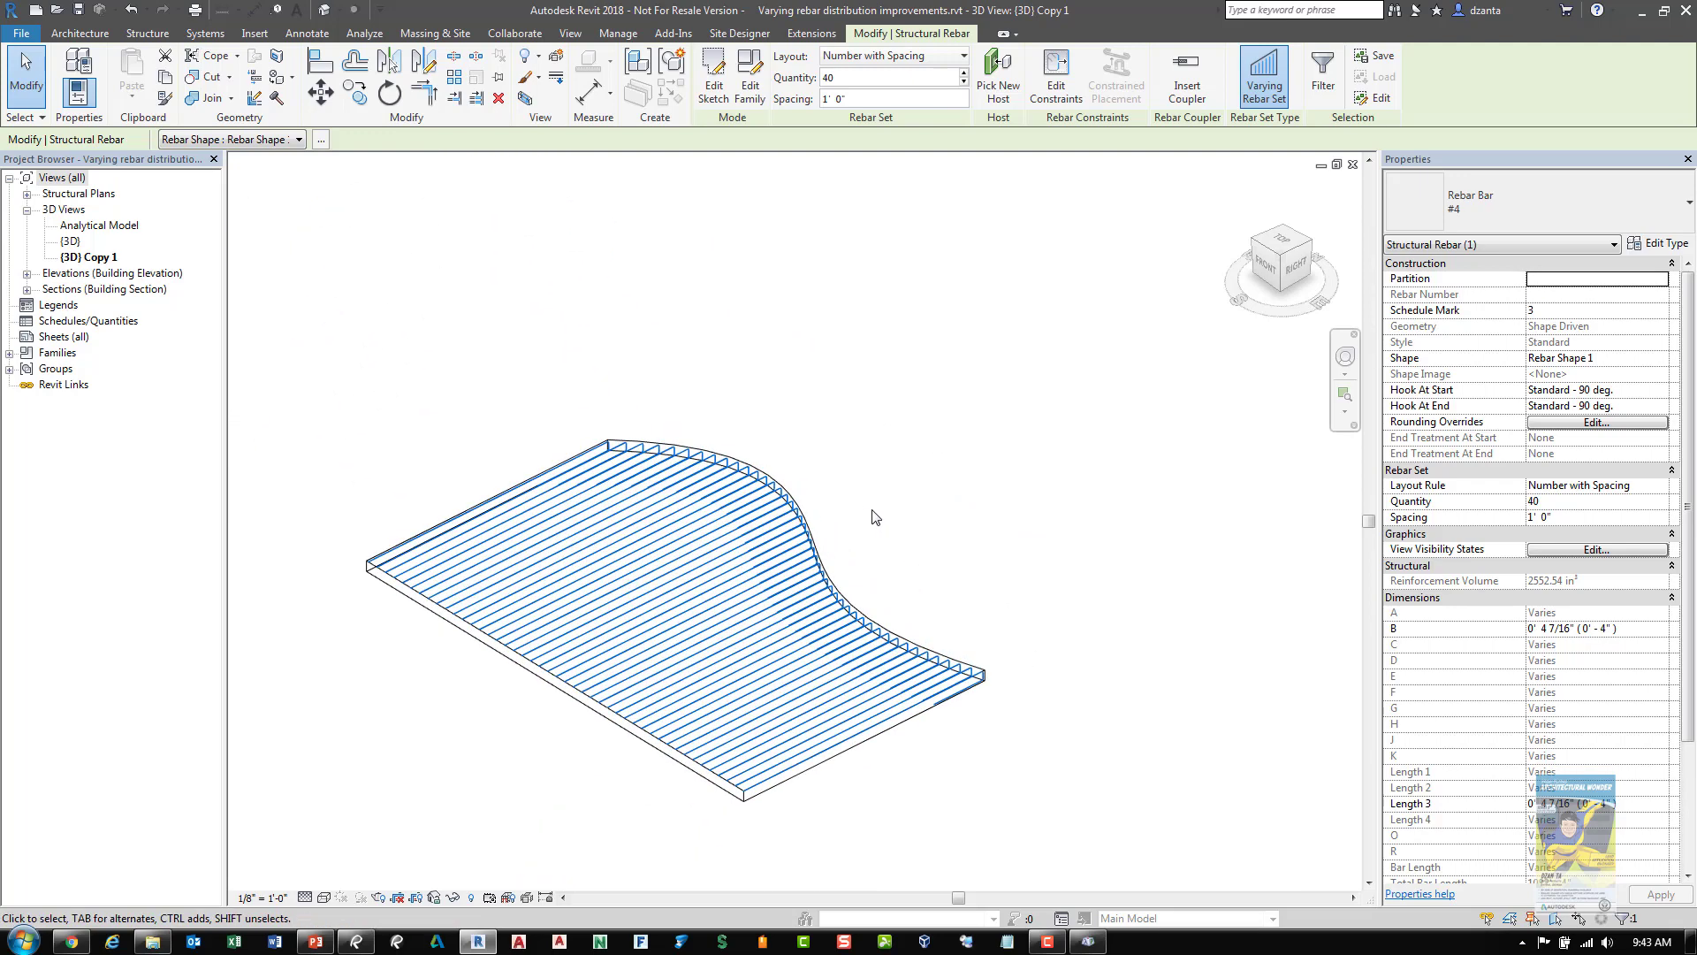
scroll(1001, 443, up, 1)
click(963, 619)
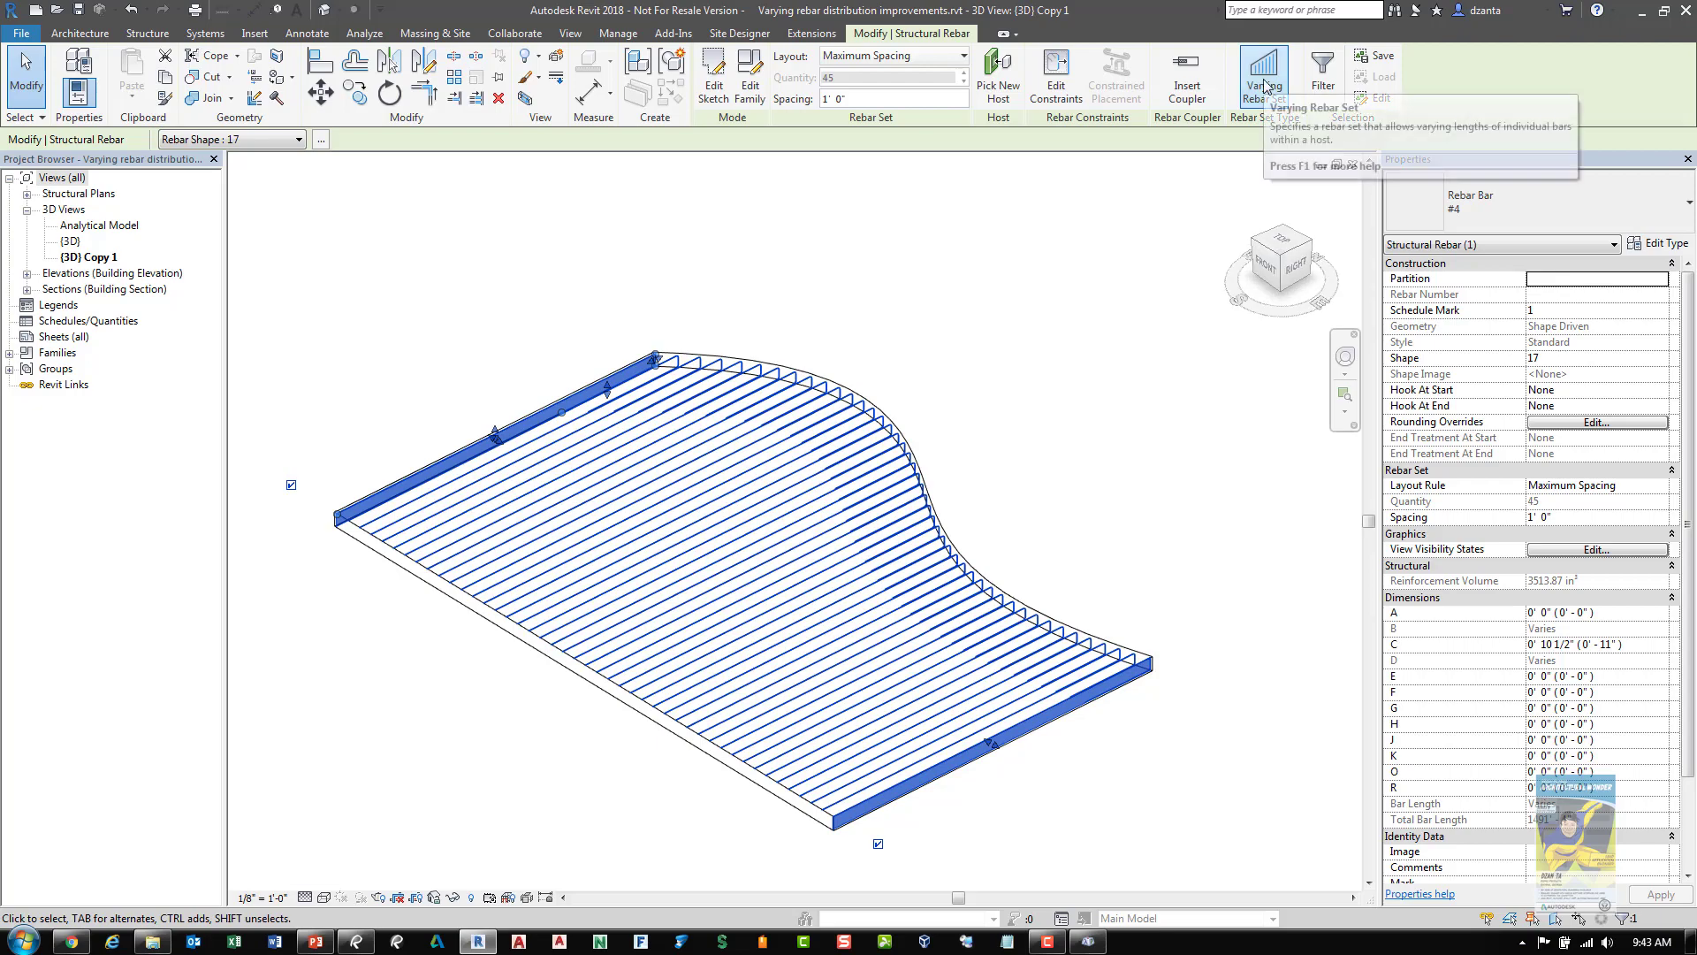
mouse_move(992, 744)
mouse_down()
mouse_move(856, 645)
mouse_move(754, 495)
mouse_move(758, 575)
mouse_move(853, 673)
mouse_move(972, 747)
mouse_up()
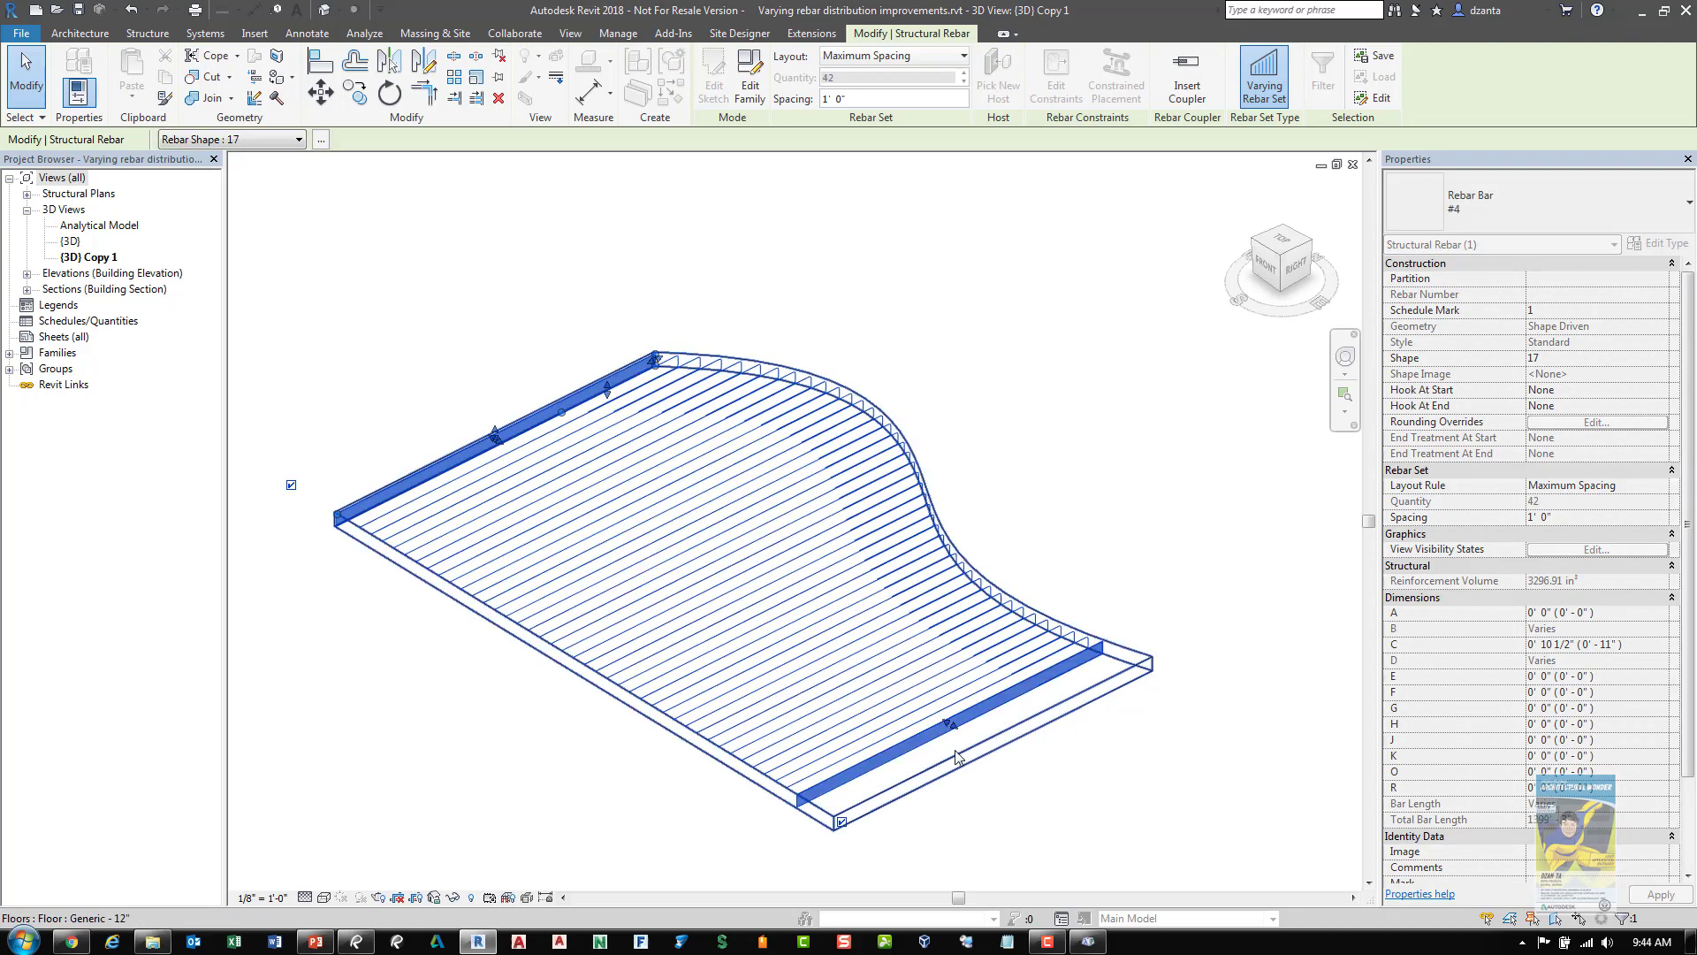
click(1245, 57)
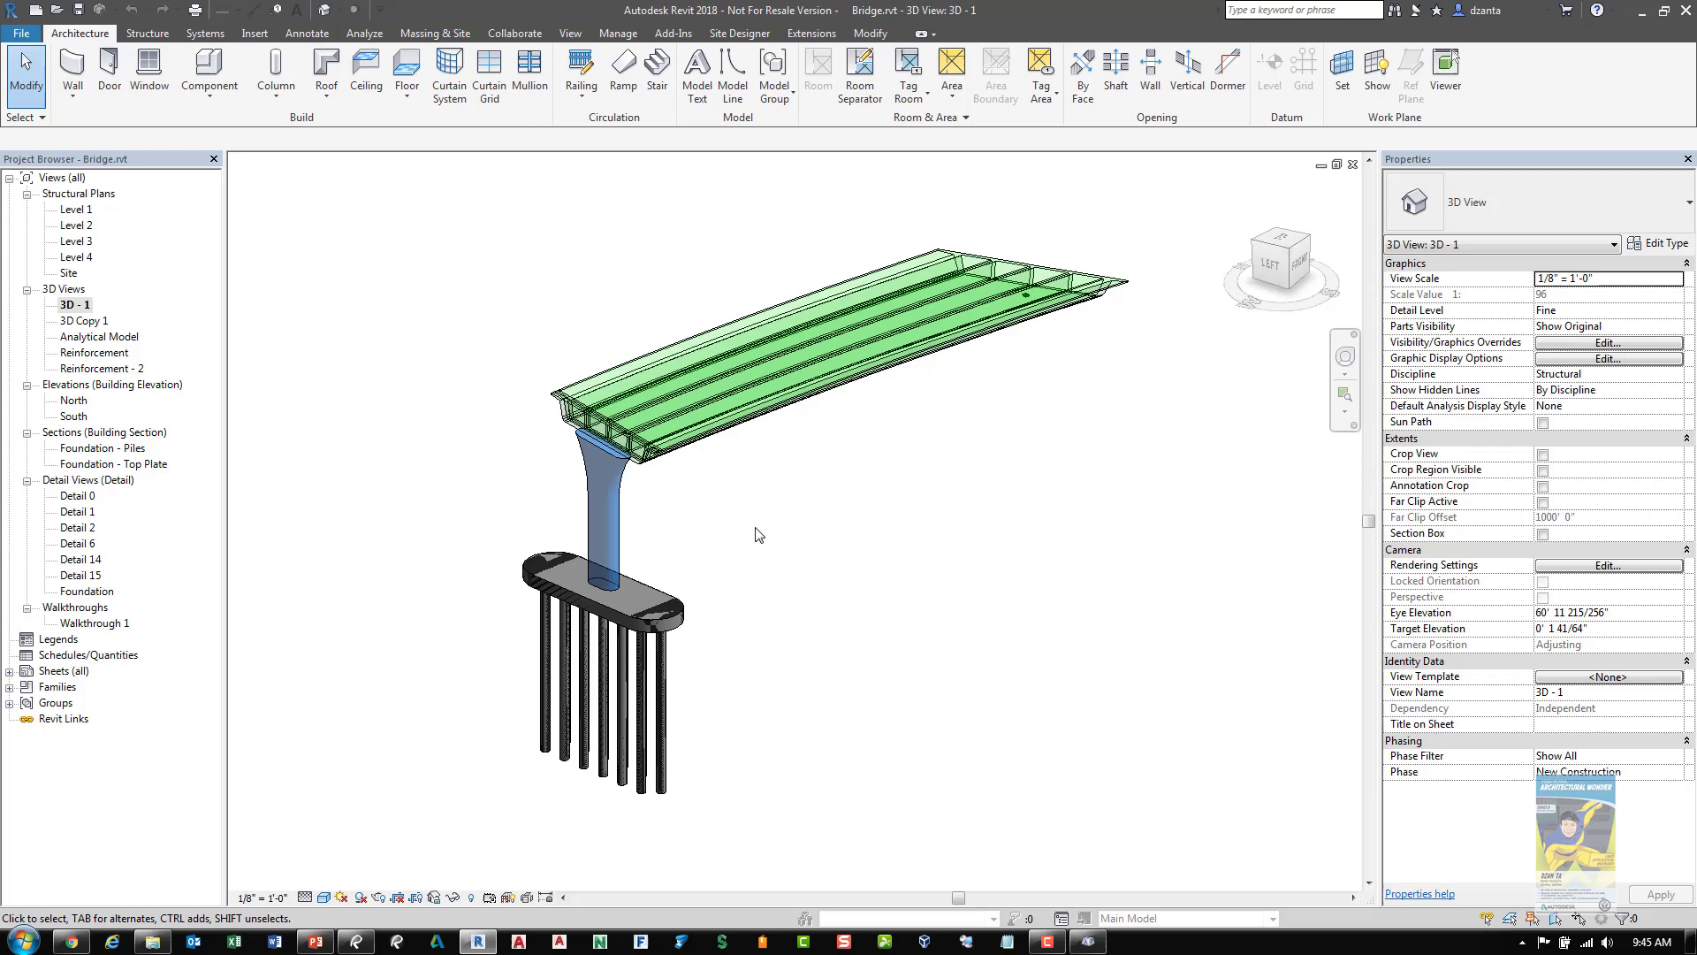
Select and inspect the bridge pier, then the pile cap and piles
click(621, 496)
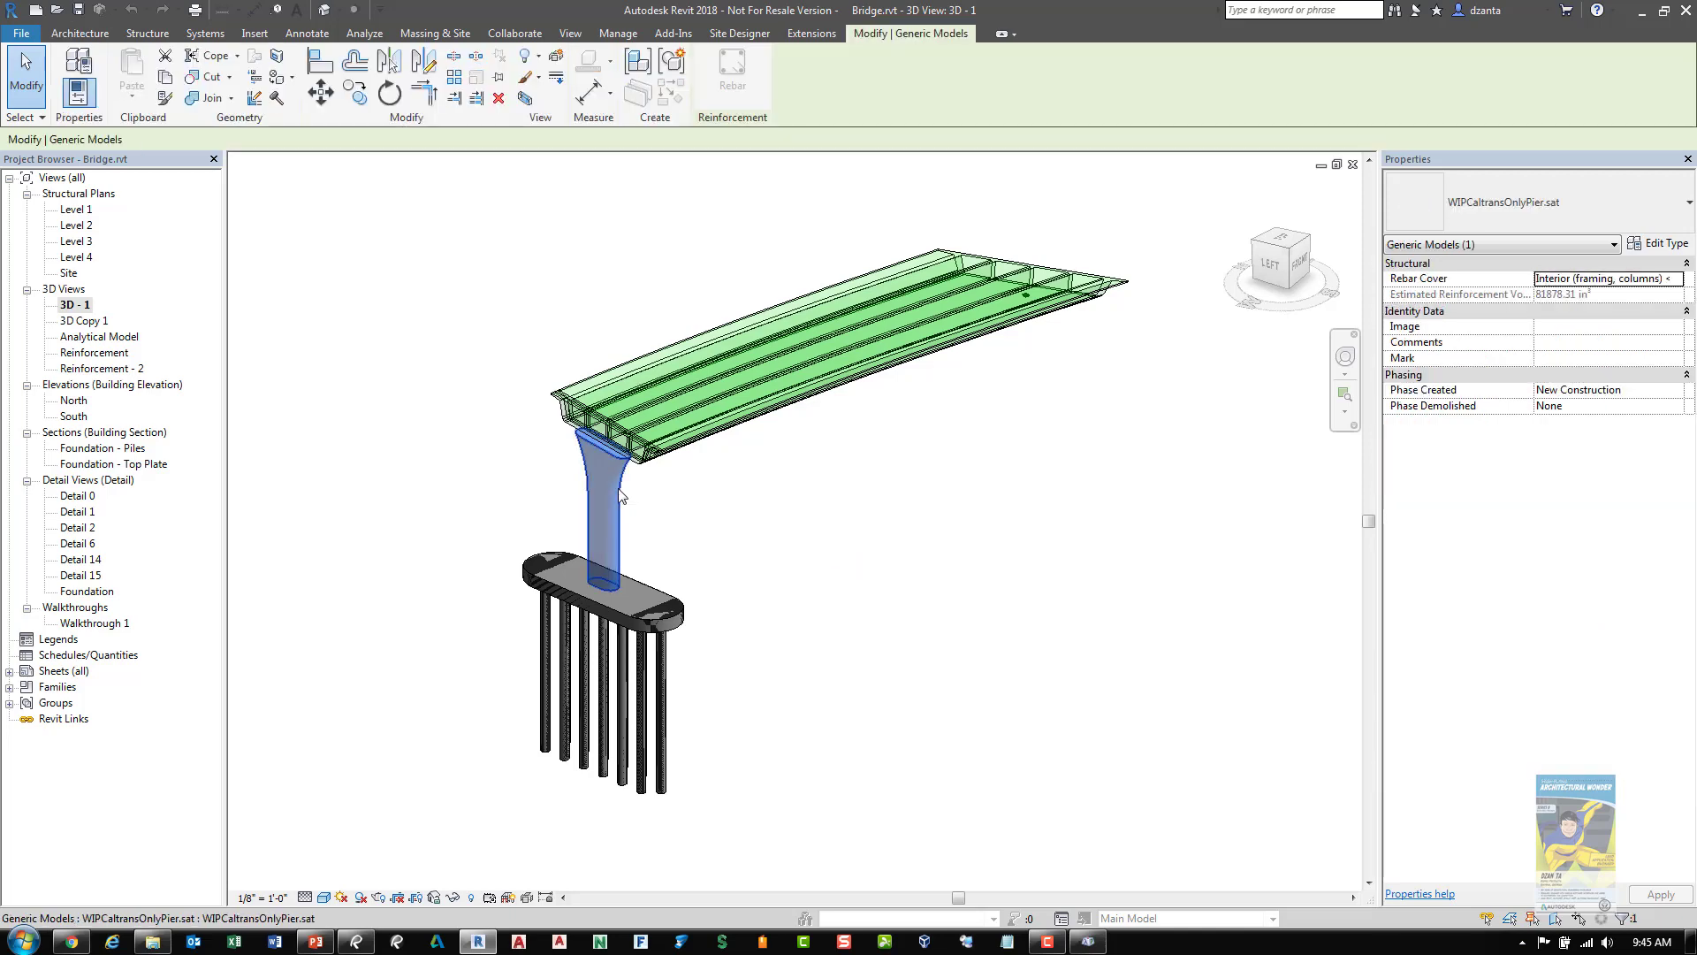
click(937, 548)
click(657, 602)
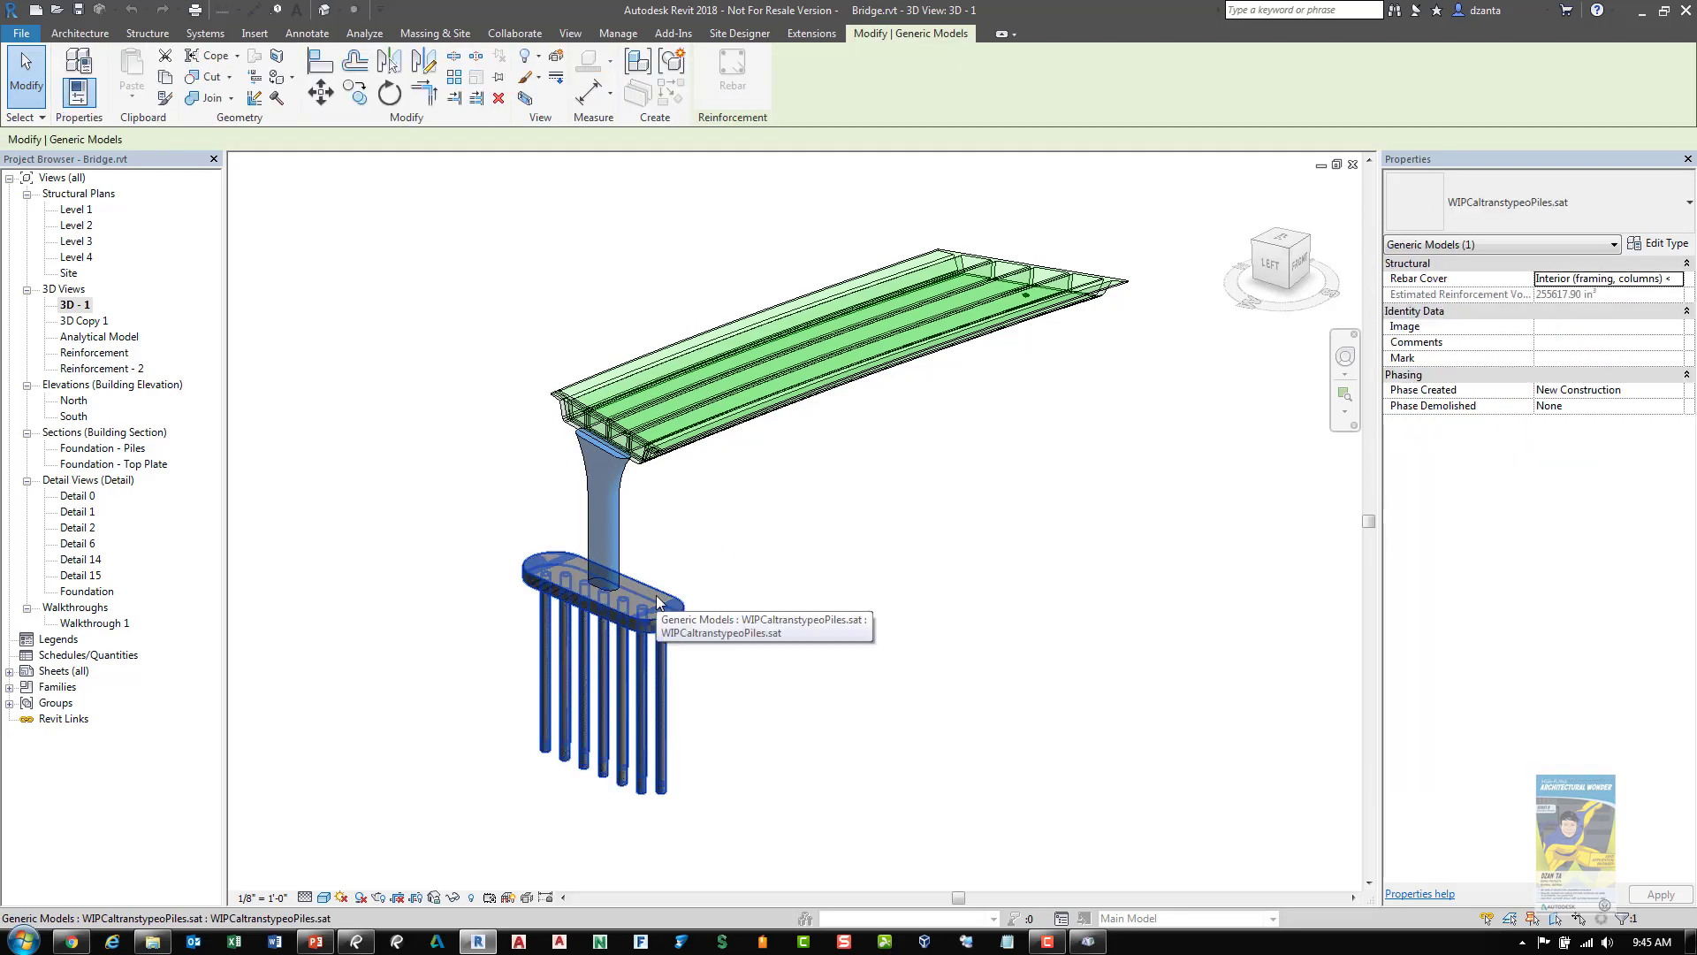
click(870, 485)
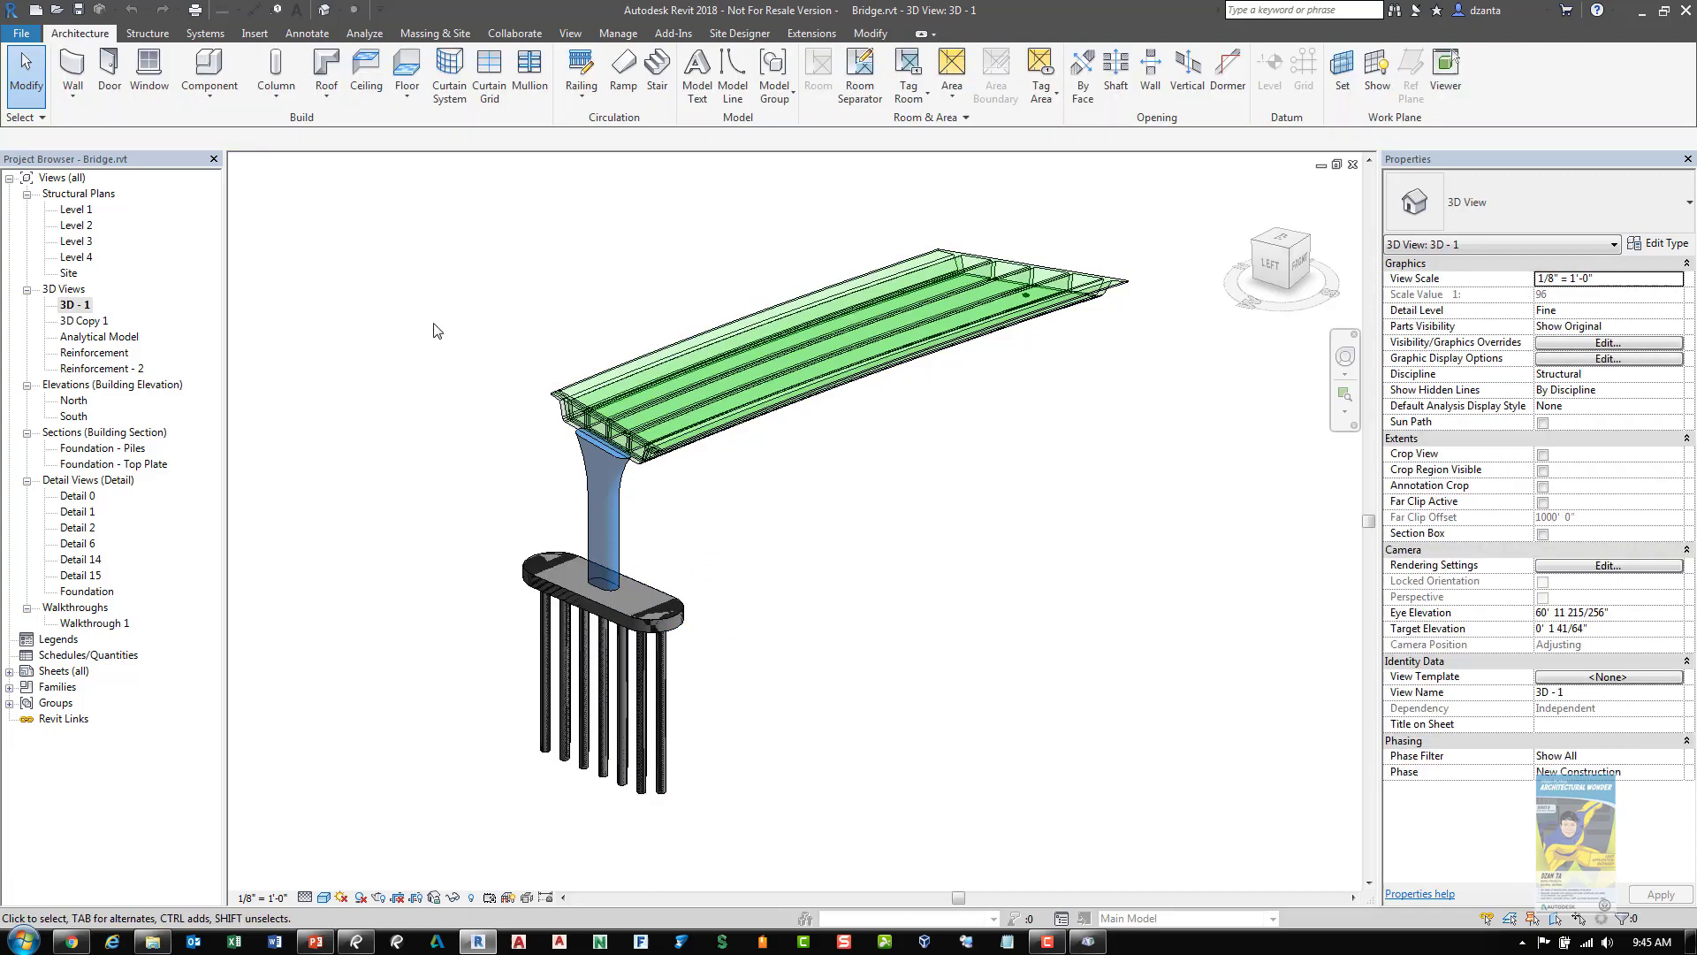
Close the 3D - 1 view and frame Reinforcement - 2 on the footing and piles
click(1352, 165)
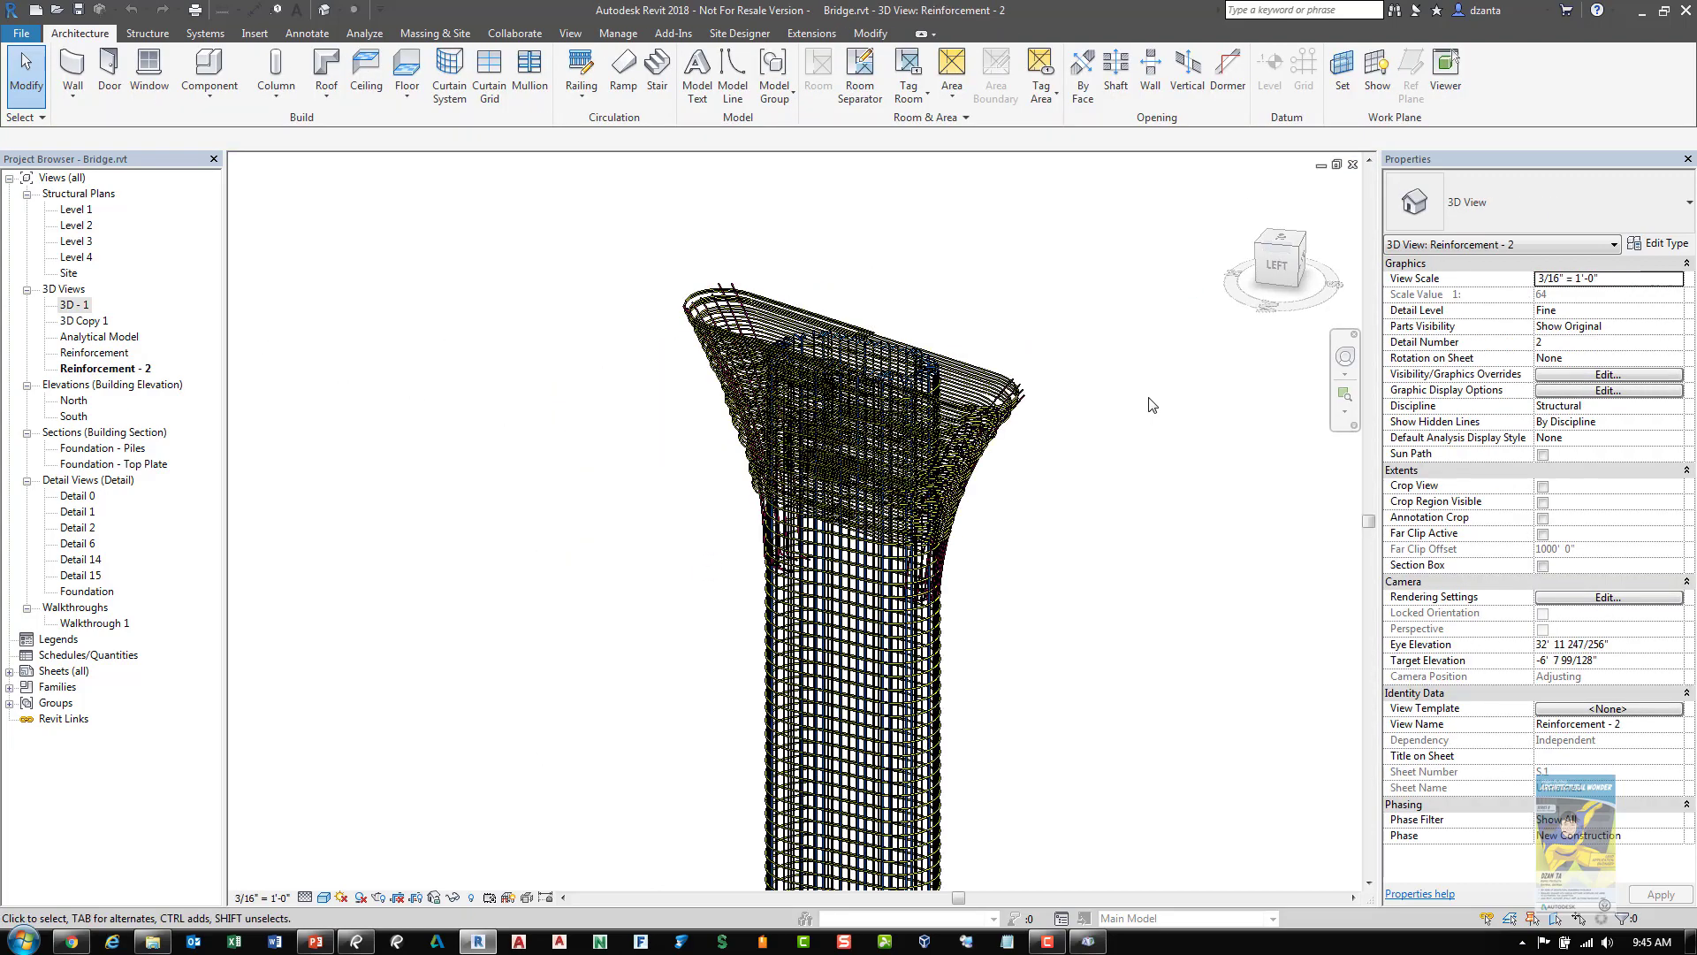
scroll(970, 392, up, 5)
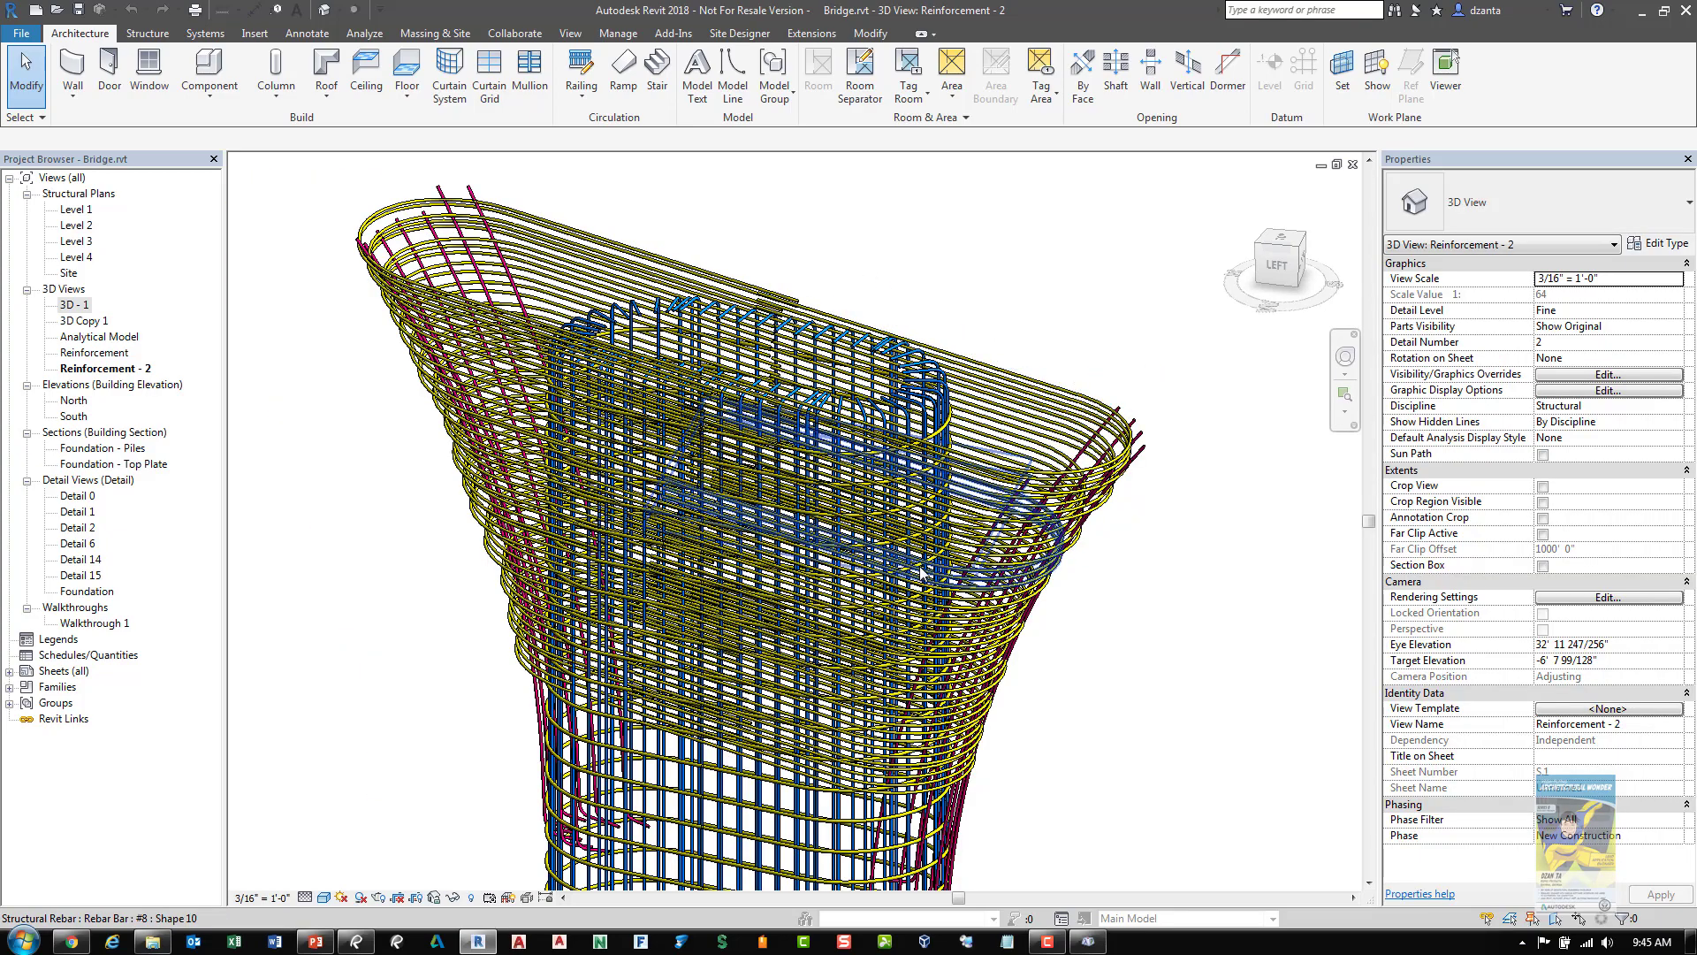
middle_drag(977, 467, 998, 345)
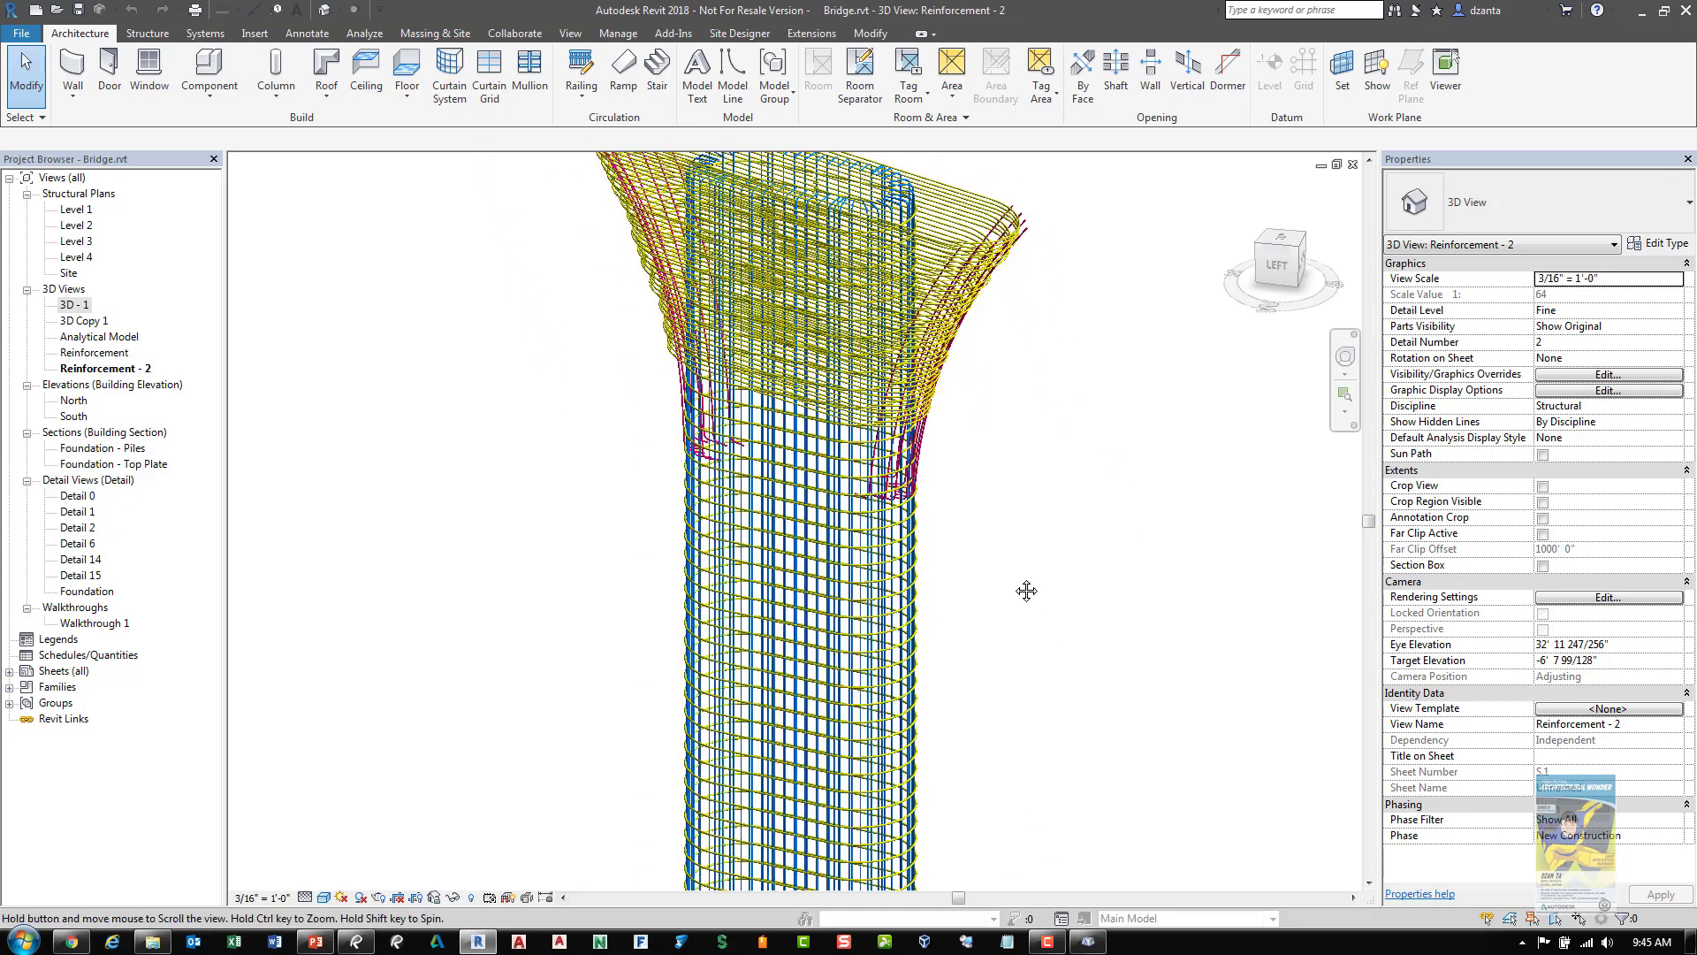
middle_drag(1022, 586, 967, 409)
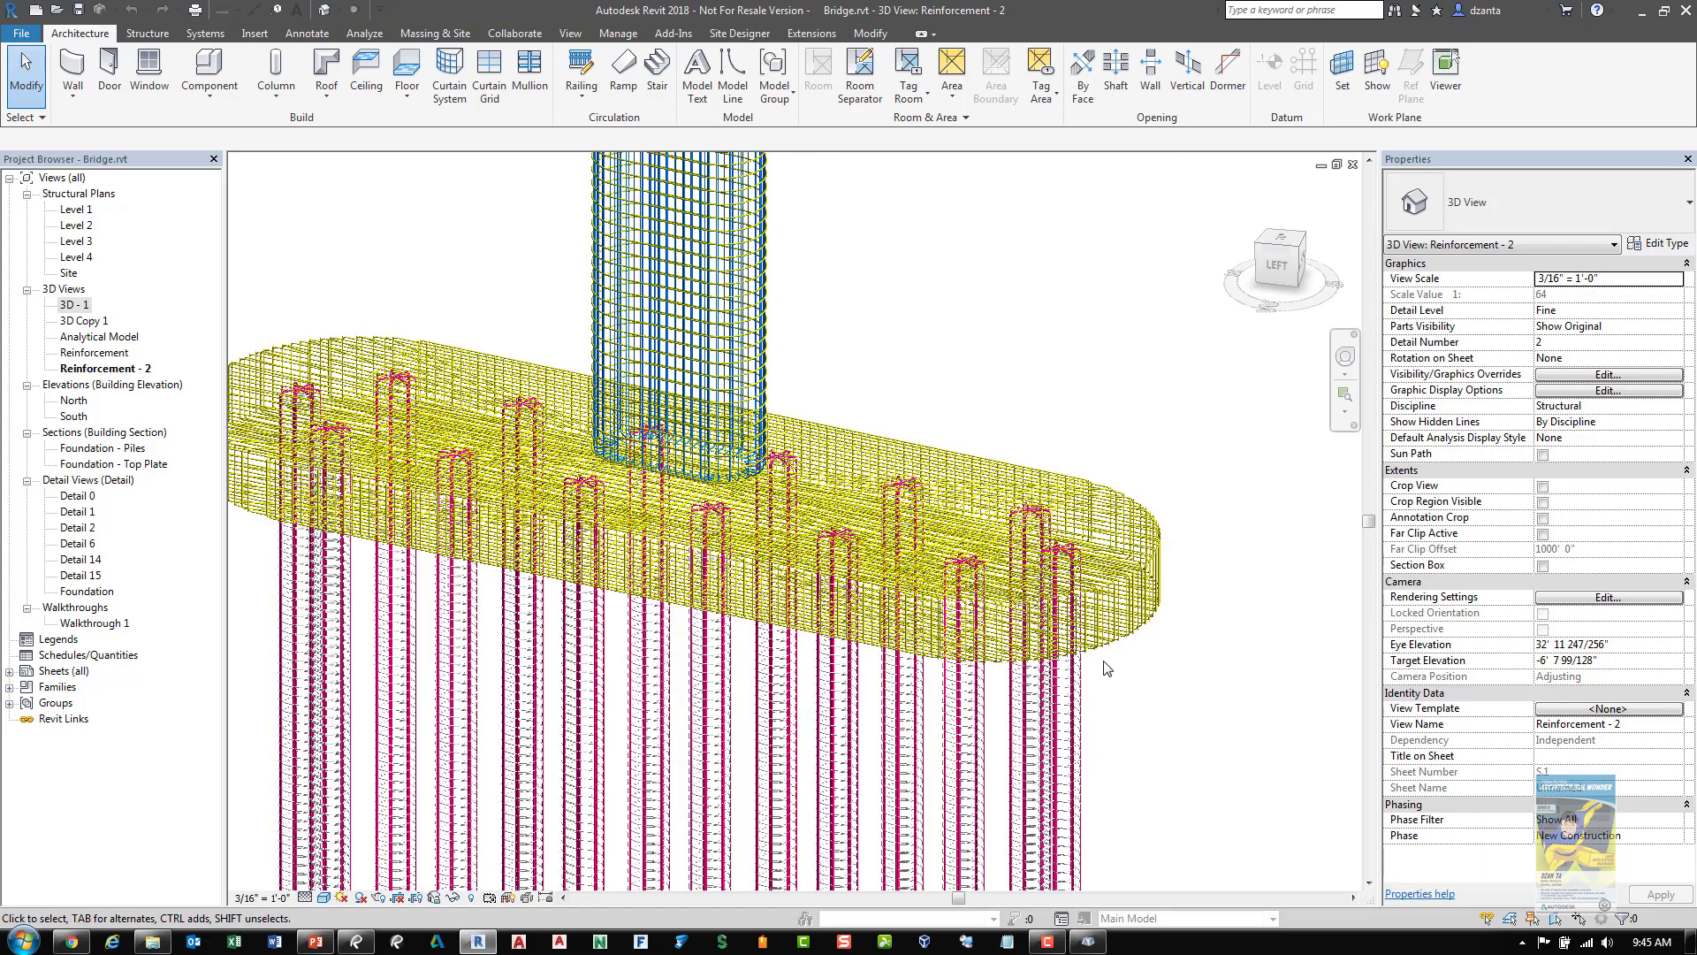
scroll(1114, 662, up, 3)
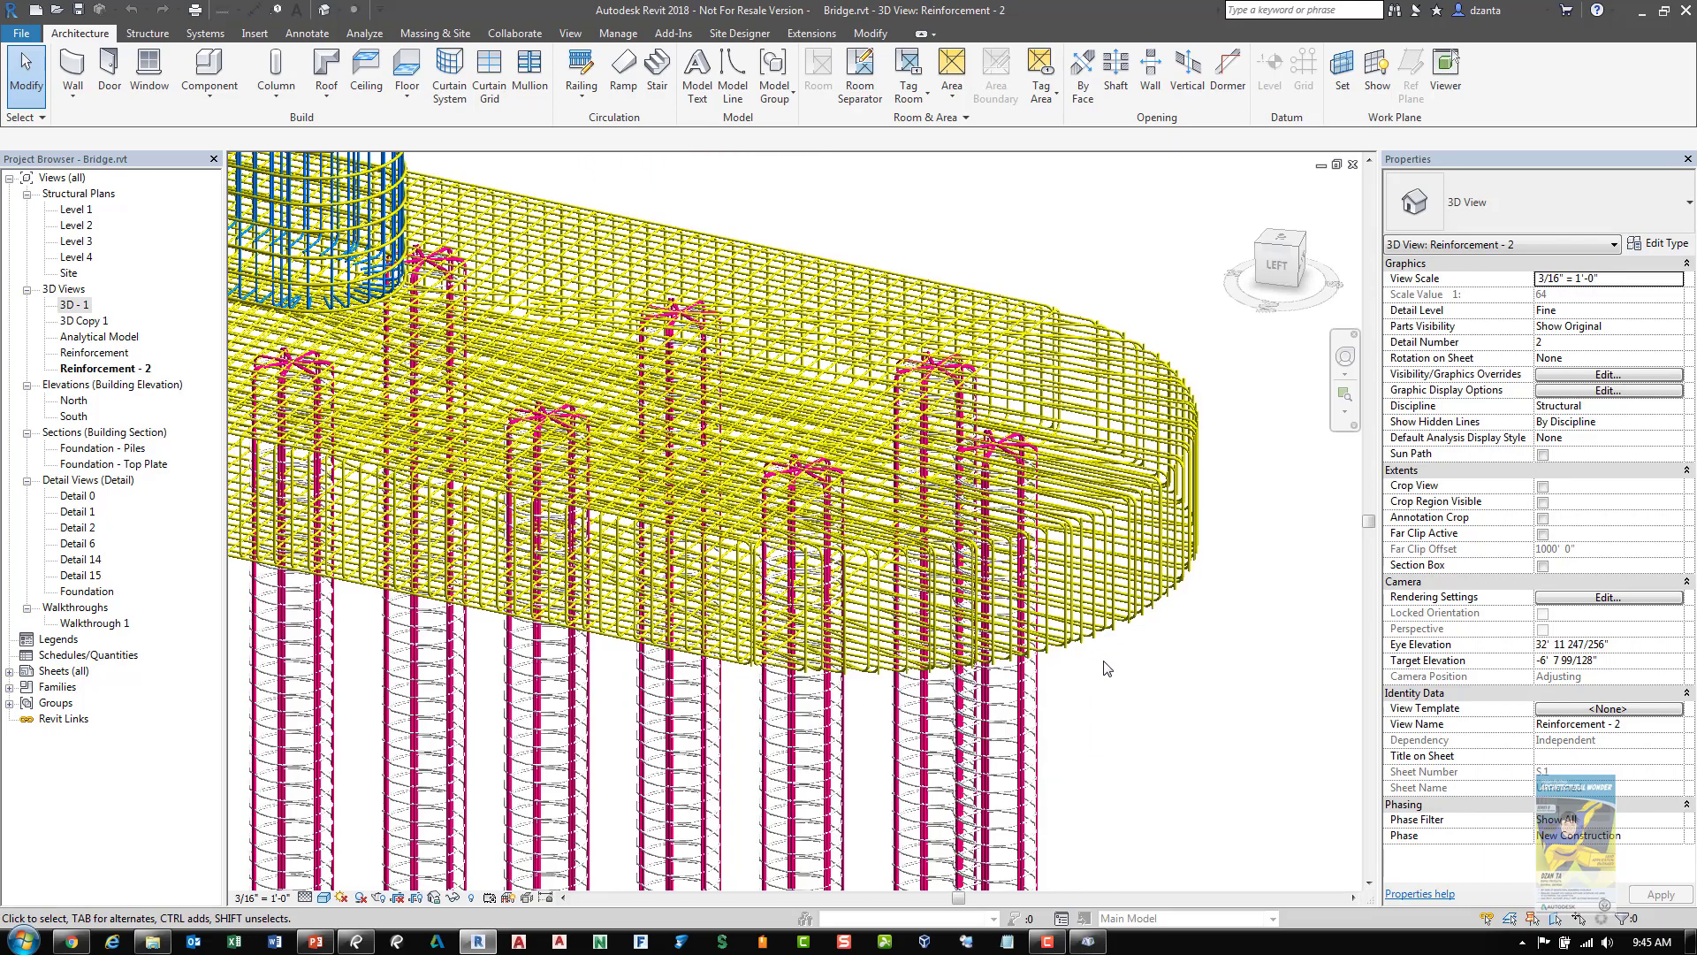